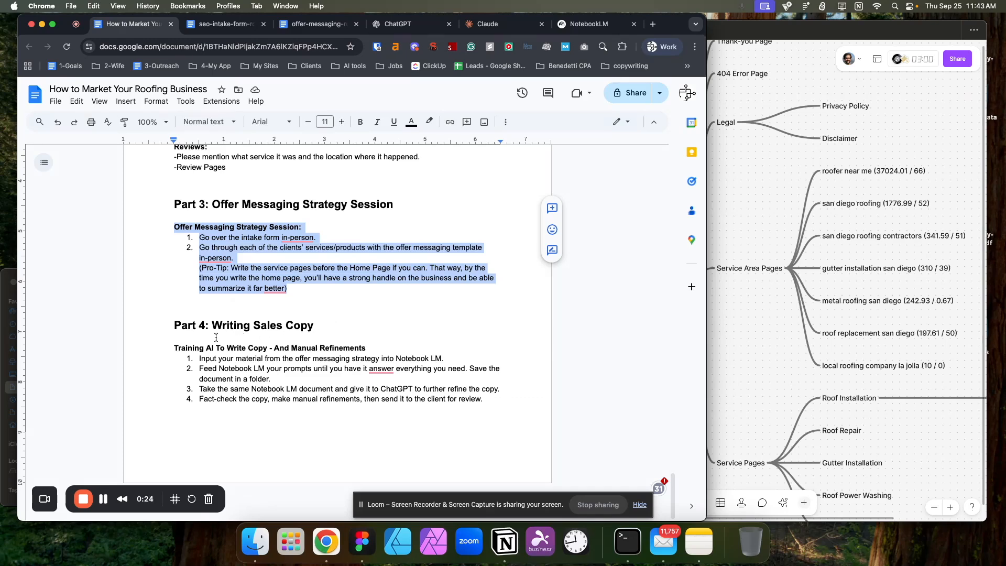
- Review the completed SEO intake form and the product/service entry in the offer messaging document
left_click(216, 360)
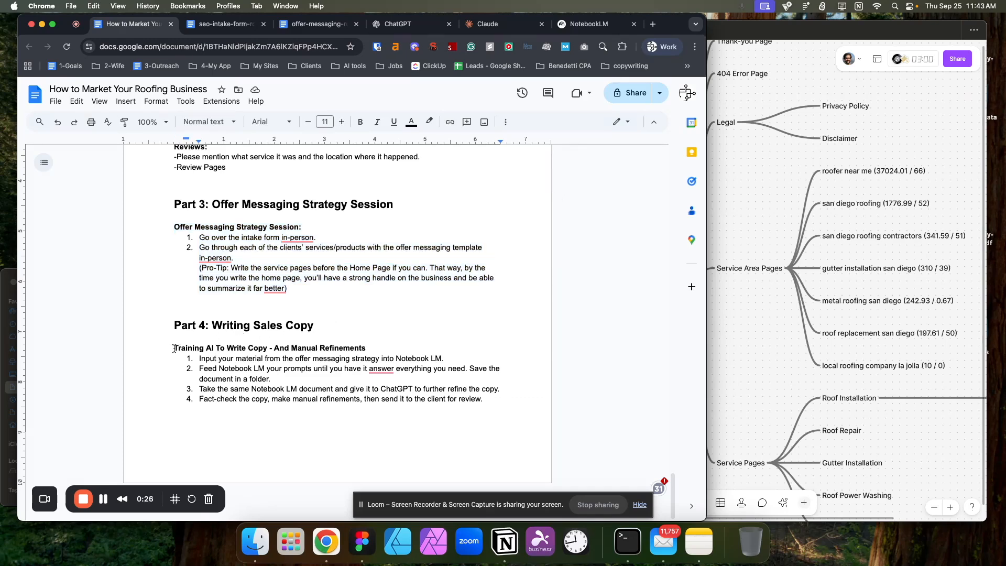
left_click(219, 27)
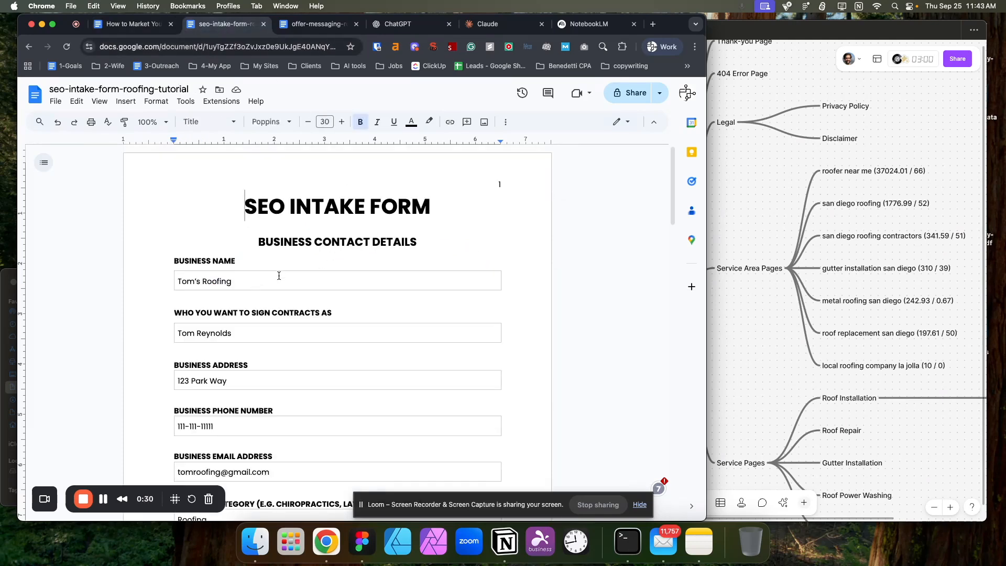
scroll(338, 316, "down", 5)
scroll(338, 316, "down", 20)
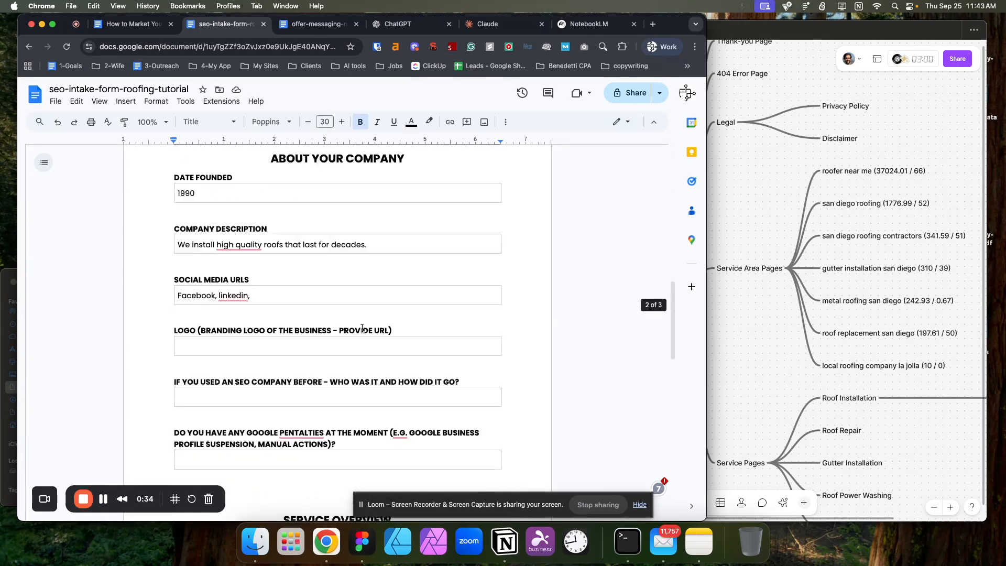
scroll(362, 328, "up", 20)
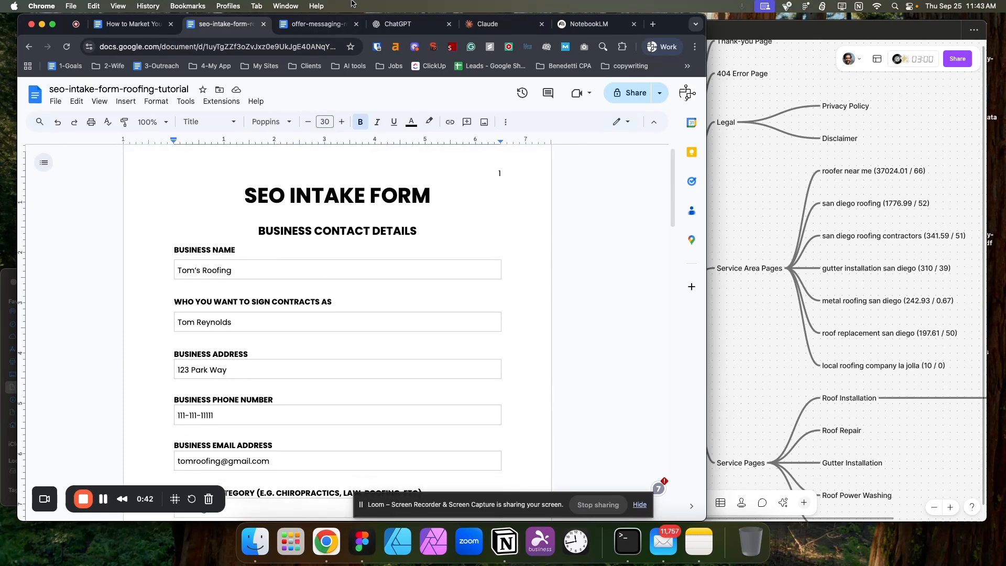
left_click(318, 24)
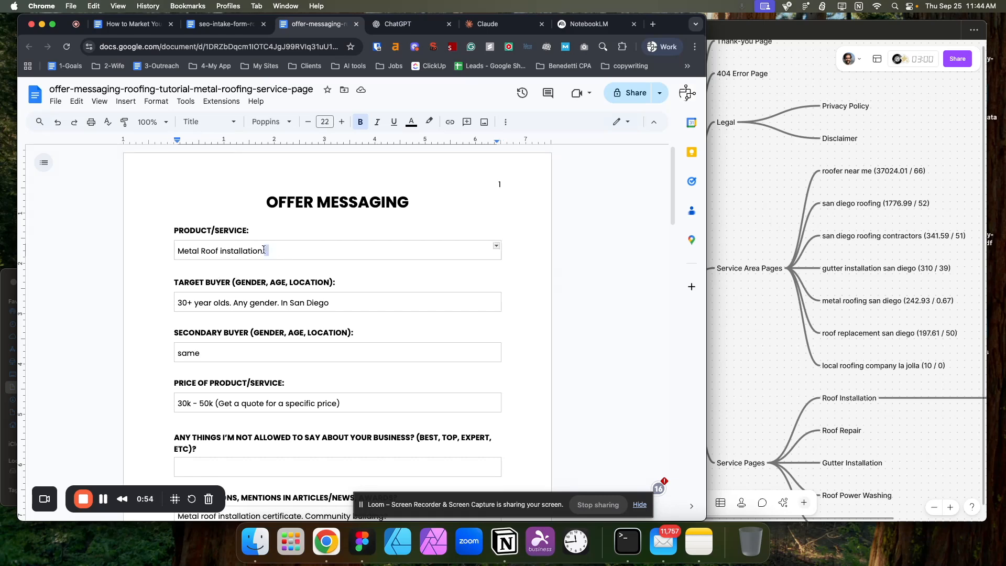
left_click_drag(279, 252, 181, 247)
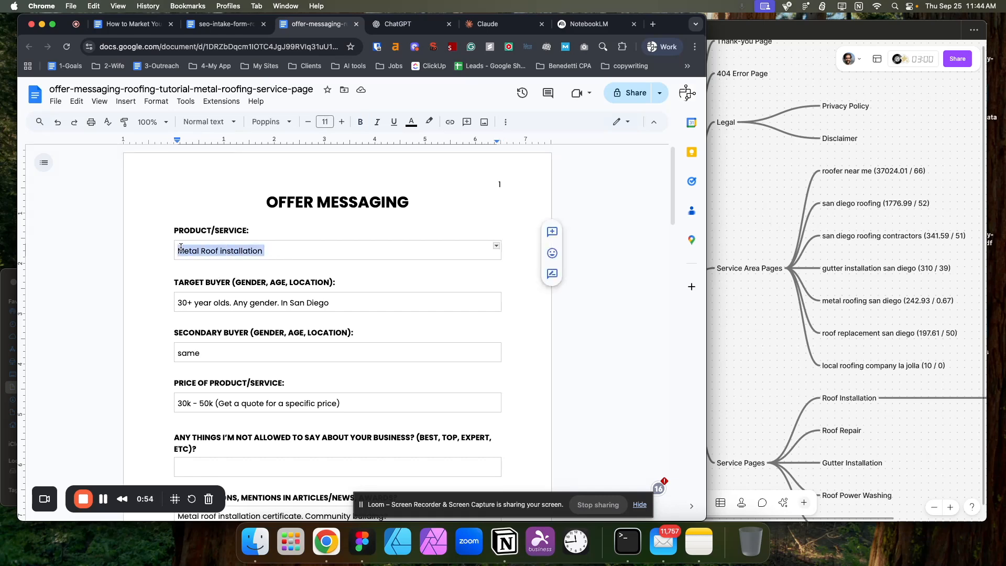
- In the Figma roofing sitemap, add a "metal roof installation" child page under Roof Installation in the Service Pages branch
left_click(781, 237)
scroll(768, 246, "down", 5)
scroll(768, 246, "right", 6)
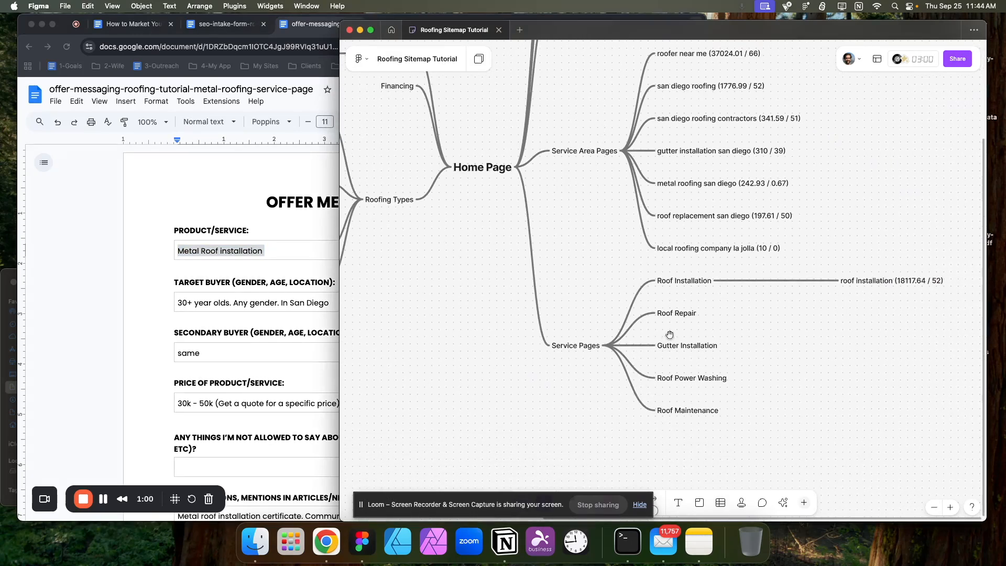
scroll(651, 273, "up", 2)
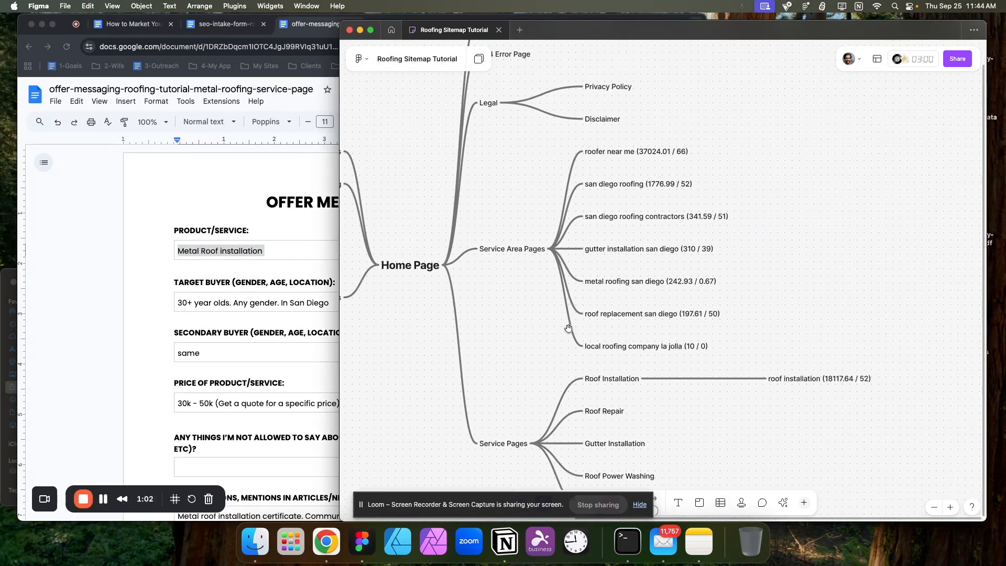
scroll(533, 335, "down", 5)
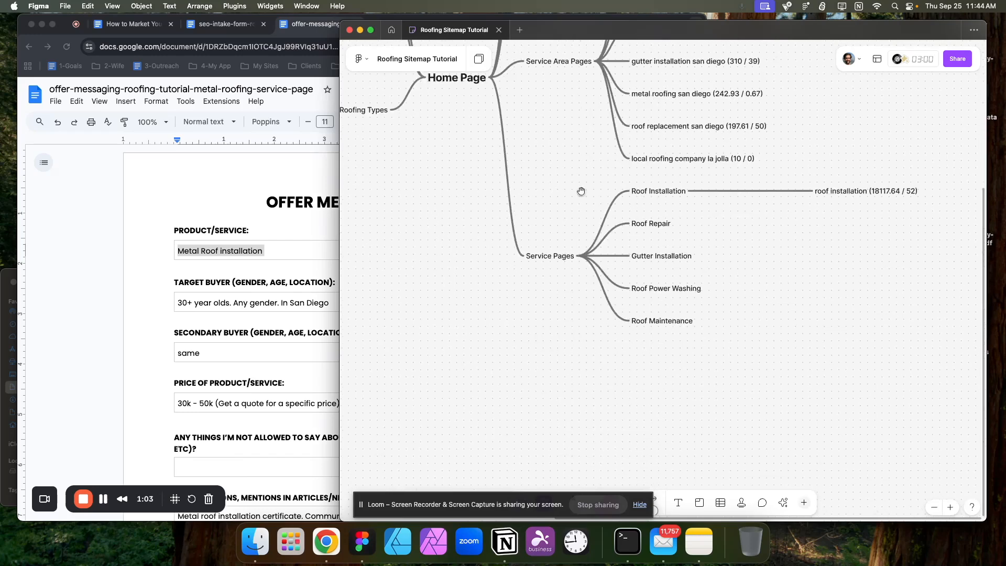
left_click(697, 193)
left_click(685, 193)
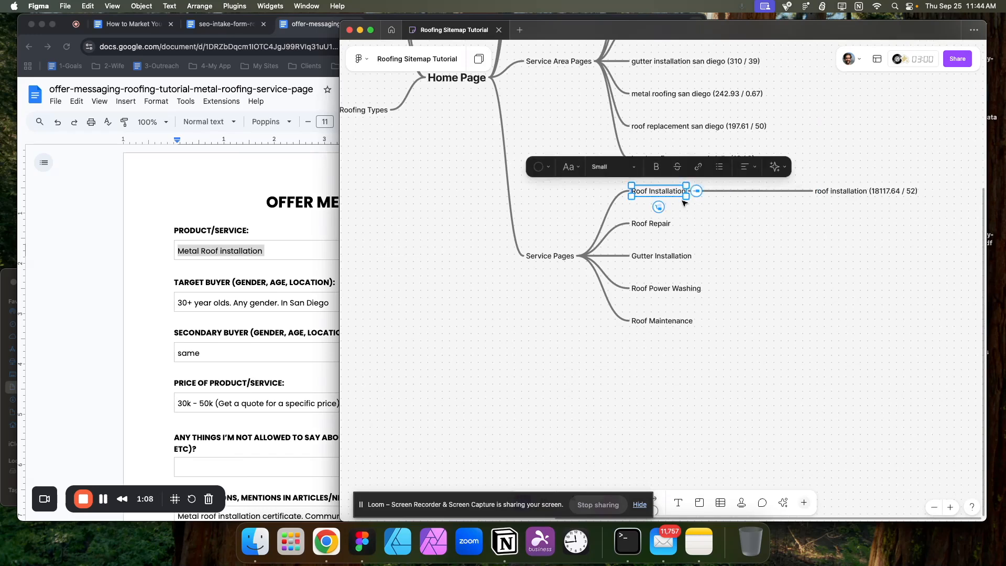
left_click(696, 192)
type("metal roof")
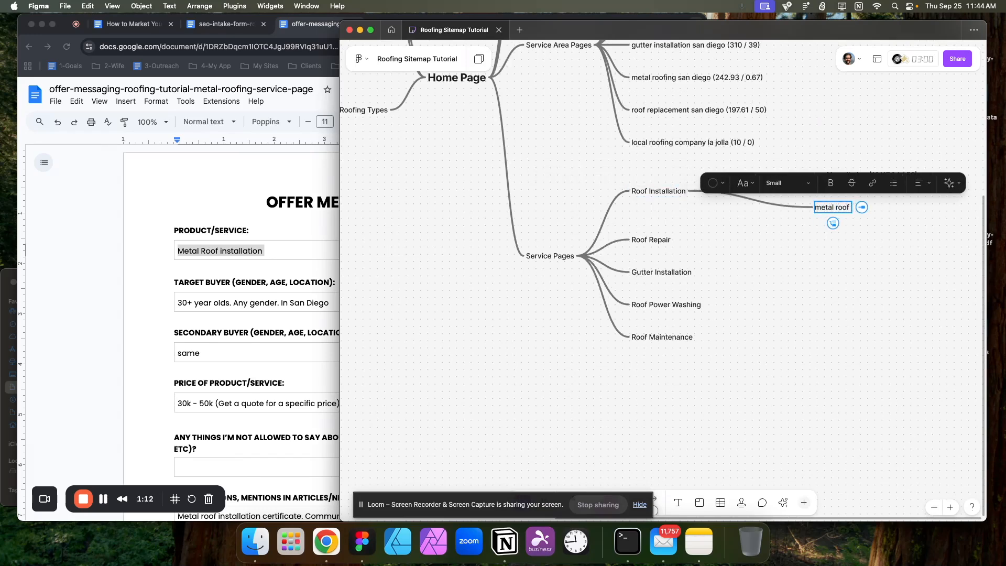
type(" installation")
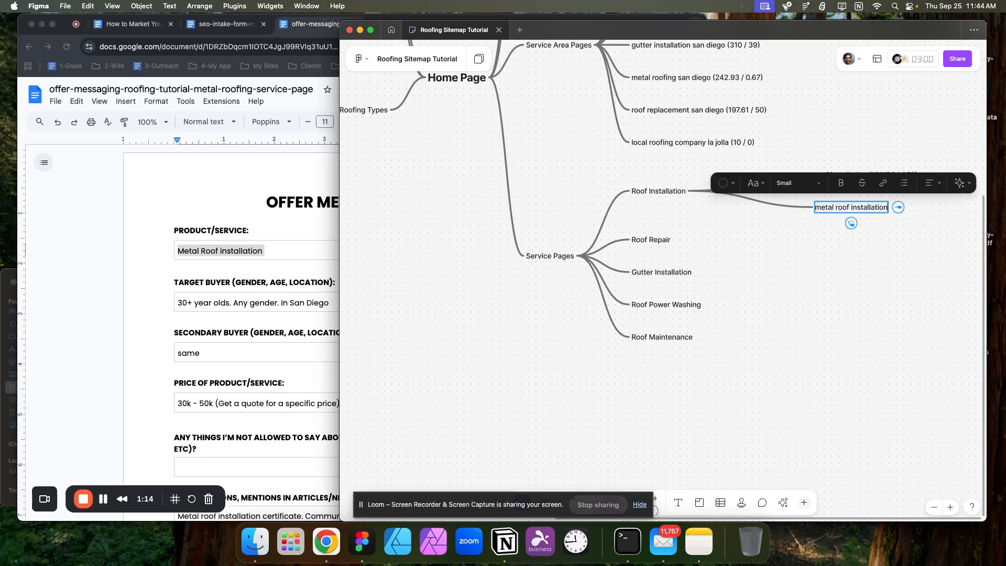
left_click(774, 236)
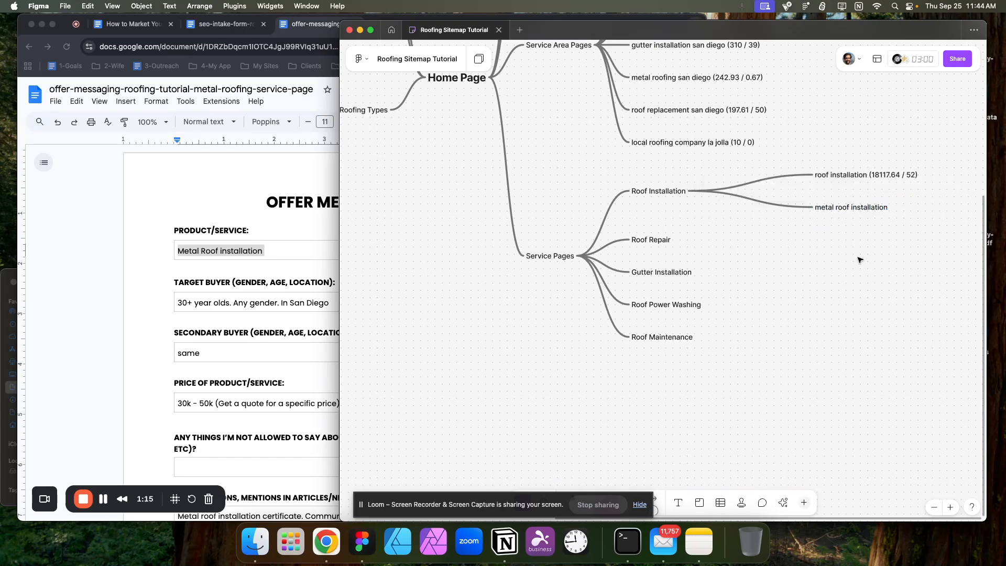
left_click(866, 211)
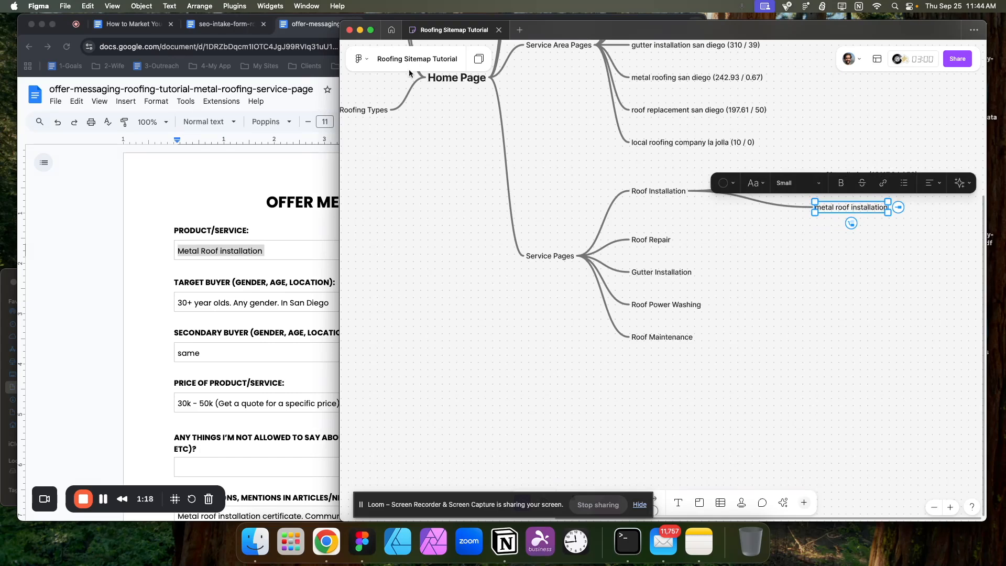
- Switch to ChatGPT and submit the prompt "Write a service page for me about my metal roofing service. It's a web page"
left_click(296, 223)
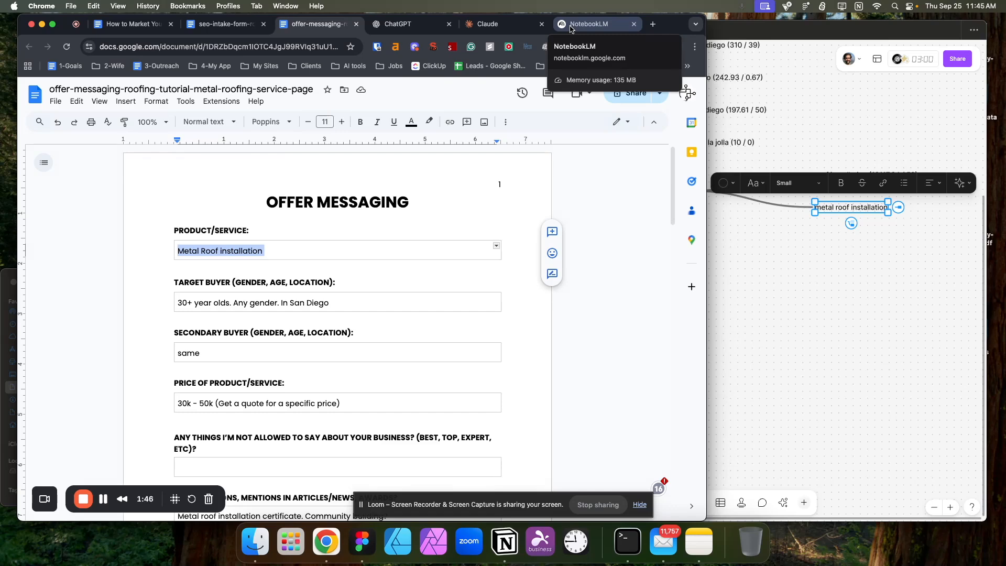
left_click(399, 25)
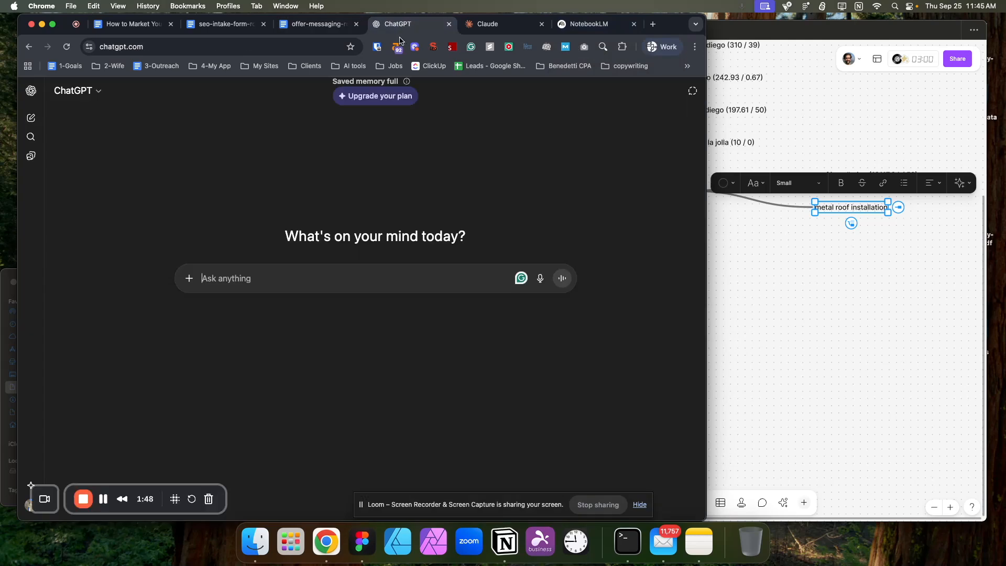
left_click(337, 278)
type("Write a s")
key("BackSpace")
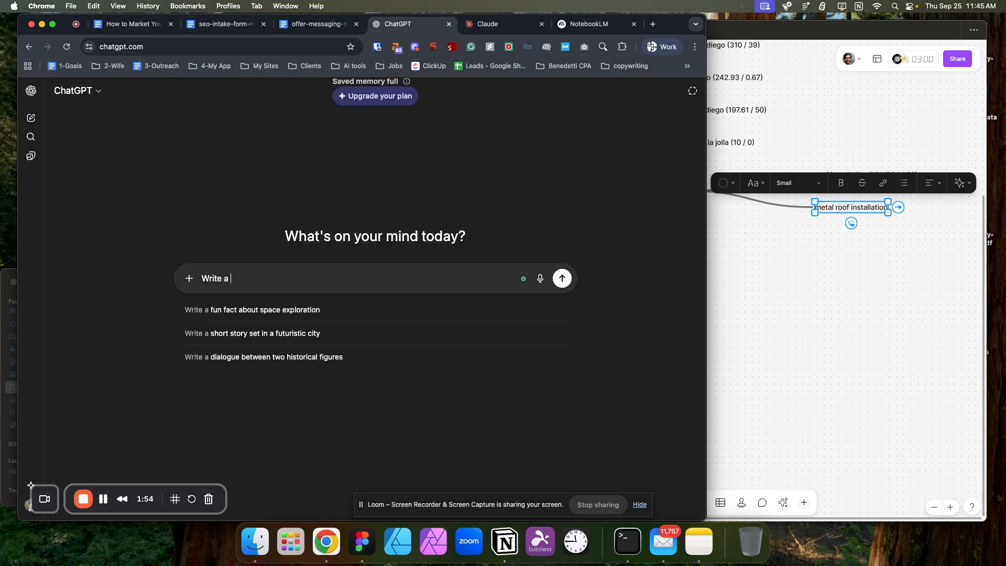
type("service page for me about")
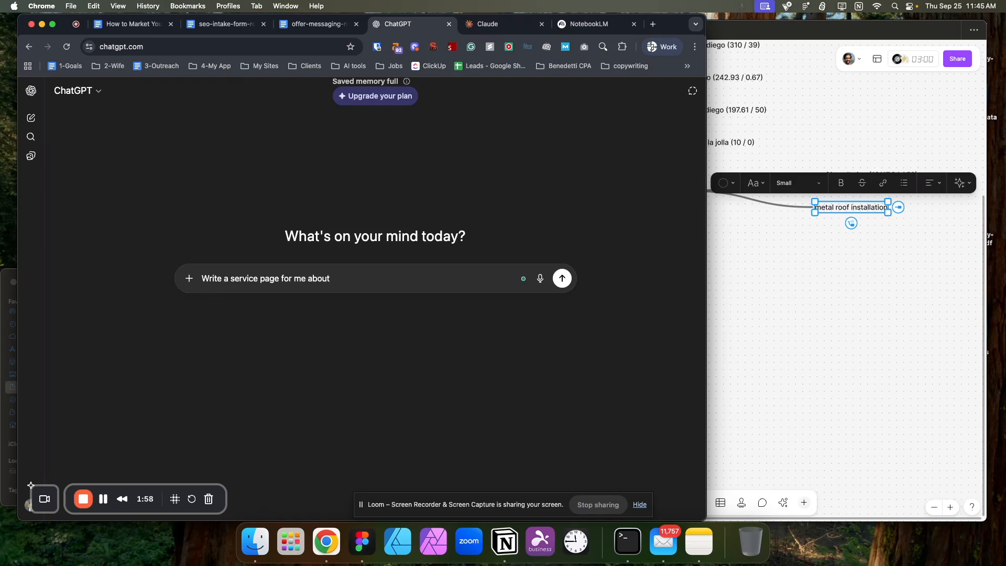
type(" my metal roofing service. It's a web page")
key("Return")
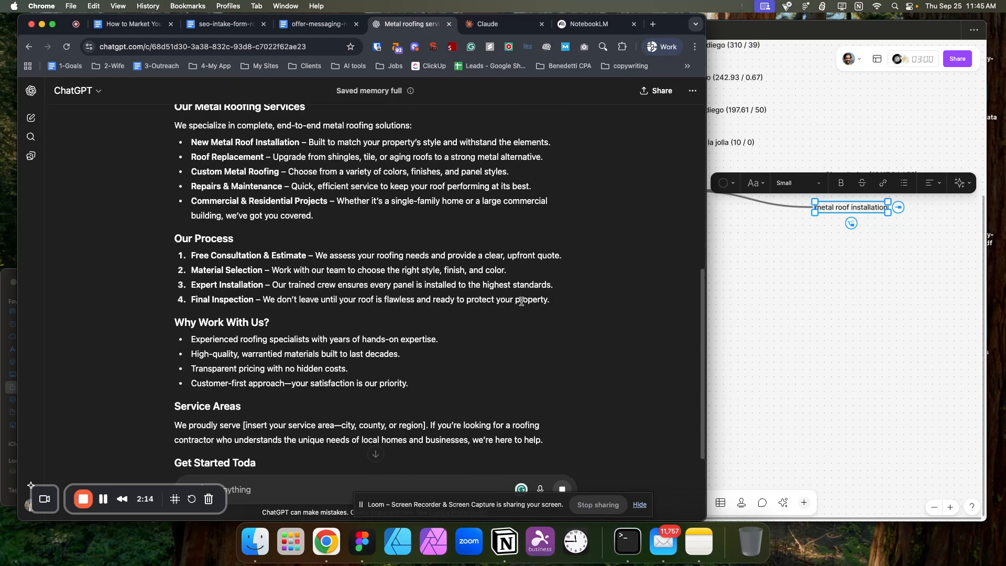
- Read through the metal roofing service page copy that ChatGPT generated
scroll(522, 304, "up", 15)
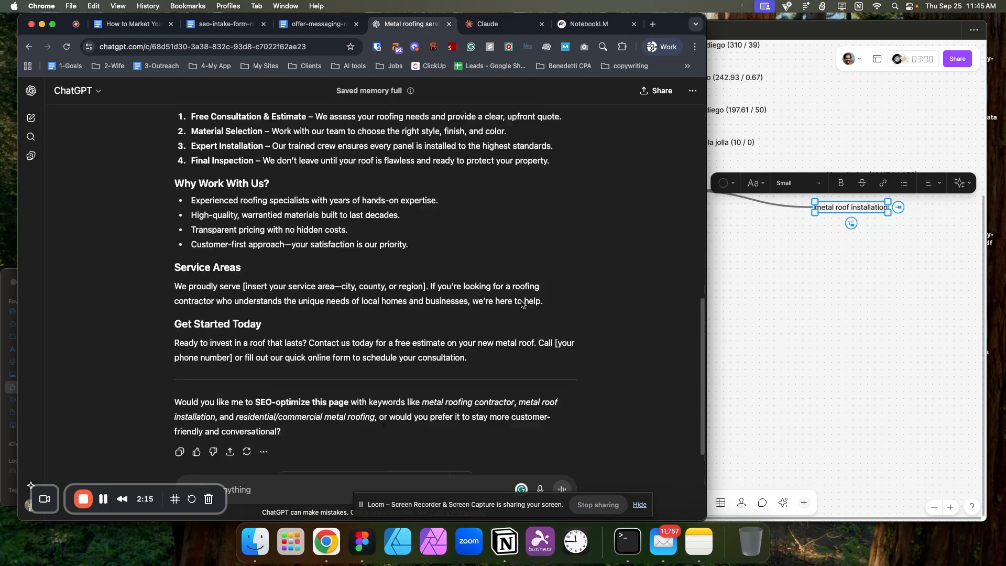
scroll(522, 304, "down", 5)
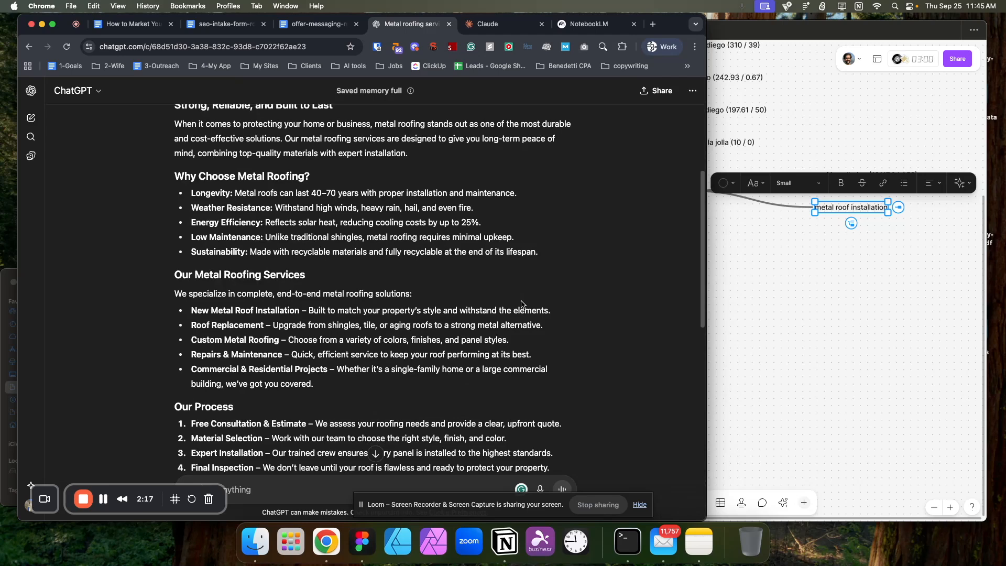
scroll(522, 304, "up", 5)
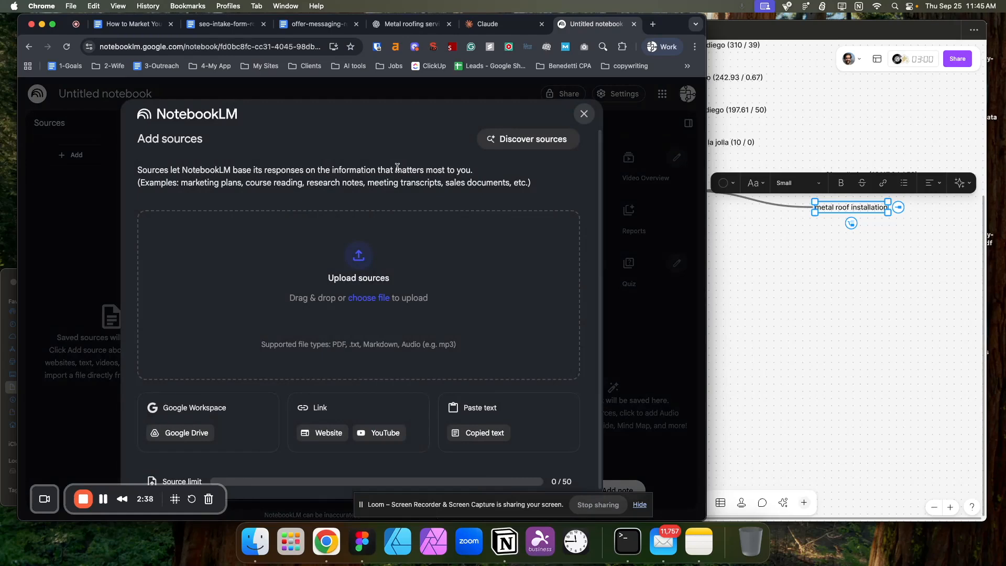
- Check the offer messaging document for the metal roofing service page and return to the NotebookLM notebook
left_click(241, 26)
left_click(323, 24)
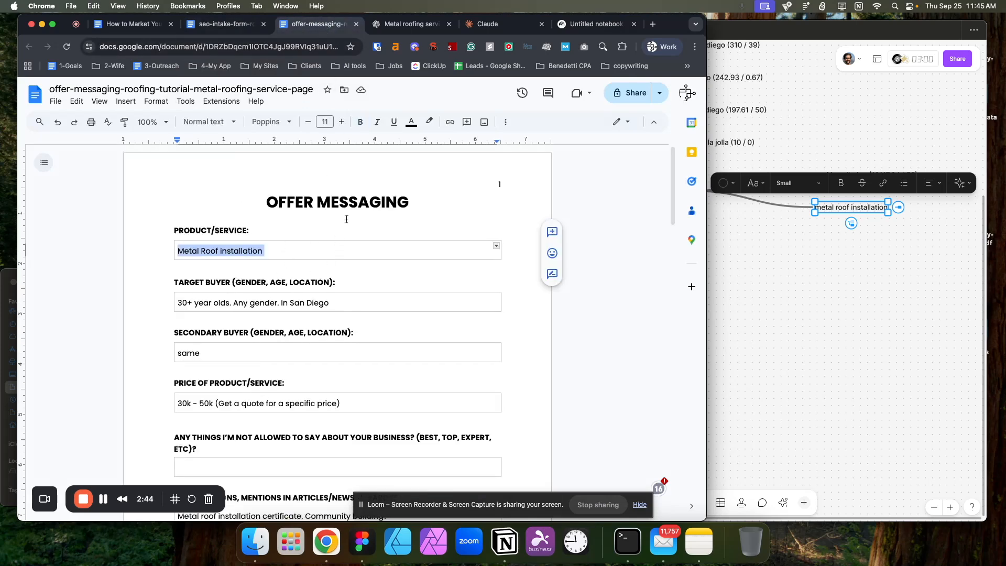
left_click(594, 25)
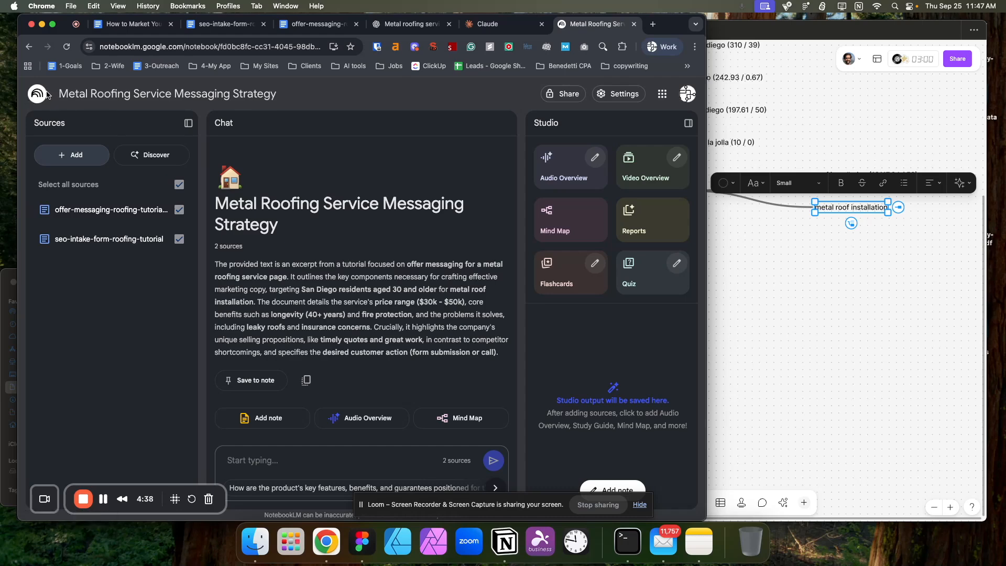
- Inspect the contents of the offer messaging and SEO intake form sources in the notebook, closing each one
left_click(97, 216)
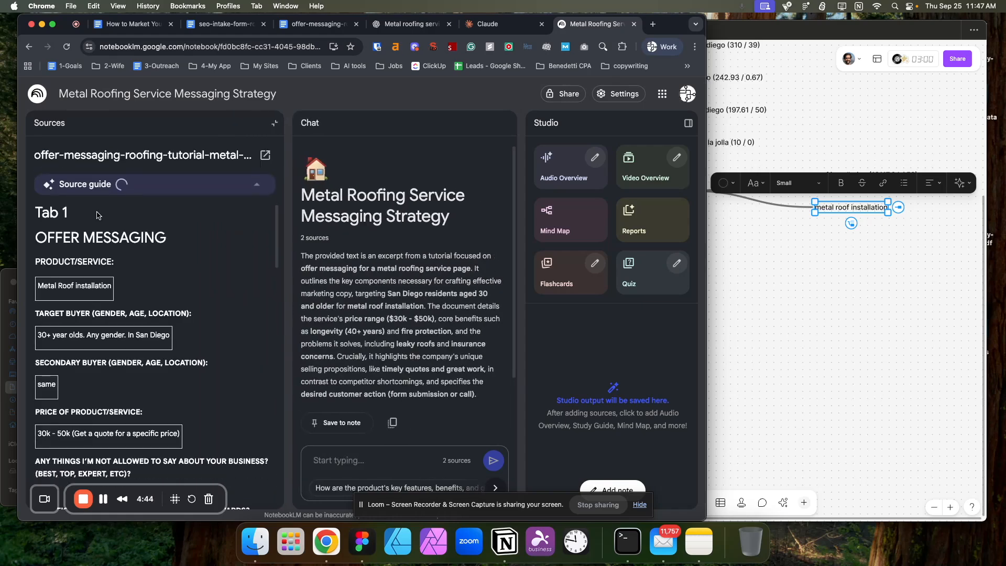
scroll(137, 365, "down", 2)
scroll(137, 361, "up", 2)
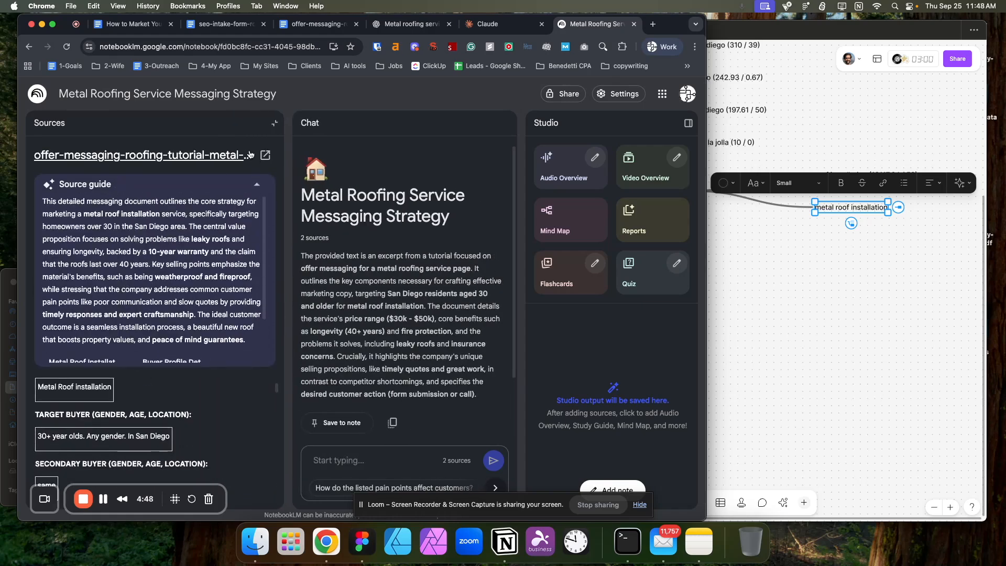
left_click(274, 123)
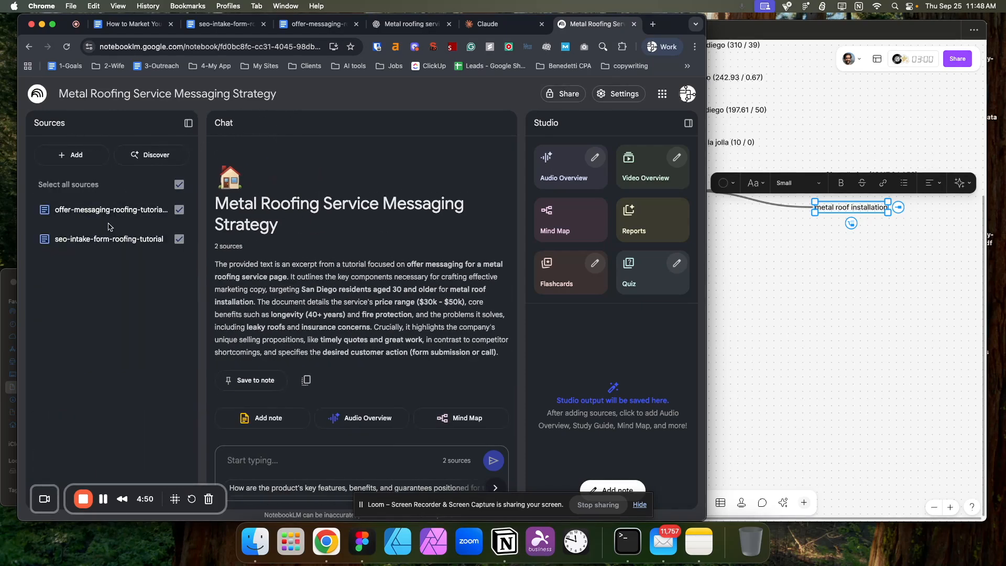
left_click(109, 238)
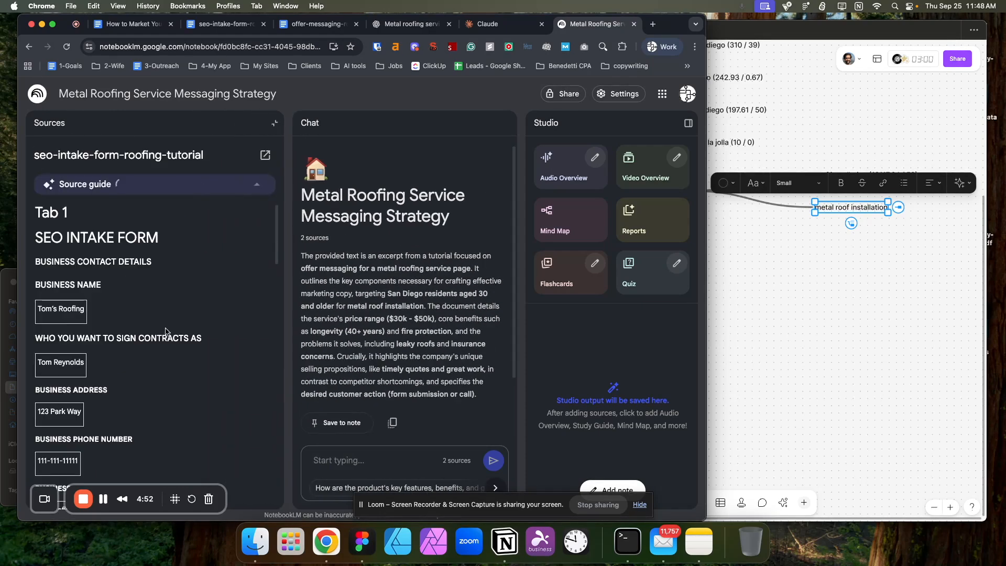
scroll(167, 325, "down", 4)
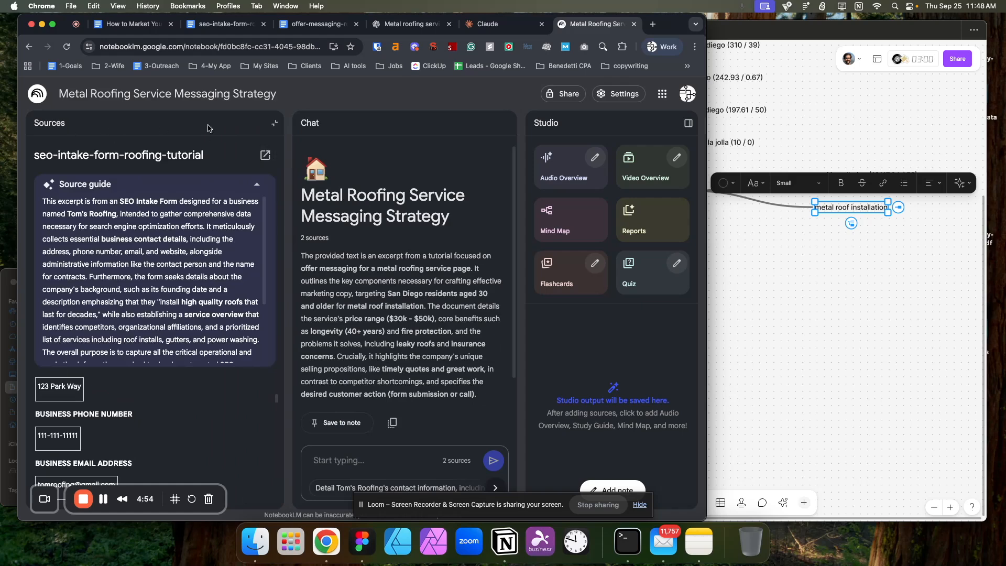
left_click(274, 123)
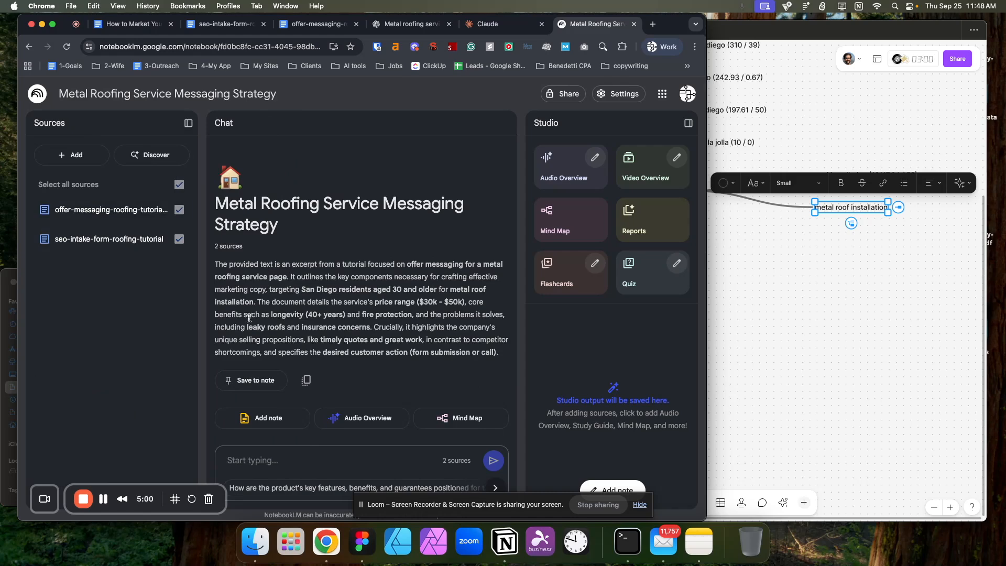
- In the Notes app's Prompts note, add a Meta heading with "Meta Title: 60 Characters" and "Meta Description: 160 Characters"
left_click(688, 530)
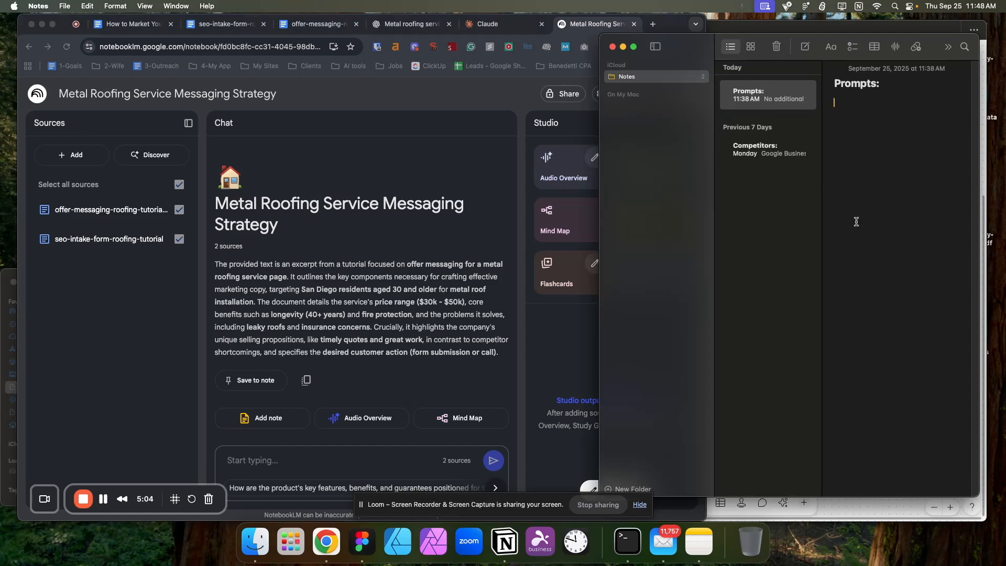
type("Meta")
type("Meta Title")
type("Meta Description")
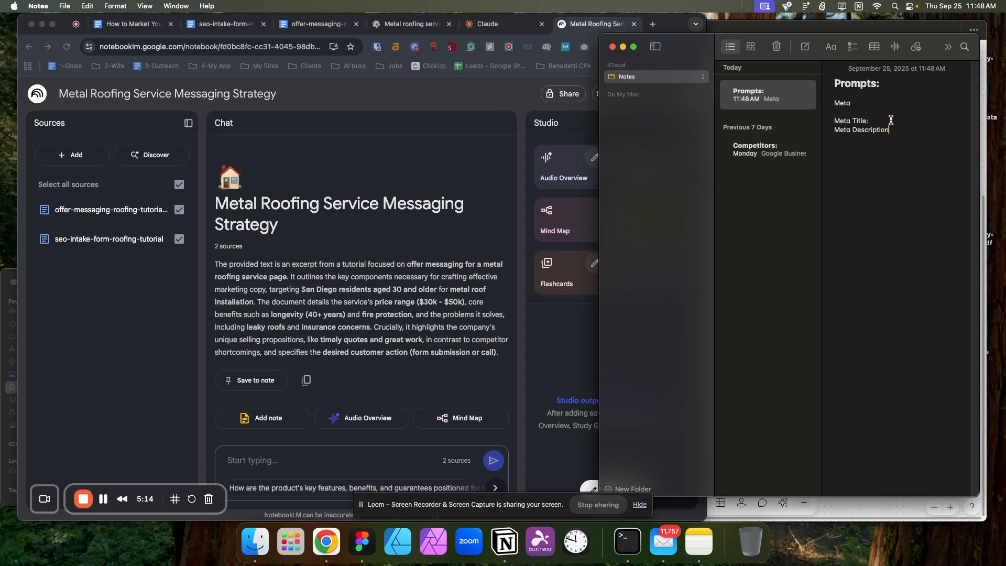
type(" 60 Characters")
left_click(913, 131)
type("160 Characters")
- Search Google for "metal roofing santa diego" in a new browser tab
left_click(404, 127)
left_click(653, 26)
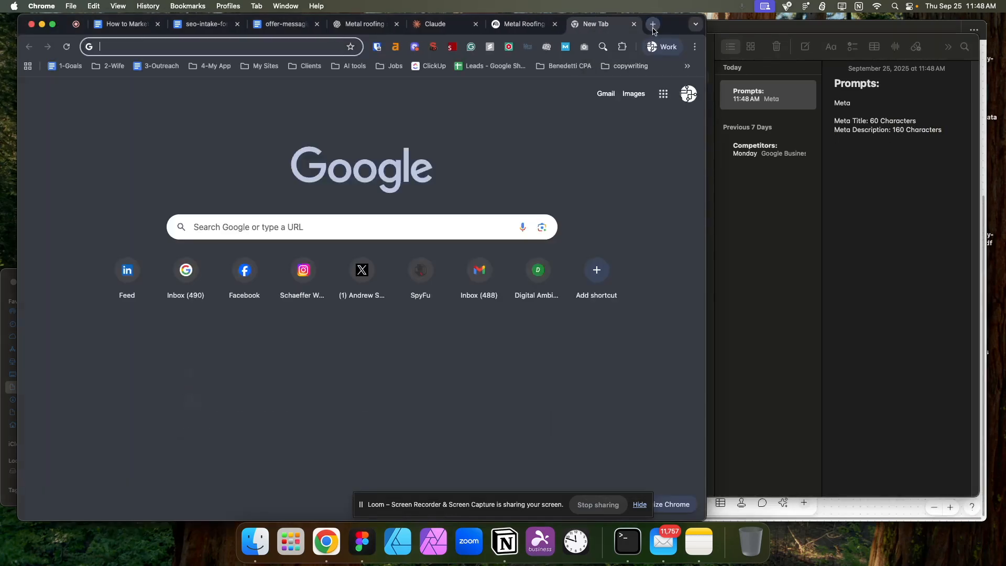
type("metal roofin")
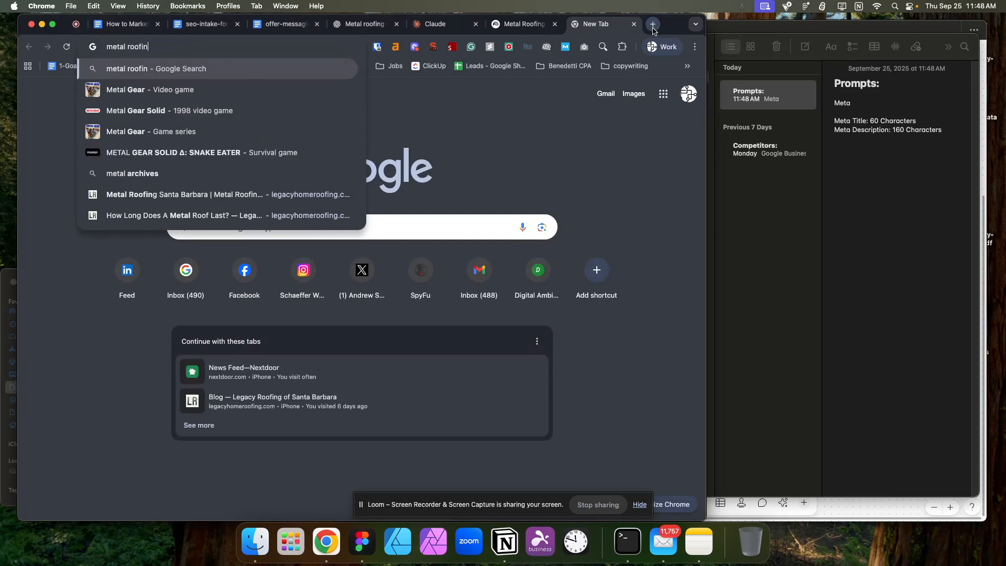
type("g santa ba")
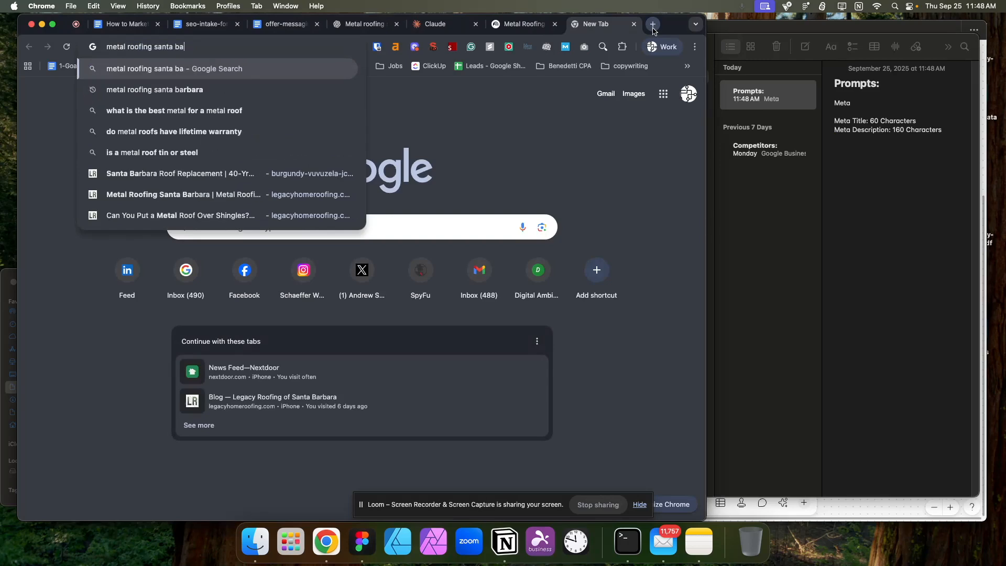
key("BackSpace")
key("BackSpace")
type("diego")
key("Return")
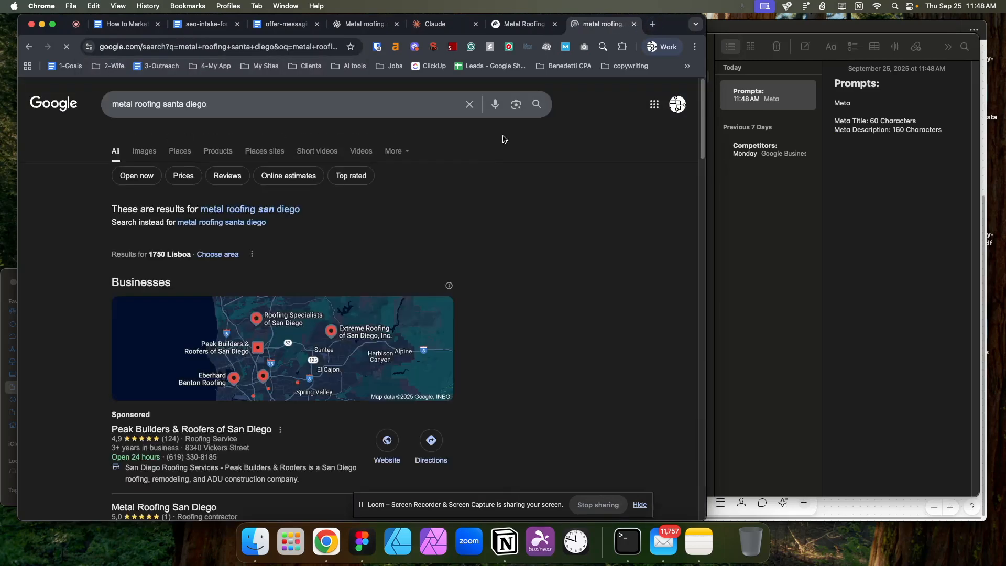
- Examine the page title and meta description of the San Diego Roofing result against the searched keyword
scroll(414, 256, "down", 10)
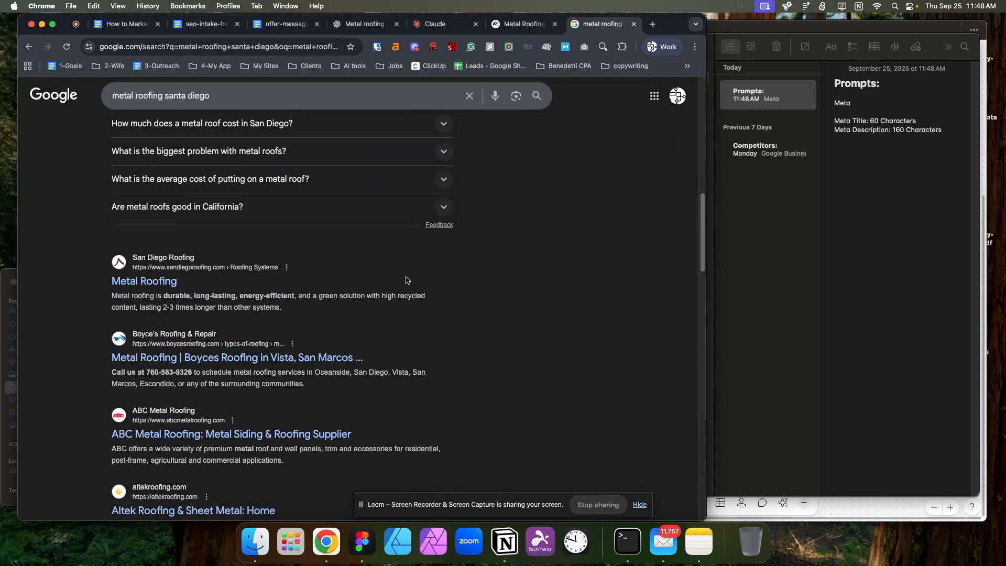
left_click_drag(184, 282, 113, 283)
left_click_drag(285, 308, 114, 304)
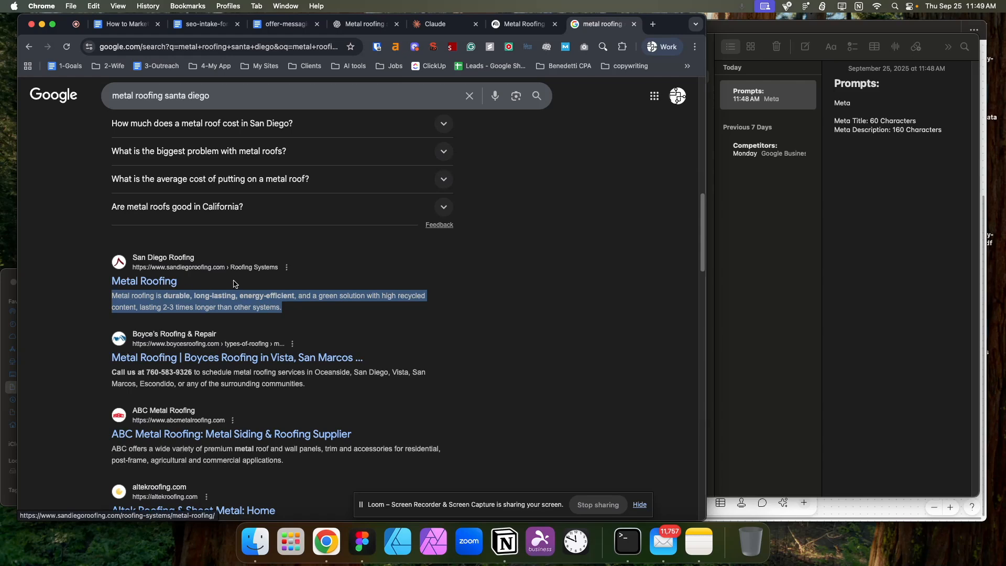
left_click(218, 282)
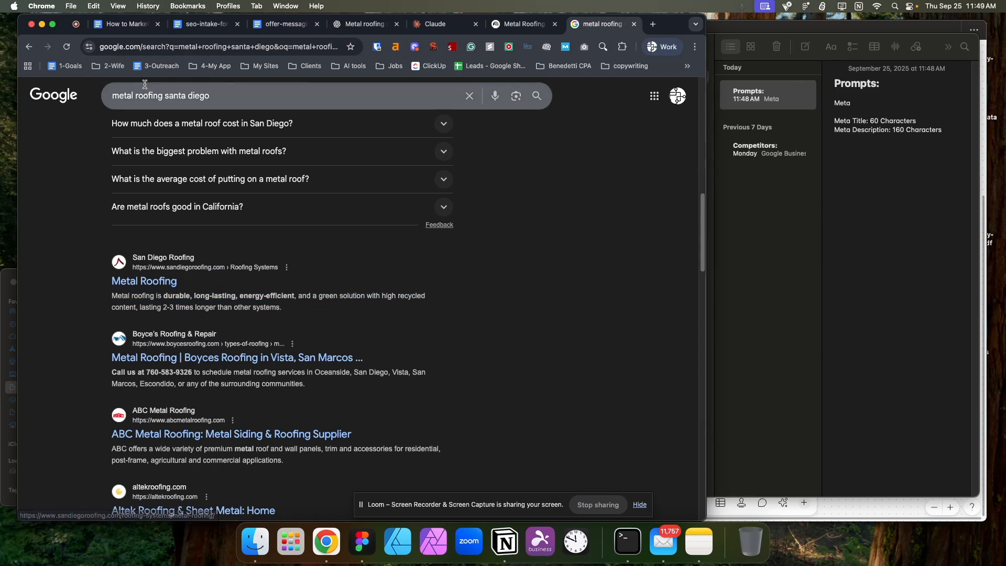
left_click_drag(113, 95, 178, 96)
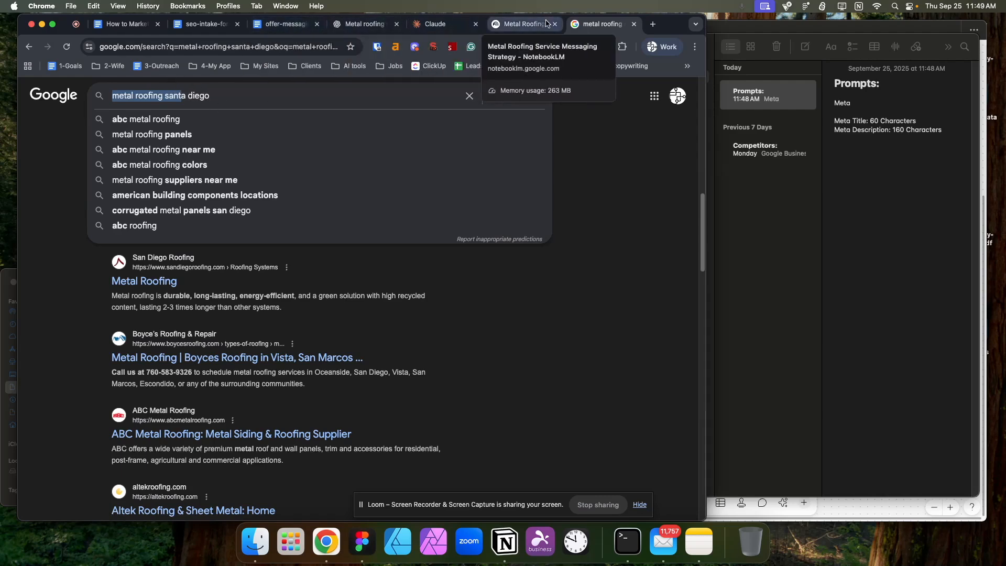
left_click(892, 125)
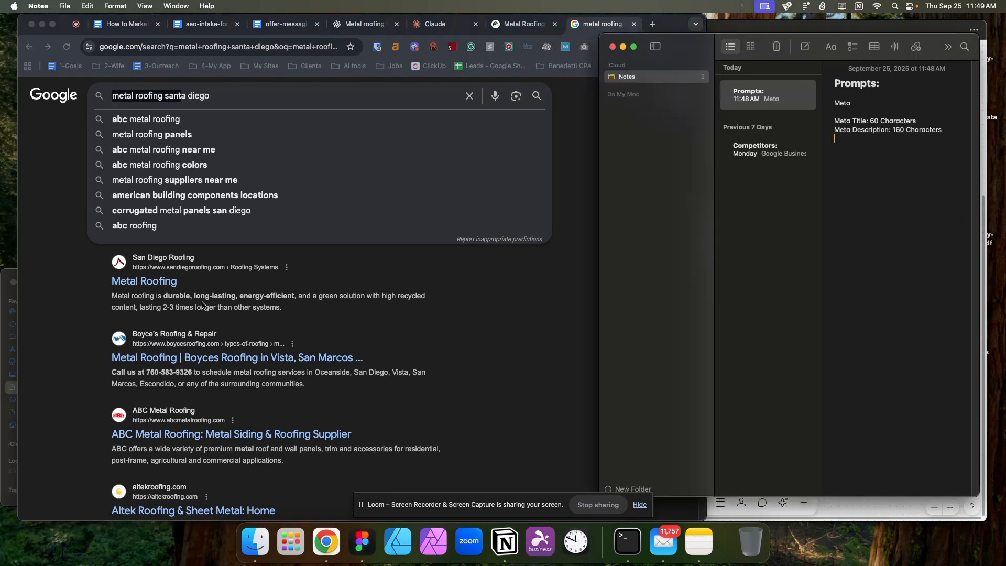
left_click(116, 298)
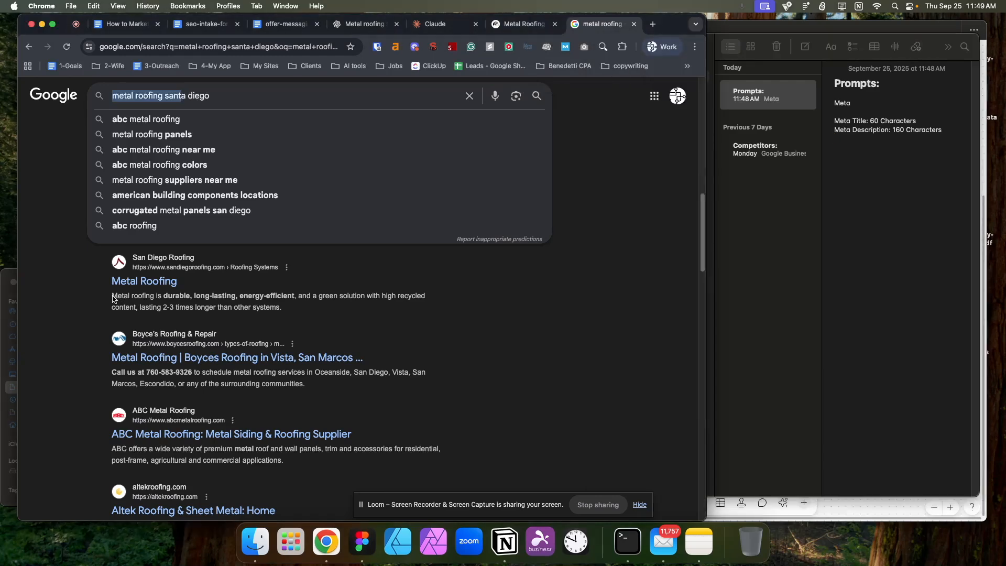
left_click_drag(112, 295, 284, 307)
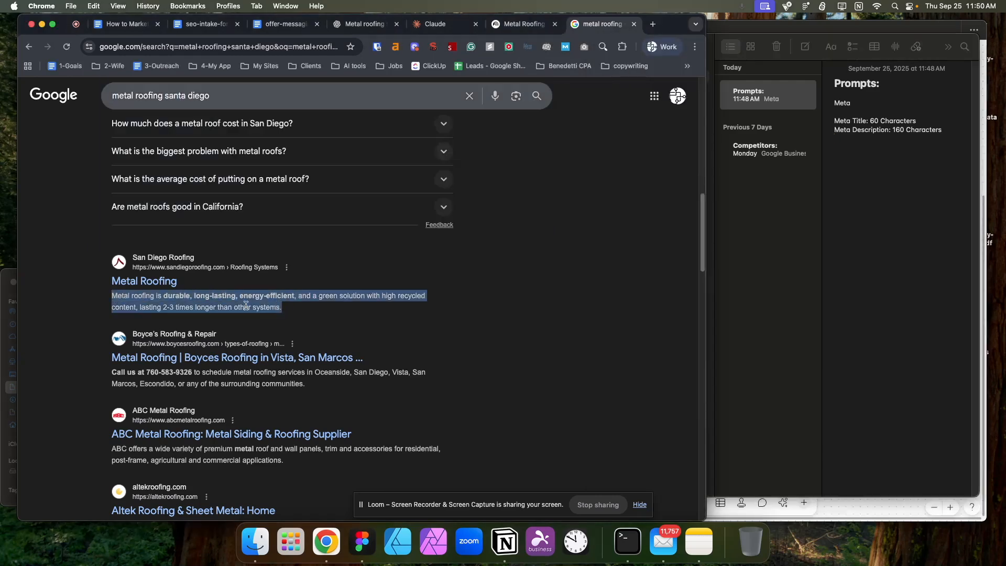
left_click(187, 297)
left_click_drag(164, 296, 92, 303)
left_click(162, 298)
left_click(210, 298)
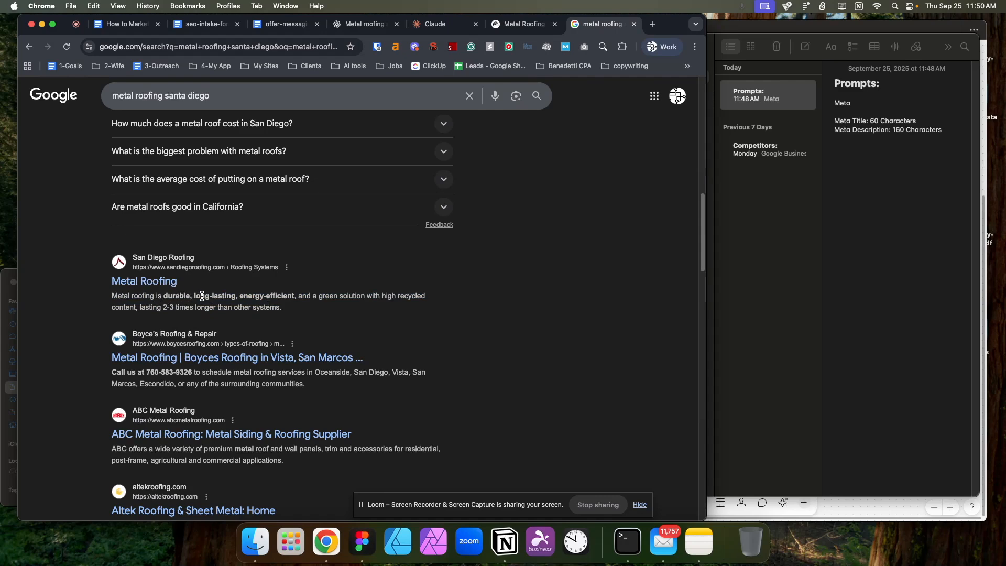
left_click_drag(112, 295, 287, 314)
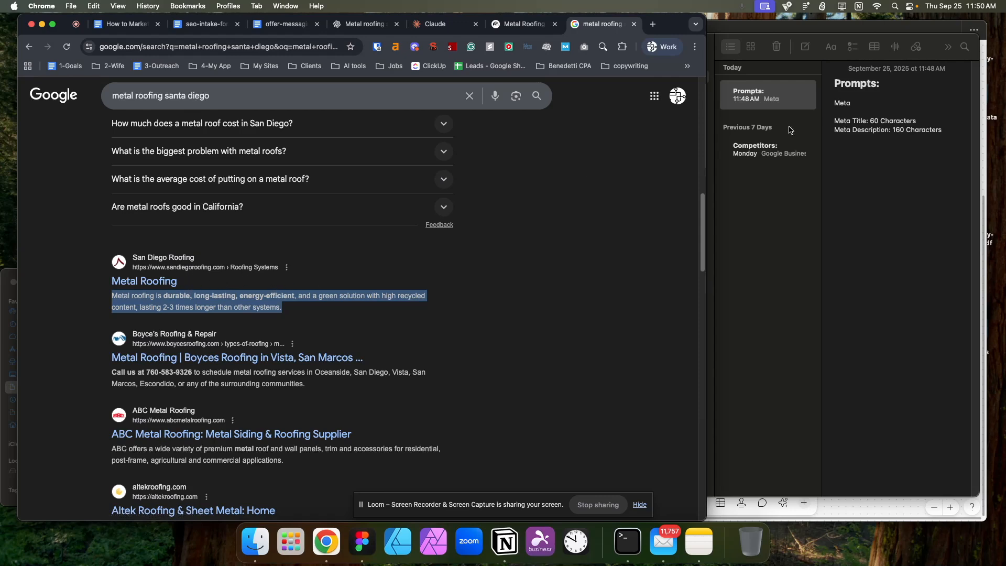
- In the Prompts note, remove the Meta heading and leave blank lines above the meta title line
left_click(901, 126)
left_click_drag(836, 123, 943, 130)
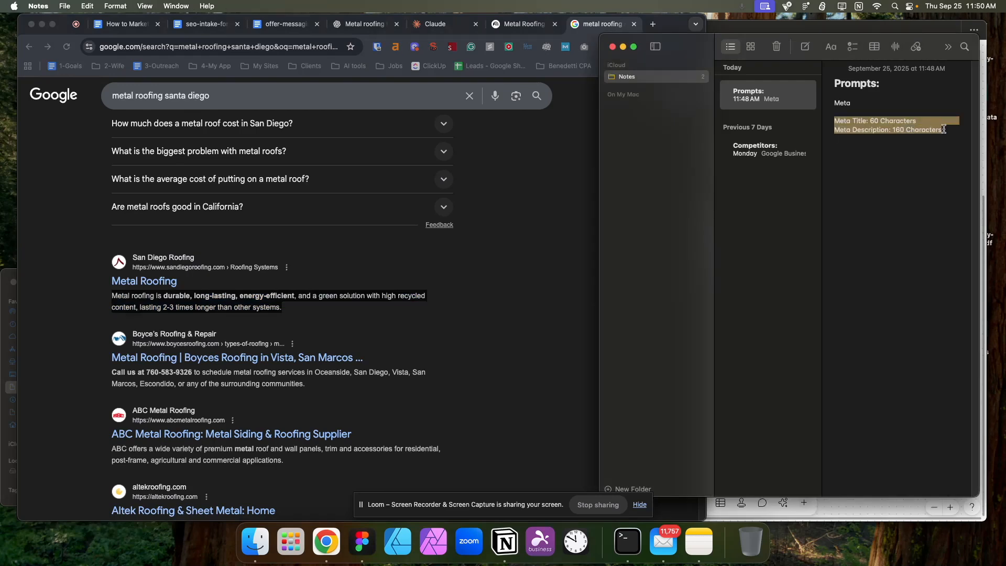
left_click(903, 151)
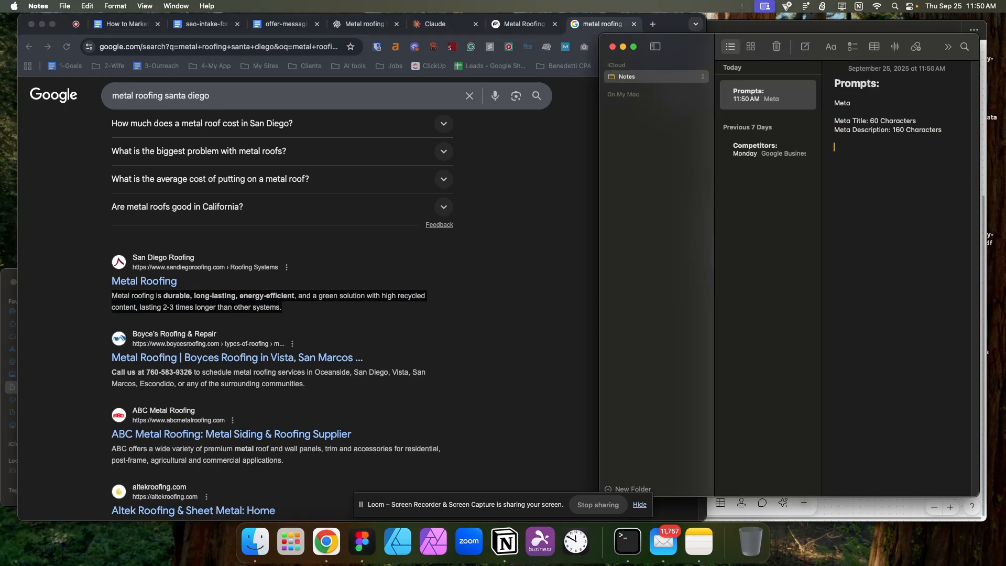
left_click_drag(853, 101, 826, 101)
type("Give me a")
key("BackSpace")
key("Return")
key("Return")
left_click(842, 104)
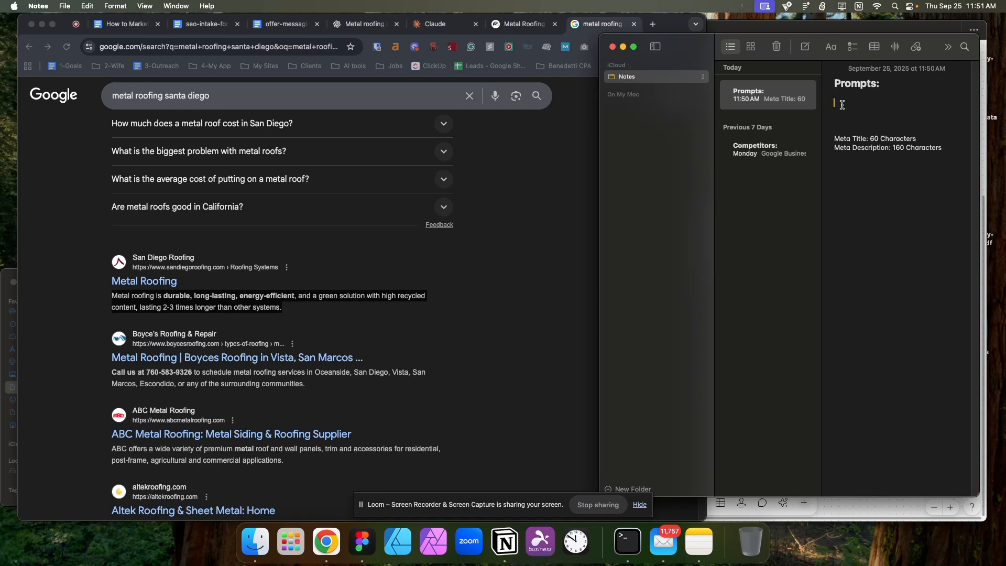
- Add a "General Prompt:" heading at the start of the note, followed by "You are writing a service page for a website."
type("General Prompt:")
key("Return")
type("You are writing ")
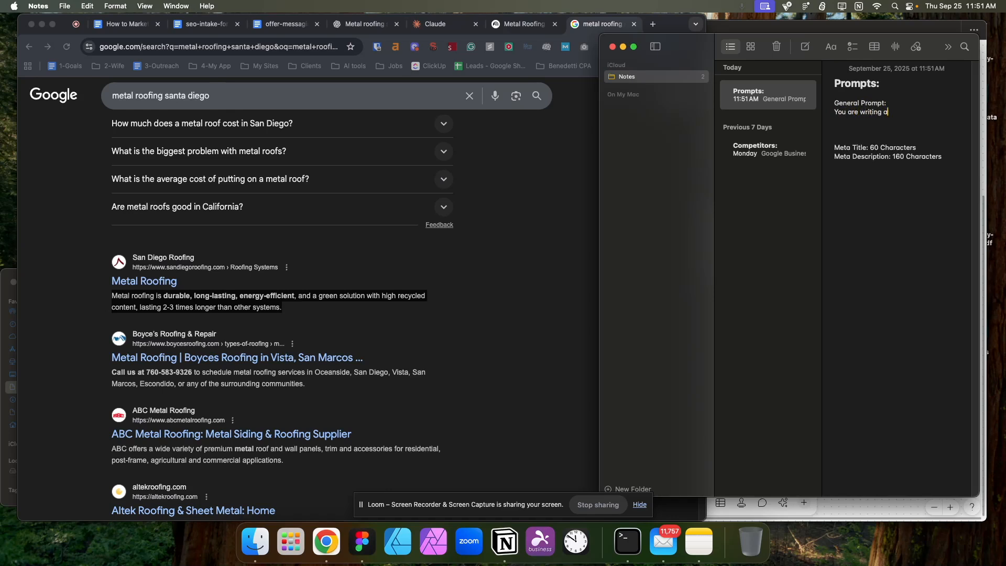
type("a service page for a website.")
key("Return")
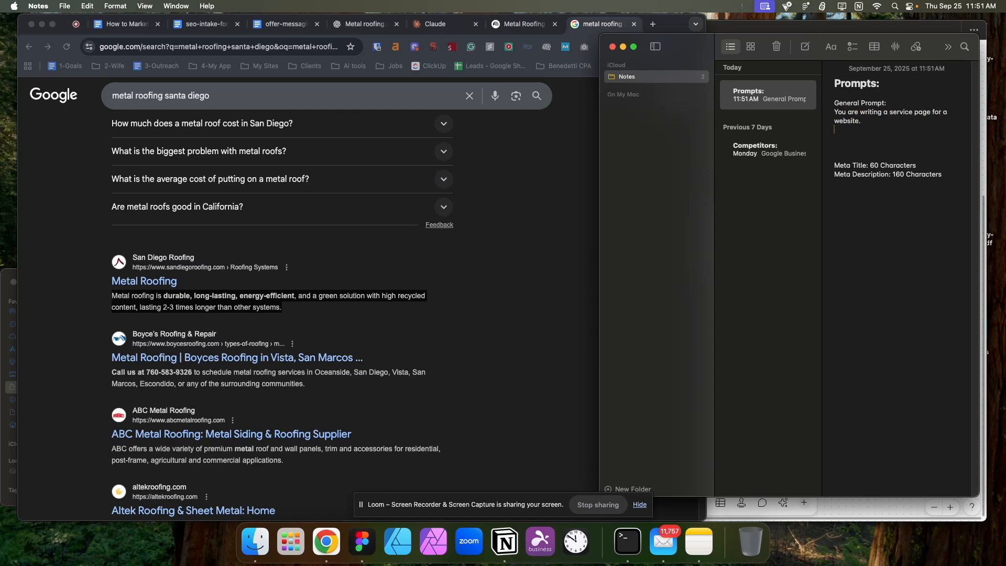
- Add the instruction "Write in a business casual manner." to the general prompt
type("-Wr")
key("BackSpace")
key("BackSpace")
key("BackSpace")
key("BackSpace")
type("Write in a business casual manner.")
key("Return")
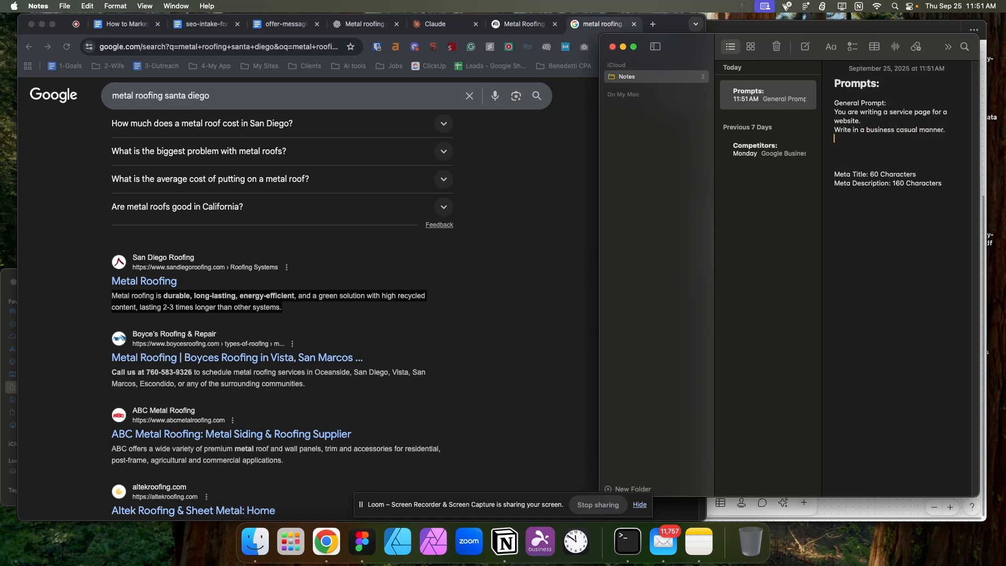
- Add the line: Use the word "you" more than "I" or "we" because the customer is most important
type("Use the word \"you")
type("\" more than")
type("\" or")
type(" \"we\"")
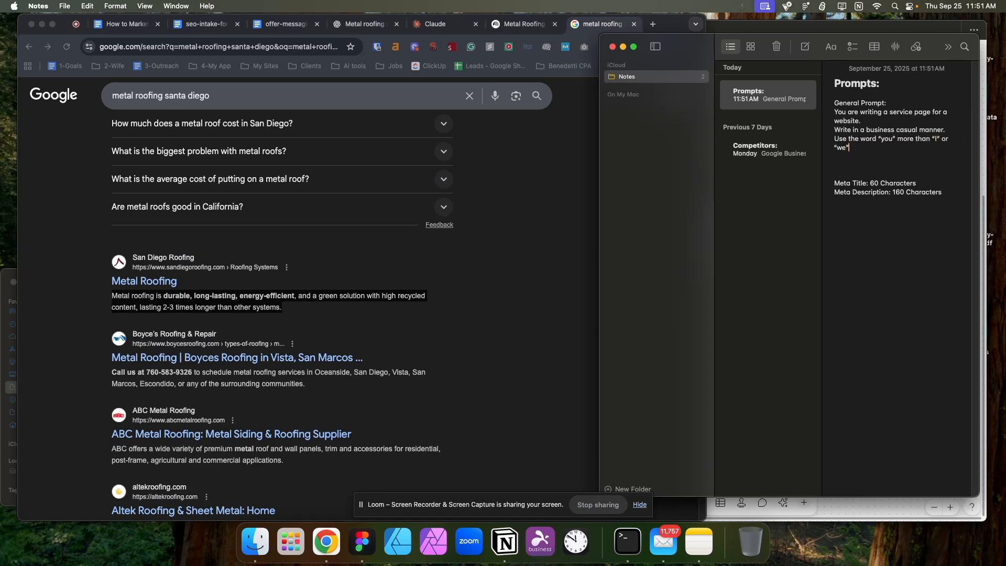
type(" because the customer is more important than")
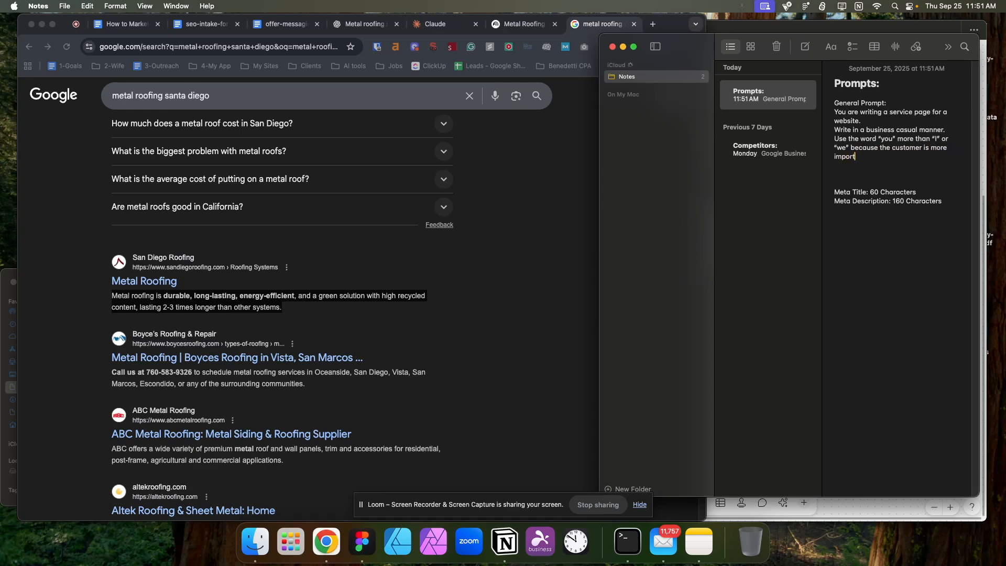
key("BackSpace")
key("BackSpace")
key("BackSpace")
key("BackSpace")
key("BackSpace")
key("BackSpace")
key("BackSpace")
key("BackSpace")
key("BackSpace")
key("BackSpace")
key("BackSpace")
key("BackSpace")
key("BackSpace")
key("BackSpace")
key("BackSpace")
key("BackSpace")
key("BackSpace")
type("st important.")
double_click(884, 140)
left_click(871, 162)
- Look back at the NotebookLM notebook and the Google results, and review the general prompt in the note
left_click(505, 26)
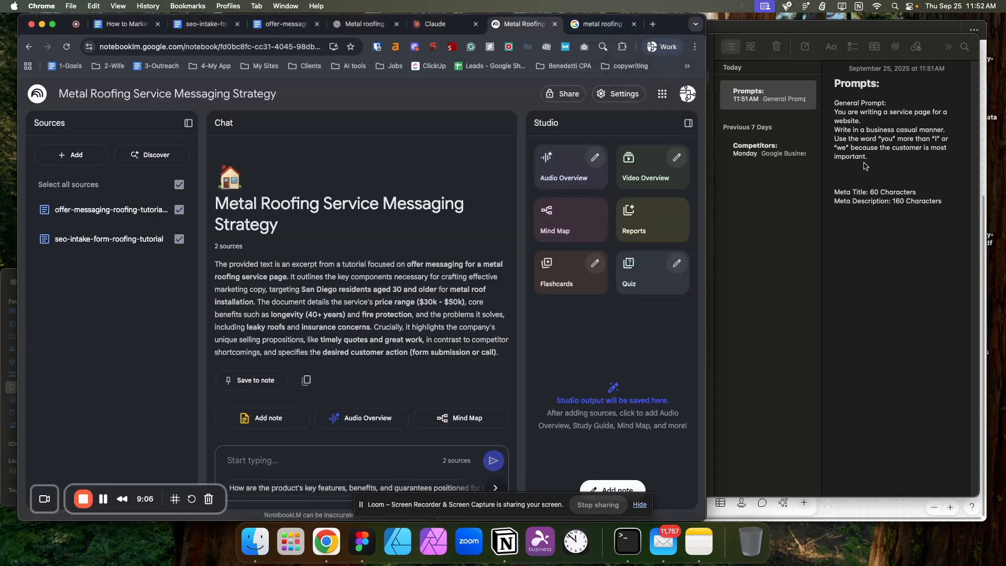
left_click(601, 26)
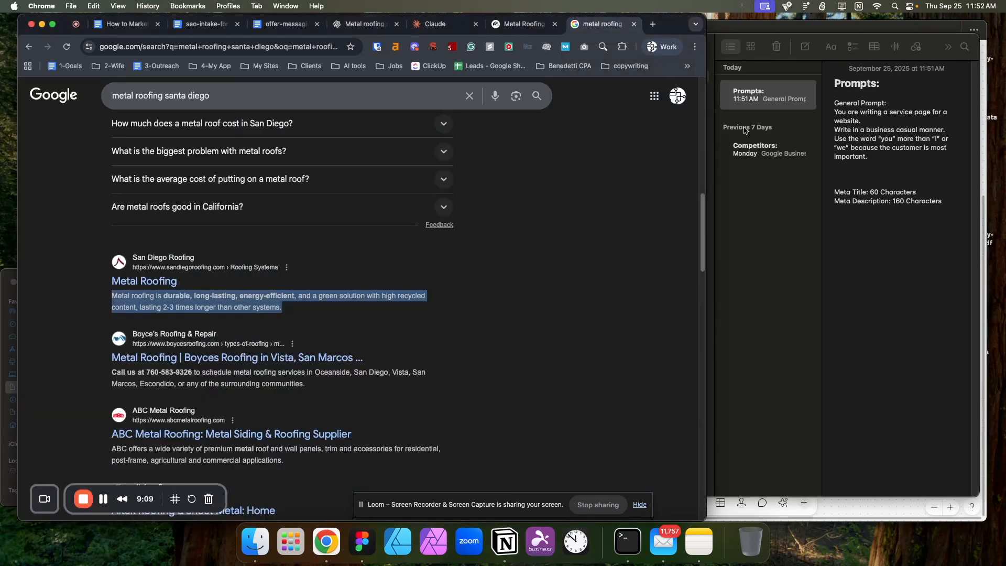
left_click(884, 168)
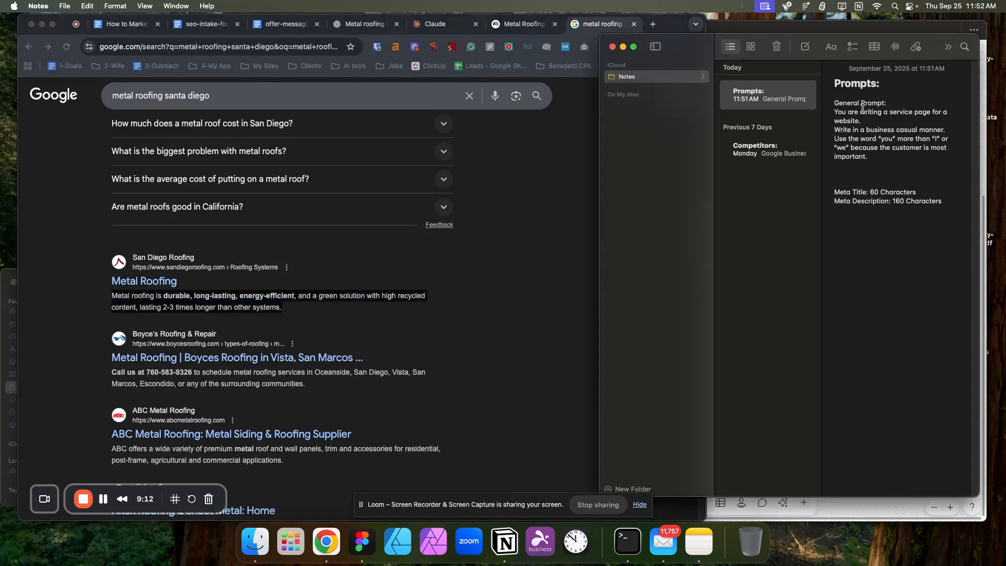
left_click_drag(834, 103, 885, 158)
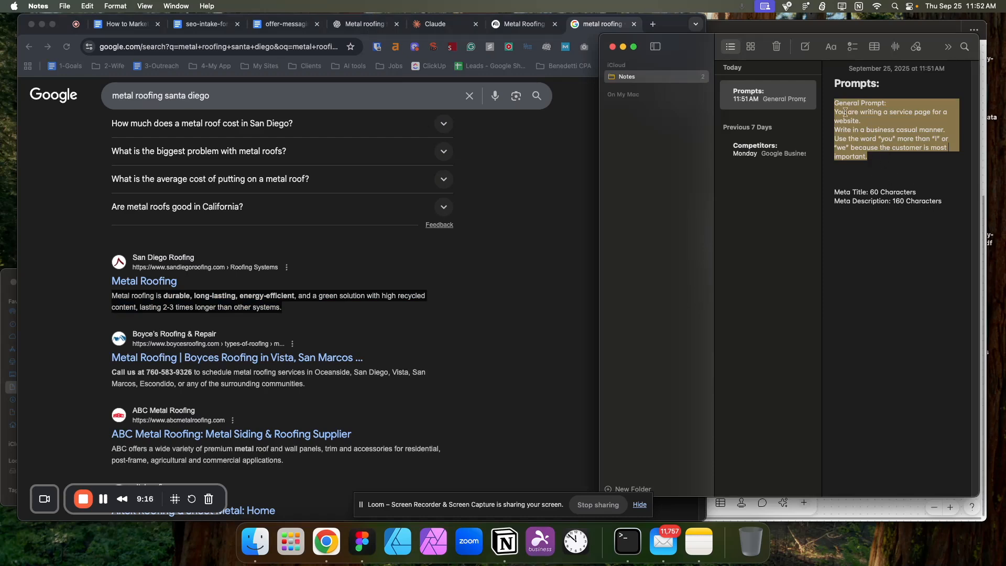
left_click(848, 178)
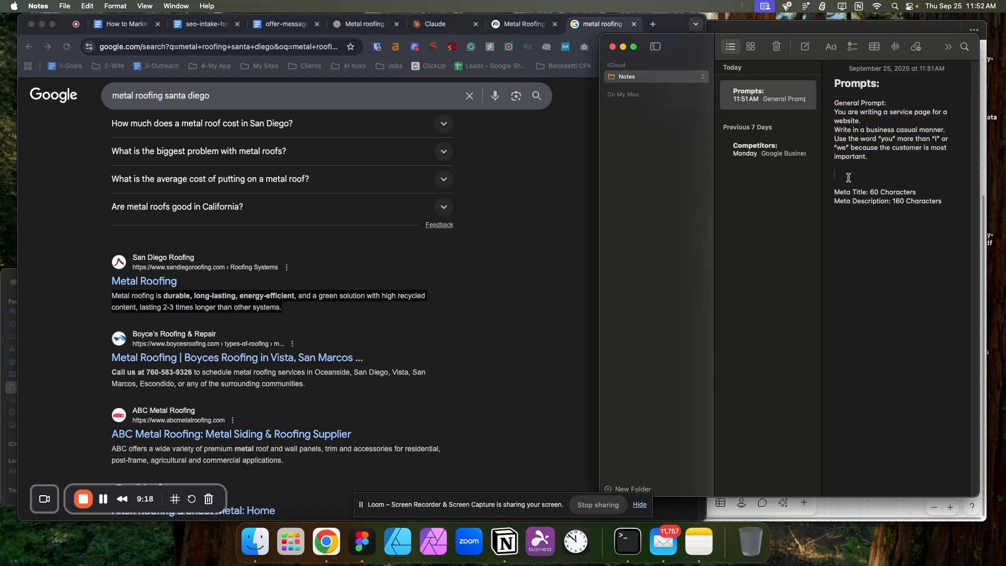
key("Return")
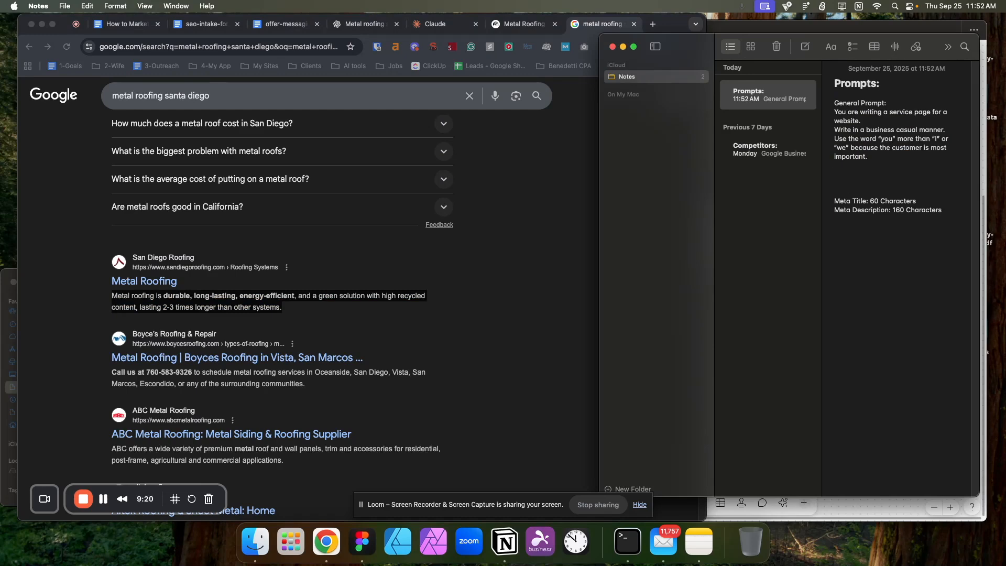
left_click(878, 161)
key("Return")
type("For each prompt b")
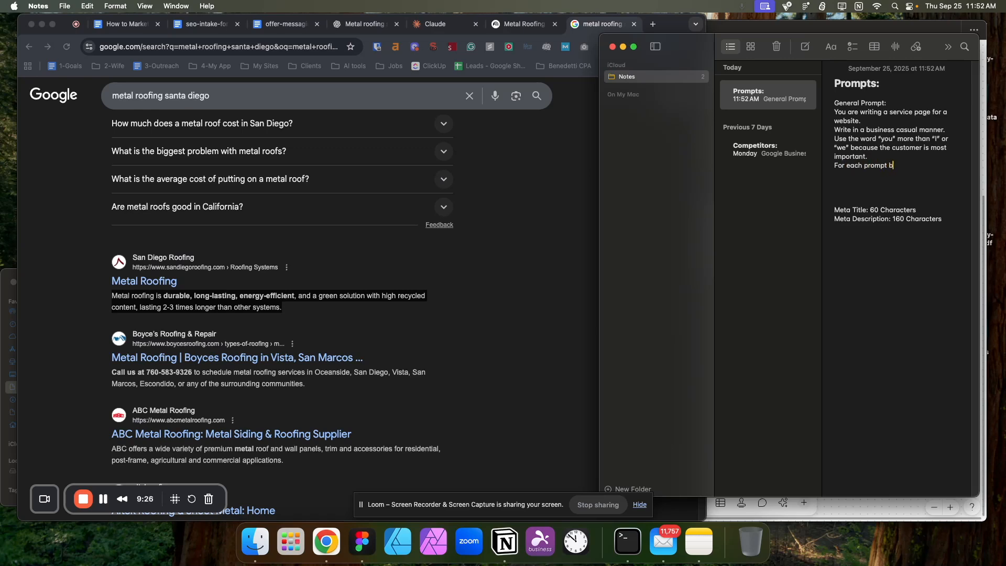
key("BackSpace")
key("BackSpace")
key("BackSpace")
key("BackSpace")
key("BackSpace")
key("BackSpace")
key("BackSpace")
key("BackSpace")
key("BackSpace")
key("BackSpace")
type("the promp")
key("BackSpace")
key("BackSpace")
key("BackSpace")
key("BackSpace")
key("BackSpace")
key("BackSpace")
key("BackSpace")
key("BackSpace")
key("BackSpace")
key("BackSpace")
key("BackSpace")
key("BackSpace")
key("BackSpace")
- Add "For each prompt visually demarcate it with horizontal line, make it easy to copy paste." to the general prompt
left_click_drag(832, 209, 936, 220)
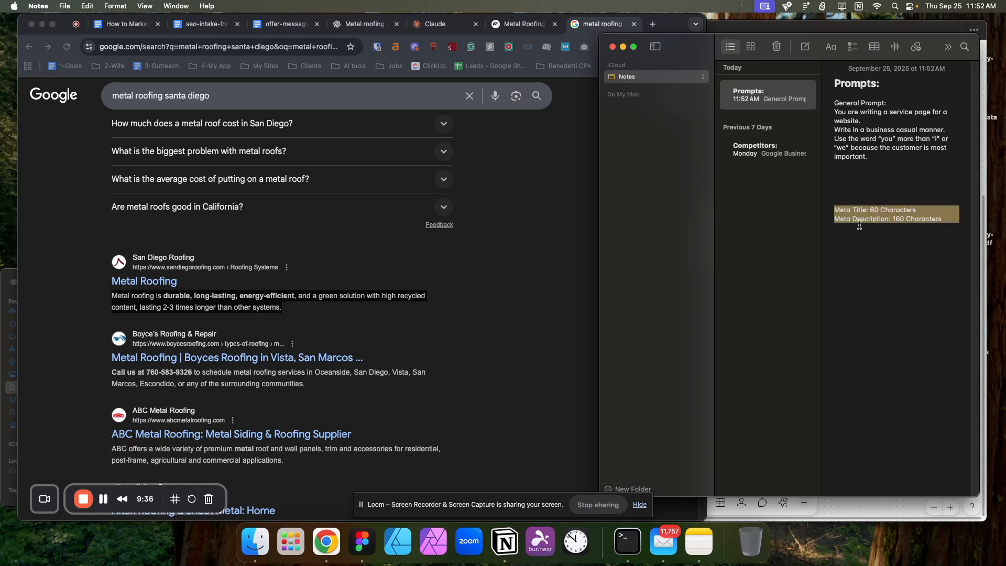
left_click(856, 168)
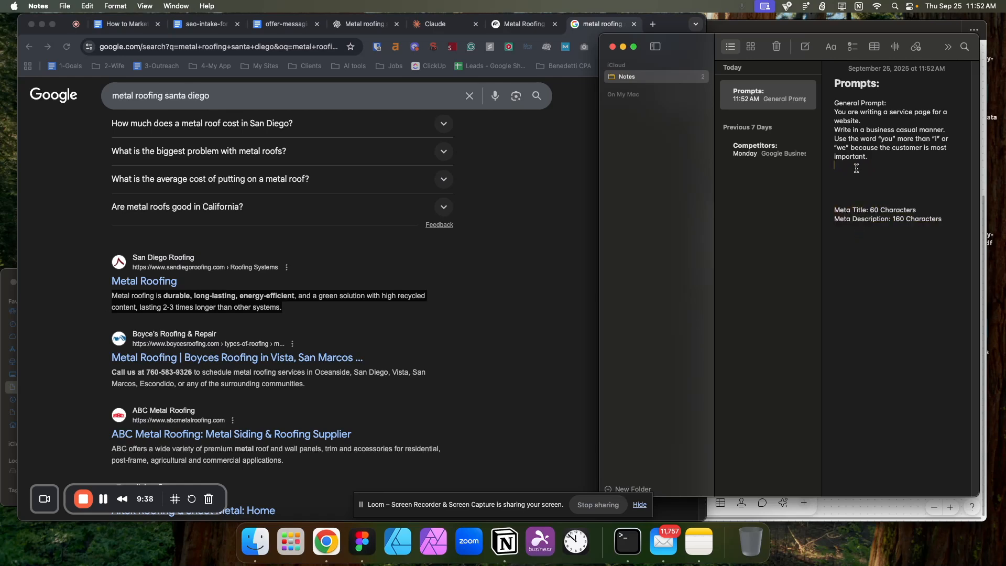
type("For each prompt visually demand")
type("ate it with")
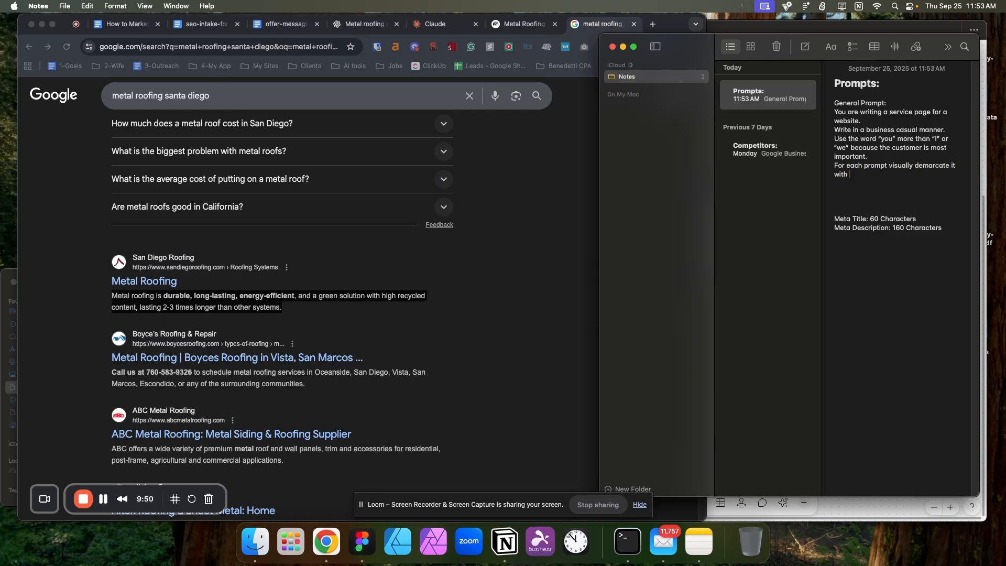
type(" horizontal line")
type(", ma")
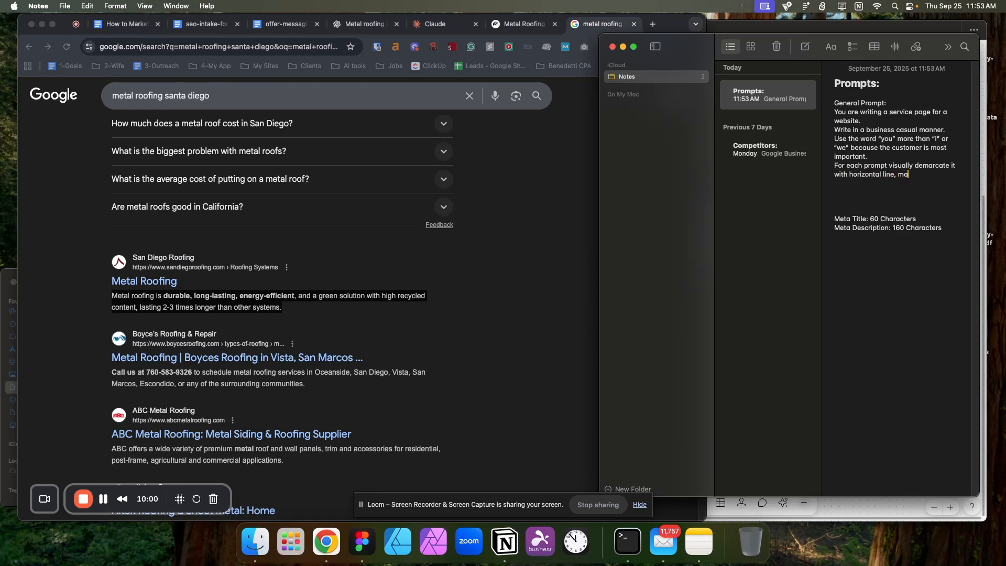
type("ke it easy to copy paste.")
- Insert "Avoid starting consecutive sentences with the same word." above the horizontal line instruction
left_click(883, 158)
key("Return")
type("Avoid starting conse")
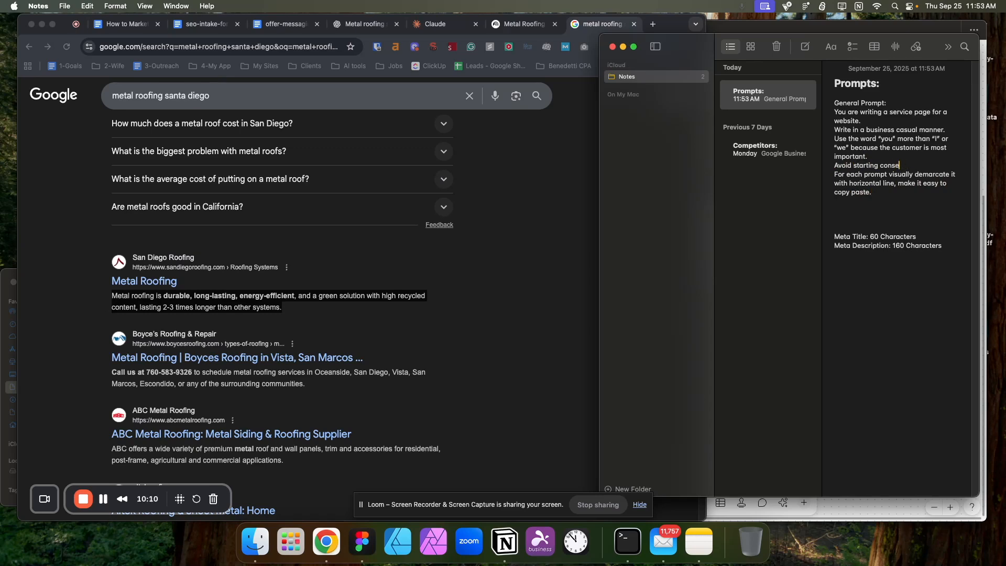
type("cutive sentences with the same word.")
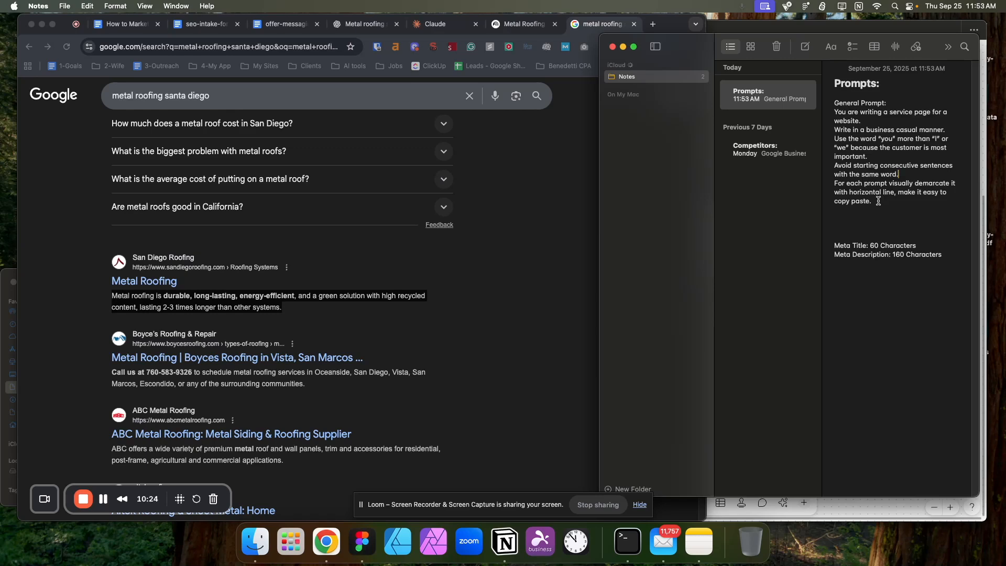
- Add the line "Avoid using en dashes." above the horizontal line instruction in the general prompt
key("Return")
type("Avoid ius")
key("BackSpace")
key("BackSpace")
key("BackSpace")
type("using en")
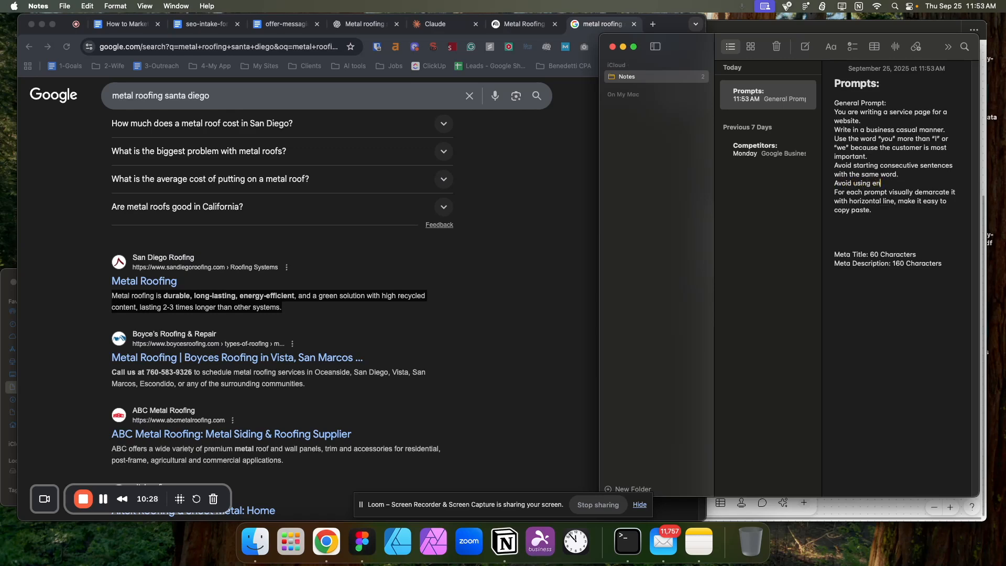
type(" dashes. –")
key("BackSpace")
- Insert the heading "Meta Description Section" above the meta title limit and start a line beneath it with "Give me a meta"
left_click(858, 243)
type("Meta Description Section")
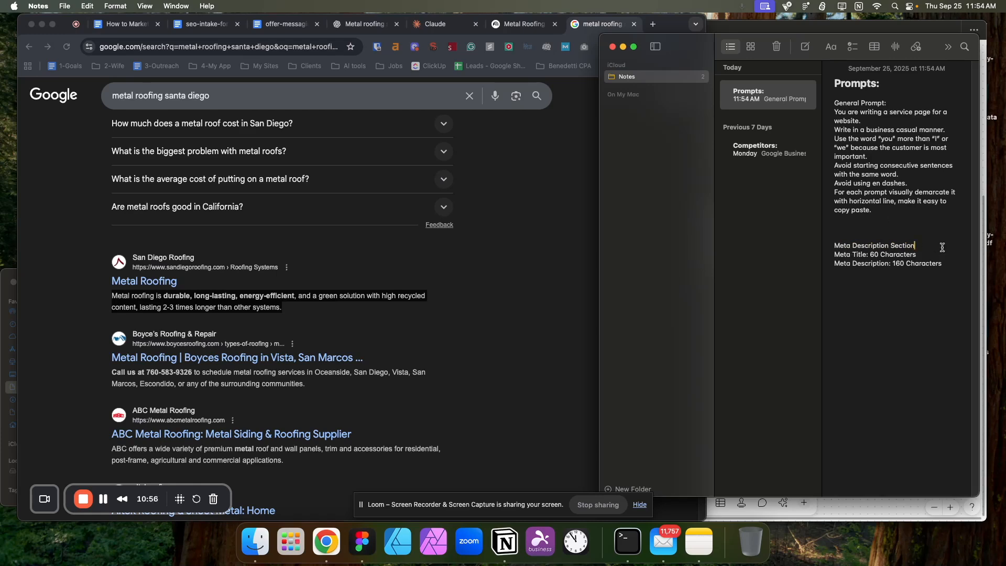
key("Return")
type("Give me a meta")
- Add the line "Main Keyword: Metal Roofing Service." below the service page sentence in the general prompt
left_click(835, 112)
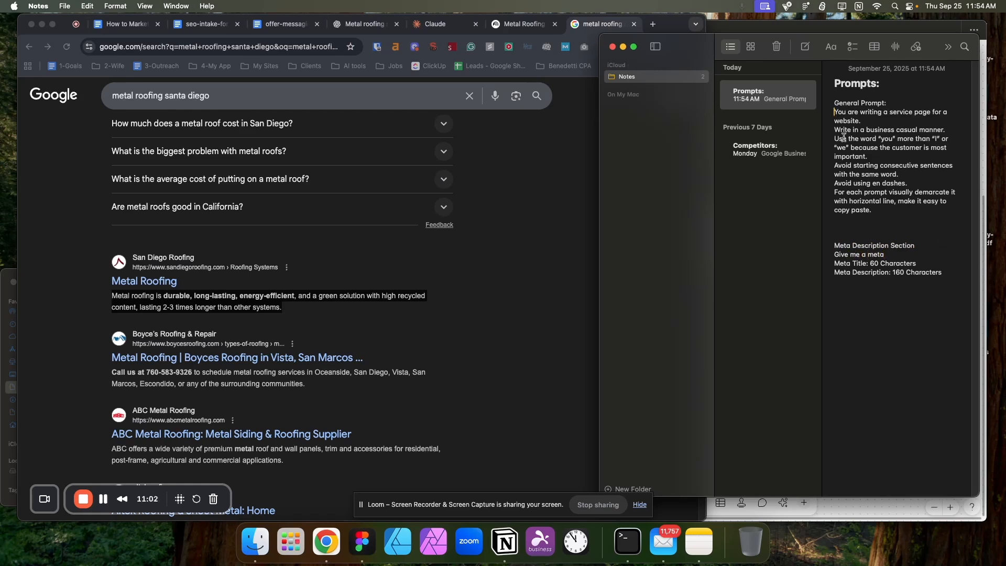
key("Return")
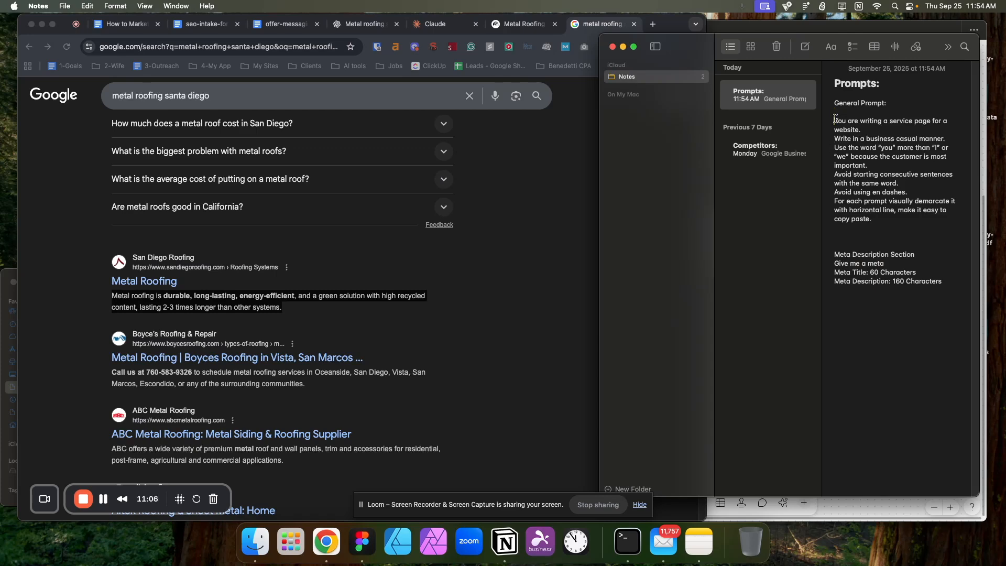
key("BackSpace")
left_click(870, 121)
key("Return")
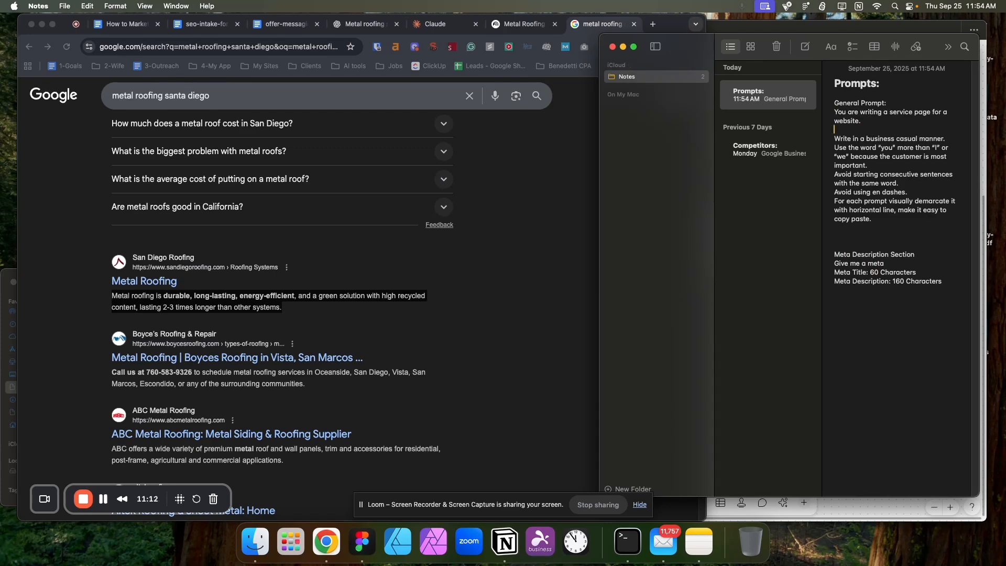
type("Keyword for the page: Metal Roofing Service.")
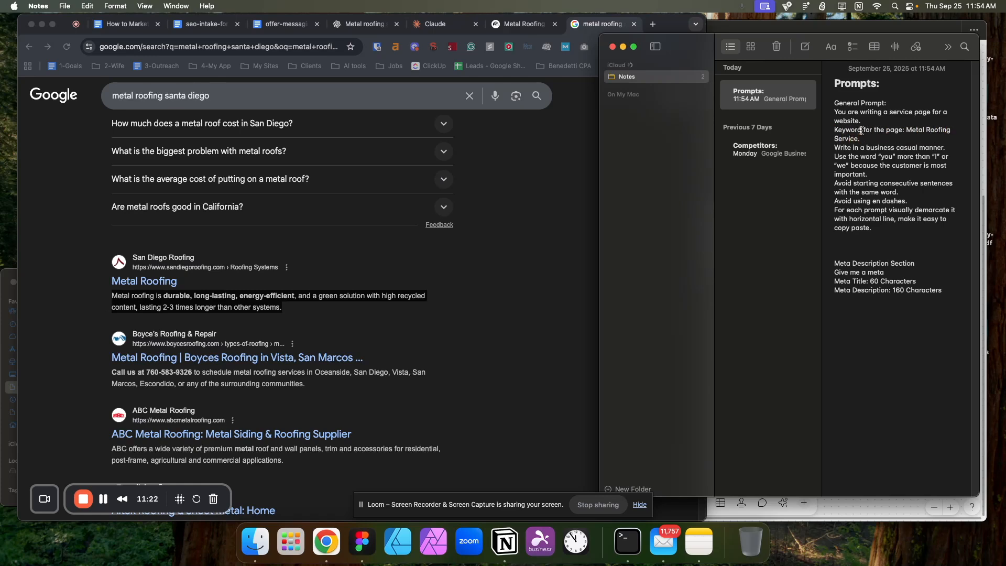
left_click_drag(834, 131, 902, 131)
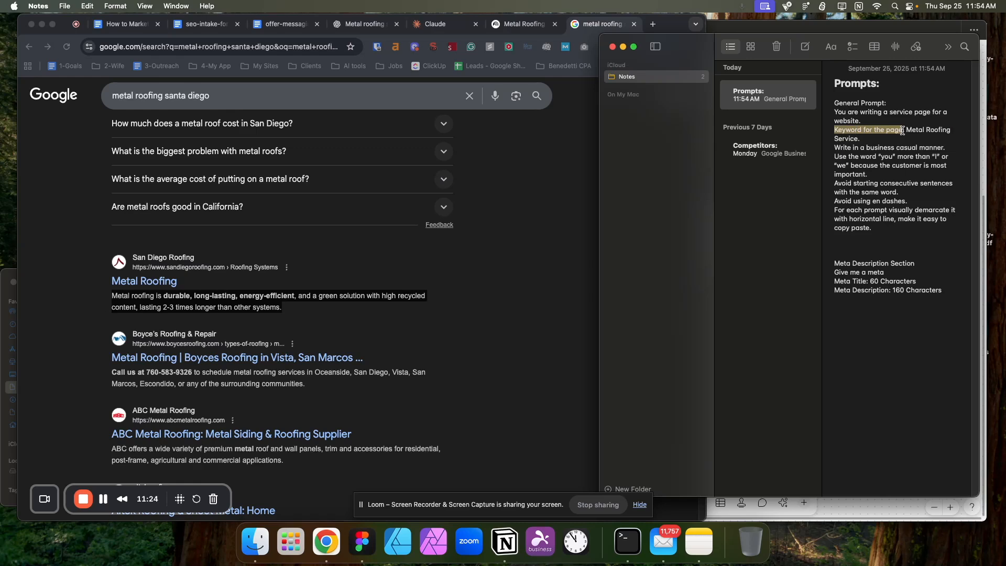
type("Main Keyword")
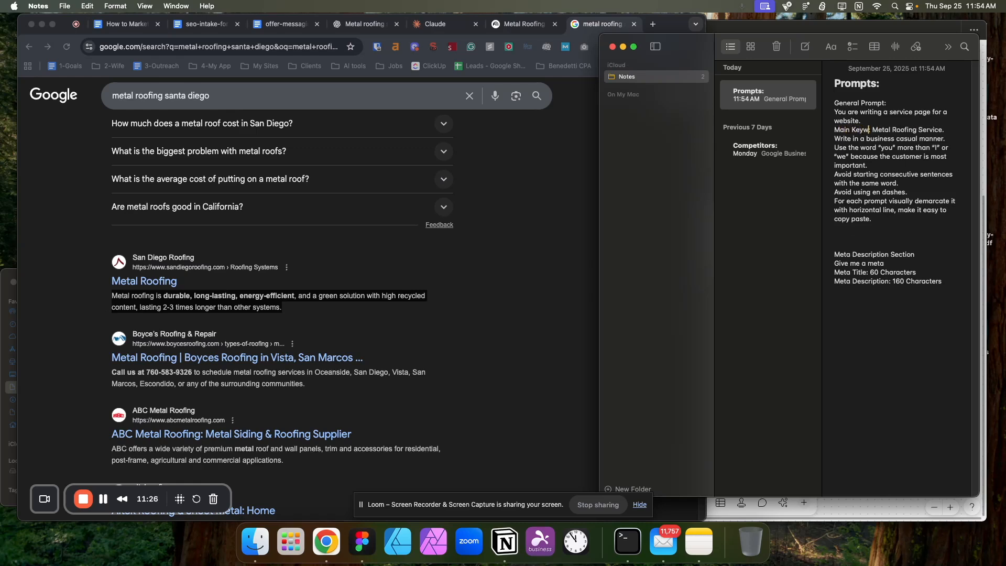
- Complete the meta instruction to read "Give me a meta description and include the Main Keyword"
left_click(903, 263)
type("descrip")
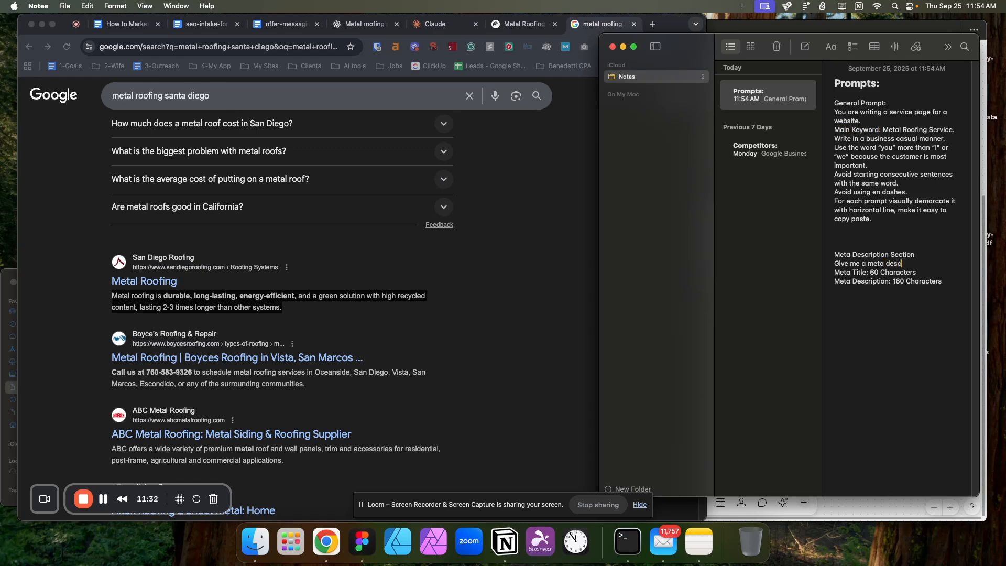
type("tion and include")
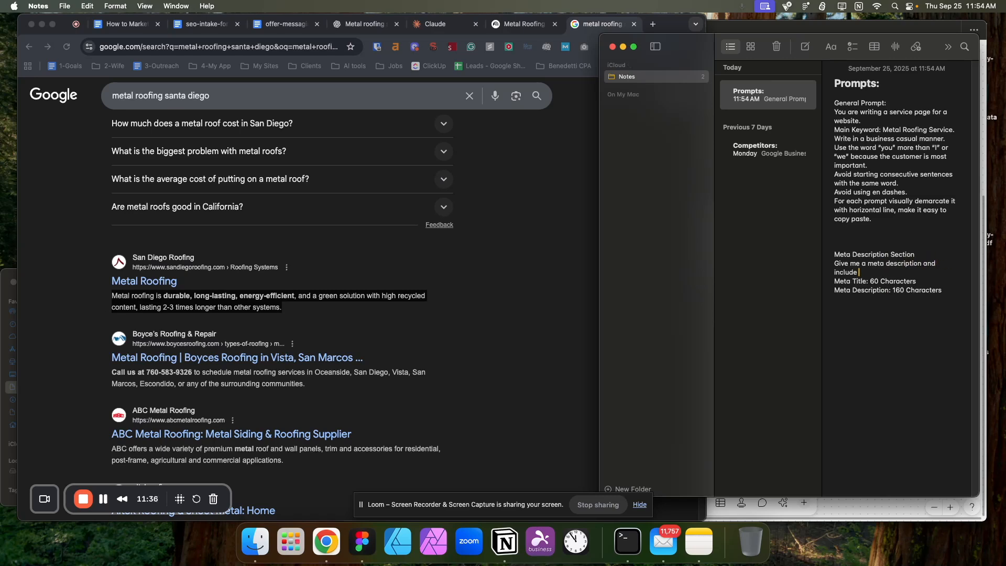
type(" the Main Keyword")
- Review how the Main Keyword reference in the meta section relates to the keyword line in the general prompt
left_click_drag(871, 272, 921, 275)
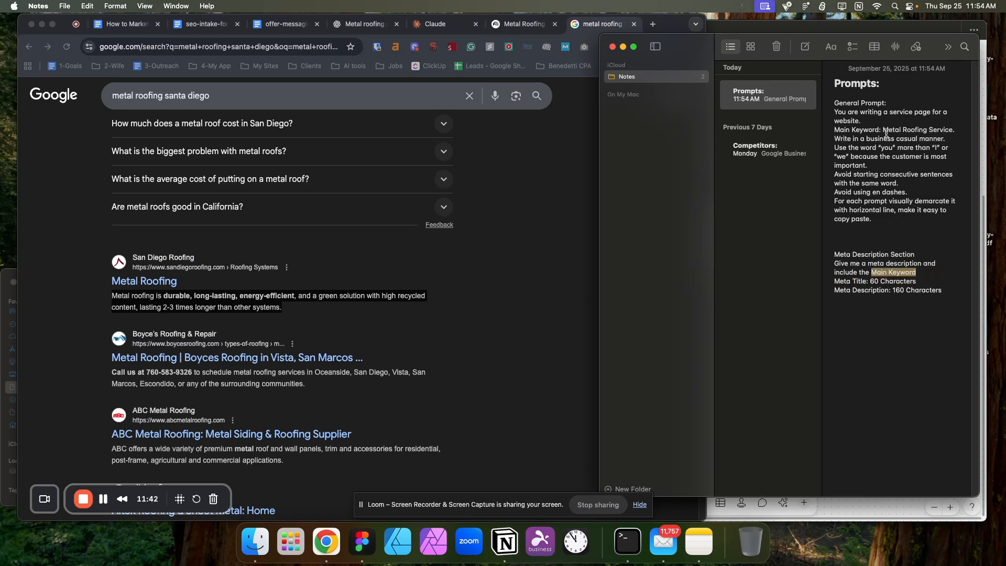
left_click_drag(896, 130, 952, 133)
left_click_drag(871, 272, 918, 273)
left_click(922, 275)
left_click_drag(916, 273, 872, 273)
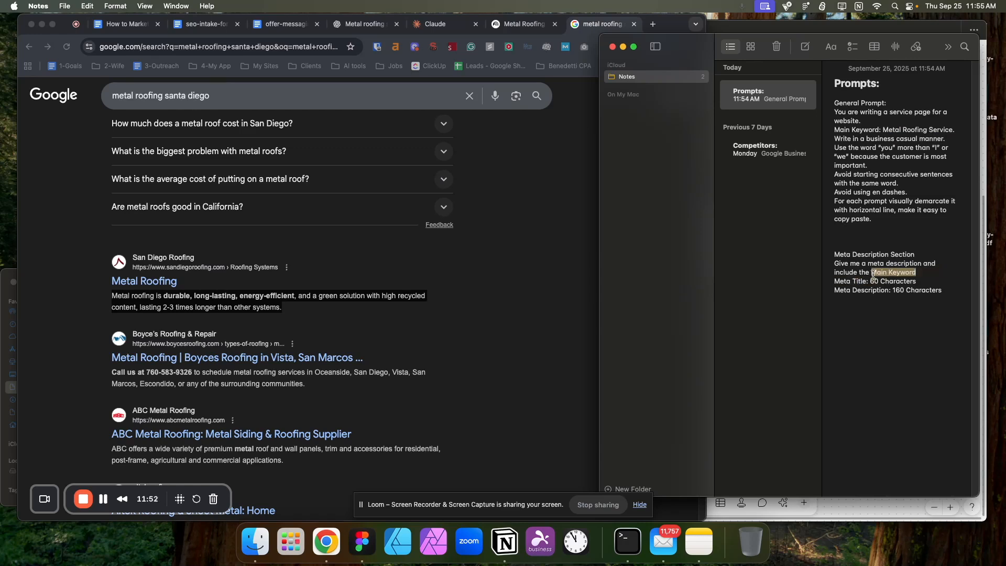
left_click(925, 272)
left_click_drag(904, 219, 822, 113)
left_click(858, 272)
left_click_drag(836, 254, 953, 288)
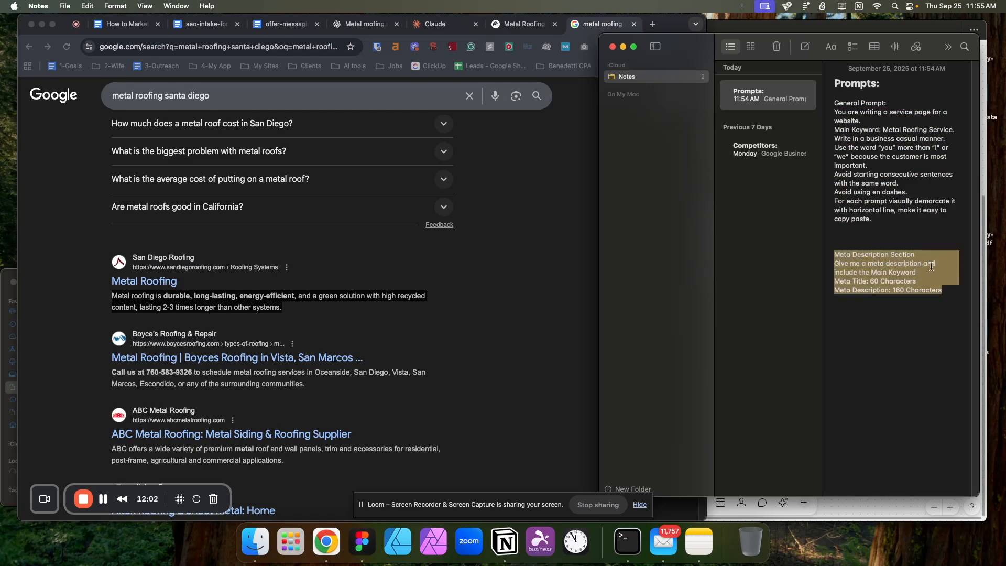
left_click_drag(917, 270, 872, 272)
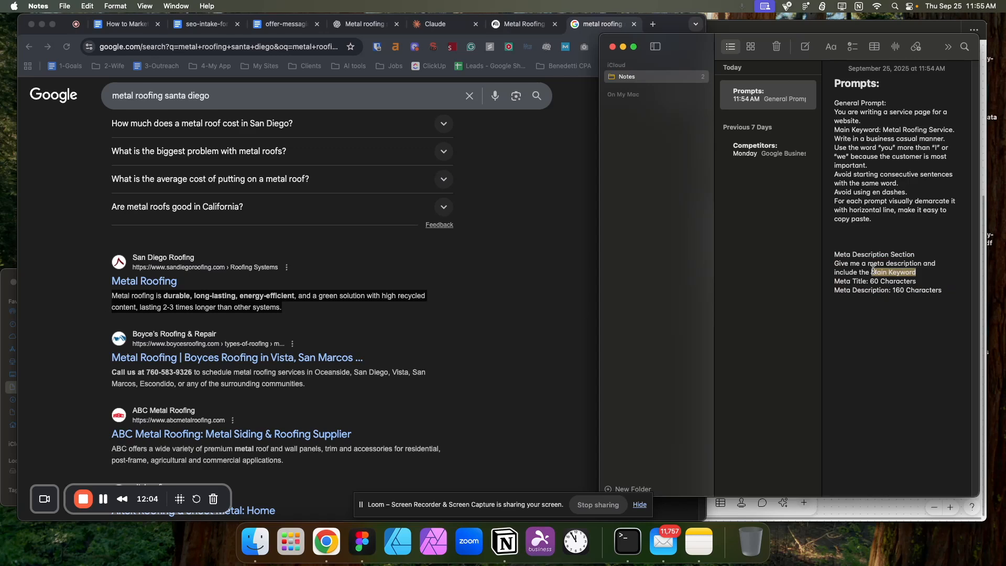
left_click_drag(882, 129, 922, 130)
left_click(854, 244)
left_click_drag(836, 253, 945, 290)
- Continue the meta instruction with "in the meta title at the beginning. Try to make it a clickable kind of title. Stay within the character limits below."
left_click(921, 307)
left_click(936, 282)
left_click(941, 271)
type("in the meta title")
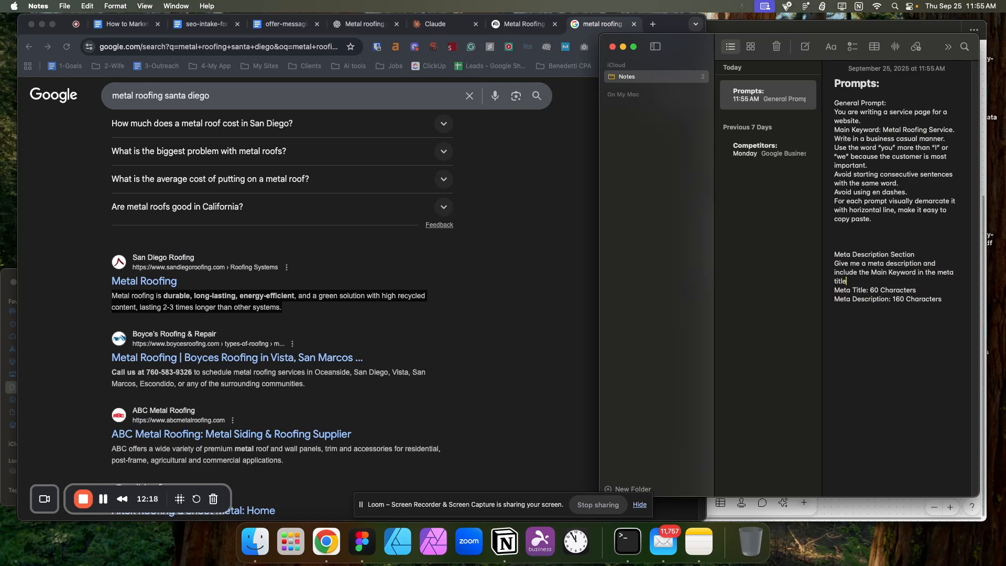
type(" at the beginning. Try to make it a cli")
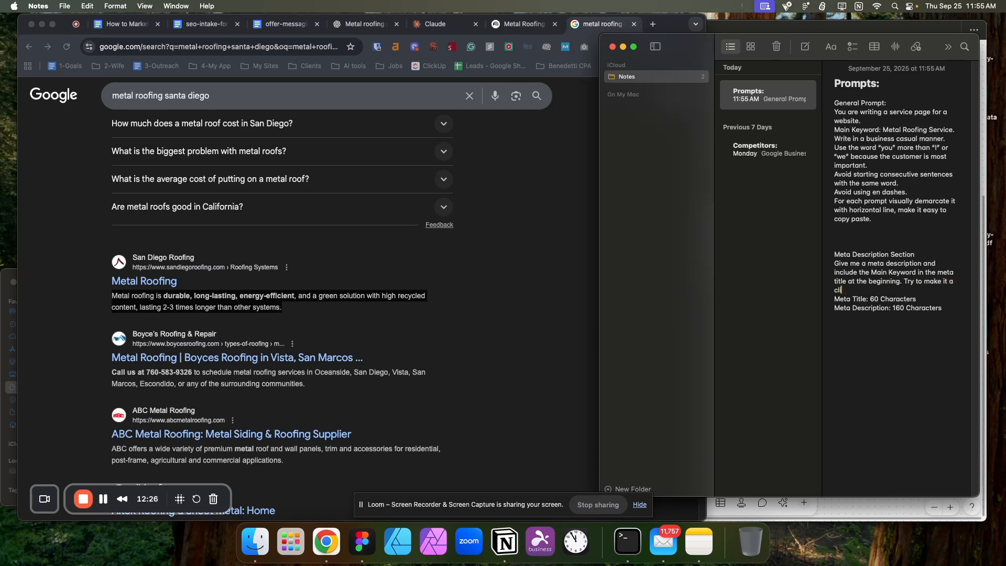
type("ckaboe kind of title. Stay withing the characte")
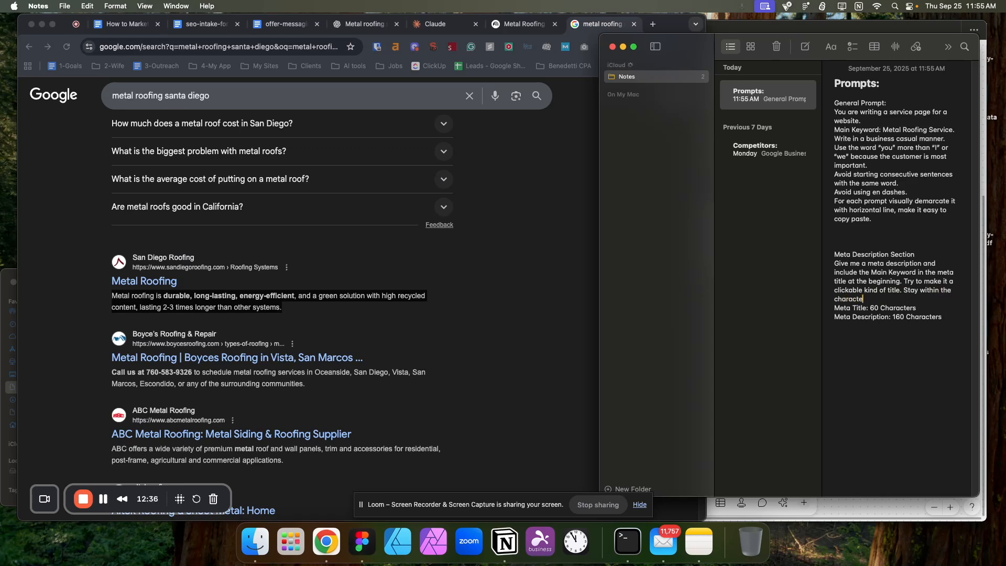
type("r limits below.")
- Add the line "Also provide a description that highlights sales points associated with the service." above the meta title limit
key("Return")
type("Also pr")
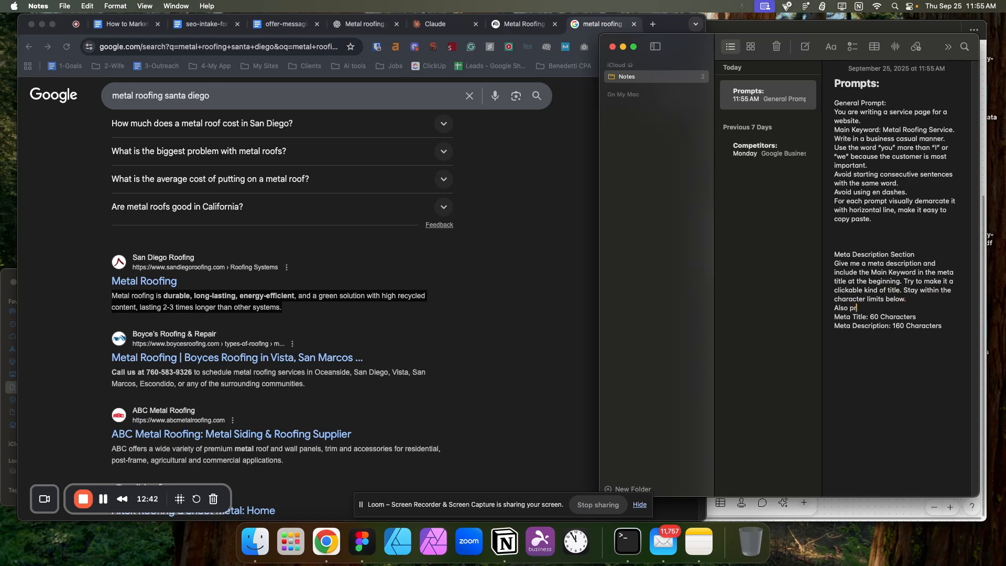
type("ovide a description that highly")
key("BackSpace")
type("ights")
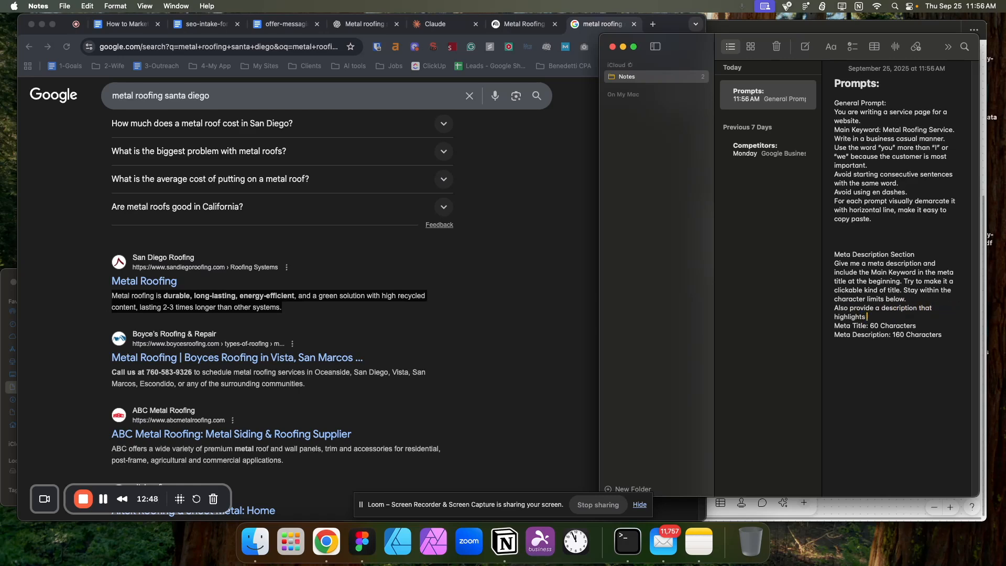
type(" sales points associated with the service.")
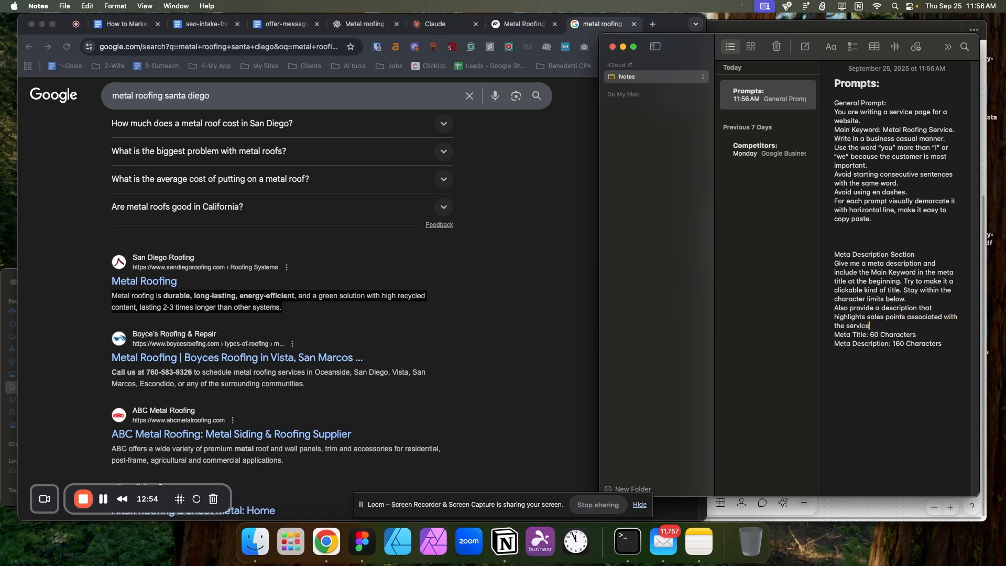
- Copy the general prompt and meta section from the note and submit them in the NotebookLM chat of the metal roofing notebook
left_click(479, 168)
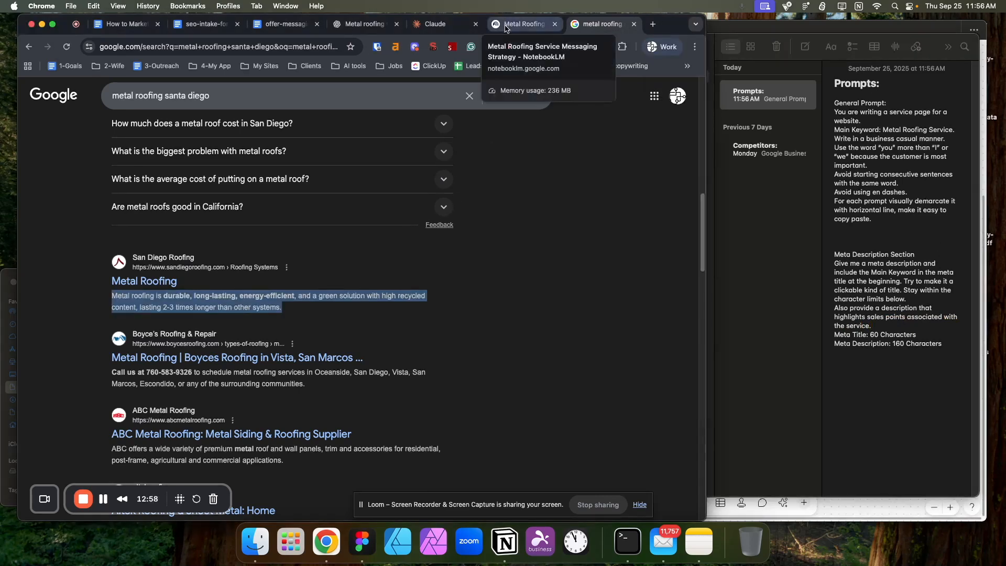
left_click(507, 29)
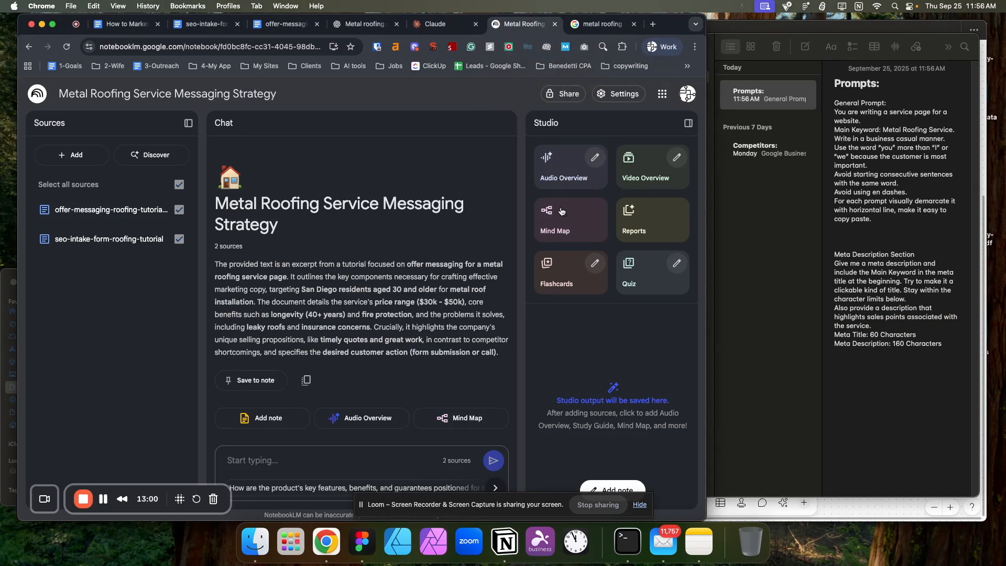
left_click(881, 181)
left_click_drag(834, 101, 953, 348)
key("super+c")
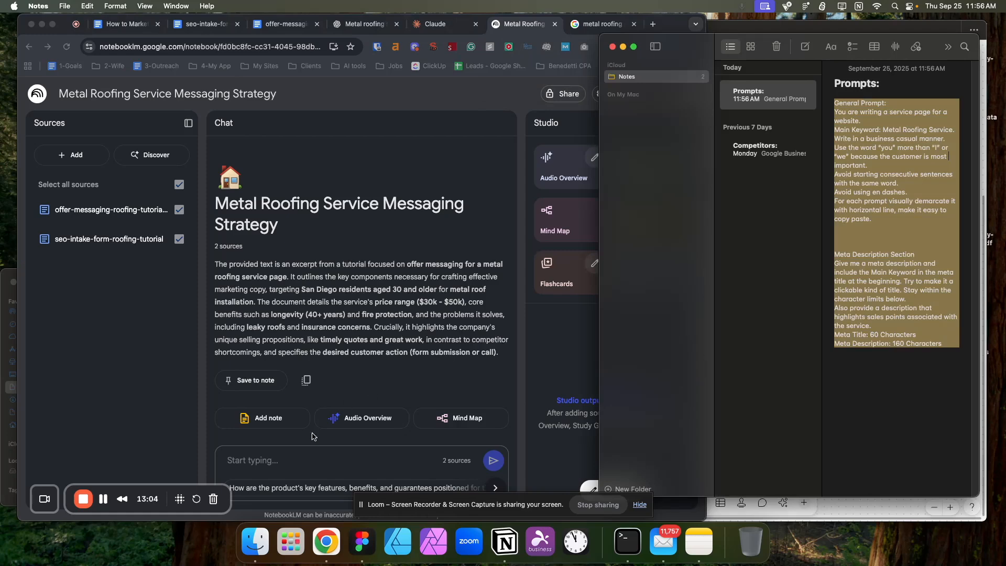
left_click(302, 460)
key("super+v")
left_click(500, 463)
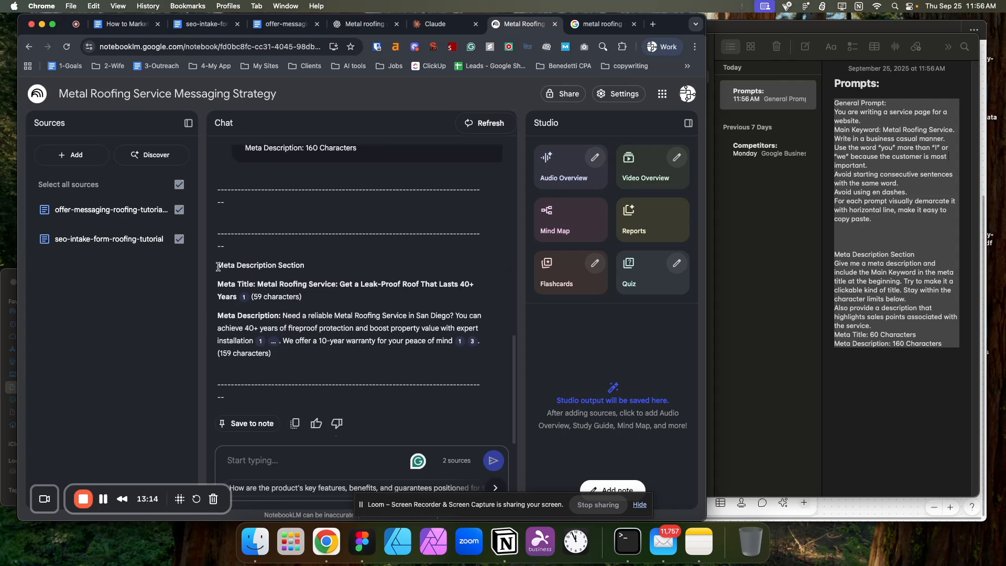
- Copy the generated meta title and description from the NotebookLM answer into a new note
left_click_drag(218, 267, 287, 361)
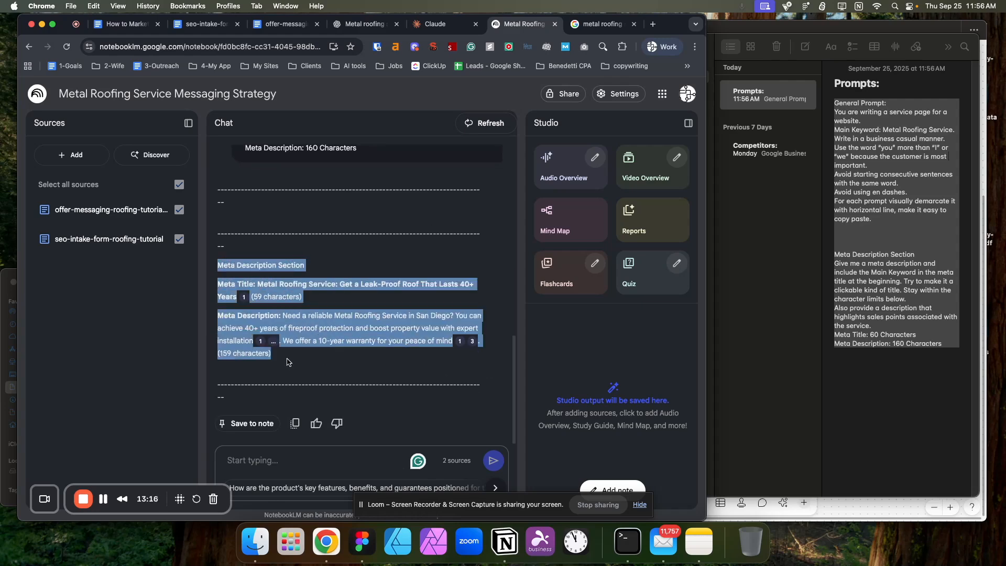
left_click(833, 371)
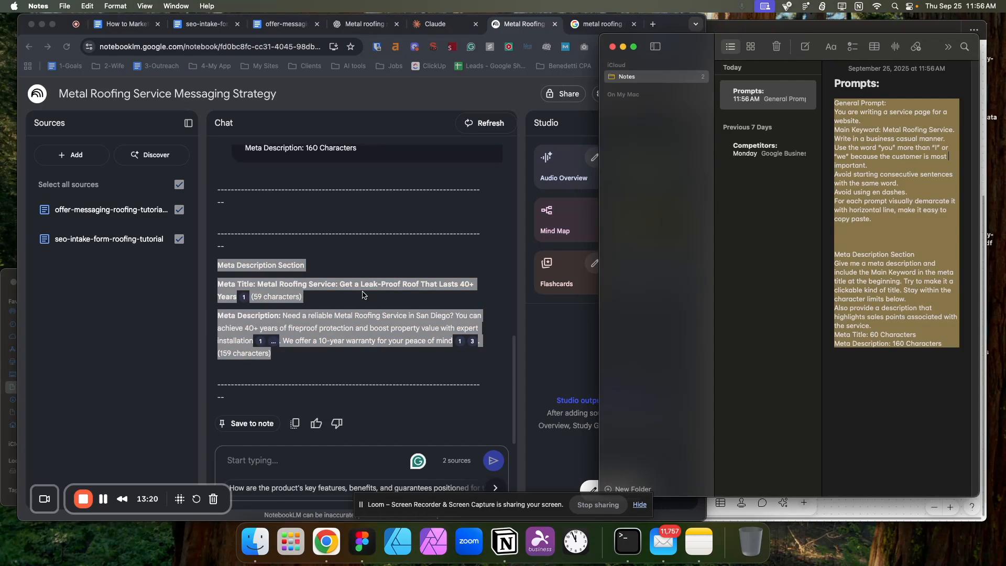
left_click(806, 47)
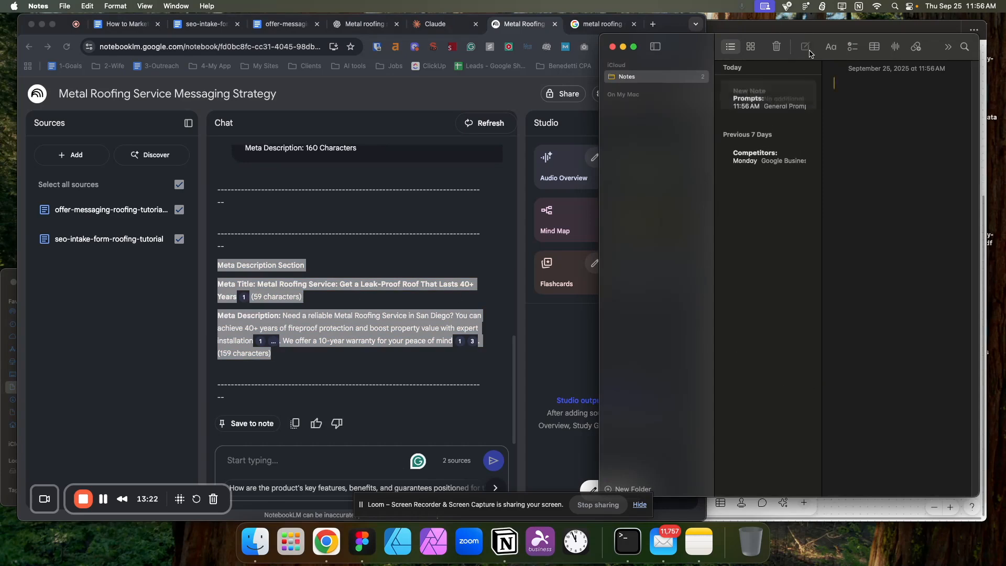
key("super+v")
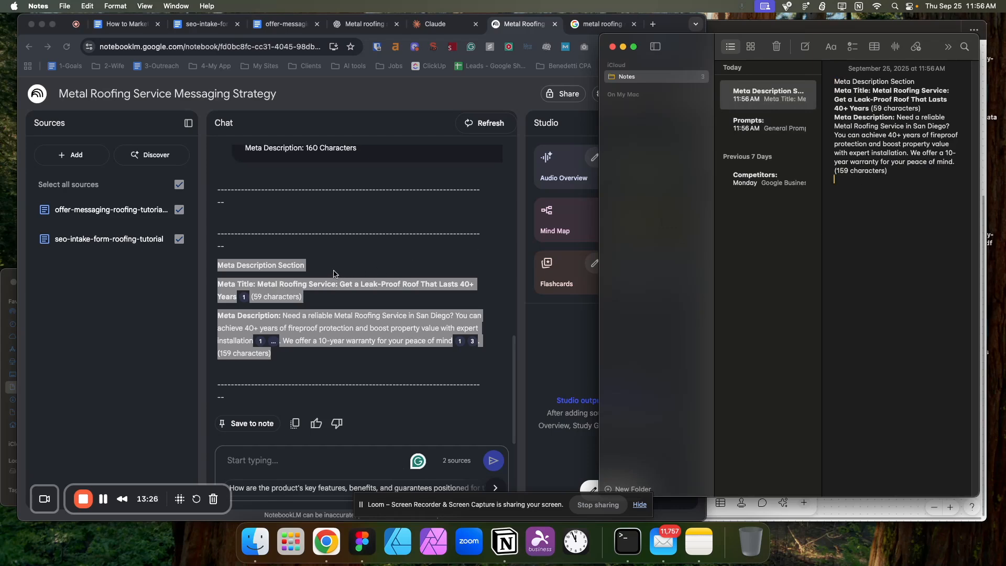
- Add the title "Metal Roofing Service Page - Notebook LM" above the pasted meta section in the new note
left_click(833, 81)
key("Return")
key("Return")
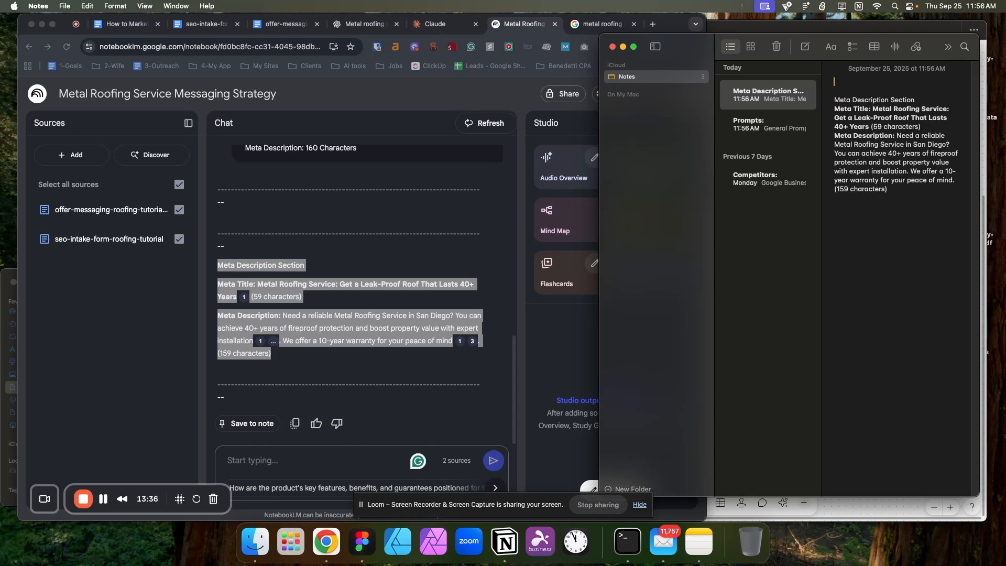
type("Metal")
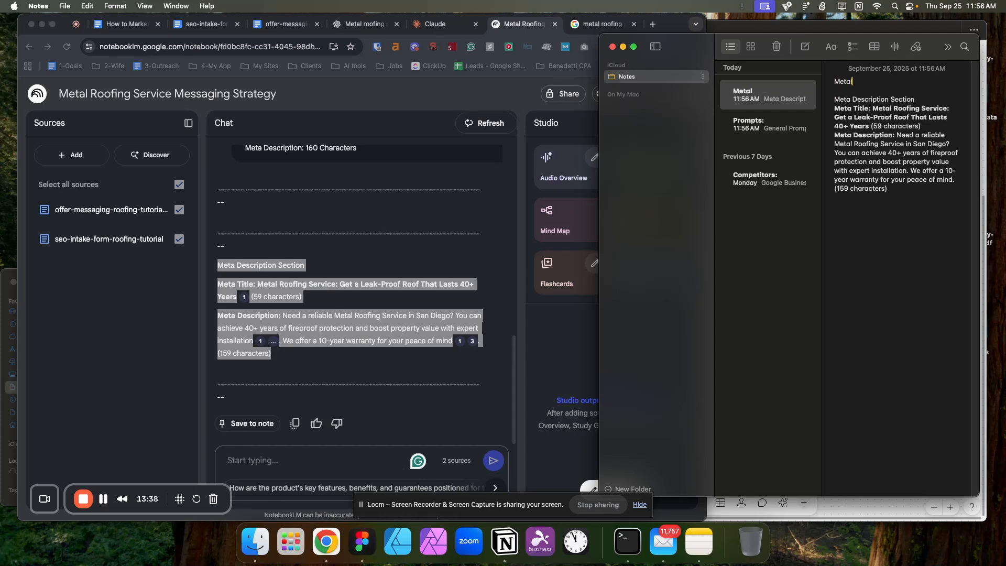
type(" Roofing Service Page - No")
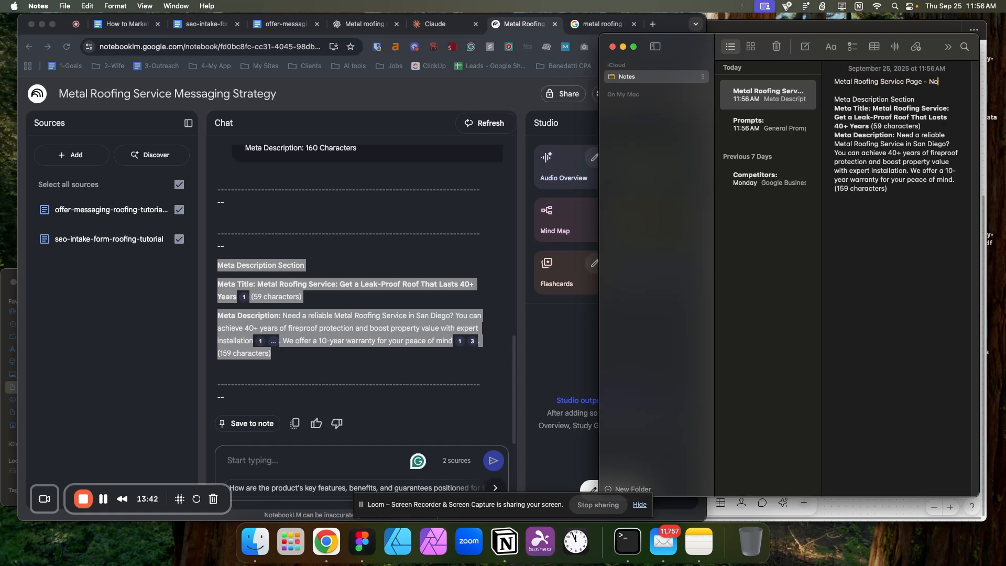
type("tebook LM")
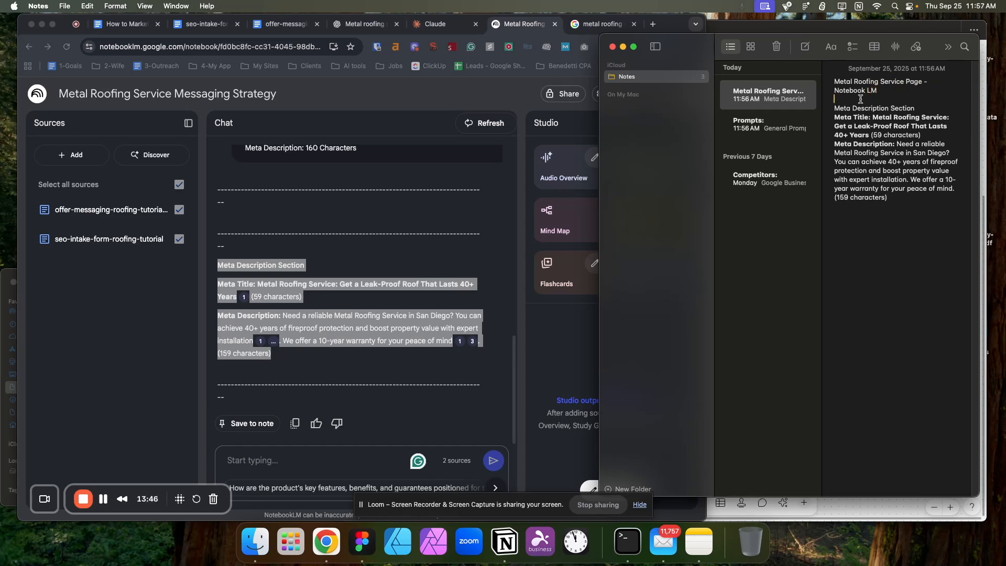
- Add the line "Keyword: Metal Roofing Serviec" between the note's title and the meta section
key("Return")
type("Key")
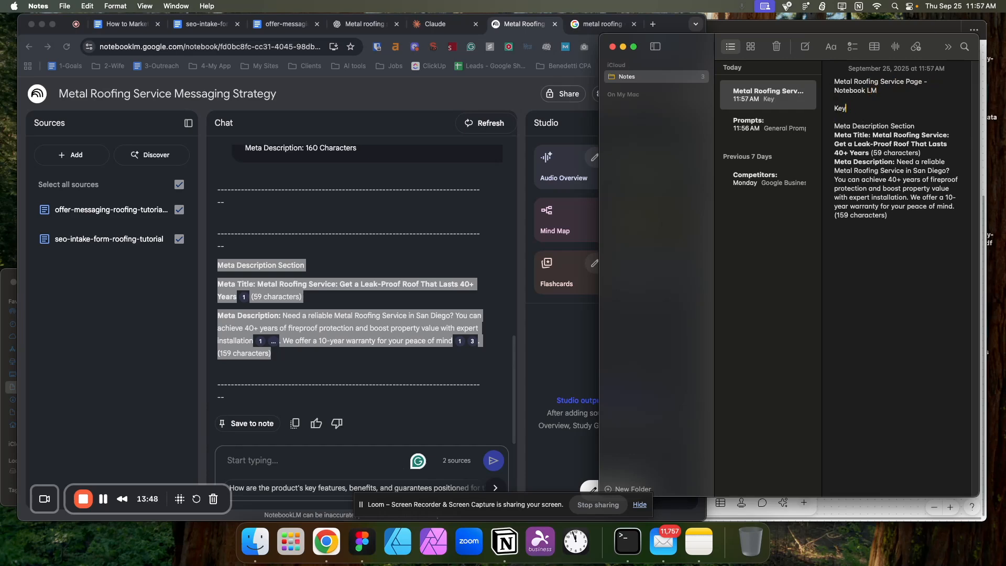
type("word: Metal Roofing Servic")
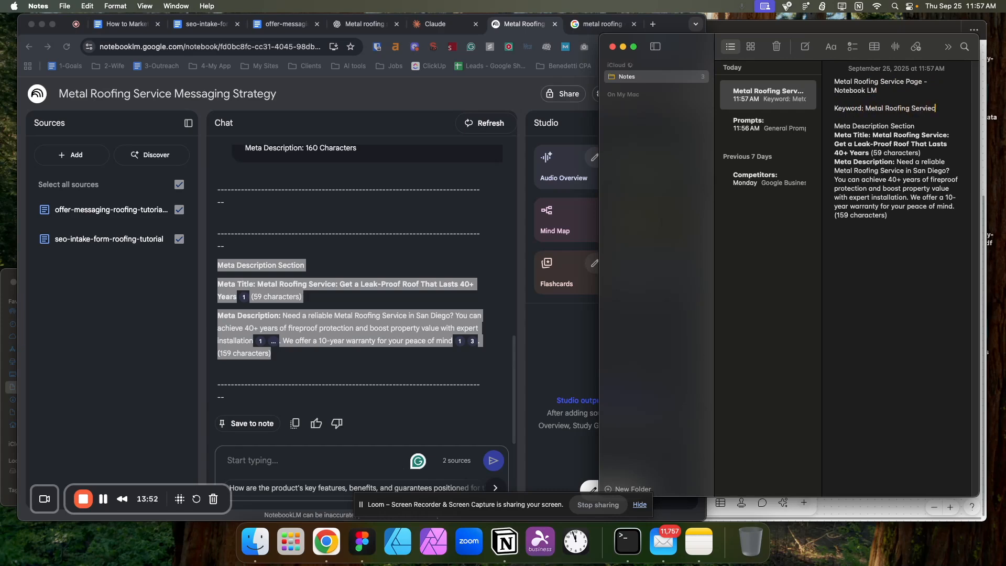
key("Return")
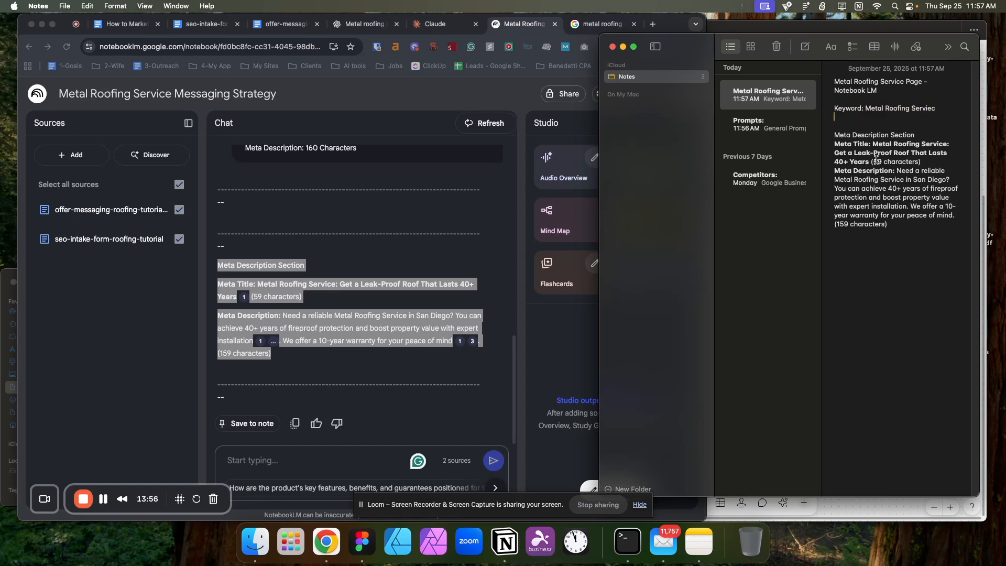
- Add a "Hero Section" heading below the meta description prompt in the Prompts note
left_click(758, 125)
left_click(895, 360)
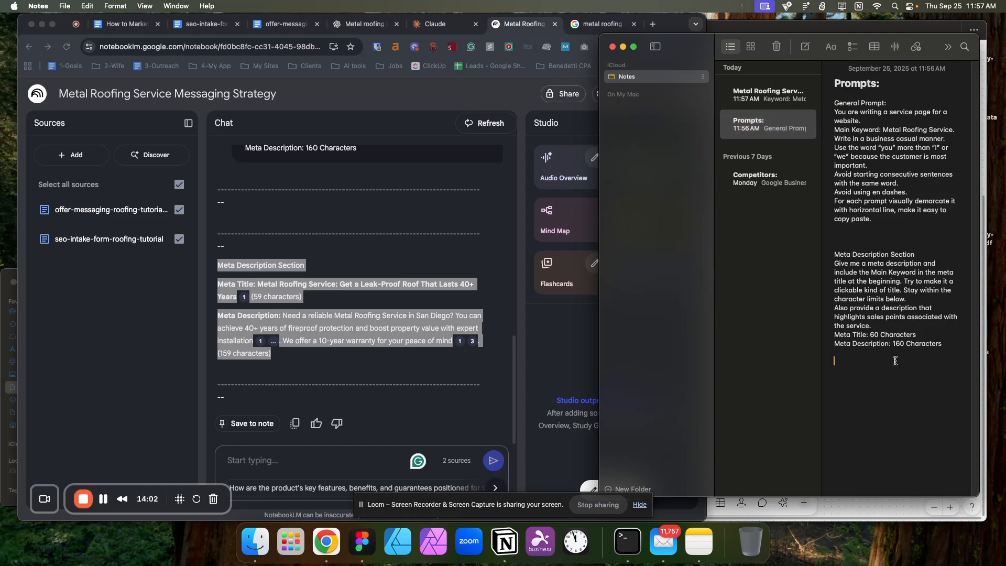
key("Return")
type("Hero Section")
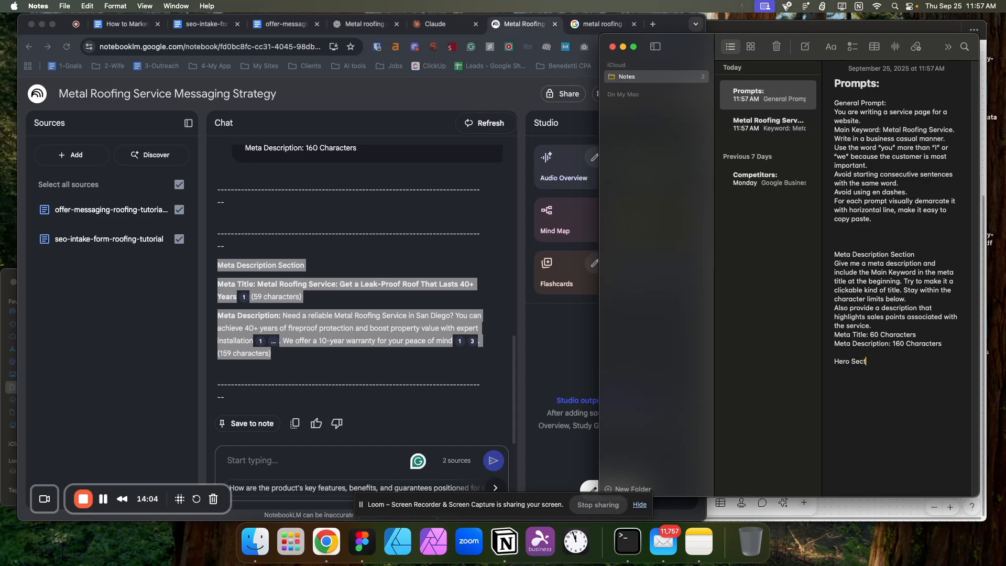
- Open the San Diego Roofing metal roofing page from the Google results in a new tab and go to the site's home page
left_click(511, 98)
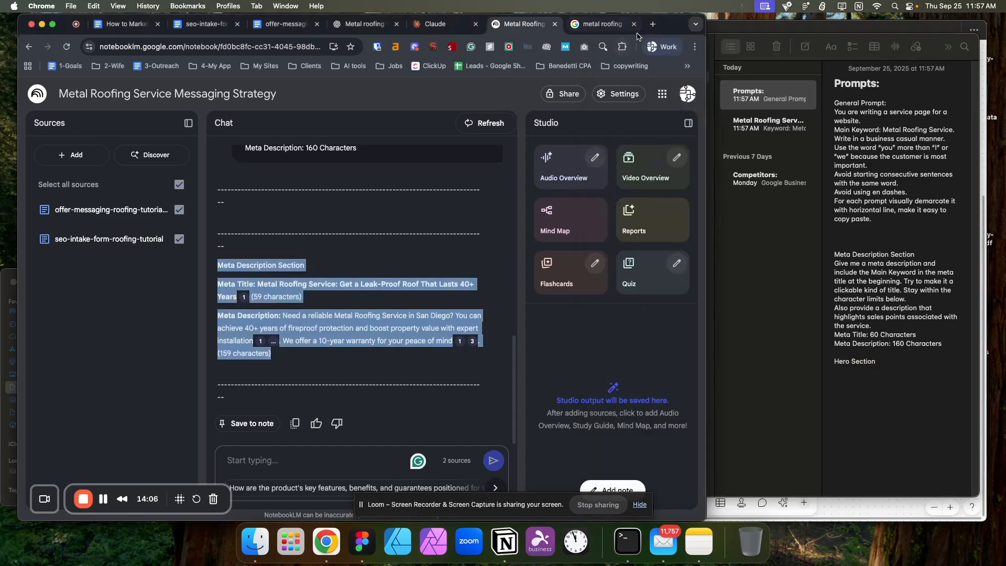
left_click(618, 27)
right_click(168, 288)
left_click(188, 293)
left_click(605, 24)
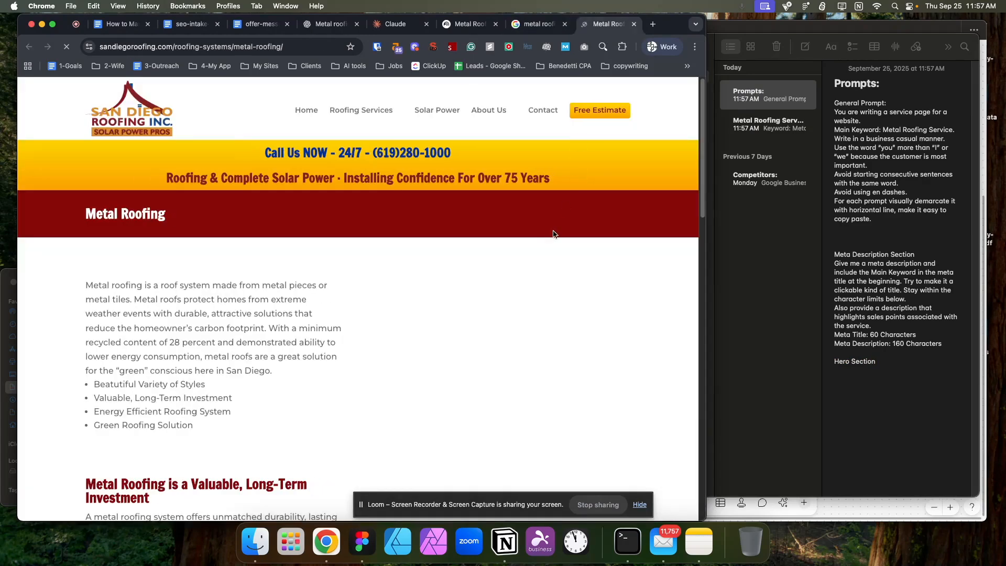
scroll(369, 249, "down", 3)
scroll(369, 249, "up", 3)
left_click(133, 111)
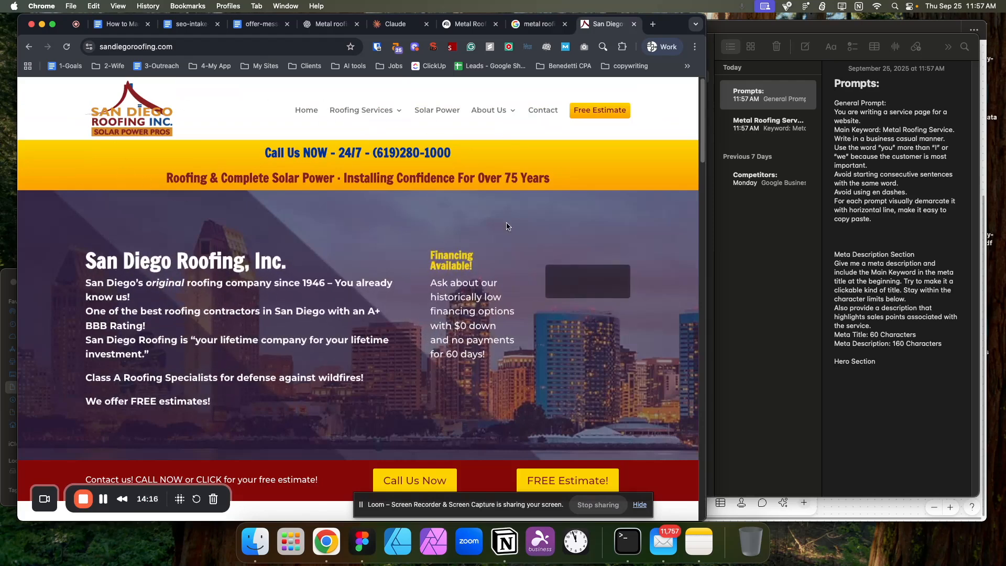
- Add an "H1:" line under the Hero Section heading in the Prompts note
left_click(876, 363)
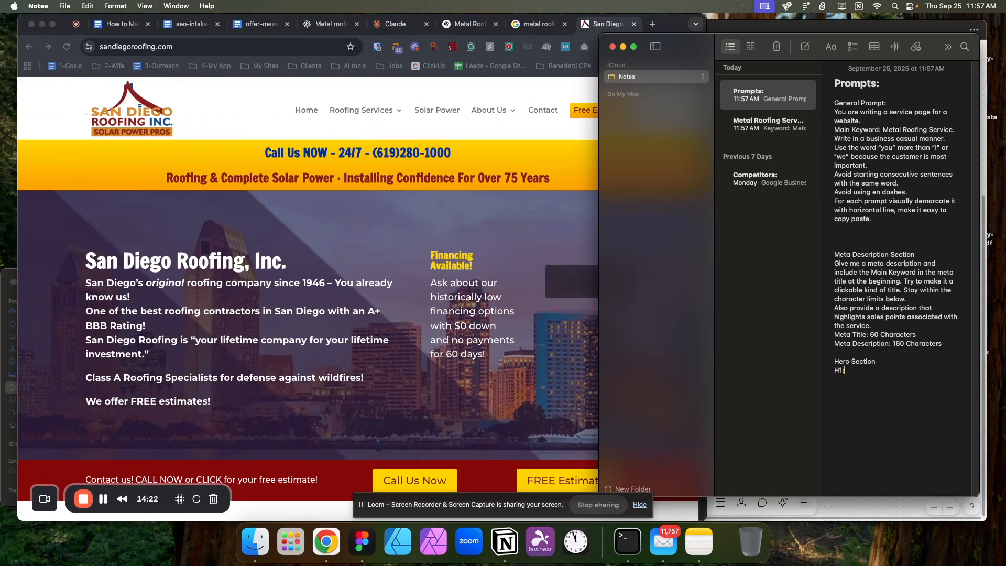
left_click(429, 127)
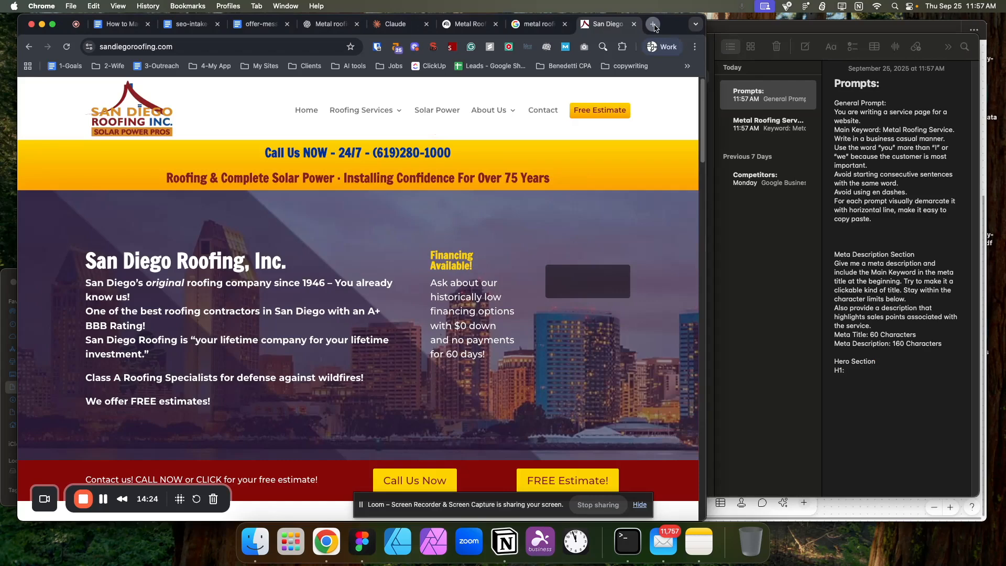
left_click(653, 24)
type("What ")
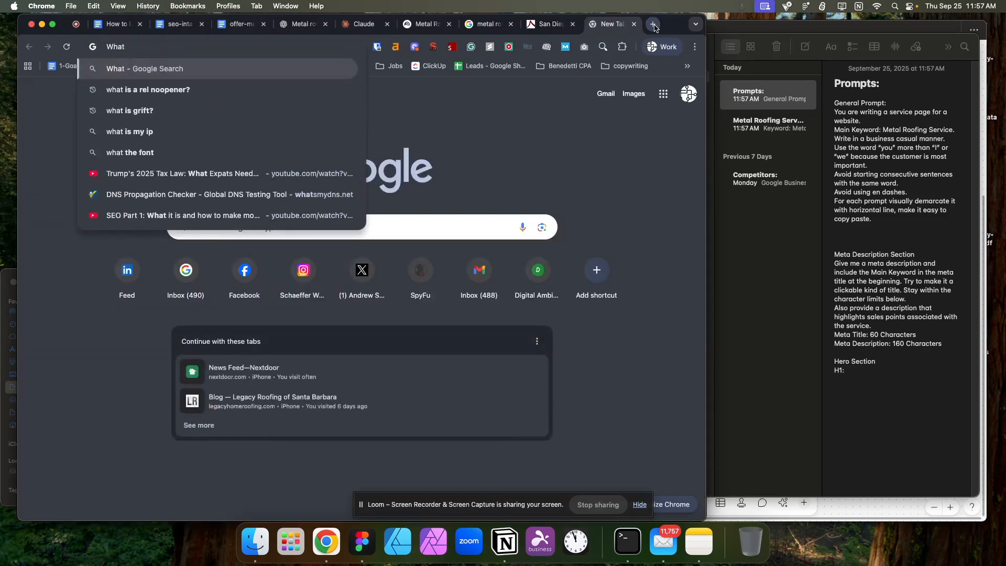
type("i")
key("BackSpace")
key("BackSpace")
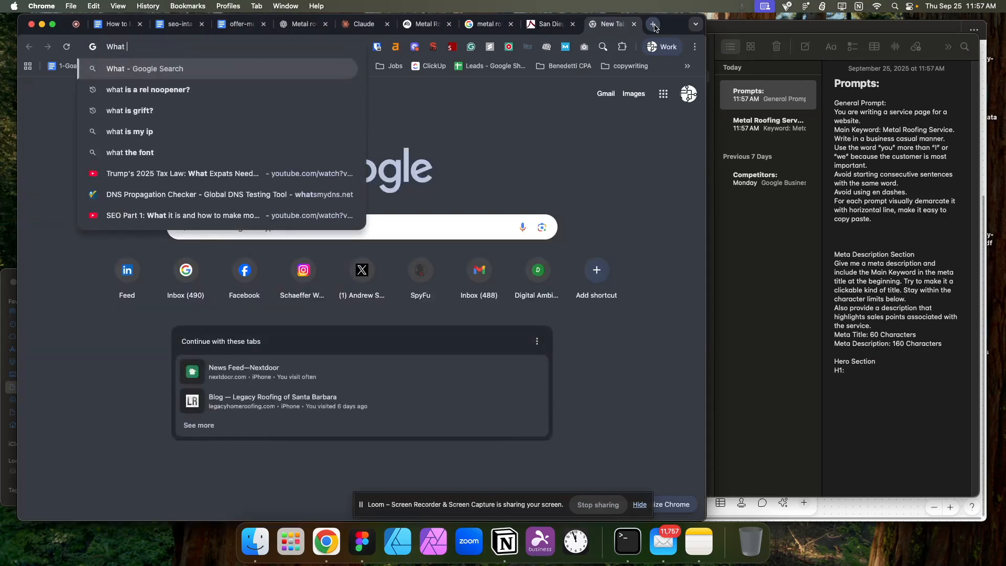
- Examine the San Diego Roofing home page's heading structure with the SEO browser extension and locate its H1 on the page
left_click(572, 24)
left_click(433, 47)
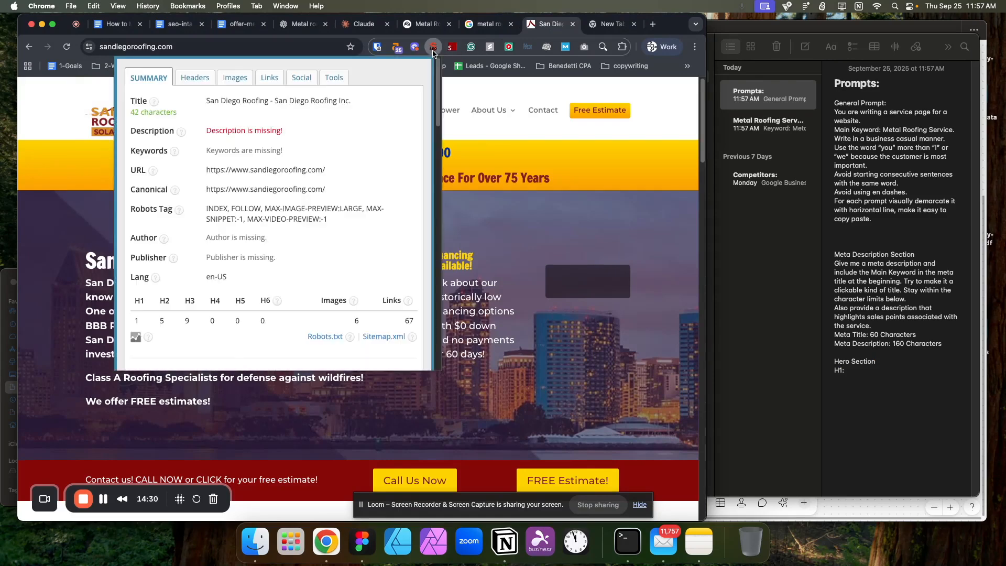
left_click(194, 79)
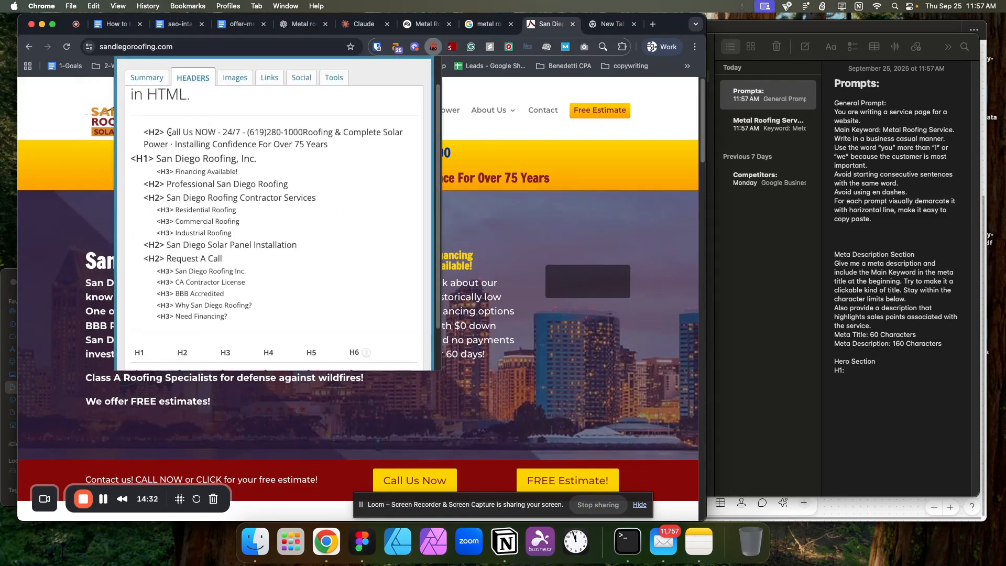
left_click_drag(131, 160, 268, 164)
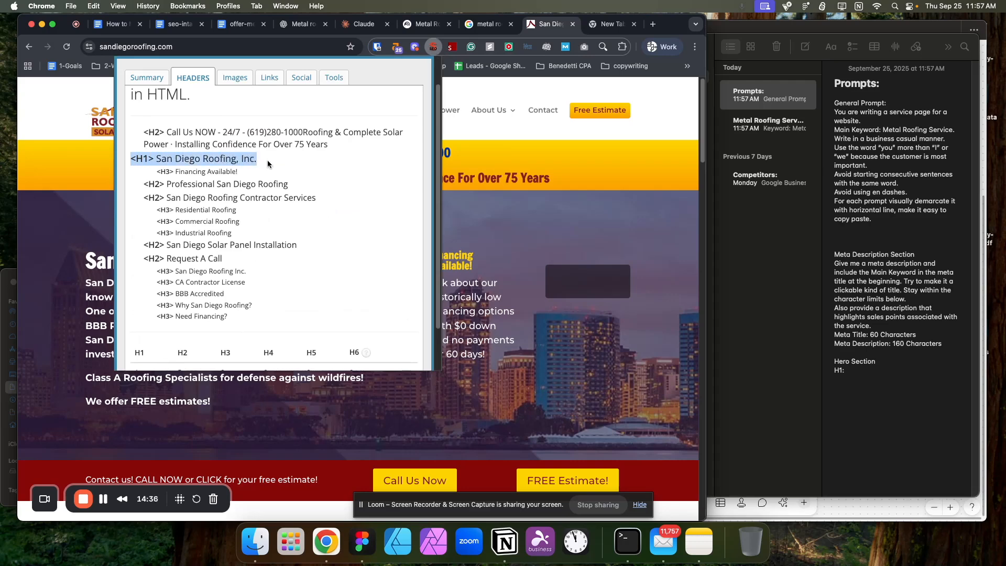
left_click(155, 158)
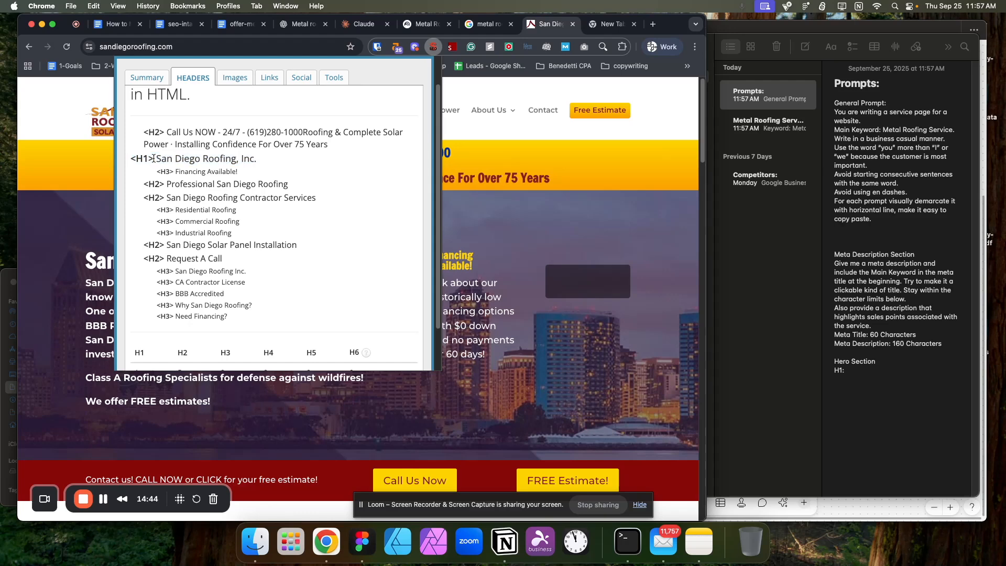
left_click_drag(156, 158, 253, 161)
left_click_drag(156, 160, 226, 159)
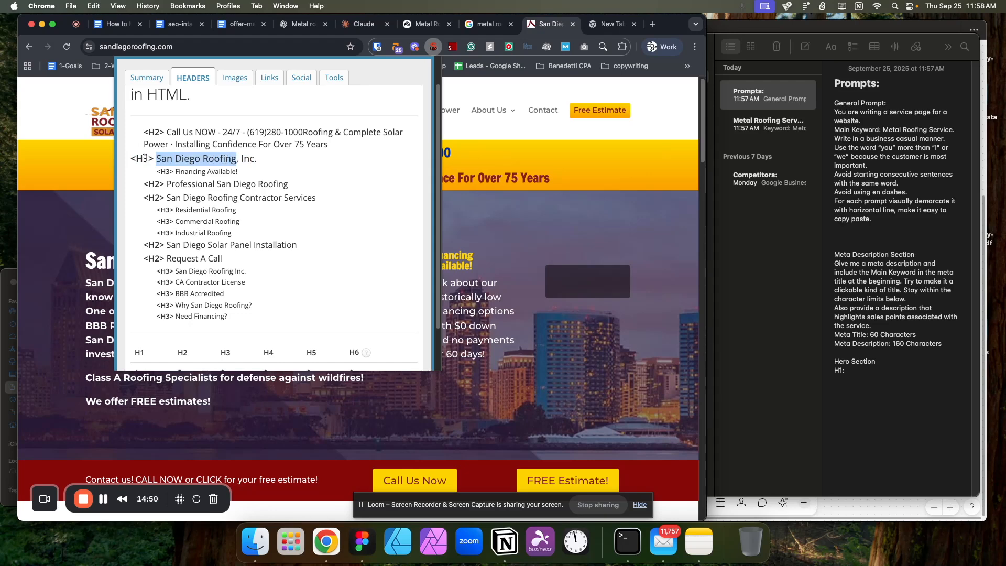
left_click(473, 150)
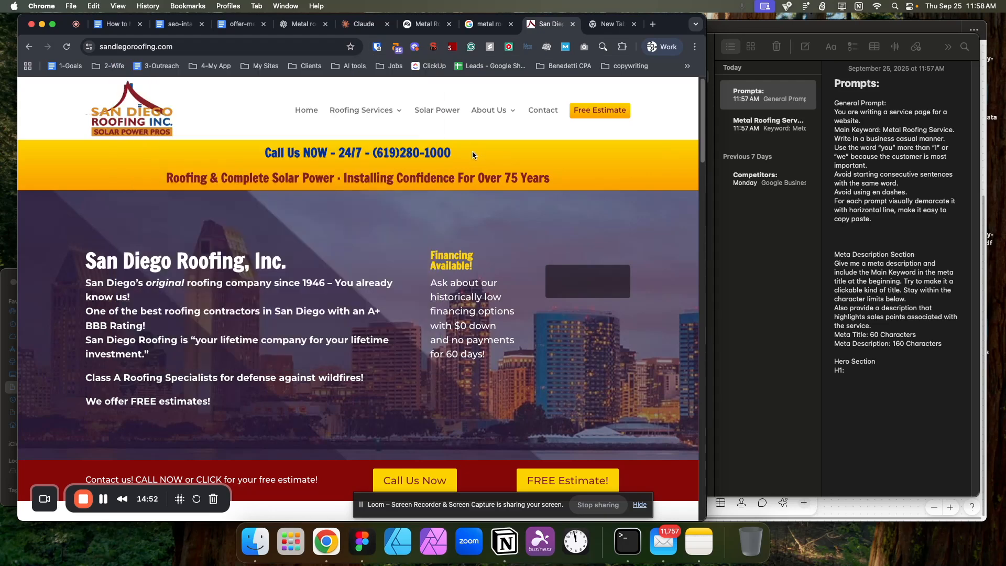
left_click_drag(281, 254, 79, 263)
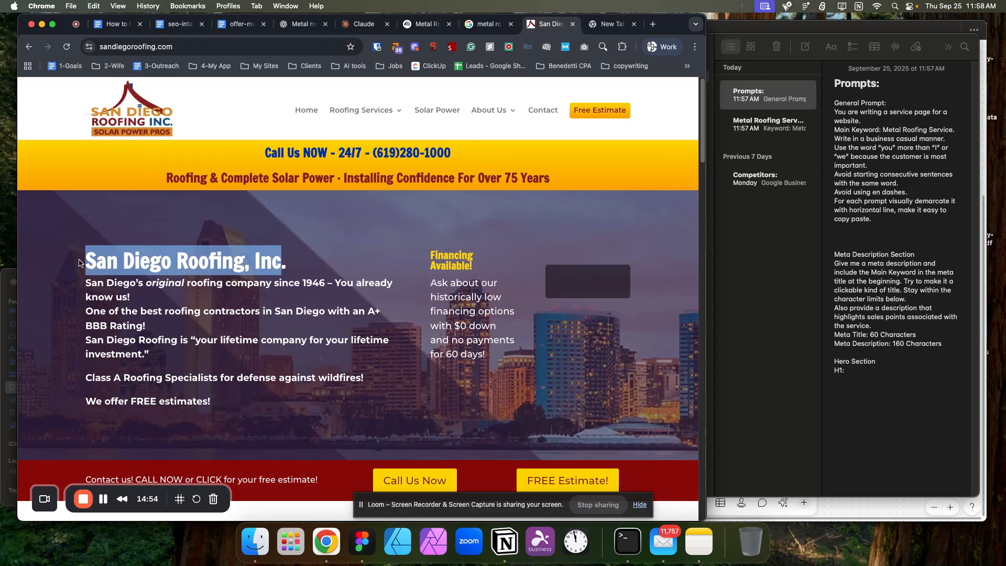
- Write "Include keyword" after "H1:" in the Hero Section of the Prompts note
left_click(871, 371)
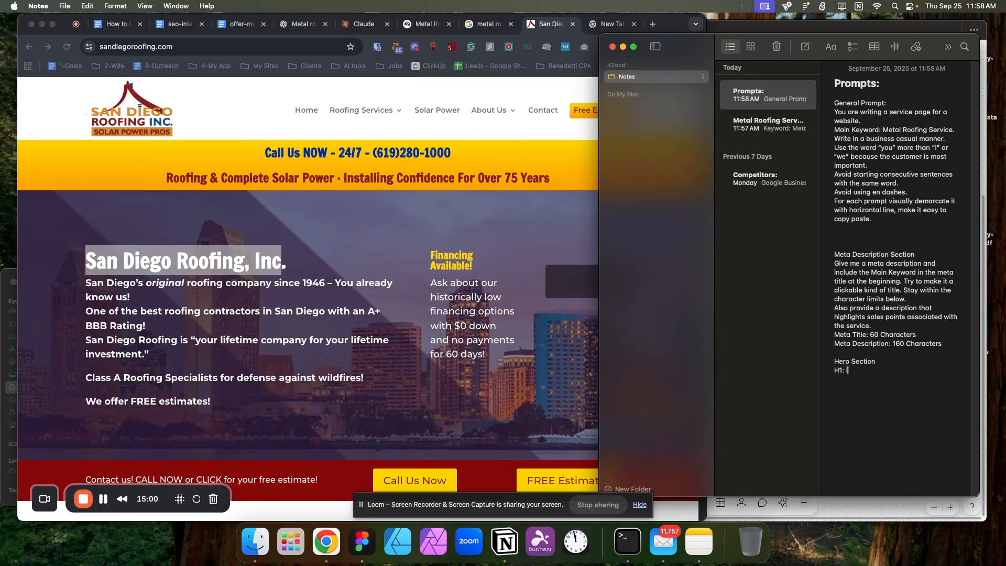
type("Includ")
type("yword")
- Compare the home page's main heading with the "Professional San Diego Roofing" section heading for keyword use
scroll(320, 341, "down", 10)
scroll(320, 341, "up", 10)
scroll(320, 341, "down", 8)
scroll(318, 340, "up", 3)
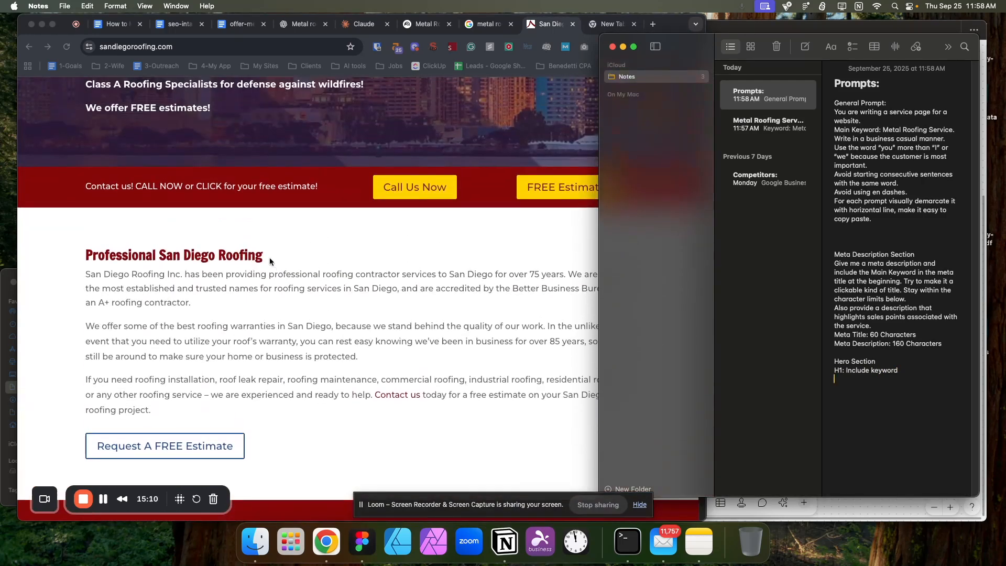
left_click(152, 255)
left_click_drag(86, 257, 263, 259)
scroll(238, 314, "up", 3)
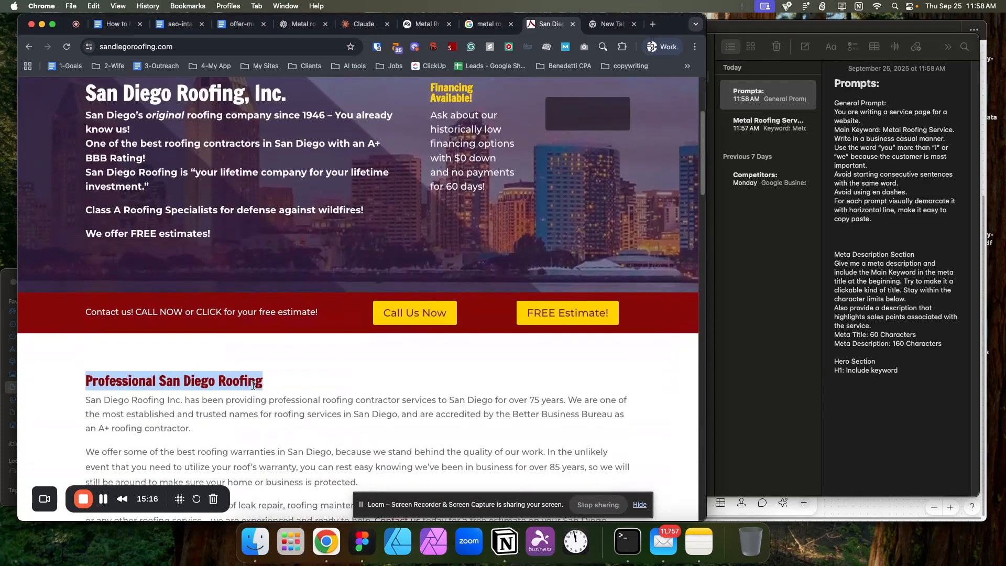
left_click_drag(86, 93, 245, 99)
left_click_drag(160, 379, 278, 378)
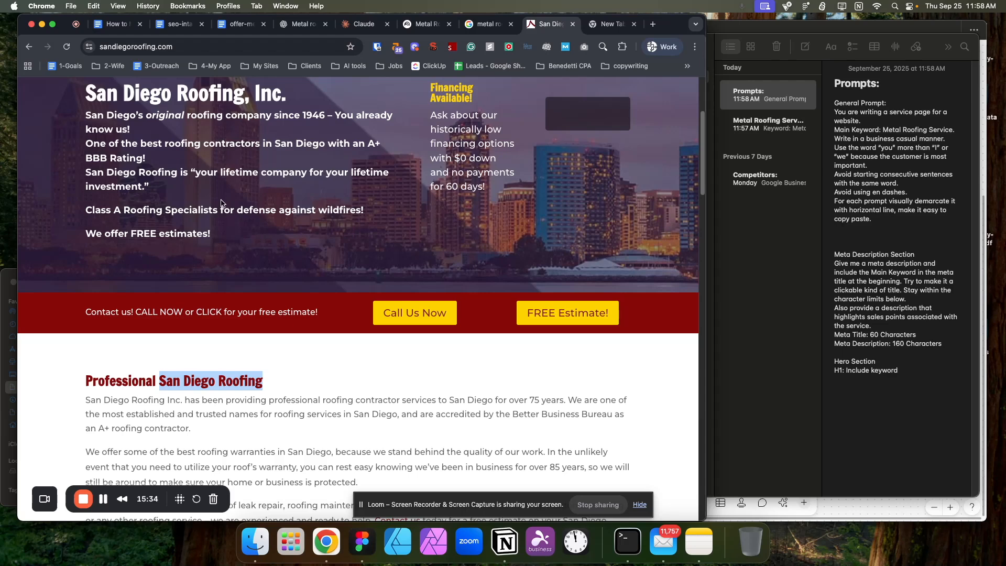
- Search Google for "wikipedia roofing" in a new tab and open Wikipedia's Roofing material article
left_click(651, 25)
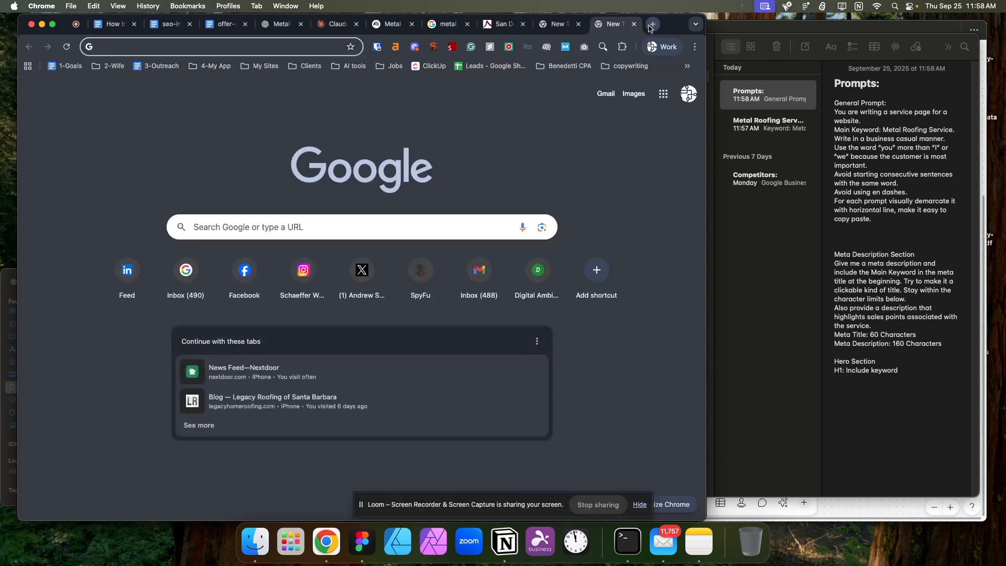
type("wikip")
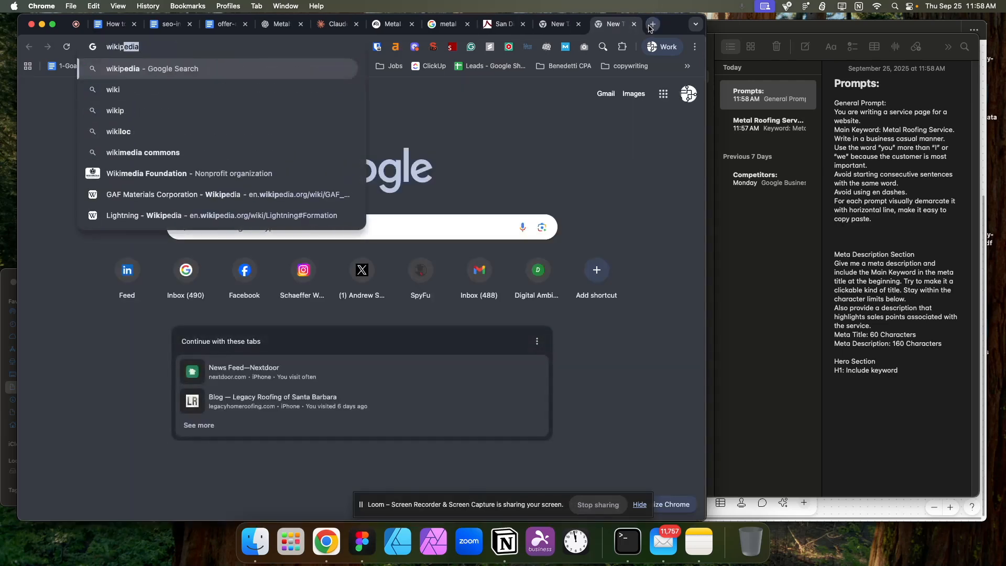
type("edia roofing")
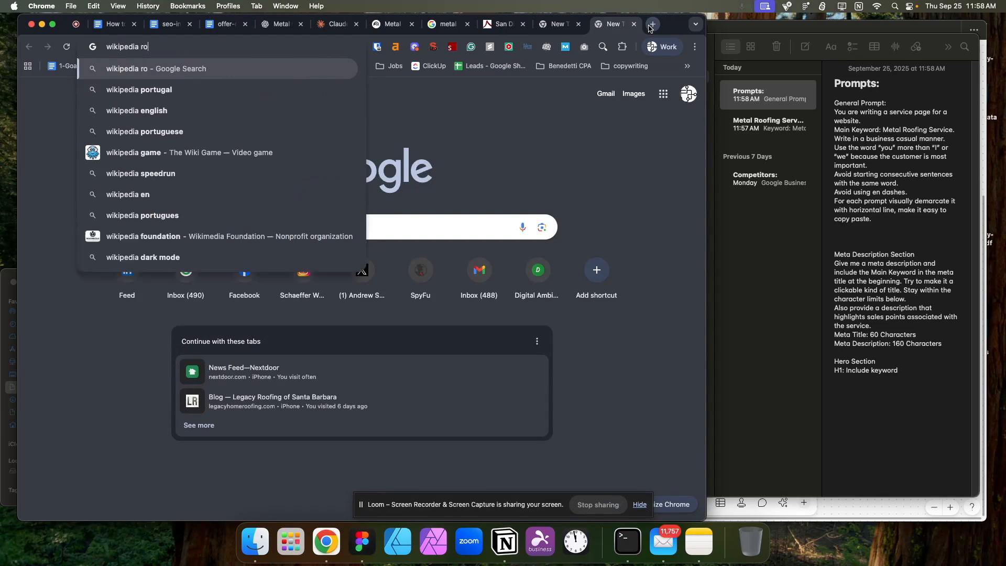
key("Return")
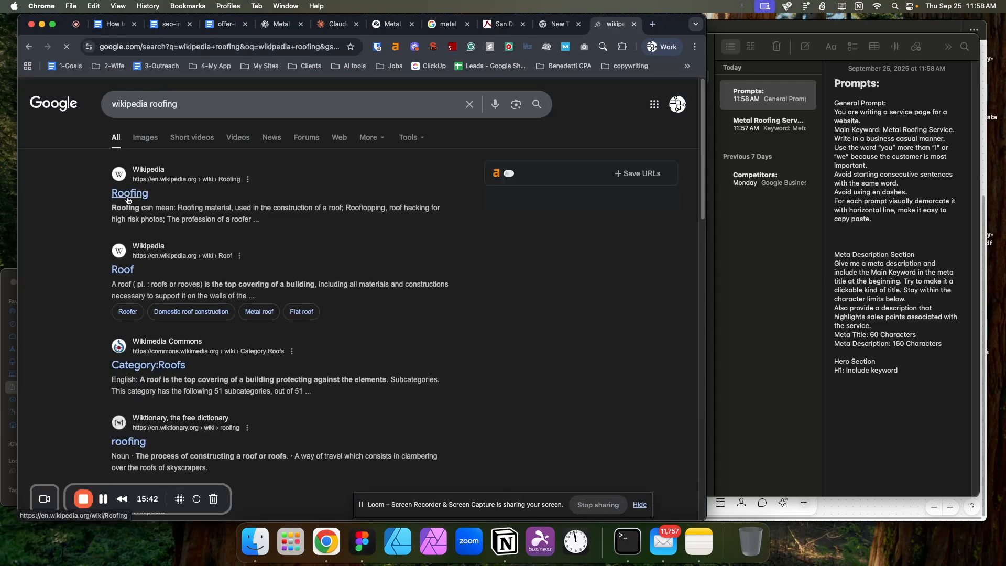
left_click(302, 184)
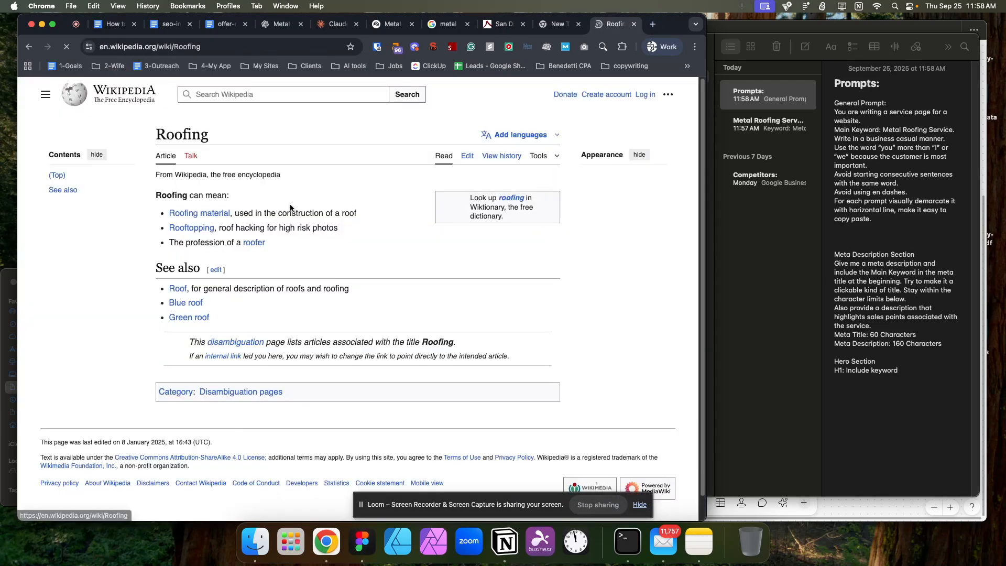
left_click(215, 214)
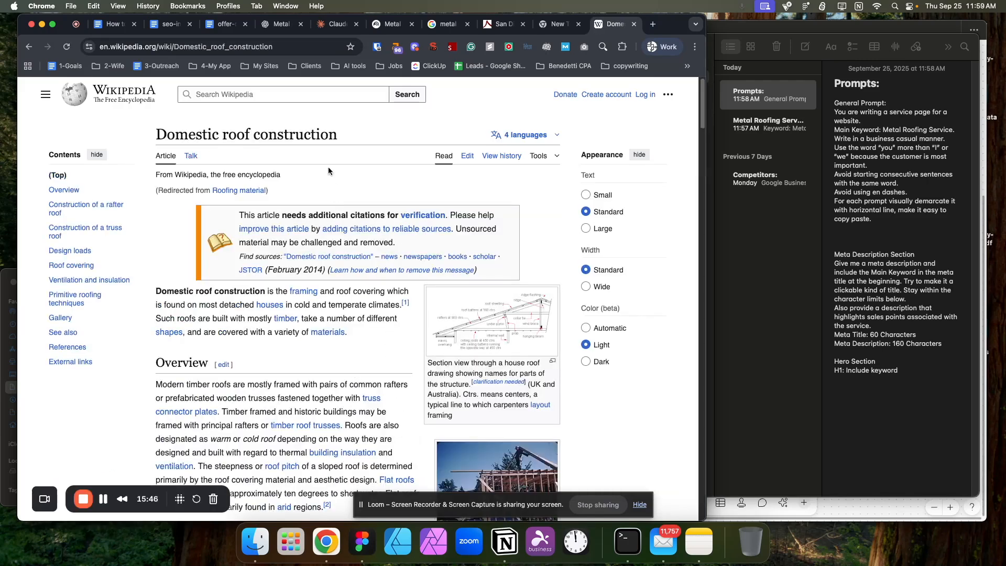
- Inspect the HTML tag of the "Domestic roof construction" article title in the developer tools
key("super+alt+i")
left_click(25, 349)
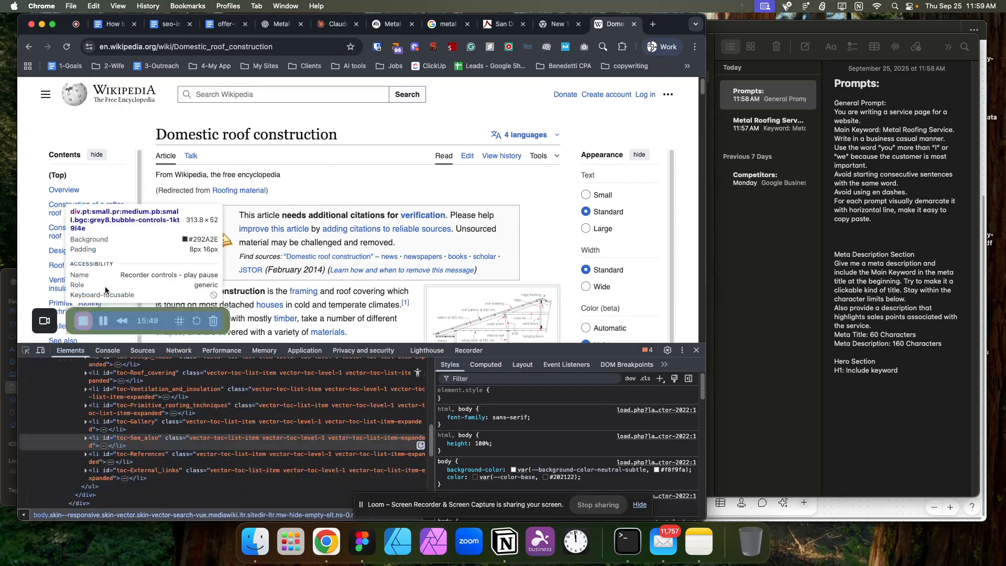
left_click(249, 136)
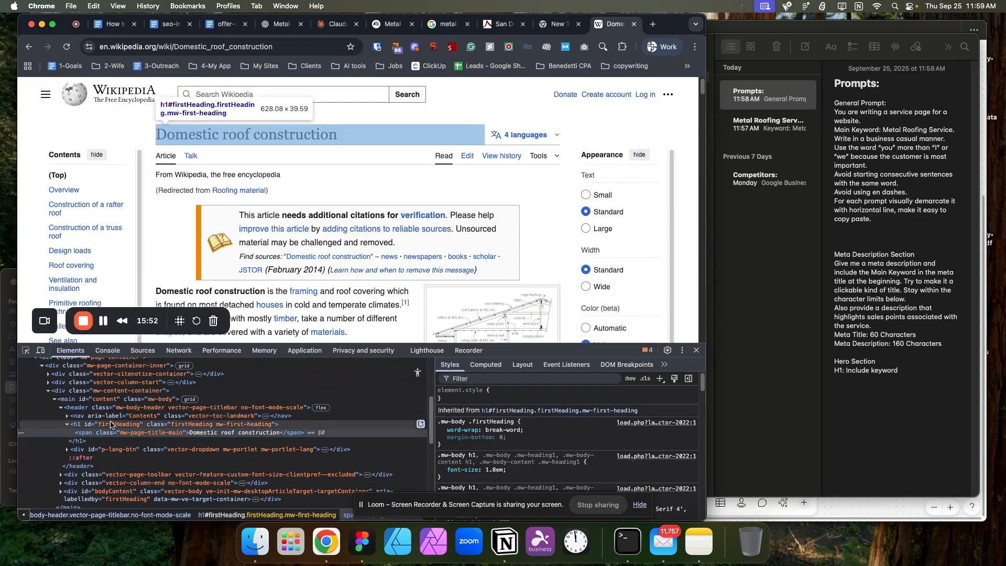
scroll(186, 226, "down", 2)
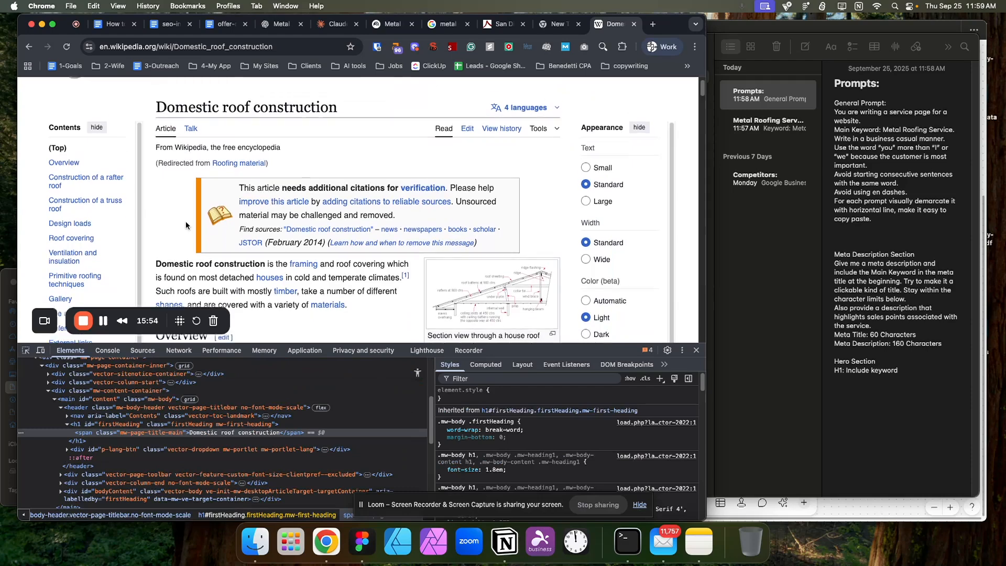
scroll(186, 225, "down", 3)
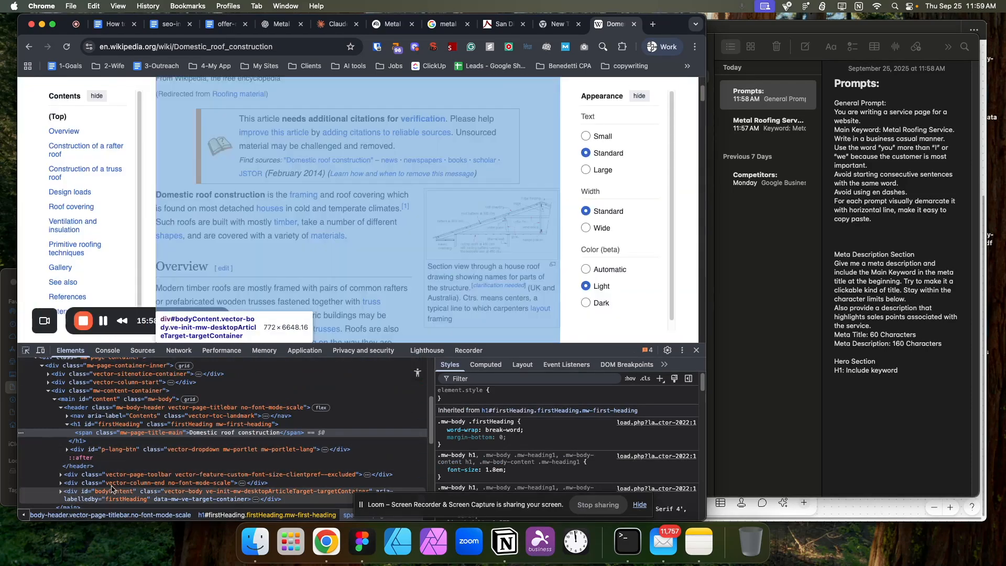
- Search the article's HTML for "h2" and compare the match with the main title on the page
key("super+f")
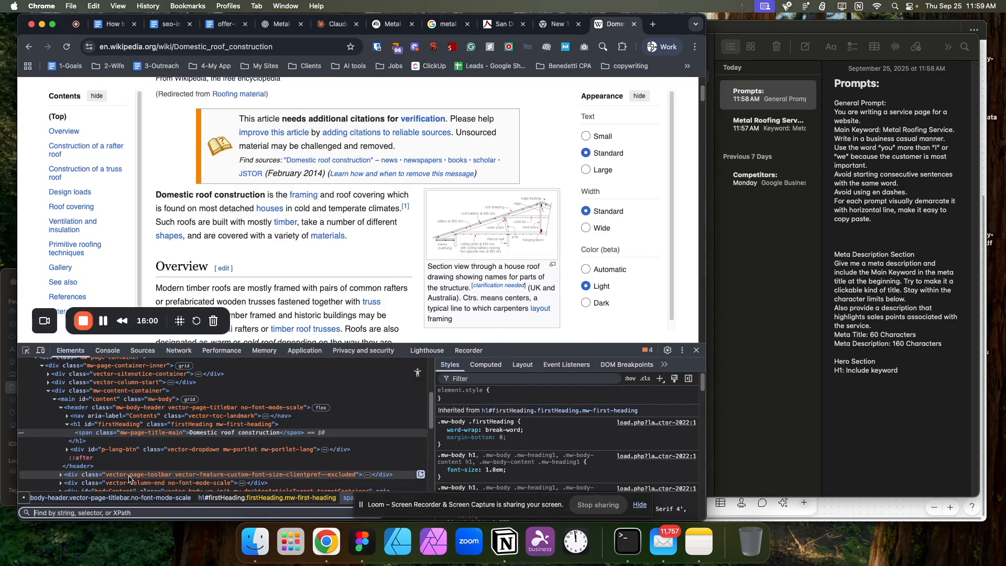
type("h2")
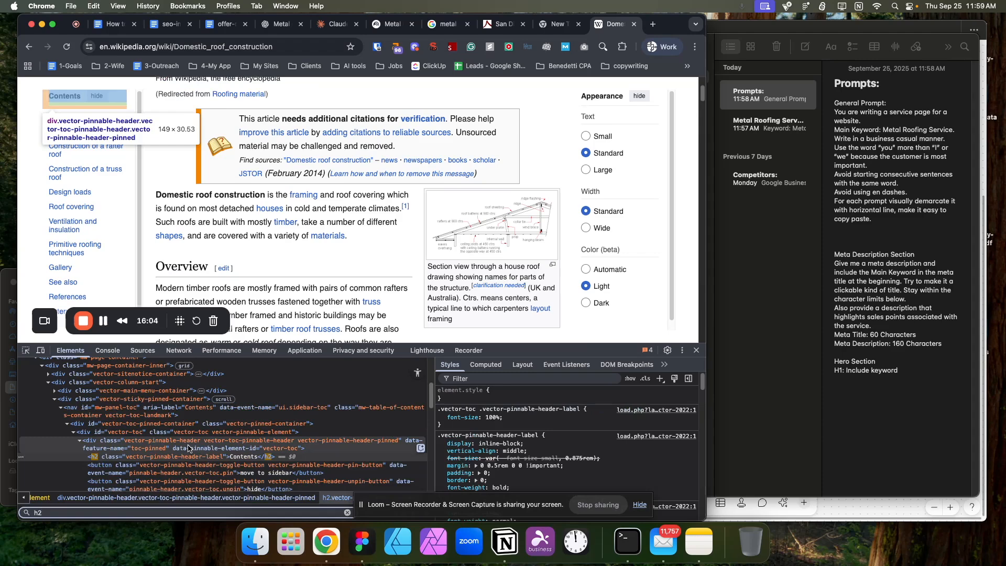
scroll(189, 448, "up", 2)
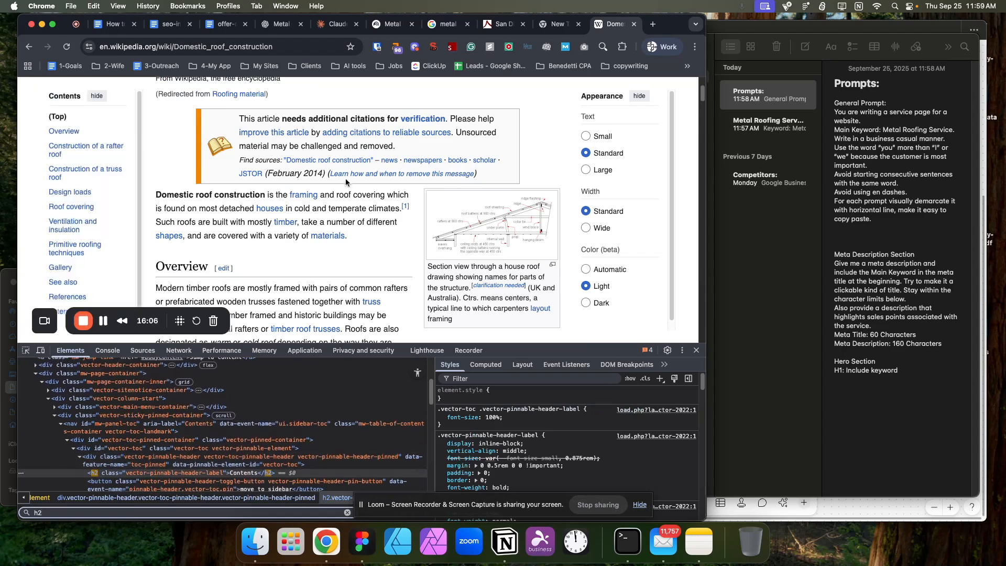
scroll(359, 237, "up", 3)
left_click_drag(155, 134, 341, 129)
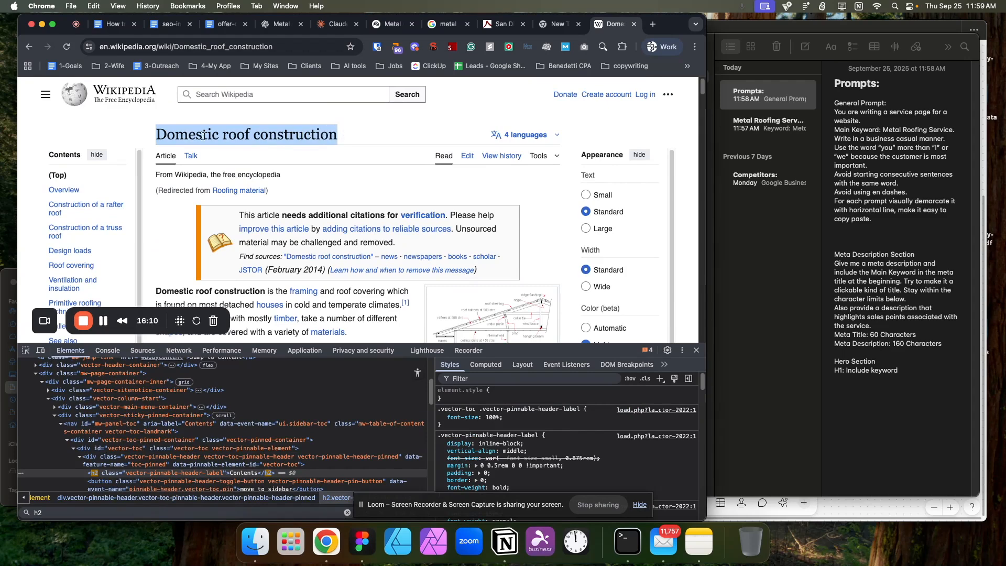
scroll(249, 134, "down", 1)
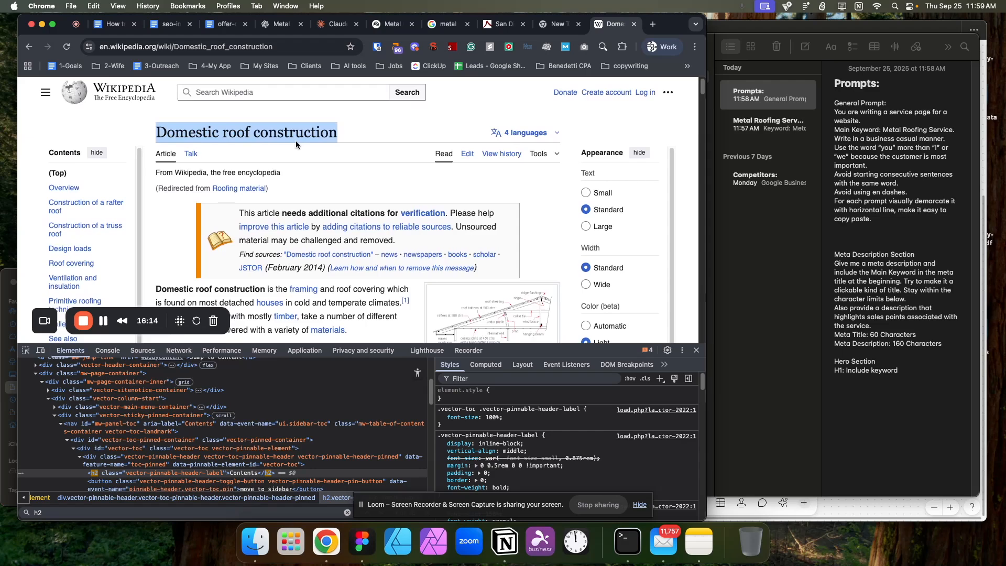
- Inspect the HTML tag of the bold "Domestic roof construction" text in the article's opening paragraph and close the Wikipedia article
scroll(198, 132, "down", 5)
left_click_drag(156, 149, 268, 150)
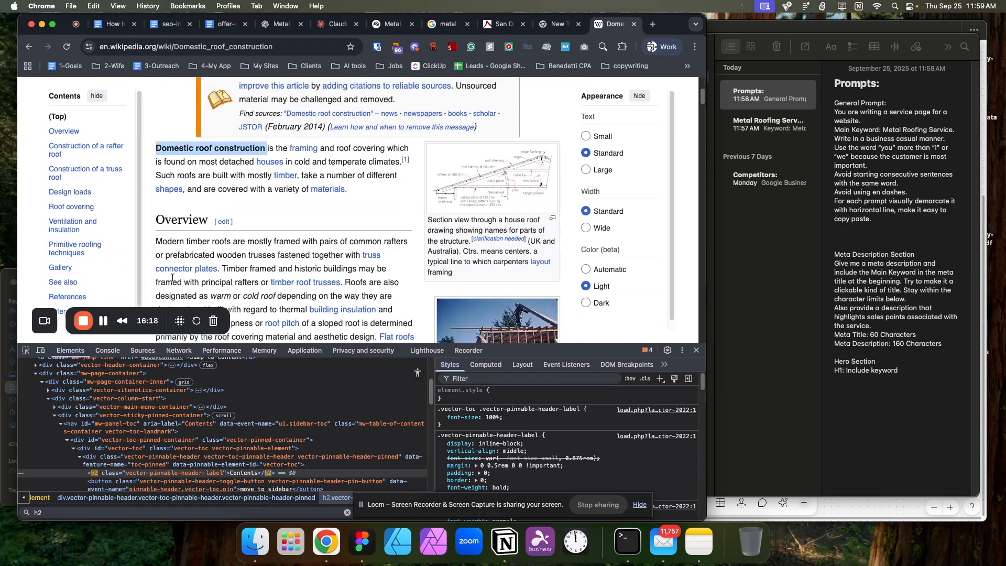
left_click(26, 350)
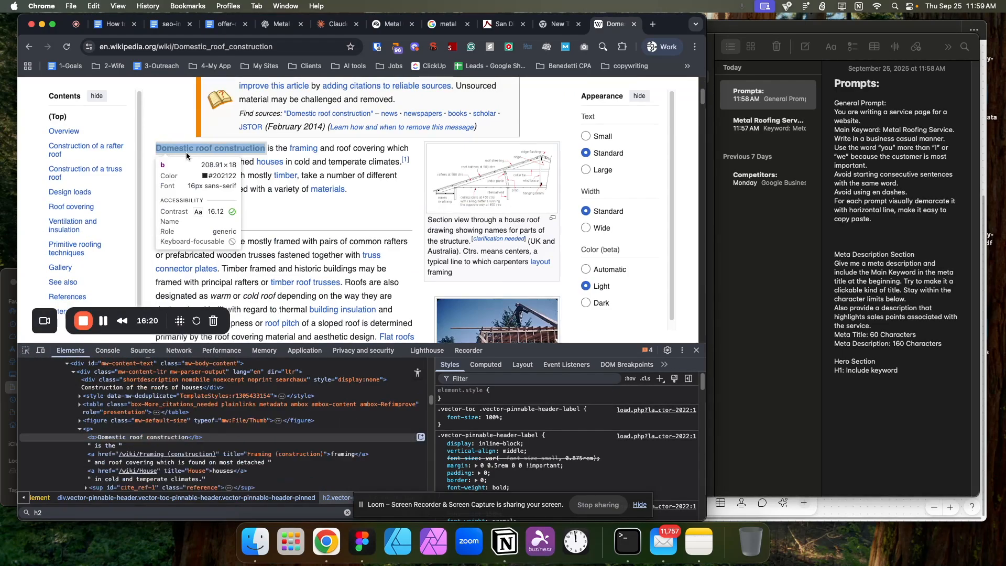
left_click(186, 152)
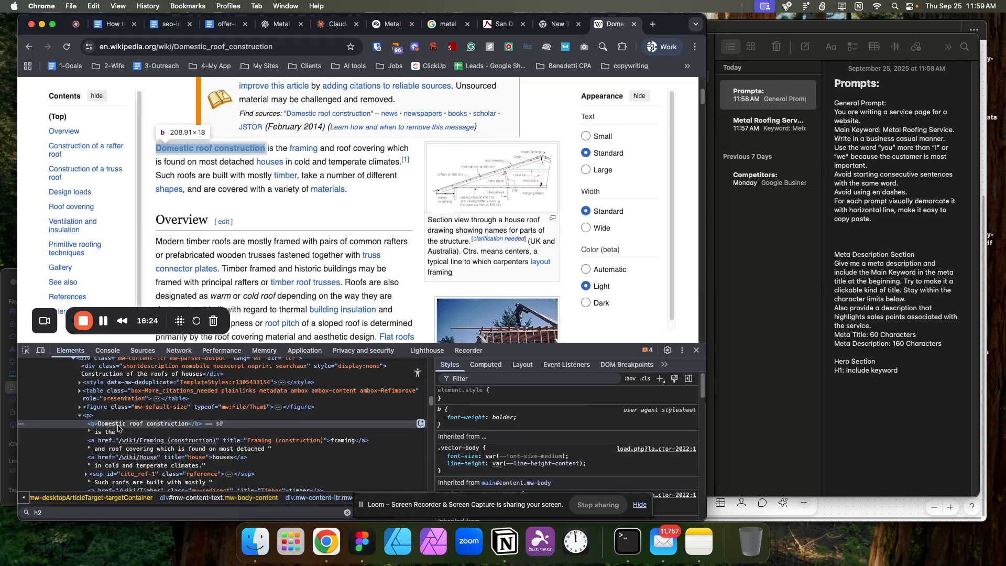
left_click(633, 25)
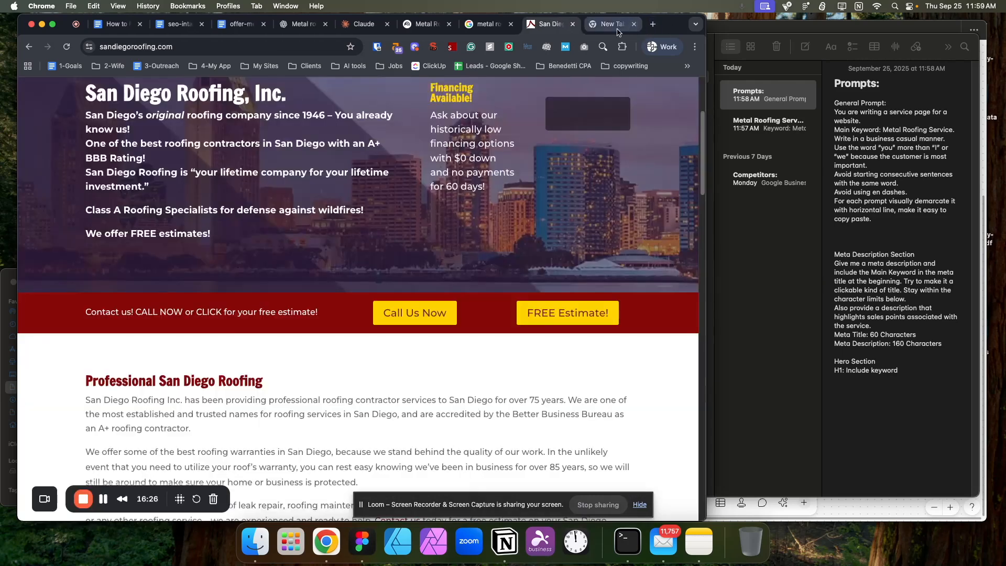
- Add a "Description:" line below the H1 line in the Hero Section of the Prompts note, checking the "Professional San Diego Roofing" heading
left_click(901, 379)
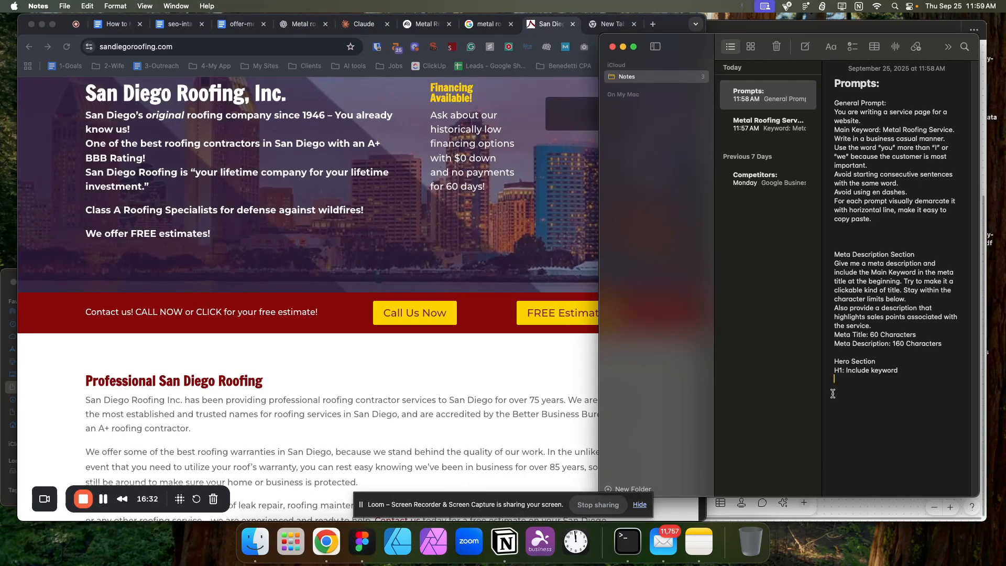
left_click(546, 384)
left_click_drag(264, 381, 111, 381)
left_click(309, 365)
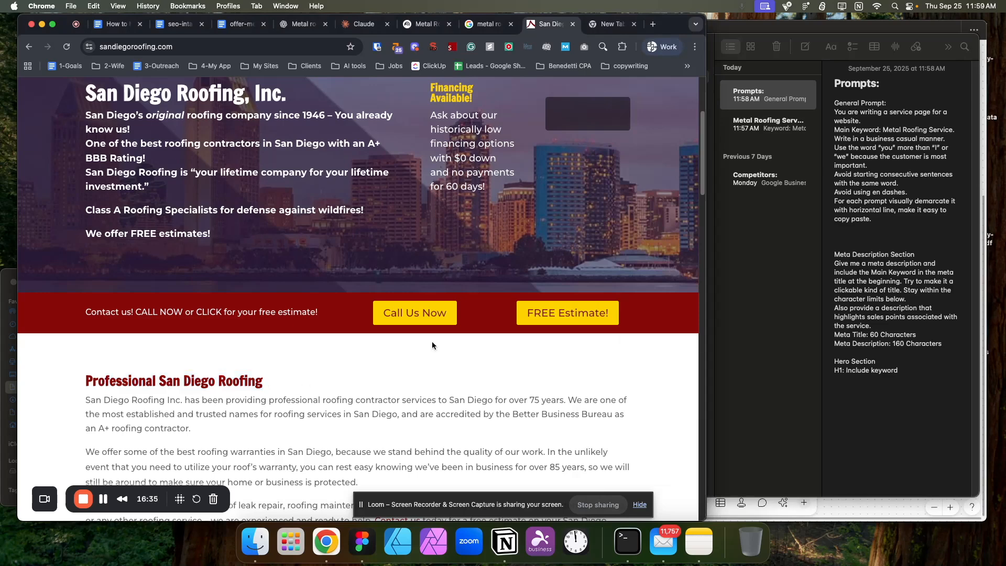
left_click(896, 373)
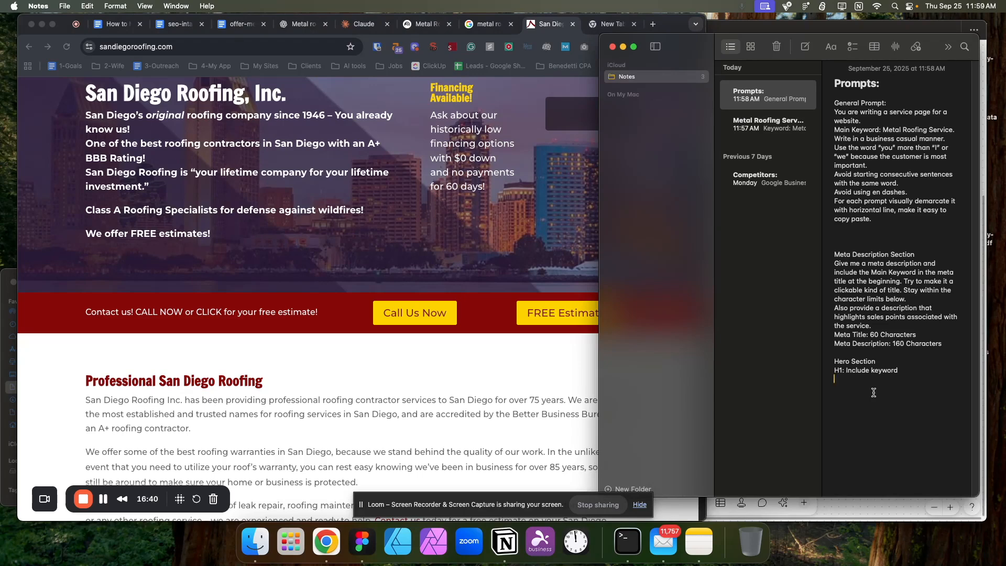
type("Description:")
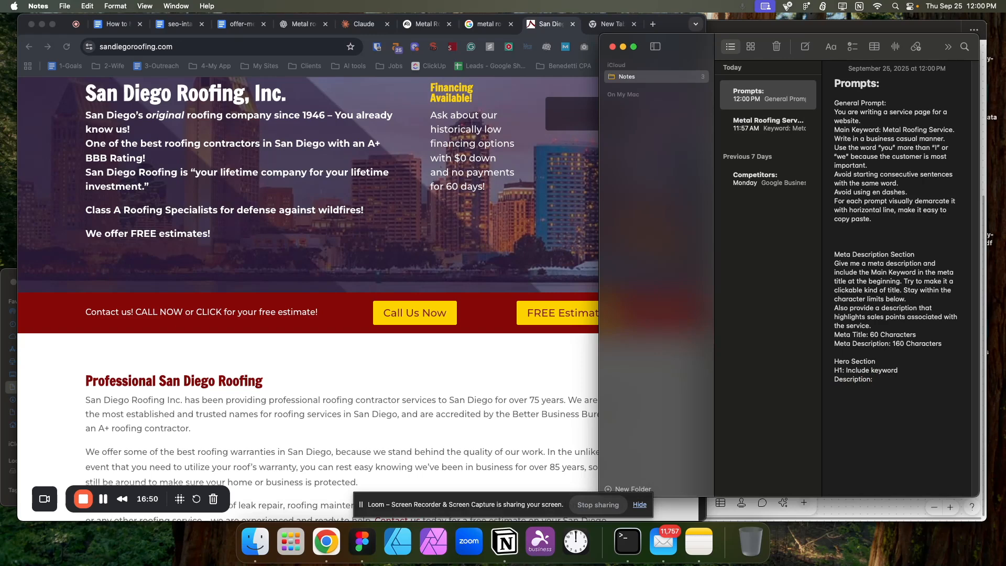
- Complete the Hero Section's description with "what is it, how it benefits someone." and add the line "CTA: Button (e.g. Get a quote)"
scroll(248, 232, "up", 3)
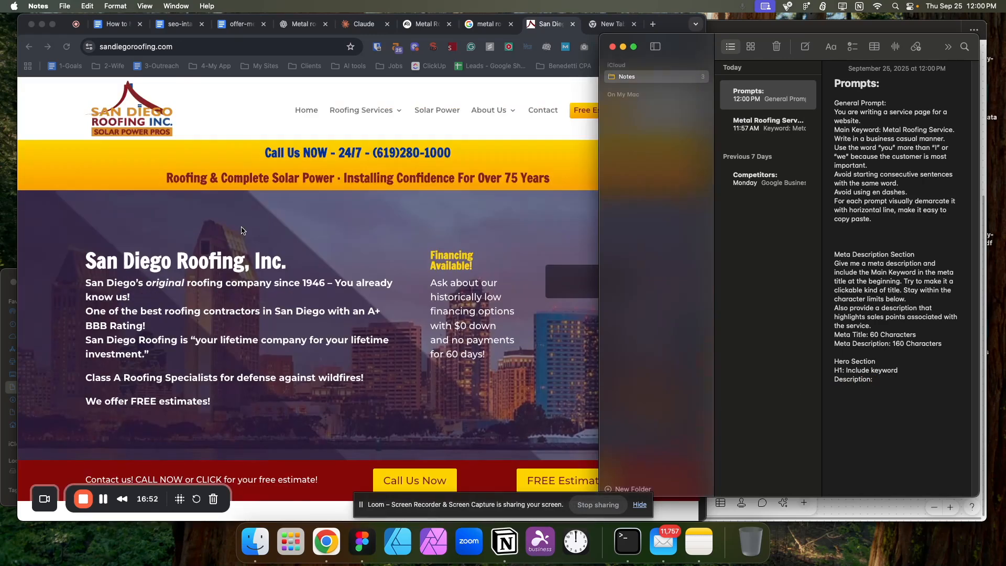
left_click_drag(846, 370, 910, 370)
left_click(881, 380)
type("what is it")
type(", how it benefit")
type("s someone. ")
type("CTA: Button")
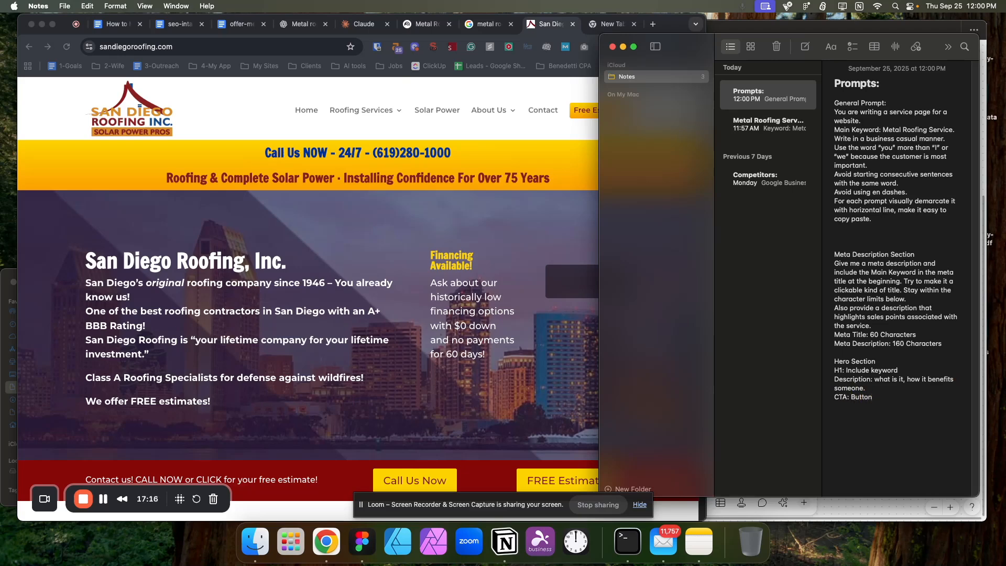
type(" (e.g. Get a quote")
- Compare the San Diego Roofing page's main heading with the note's Hero Section and review its description guidance
left_click_drag(85, 255, 282, 264)
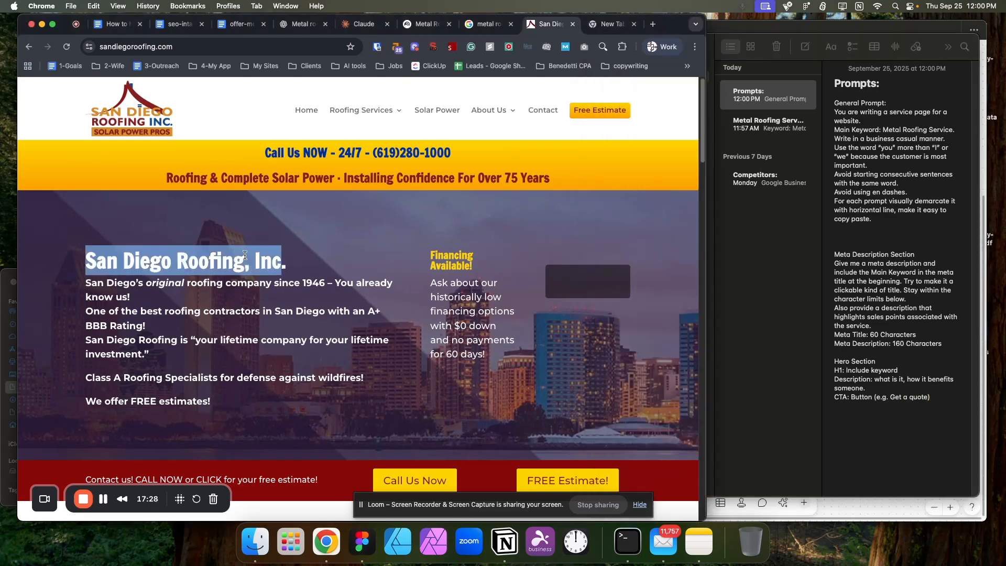
left_click(914, 376)
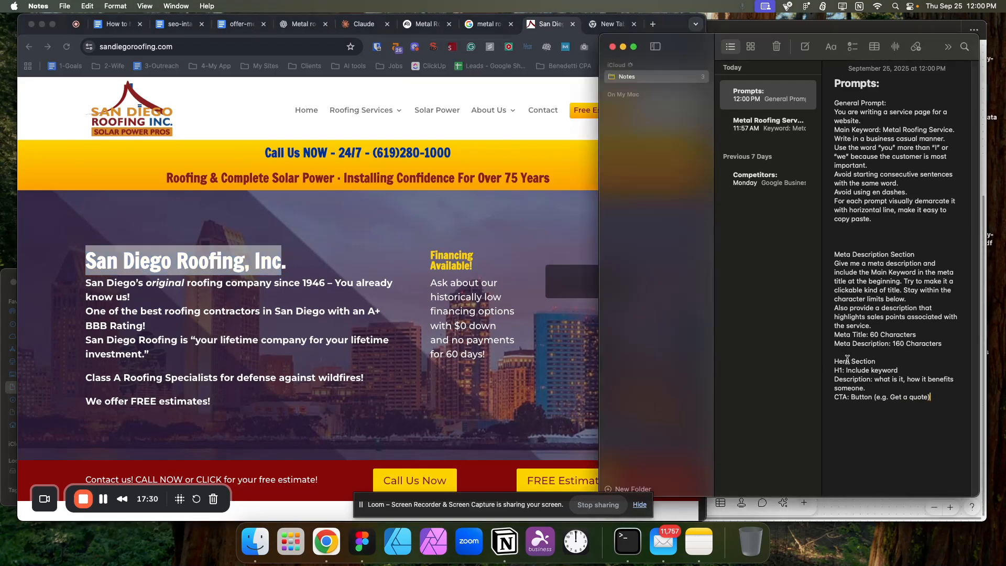
left_click_drag(875, 380, 880, 386)
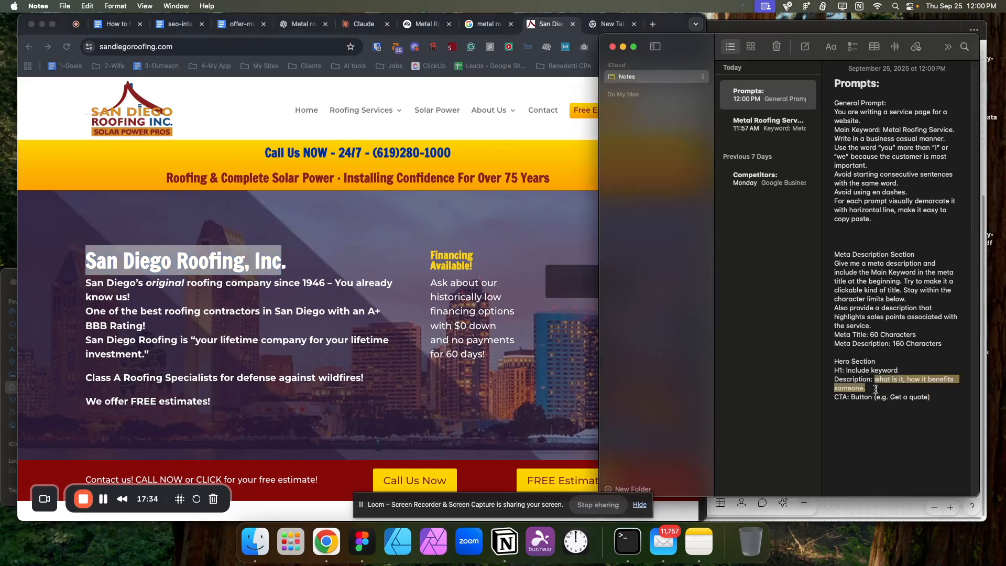
left_click(875, 389)
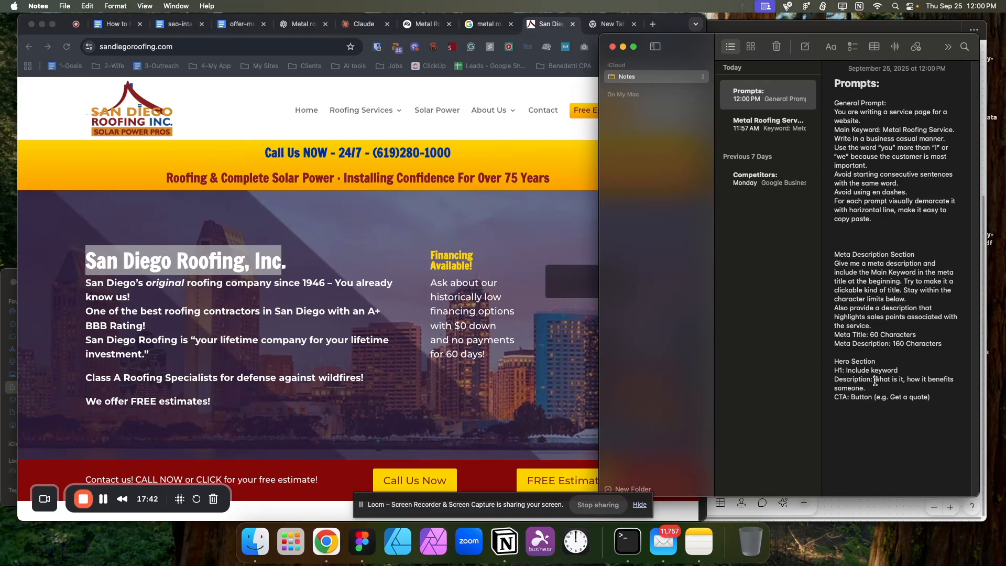
left_click_drag(875, 381, 877, 385)
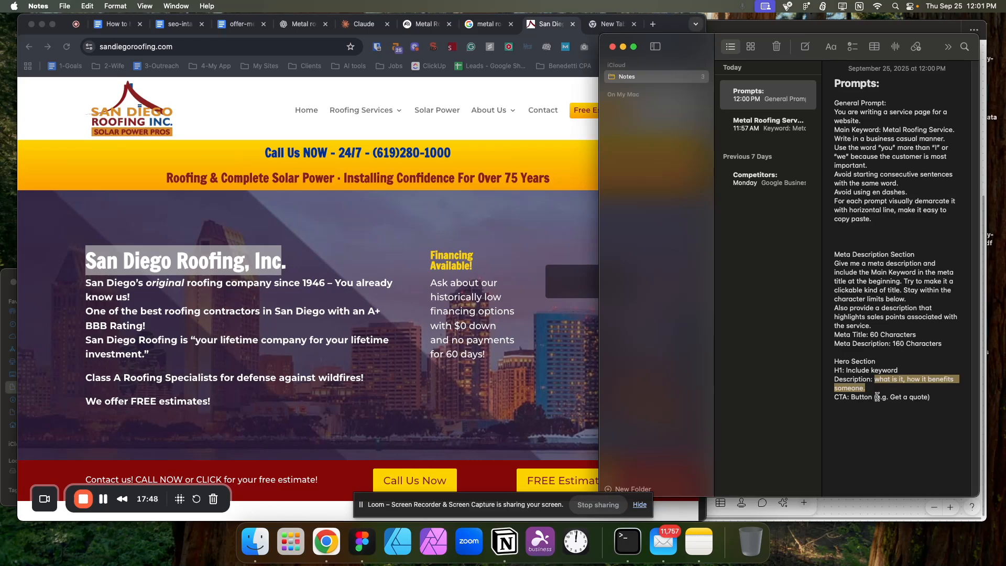
left_click(879, 388)
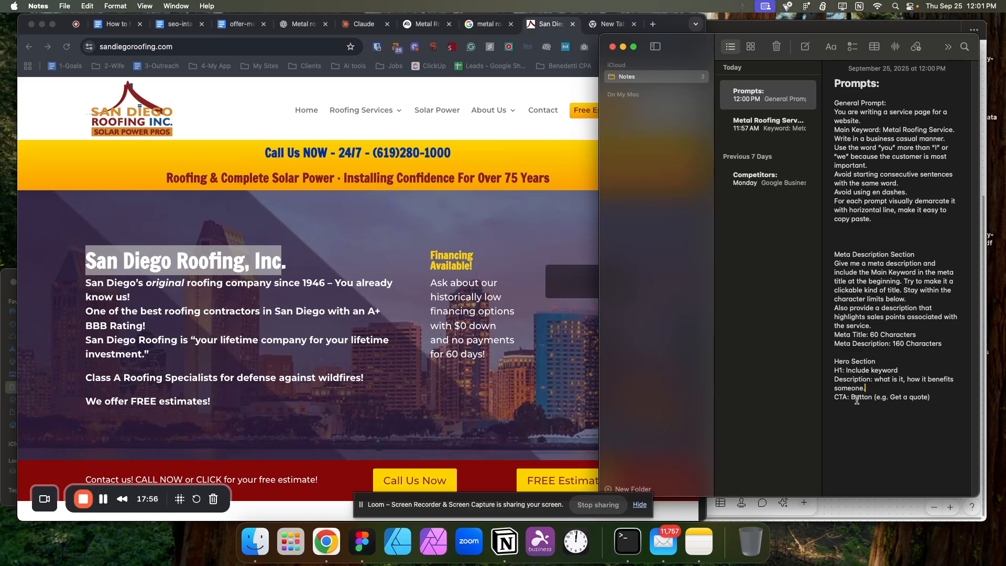
- Review the note's CTA button wording against the roofing page's phone banner, free estimate button and financing callout
left_click_drag(852, 397, 872, 397)
scroll(336, 343, "down", 2)
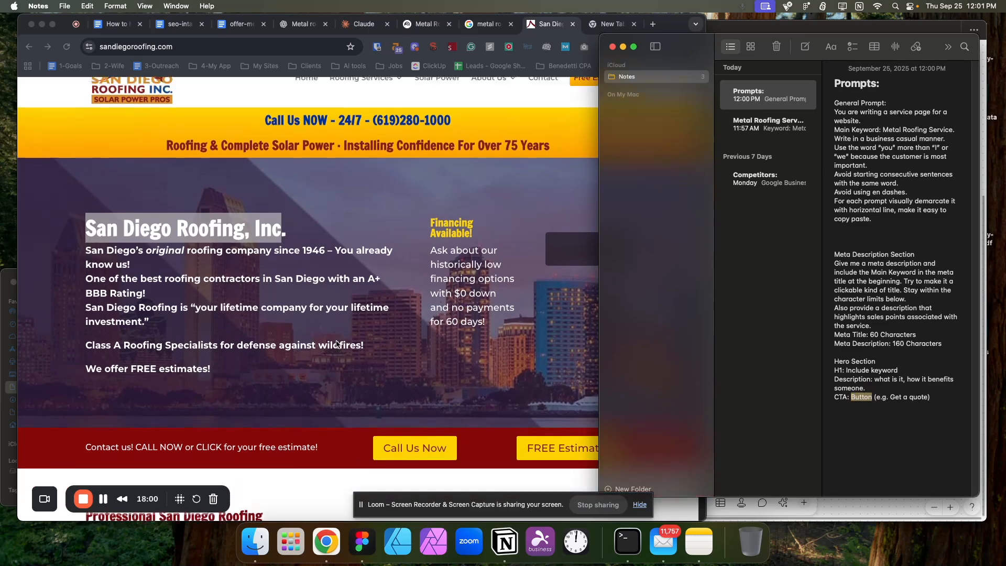
scroll(336, 343, "up", 2)
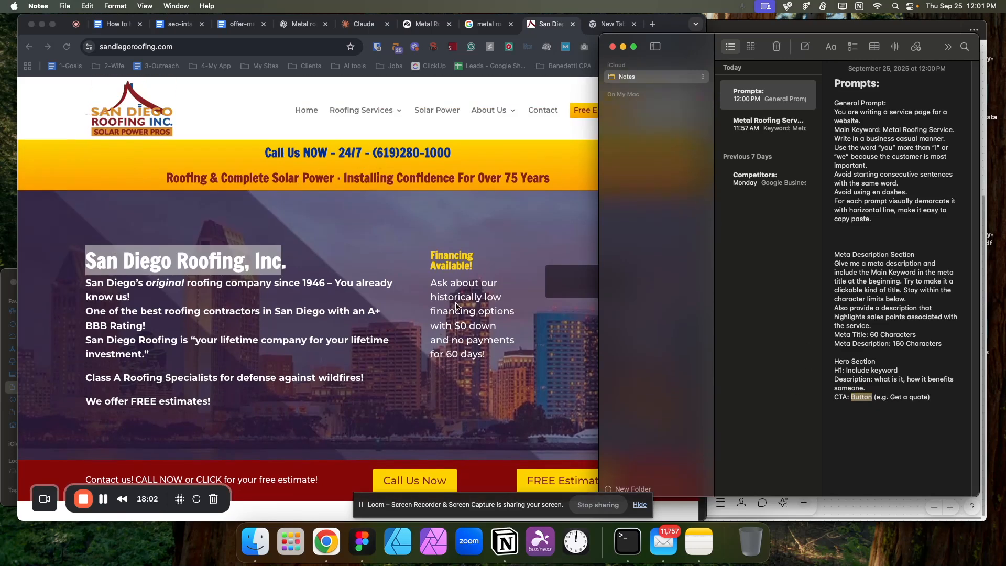
left_click(280, 147)
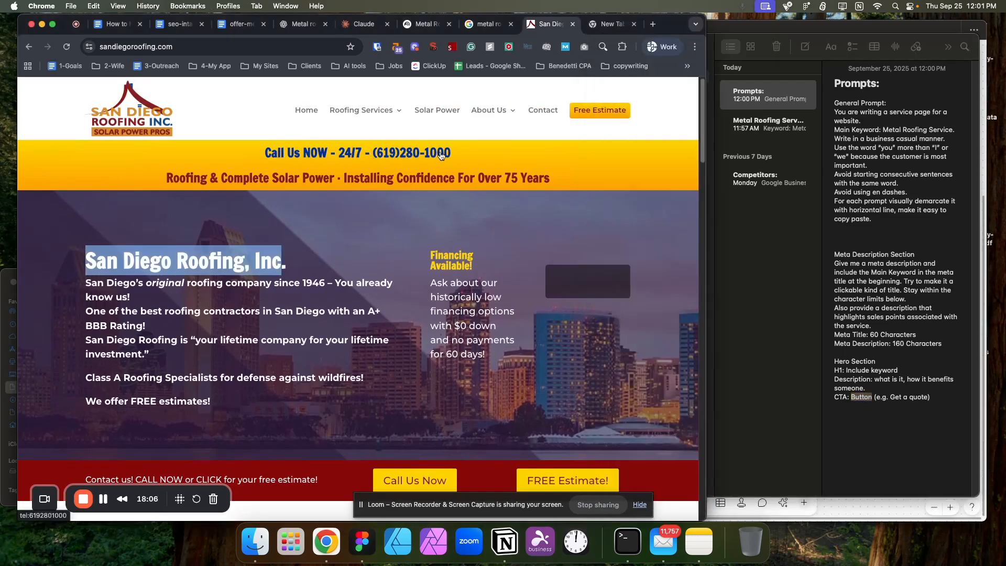
scroll(429, 157, "down", 3)
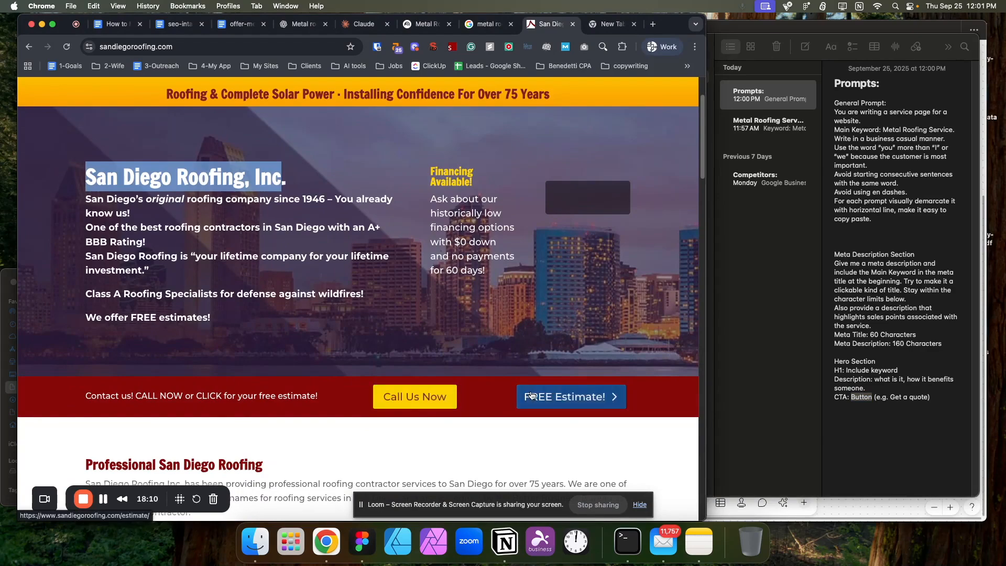
scroll(398, 299, "up", 3)
left_click_drag(431, 251, 488, 269)
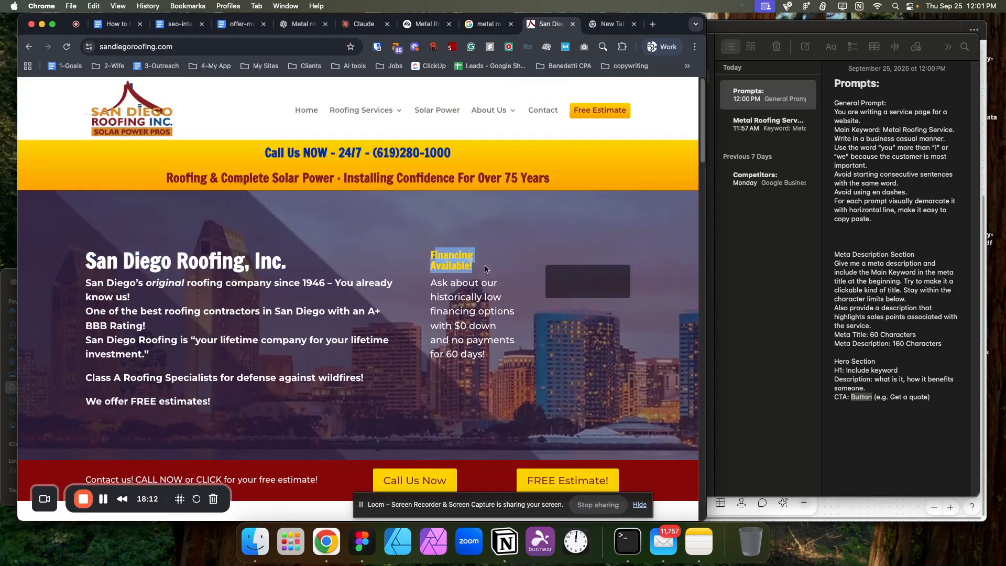
scroll(198, 308, "down", 5)
scroll(198, 308, "up", 5)
- Space out the Hero Section and add "Please write an H1 or title for this page using the Main Keyword. Keep it short." below its heading
left_click(940, 414)
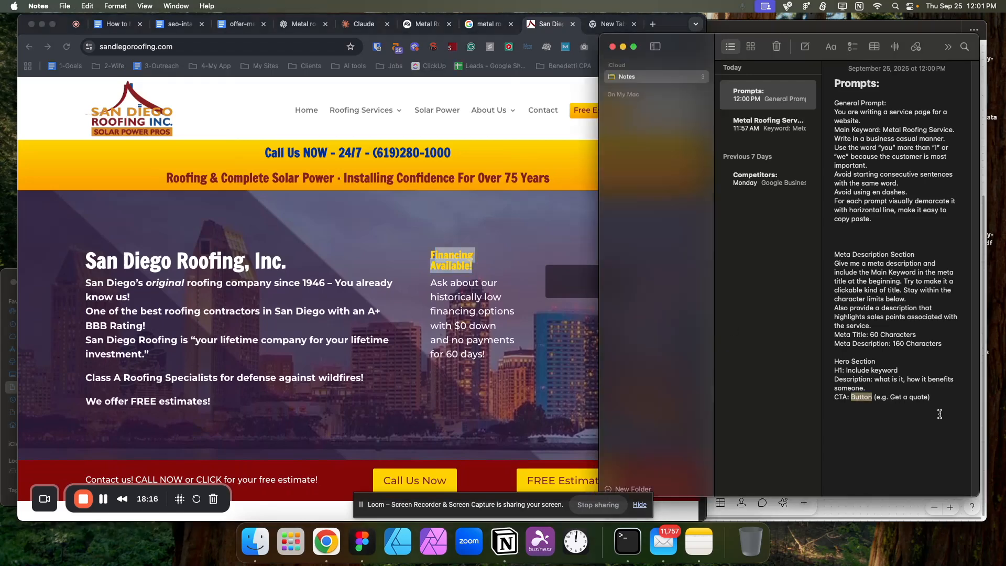
left_click(835, 361)
key("Return")
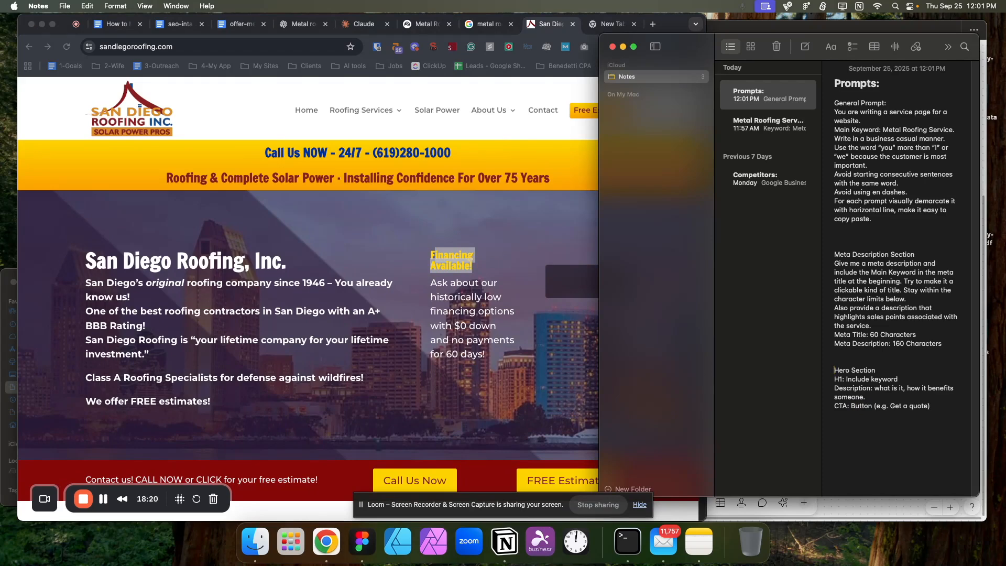
key("Return")
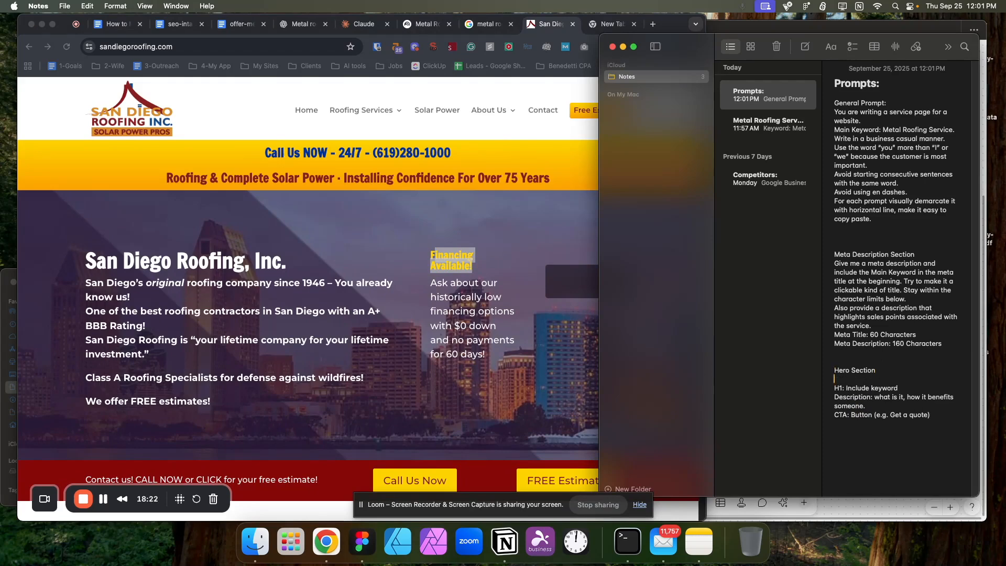
type("Plea")
type("itle for this page using")
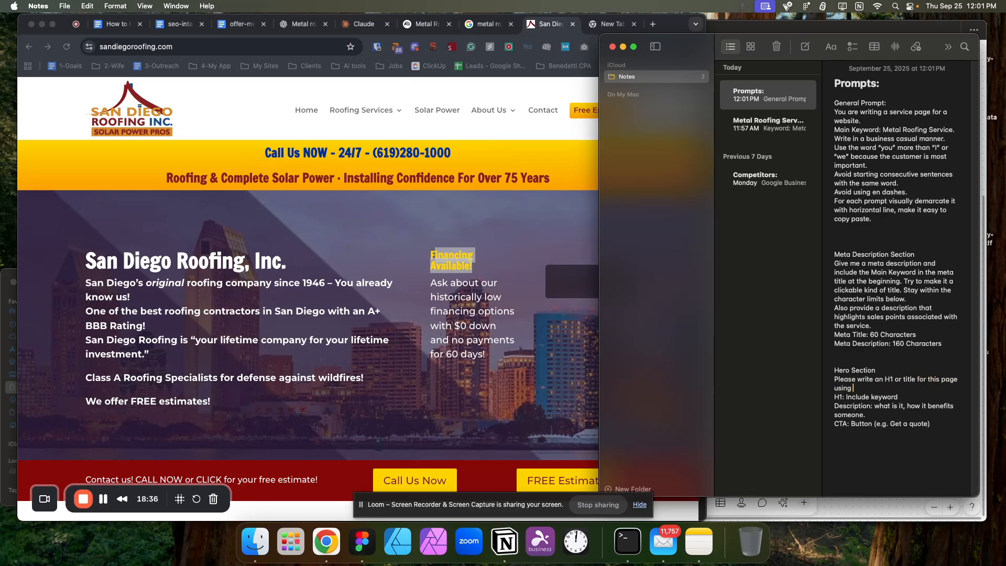
type(" the Main Keyword. Keep it sho")
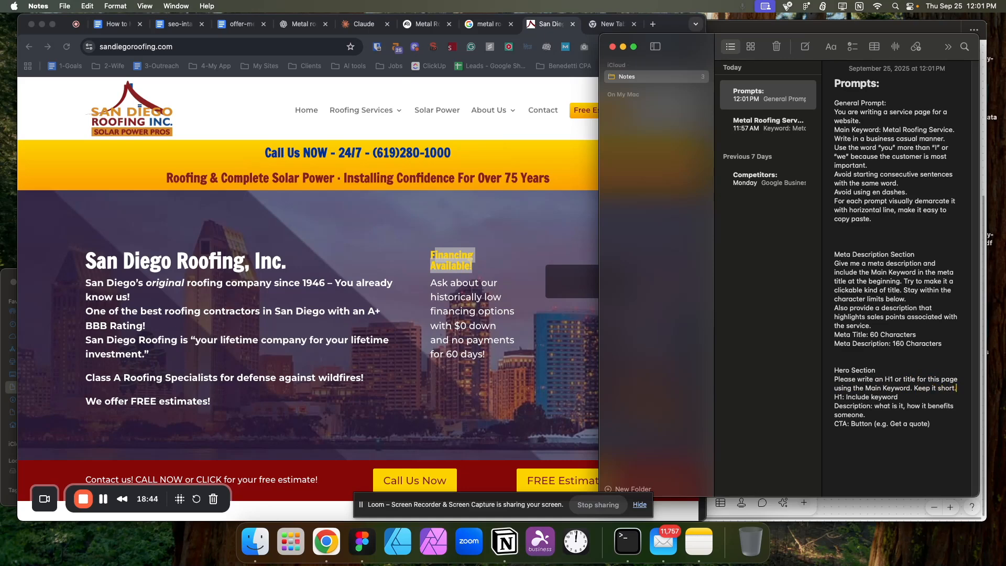
type("rt.")
- Add "For the description, use the prompts below and make it no longer than 2 sentences. shorter is better." and "Add a call to action button text."
key("Return")
type("For the descrip")
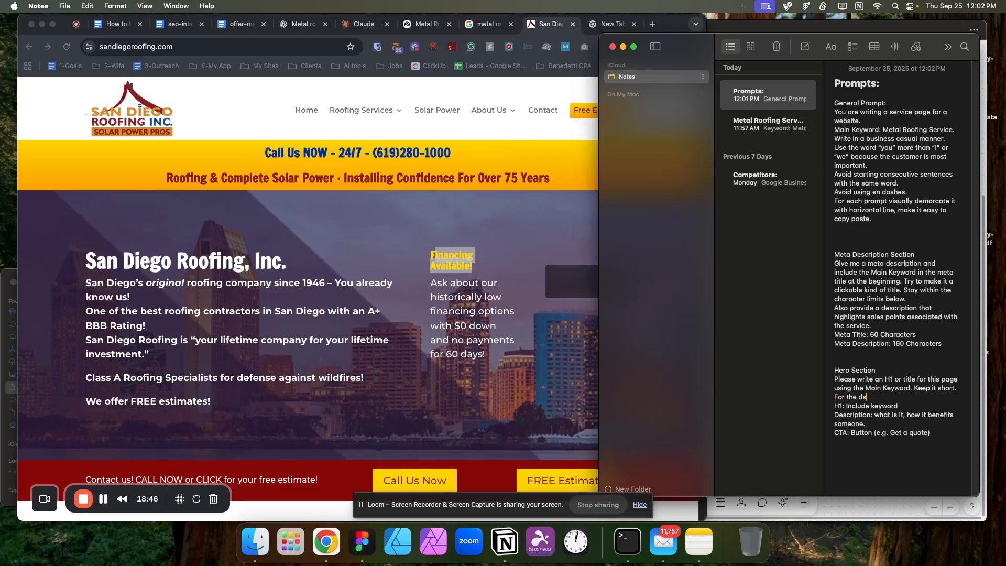
type("tion, use the prompts b")
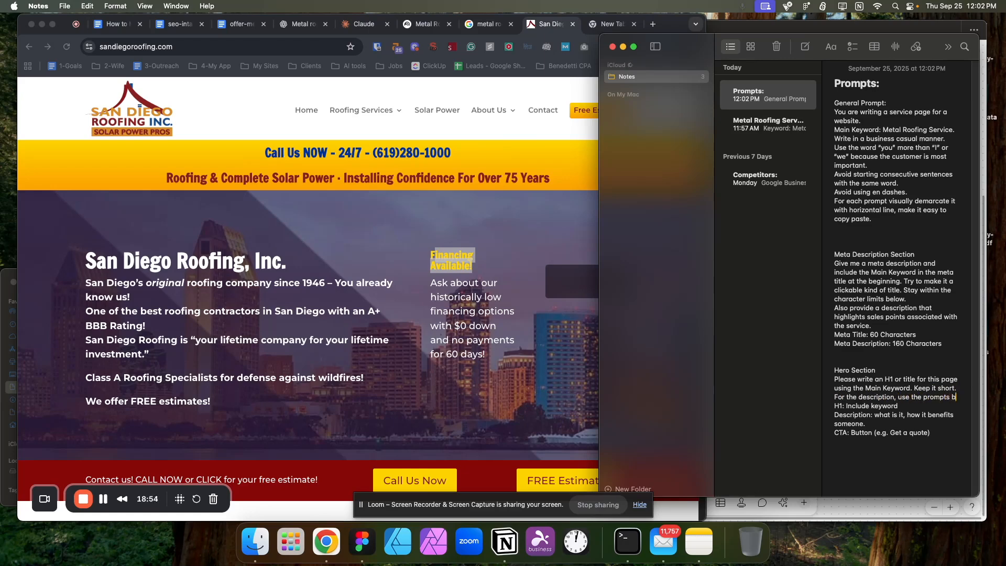
type("elow and make it no")
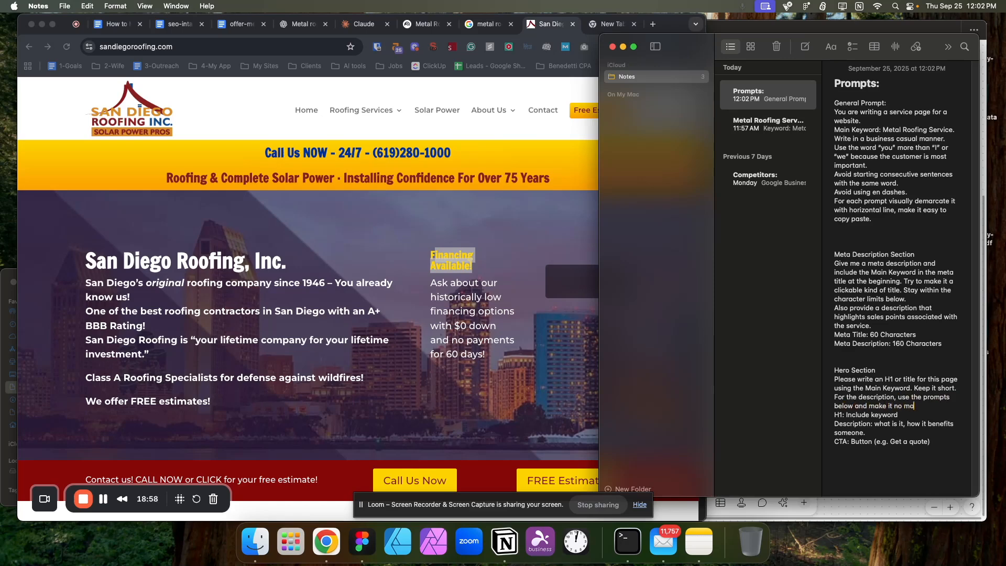
type(" longer than 2 sentences. shorter is be")
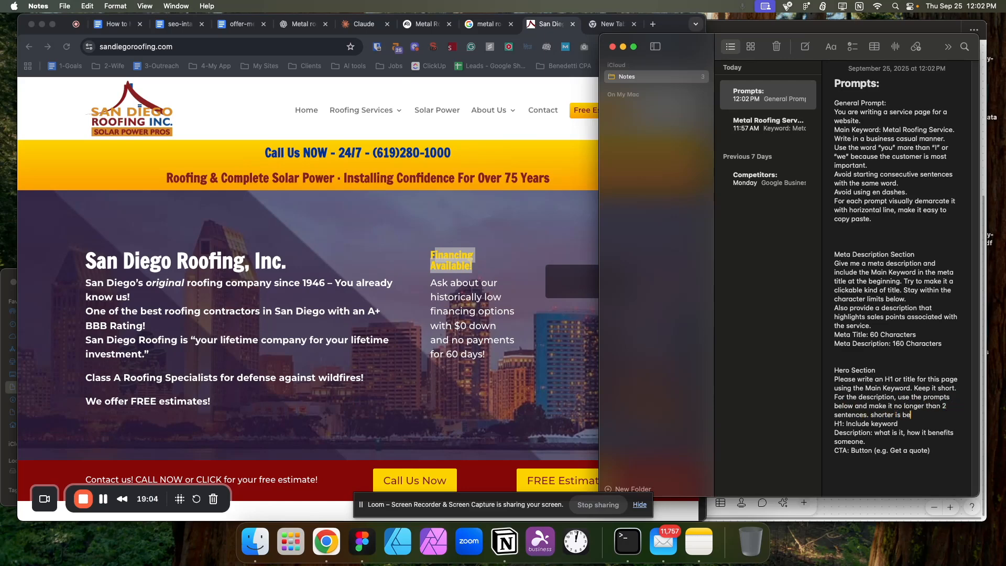
type("tter.")
key("Return")
type("Add a call to action bu")
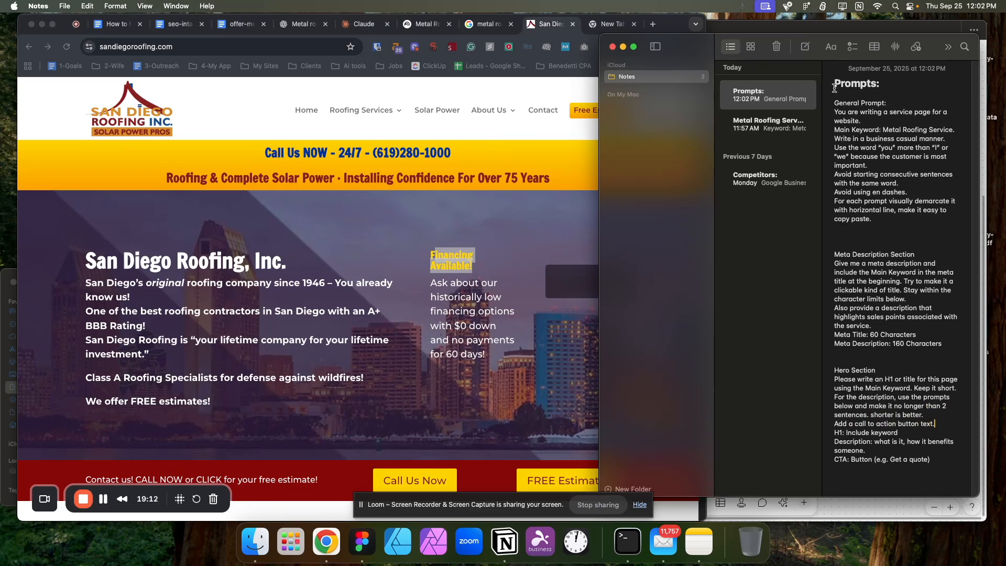
- Copy the General Prompt block from the note into the chat message of the Metal Roofing notebook in NotebookLM
left_click_drag(834, 102, 882, 218)
key("super+c")
left_click(396, 218)
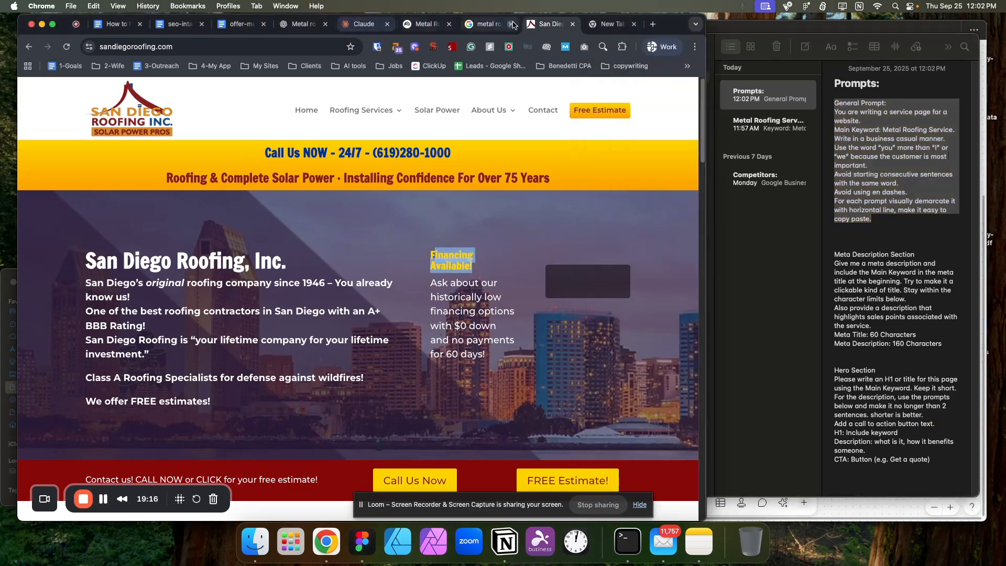
left_click(427, 24)
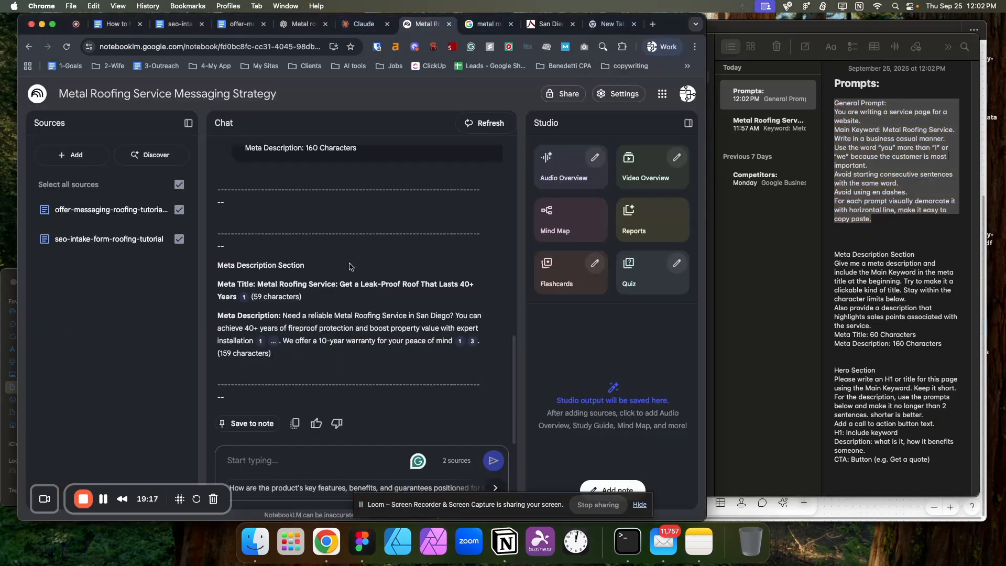
left_click(276, 461)
key("super+v")
- Copy the Hero Section prompt from the note into the chat message below the General Prompt and send it to NotebookLM
left_click(862, 211)
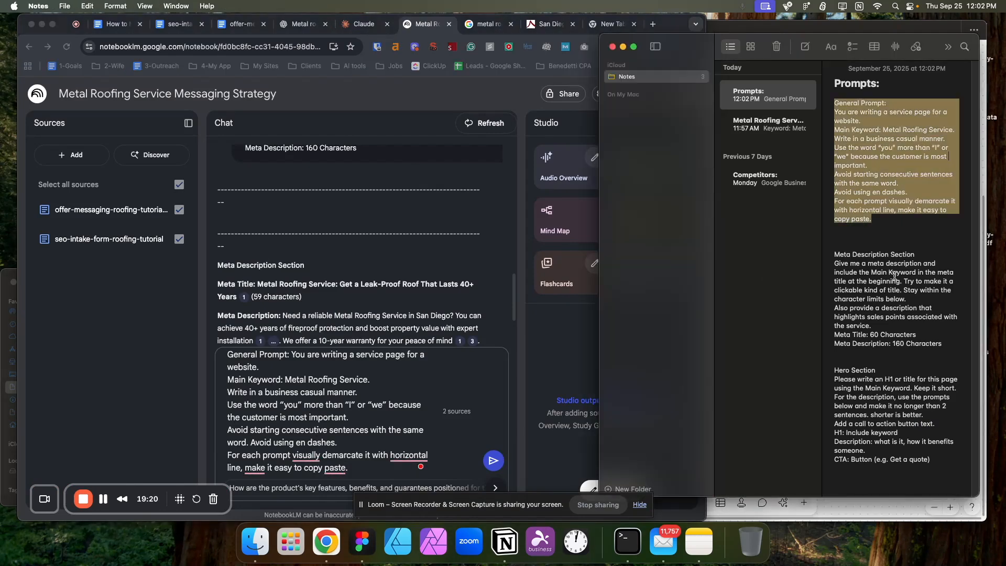
left_click_drag(833, 369, 941, 457)
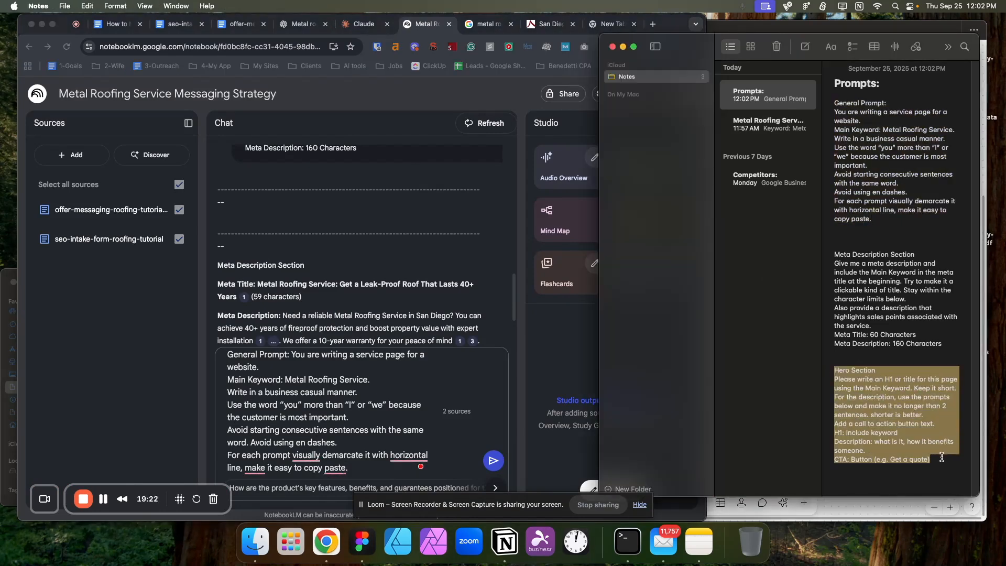
scroll(341, 278, "down", 2)
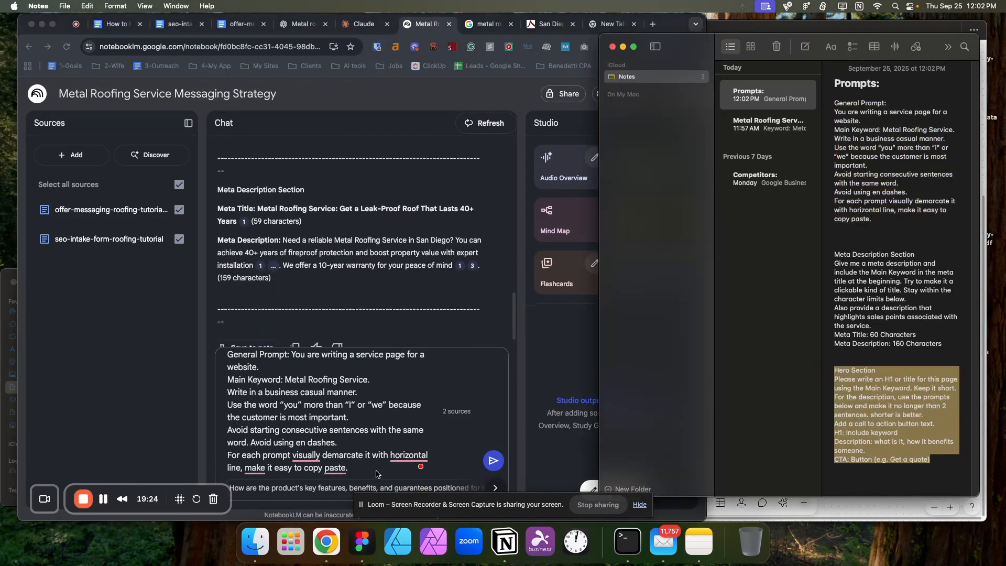
left_click(377, 474)
key("shift+Return")
key("shift+Return")
key("super+v")
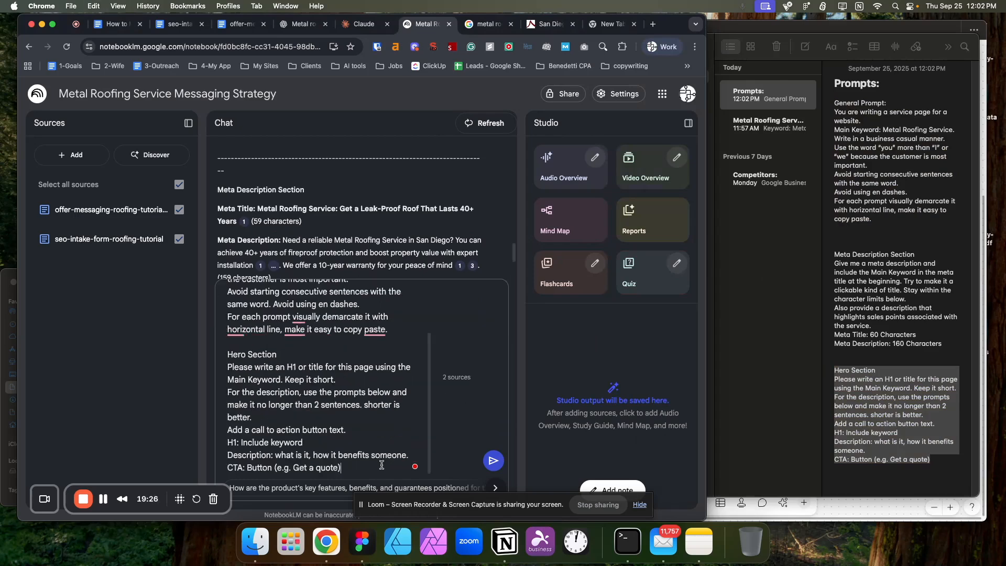
scroll(336, 364, "up", 3)
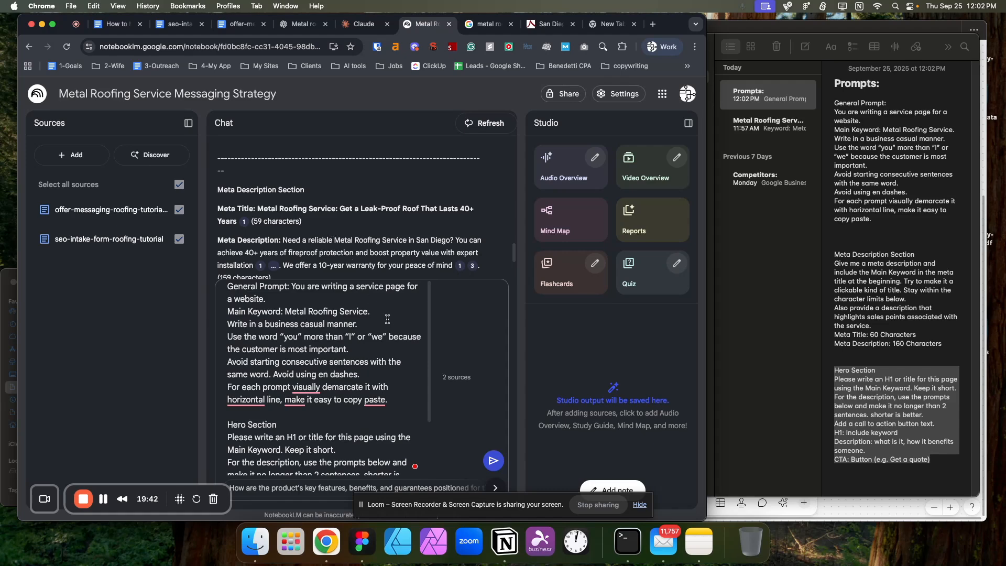
left_click(496, 468)
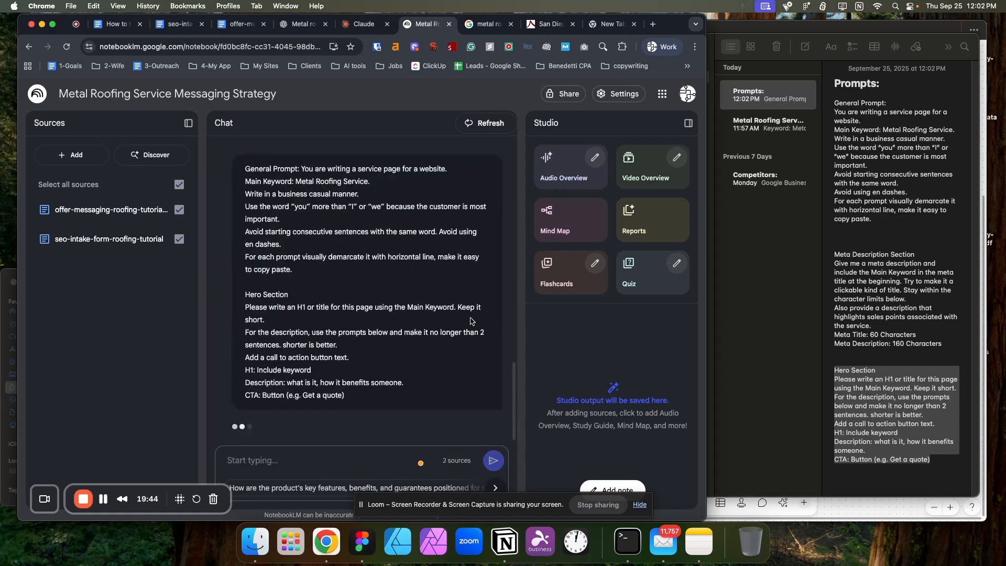
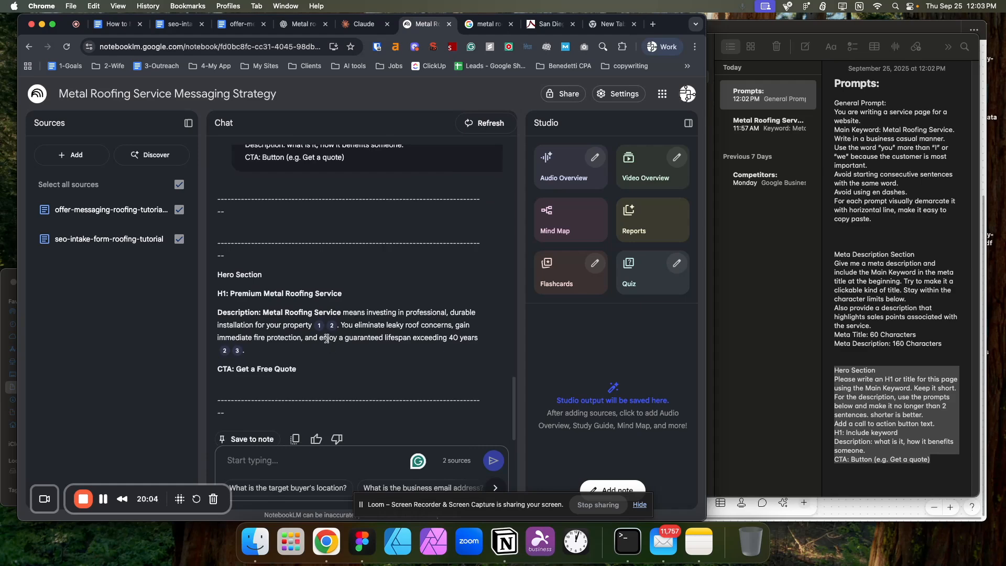
- Copy the generated Hero Section answer from the chat into the Metal Roofing Service Page note, below the meta description
left_click_drag(218, 276, 325, 373)
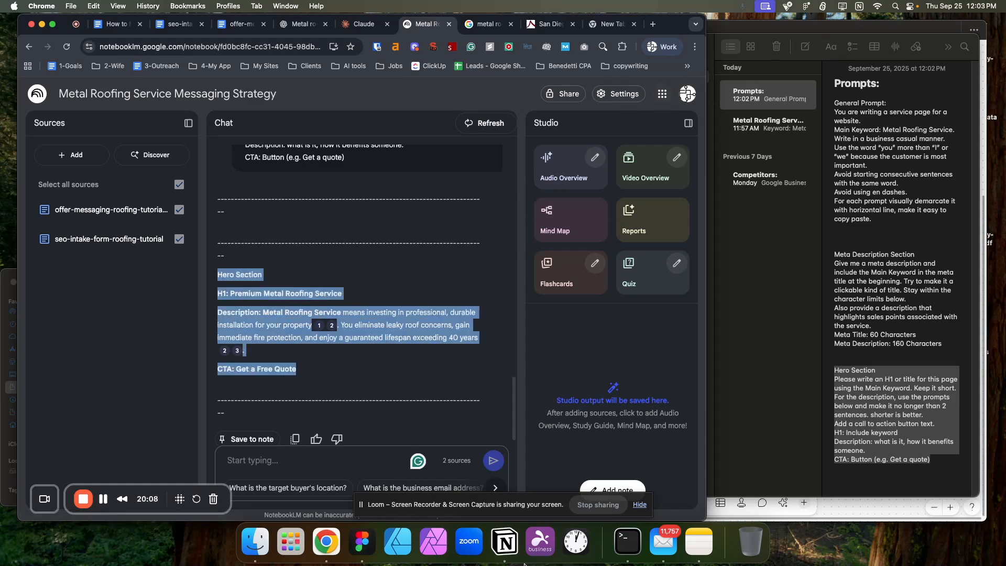
left_click(840, 372)
left_click(944, 461)
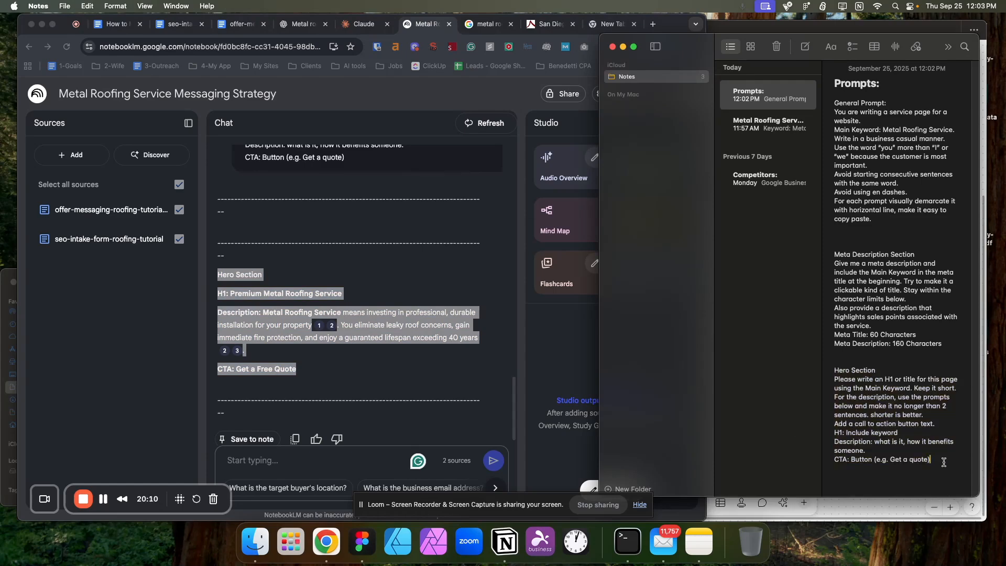
left_click(781, 128)
left_click(920, 229)
key("Return")
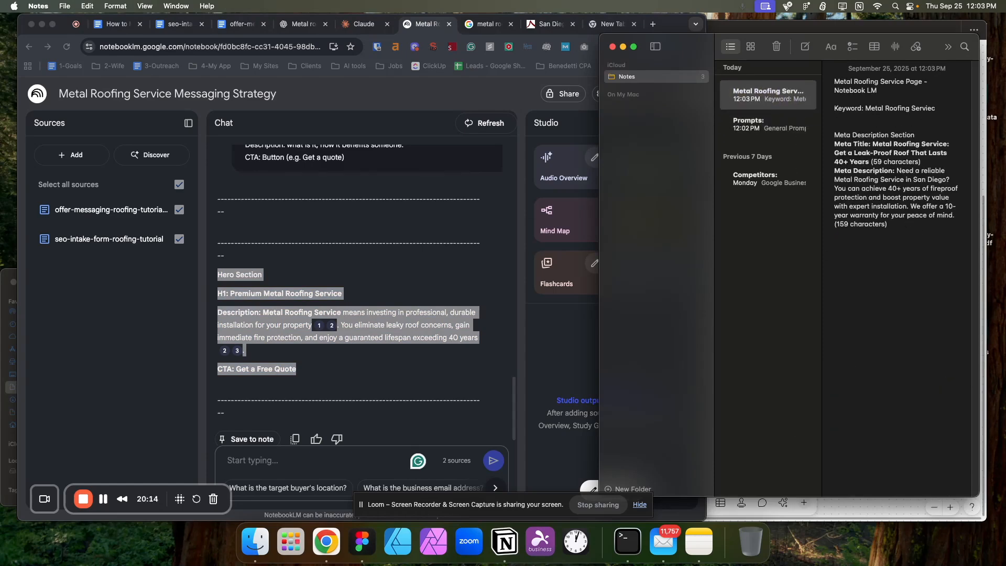
type("Hero Section H1: Premium Metal Roofing Service Description: Metal Roofing Service means investing in professional, durable installation for your property. You eliminate leaky roof concerns, gain immediate fire protection, and enjoy a guaranteed lifespan exceeding 40 years. CTA: Get a Free Quote")
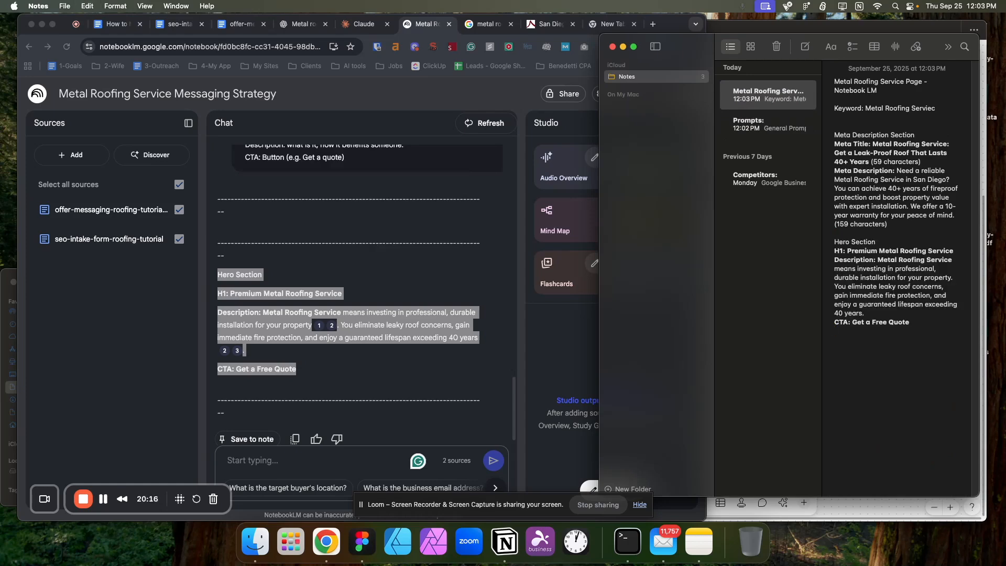
- Reopen the Prompts note and add two line breaks after the Hero Section's CTA line
left_click(768, 131)
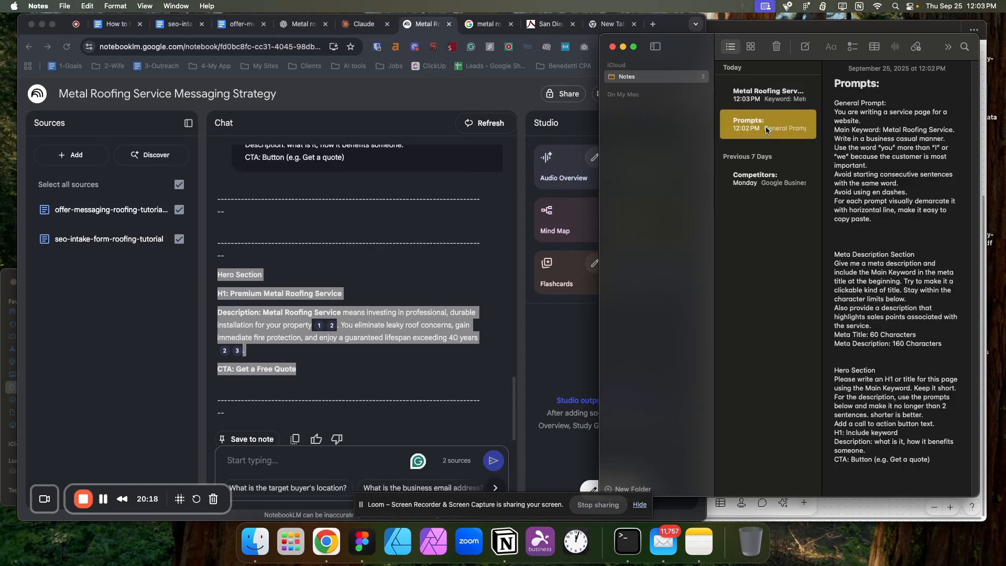
left_click(399, 245)
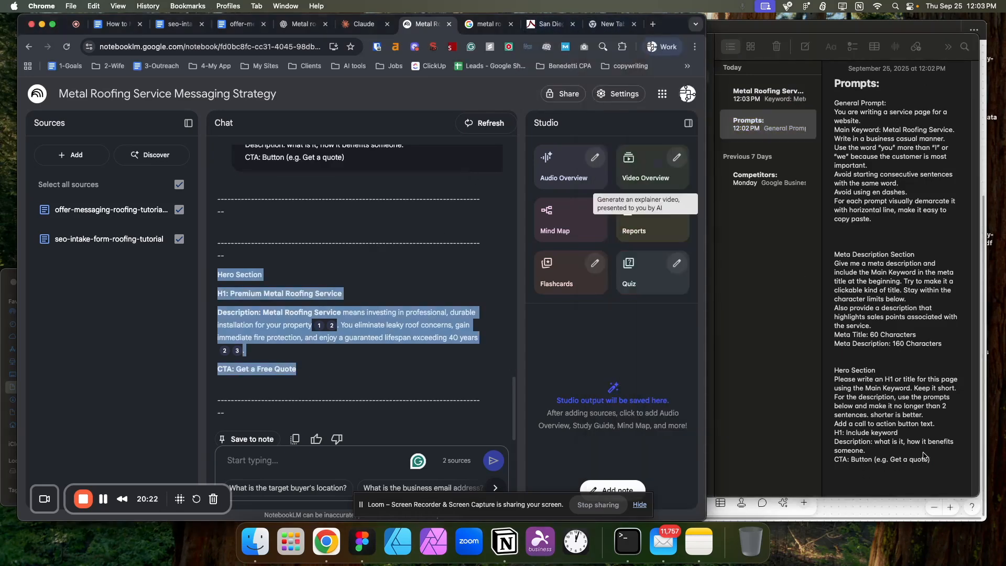
left_click(939, 460)
key("Return")
key("Return")
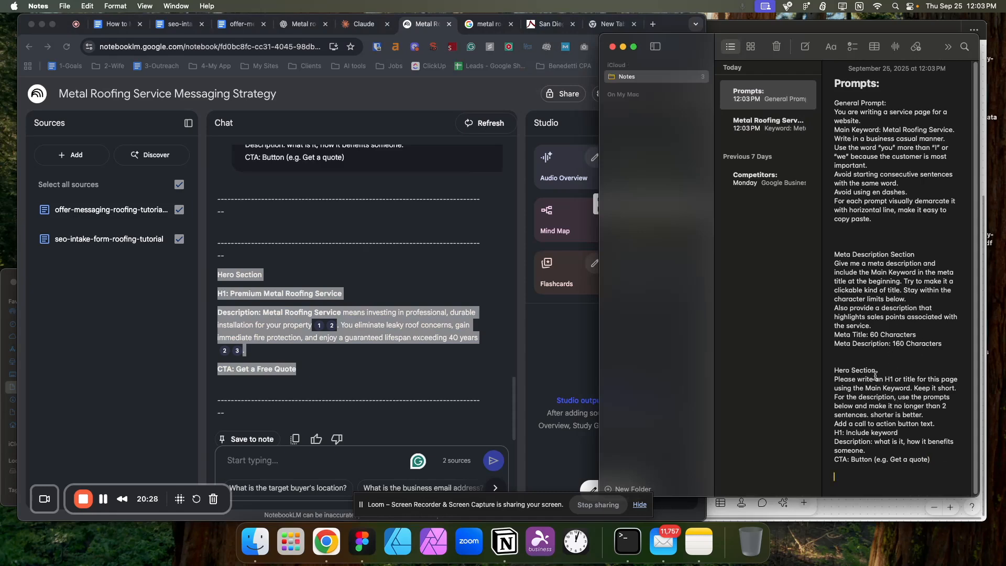
- Review the Hero Section prompt's H1, description and CTA lines, and bring up the San Diego Roofing homepage for comparison
left_click_drag(835, 373, 926, 467)
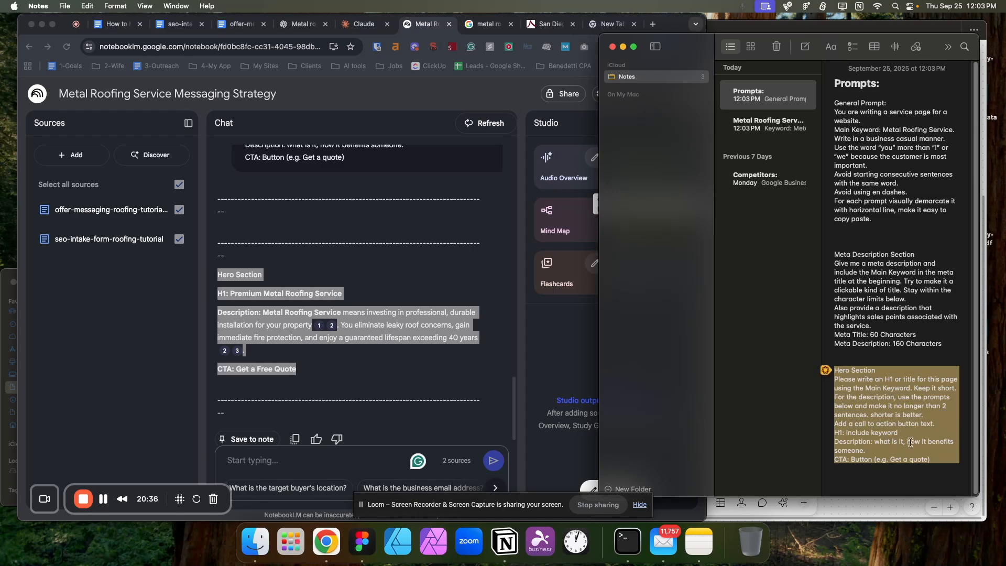
left_click(851, 460)
left_click_drag(851, 461, 865, 460)
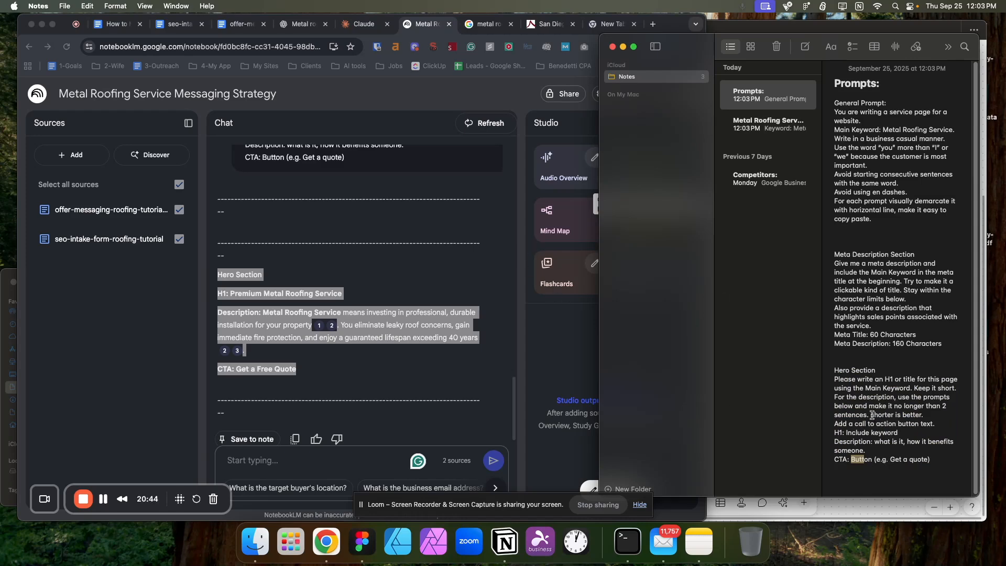
left_click(851, 378)
left_click_drag(835, 371, 954, 458)
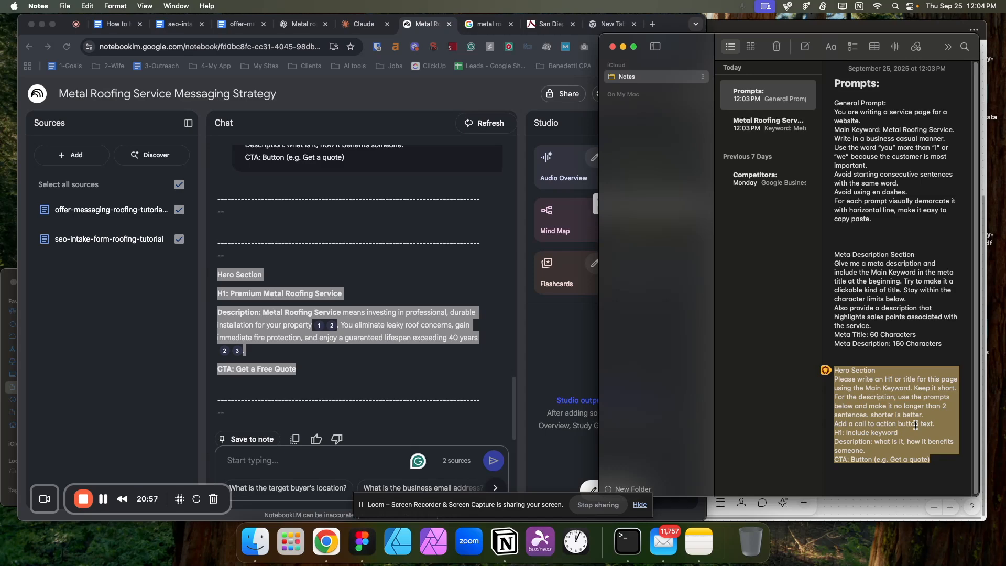
left_click(935, 460)
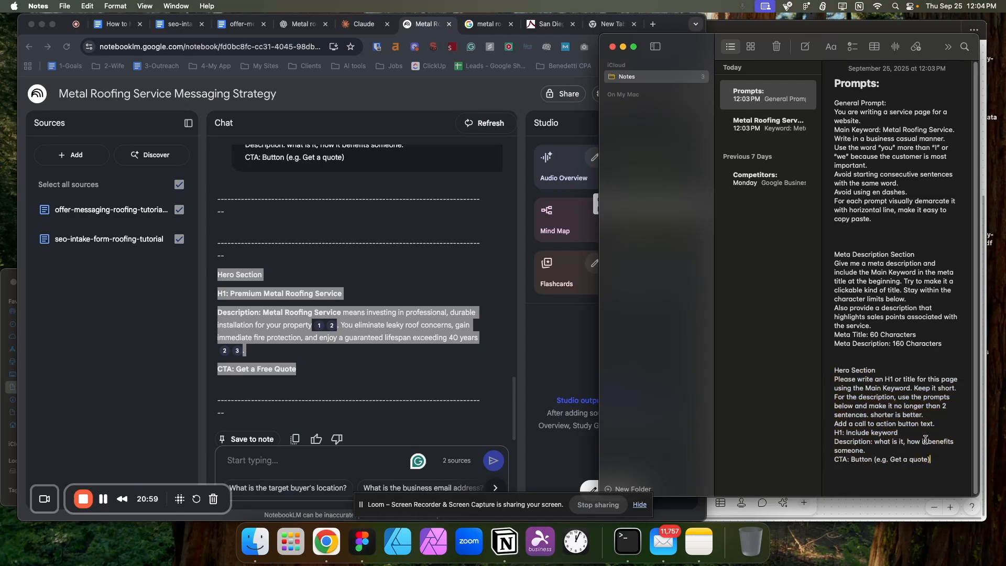
left_click_drag(833, 367, 964, 473)
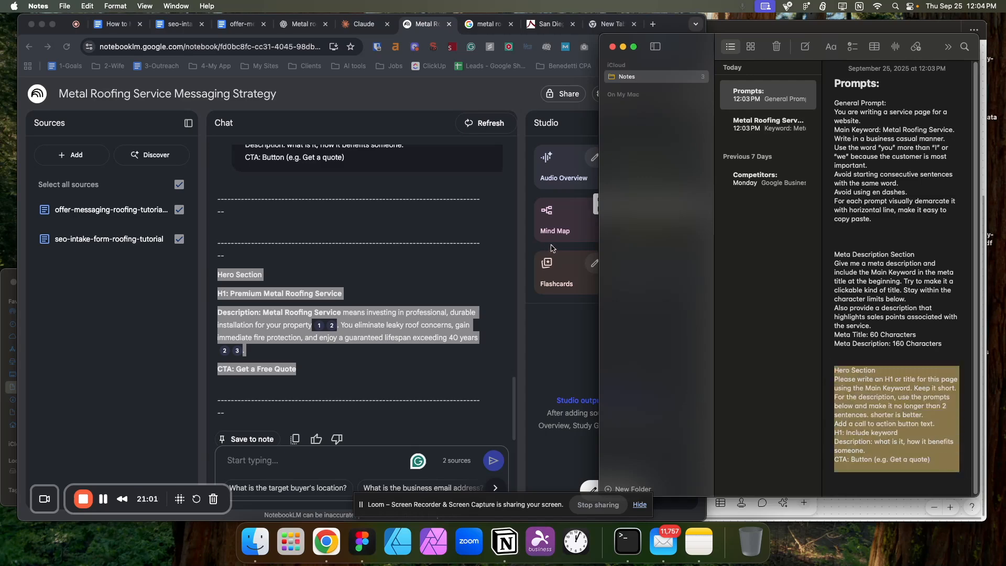
left_click(533, 26)
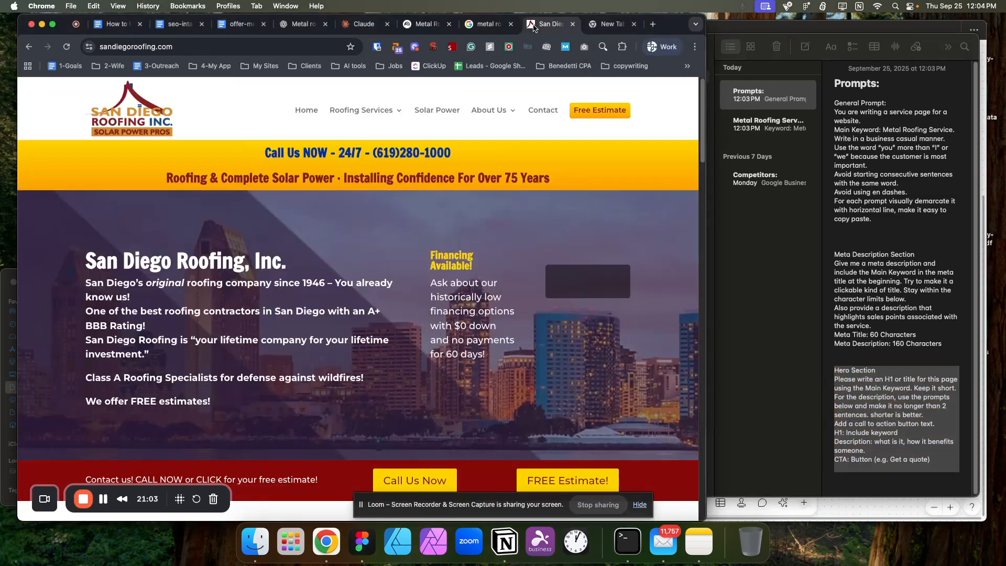
- Make room for another section prompt at the end of the Prompts note, below the Hero Section block
left_click(928, 459)
key("Return")
key("Return")
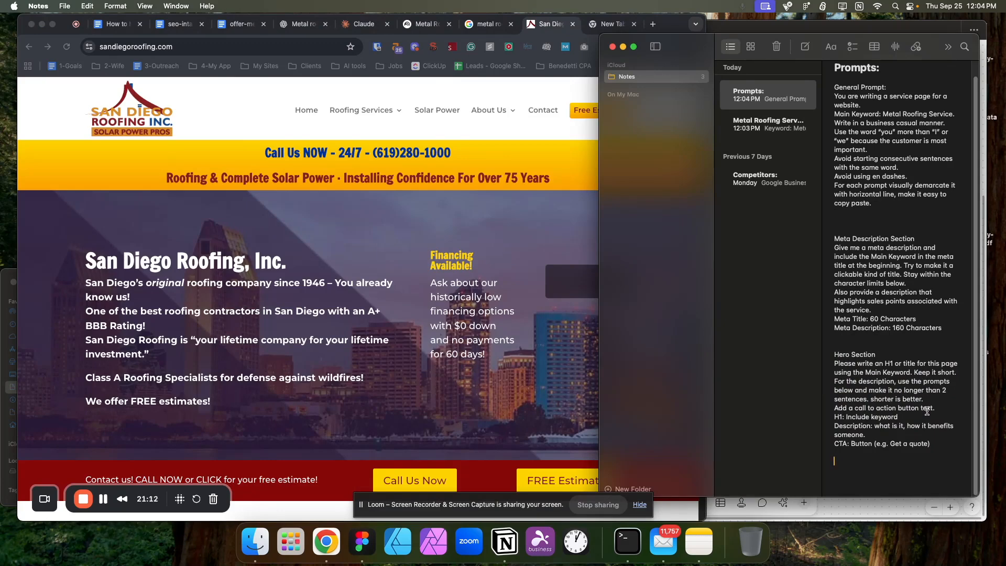
- Search Google for "donald miller copywriting" in the empty browser tab and look through the results
left_click(431, 81)
left_click(608, 24)
type("What")
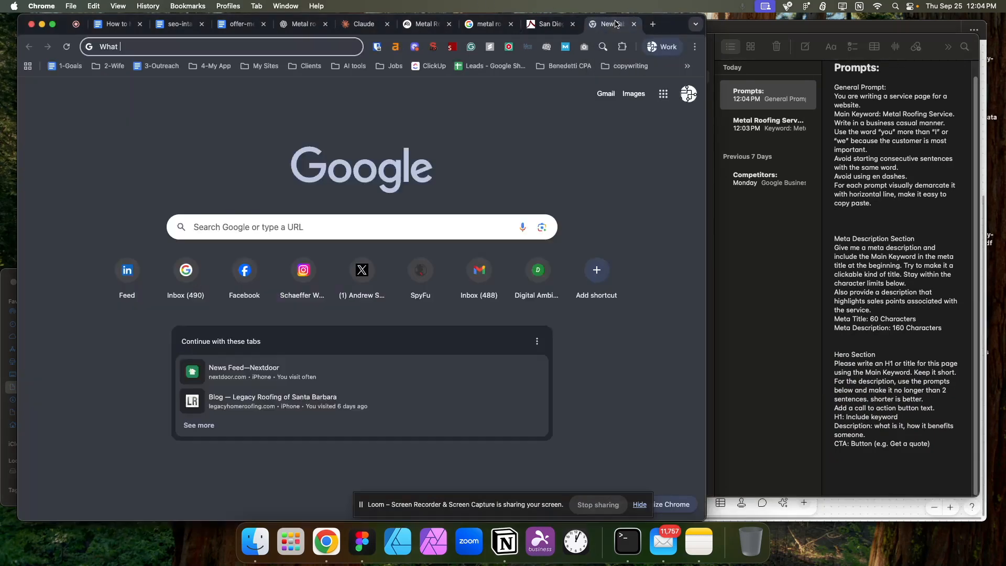
triple_click(236, 46)
type("dona")
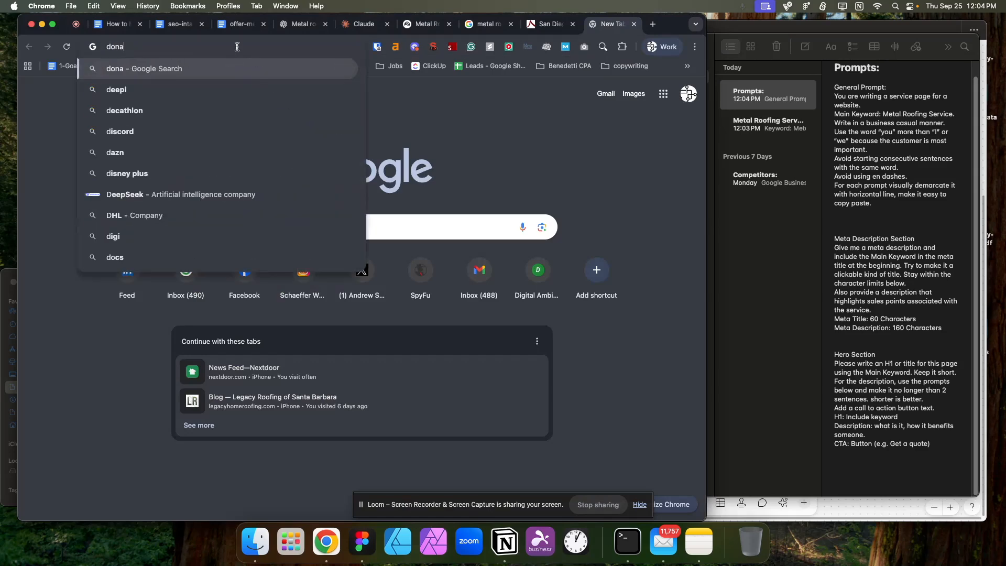
type("ld miller copywriting")
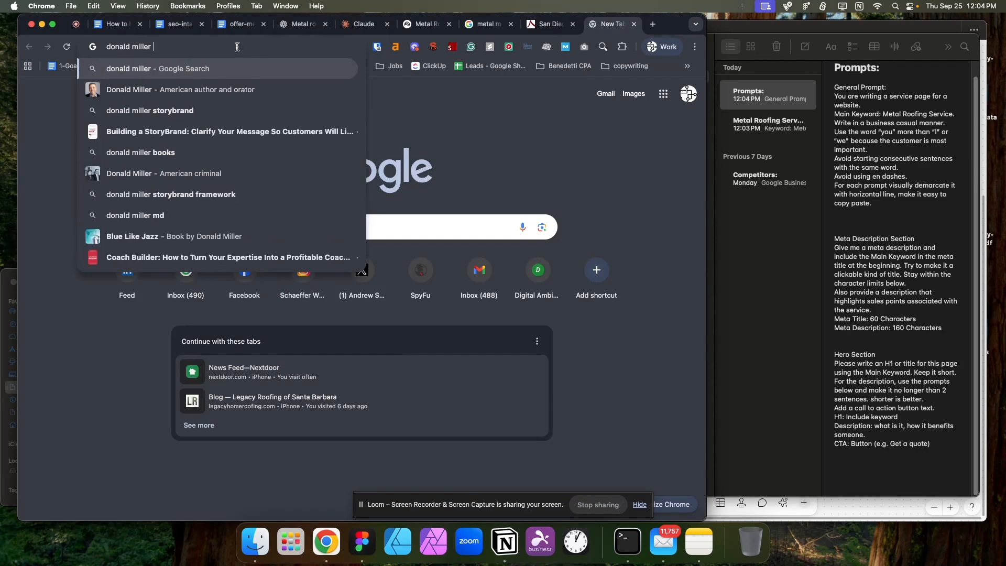
key("Return")
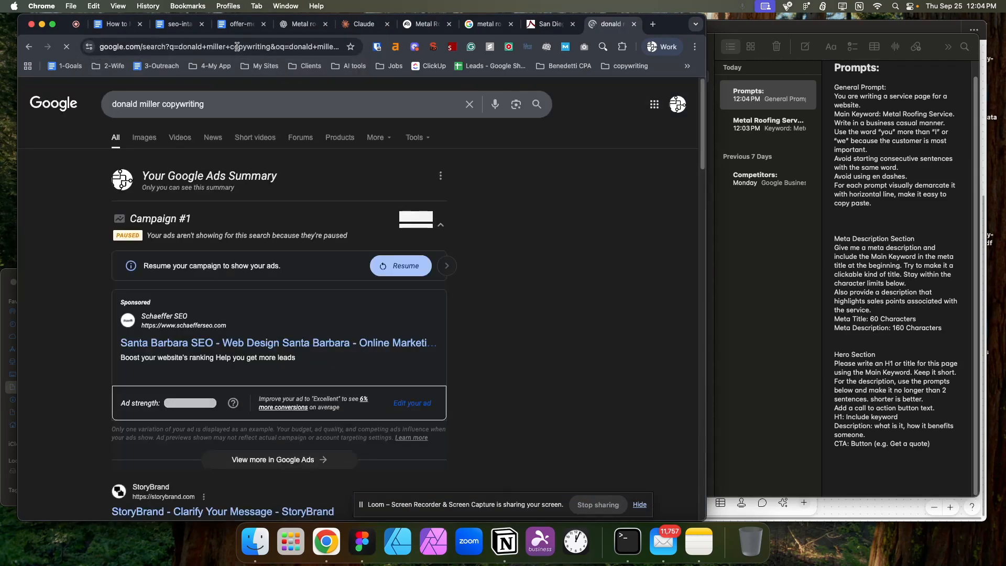
scroll(321, 316, "down", 5)
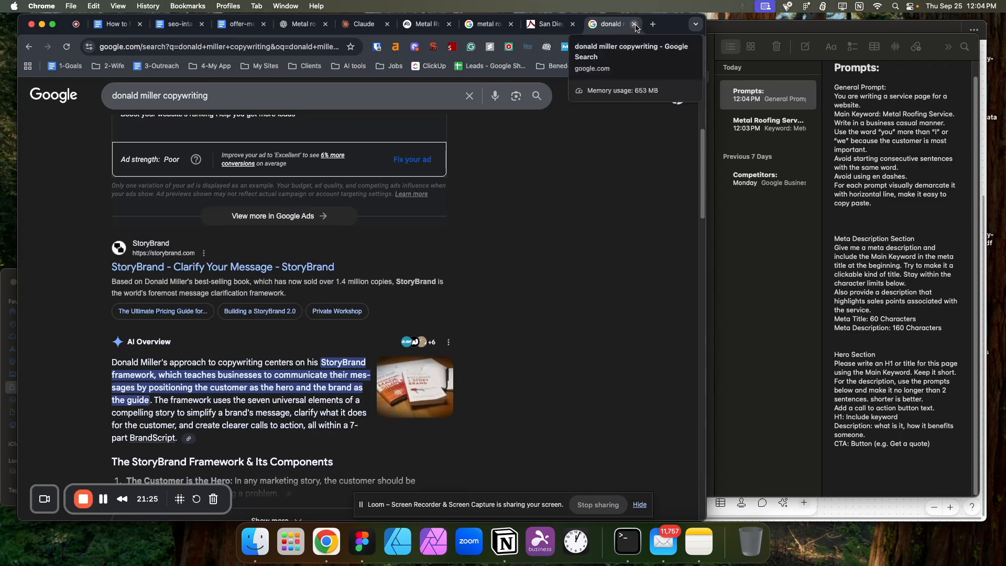
- Search Google for "best copywriters" and skim the results page
left_click_drag(258, 100, 59, 84)
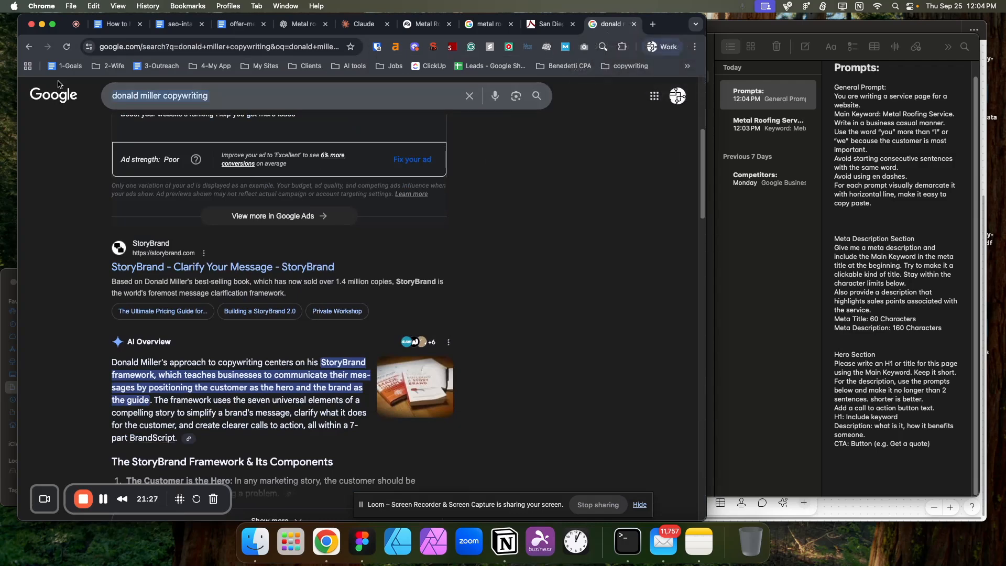
type("best copyw")
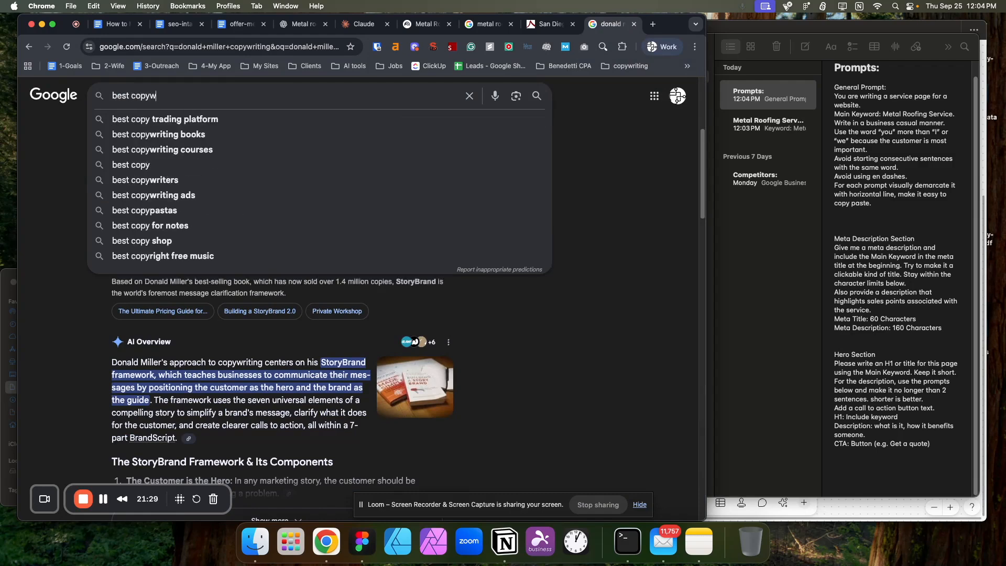
type("riters")
key("Return")
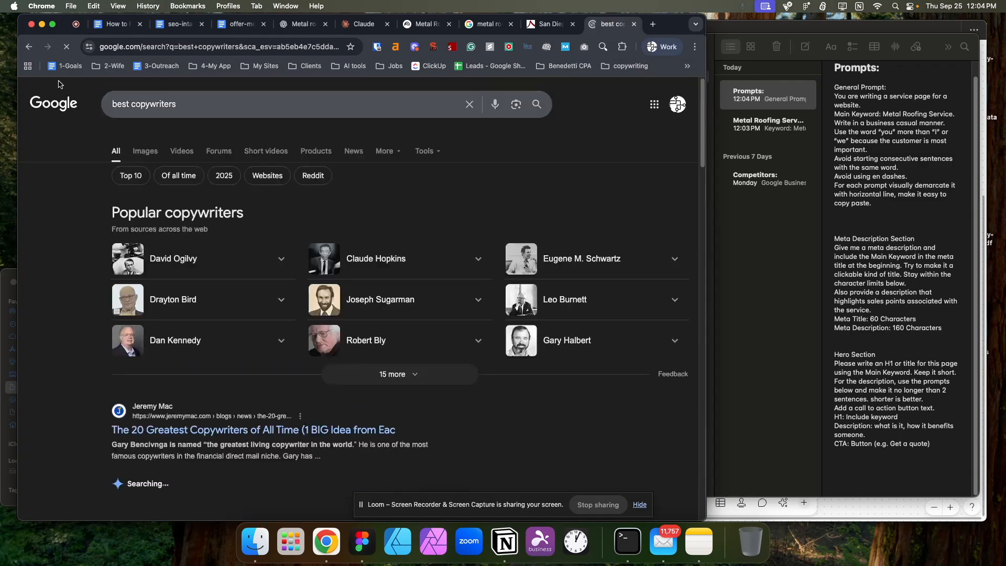
scroll(303, 325, "down", 3)
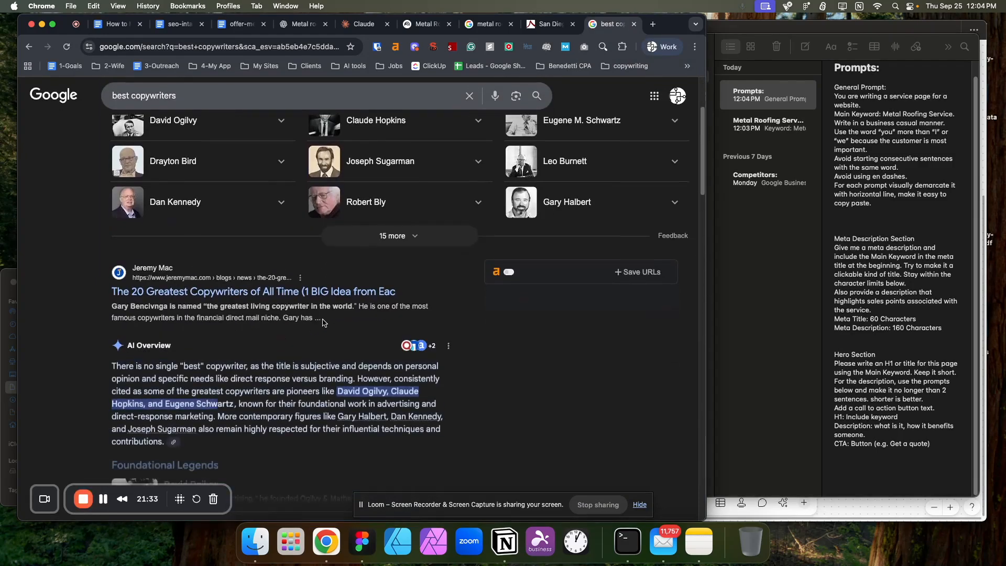
scroll(323, 323, "down", 3)
scroll(324, 321, "down", 8)
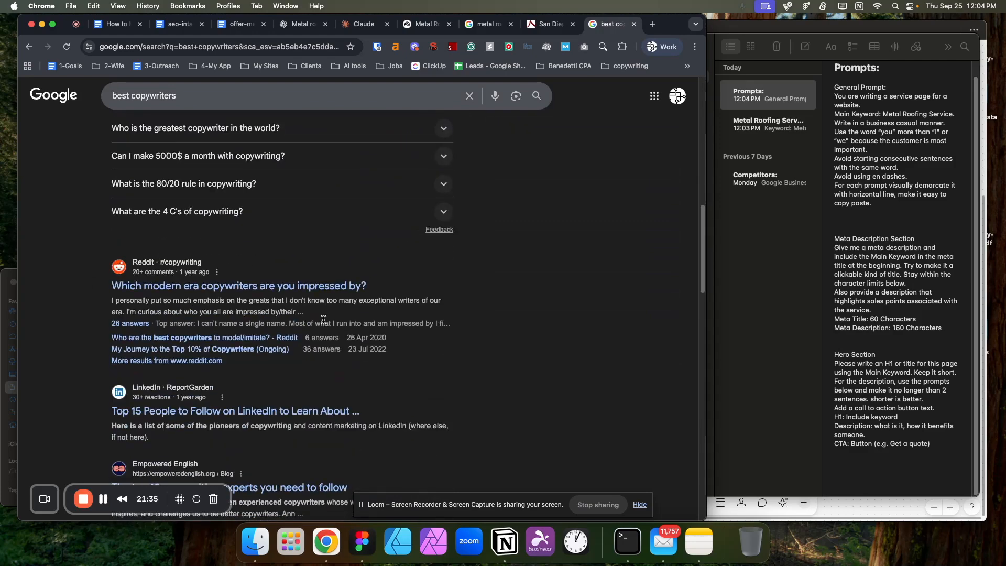
scroll(323, 320, "up", 7)
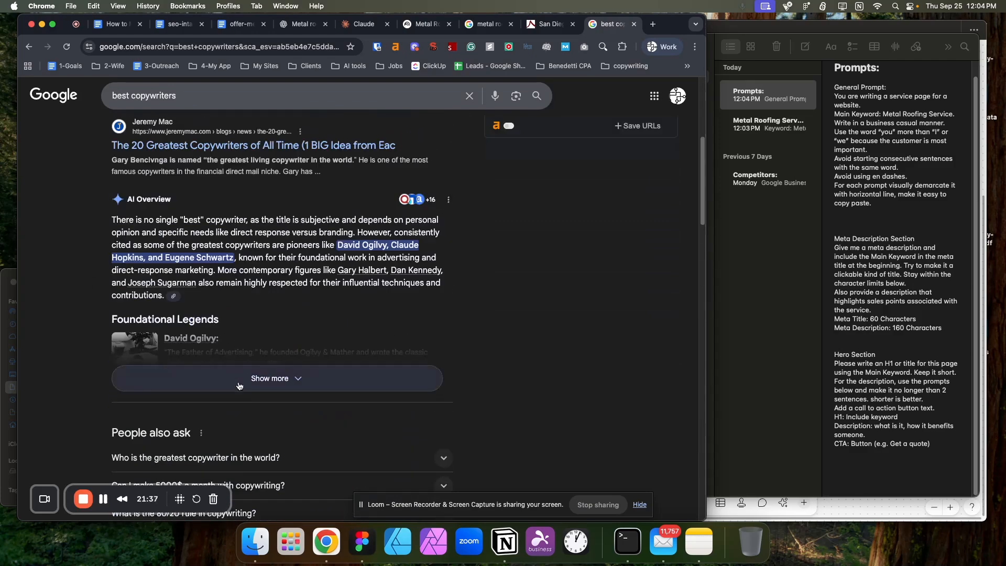
- Expand the AI Overview on the best copywriters and read through its groups of names
left_click(335, 376)
scroll(315, 319, "down", 5)
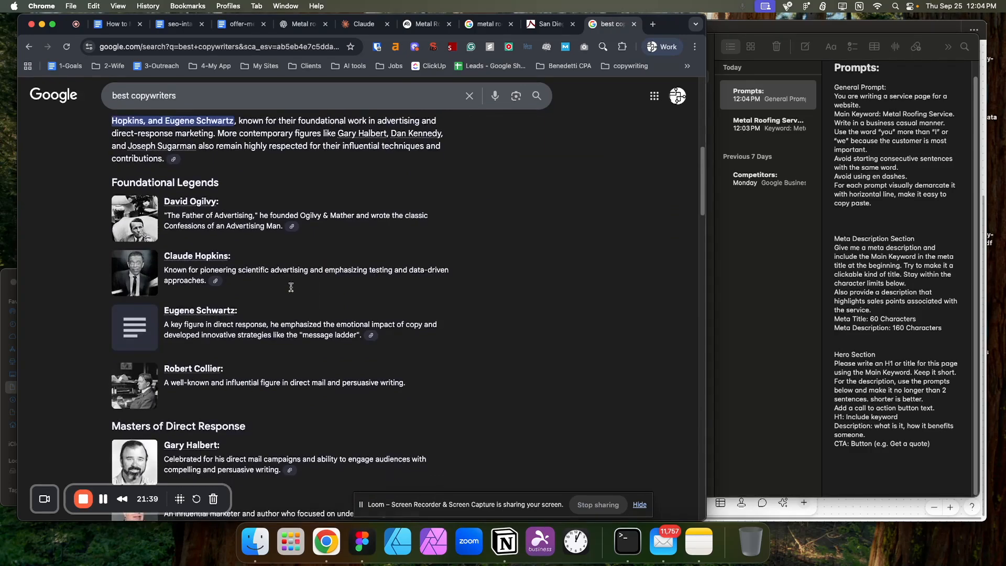
scroll(292, 291, "down", 3)
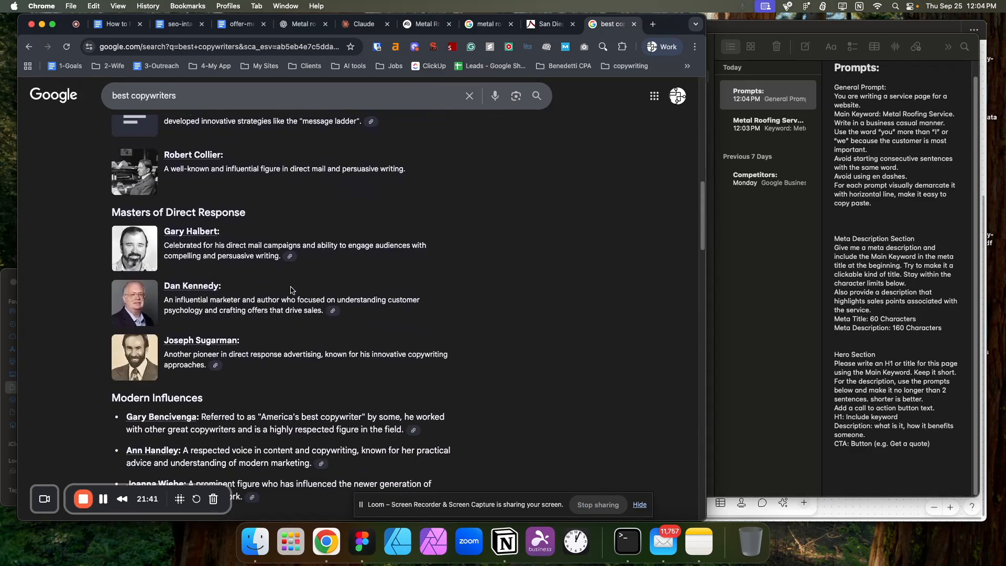
scroll(292, 291, "down", 1)
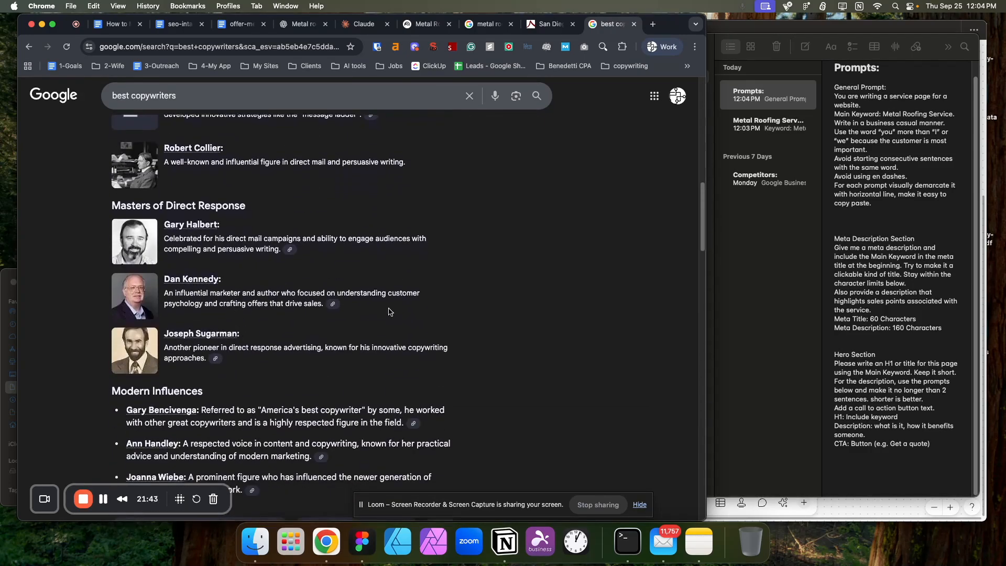
- Read the remaining names in the AI Overview and skim the rest of the "best copywriters" results
scroll(404, 309, "down", 3)
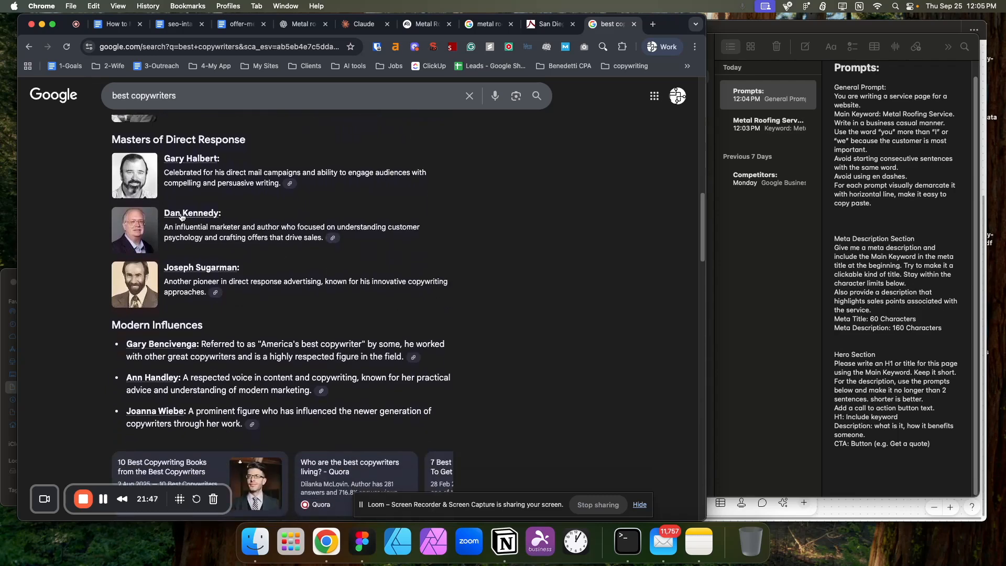
scroll(419, 235, "down", 5)
scroll(483, 257, "down", 10)
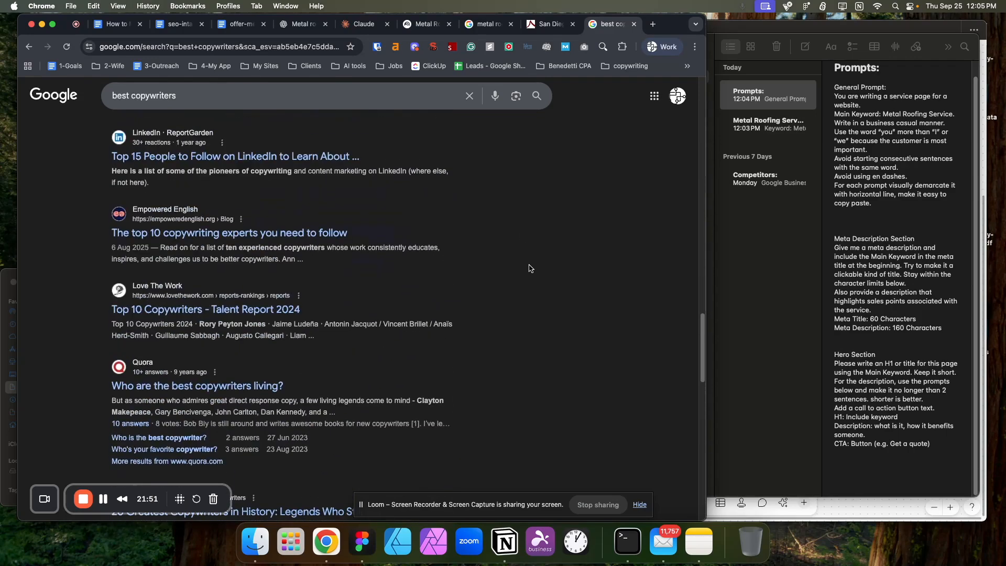
scroll(419, 262, "up", 15)
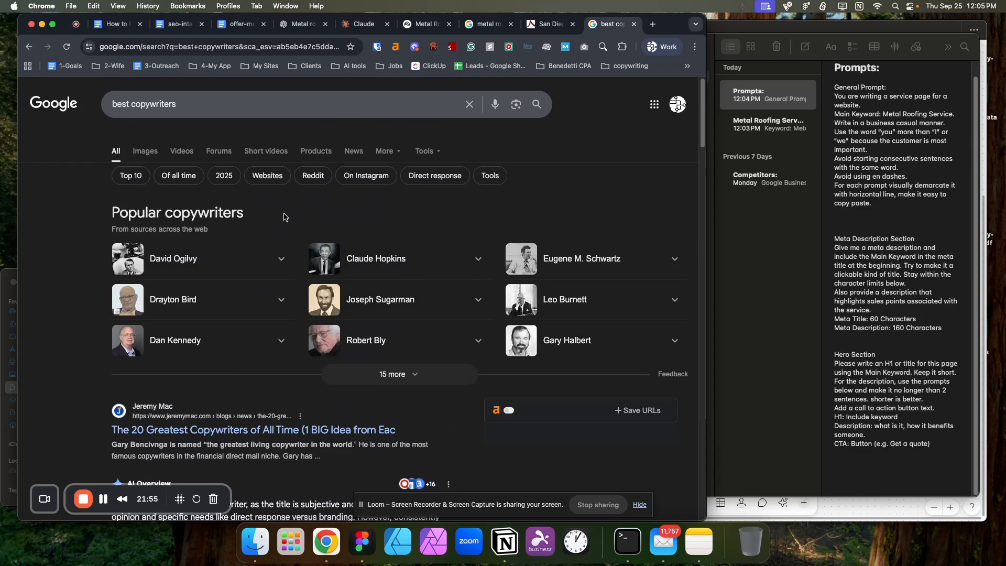
- Close the copywriters search and look over the San Diego Roofing homepage's hero area
left_click(635, 25)
scroll(474, 255, "down", 1)
scroll(474, 255, "down", 2)
scroll(474, 255, "up", 3)
scroll(474, 255, "down", 1)
- Add a "Benefits - of what we do" block with the line "6 benefits" below the Hero Section in the Prompts note
left_click(931, 468)
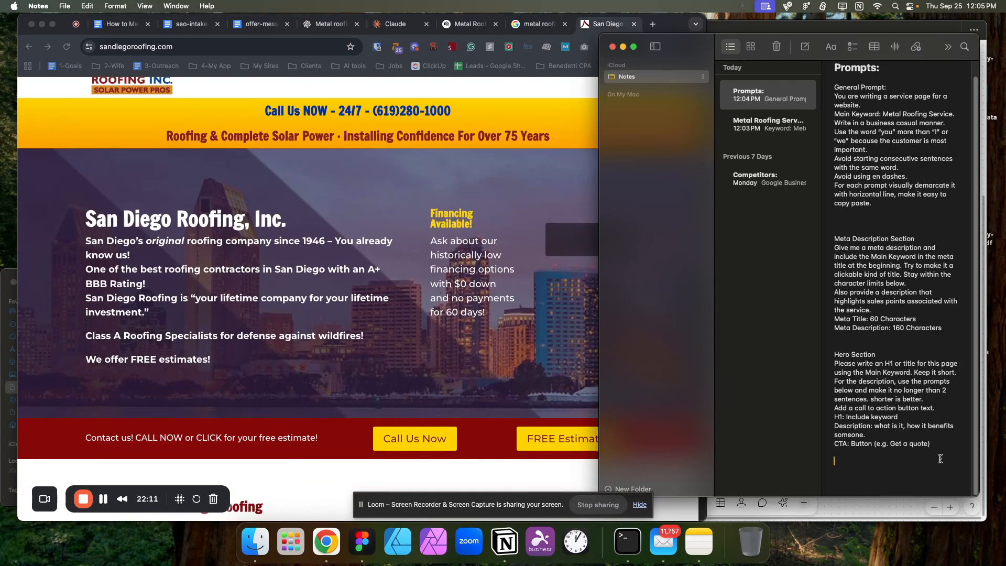
type("Benefits - of what we do")
key("Return")
type("6 benefits")
key("Return")
key("Return")
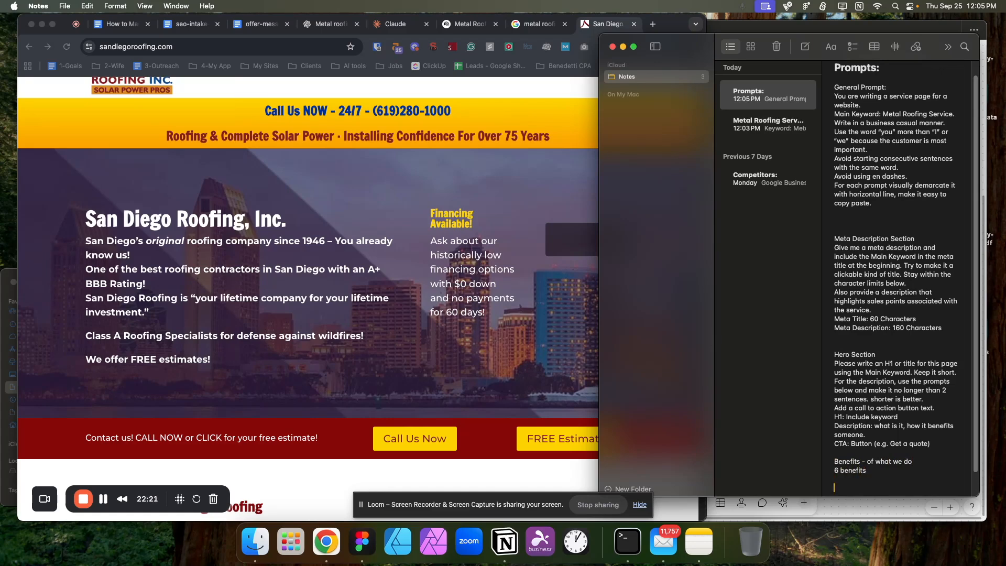
scroll(931, 441, "down", 1)
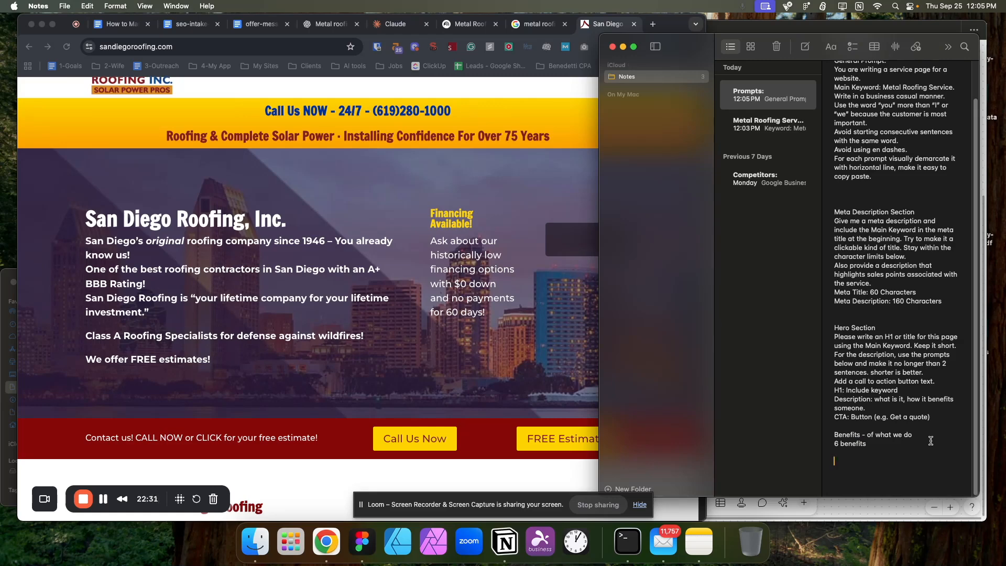
- Add the section heading "How do we stand out?" below the Benefits block in the Prompts note
type("Wh")
type("w do we stand out")
type("?")
key("Return")
key("Return")
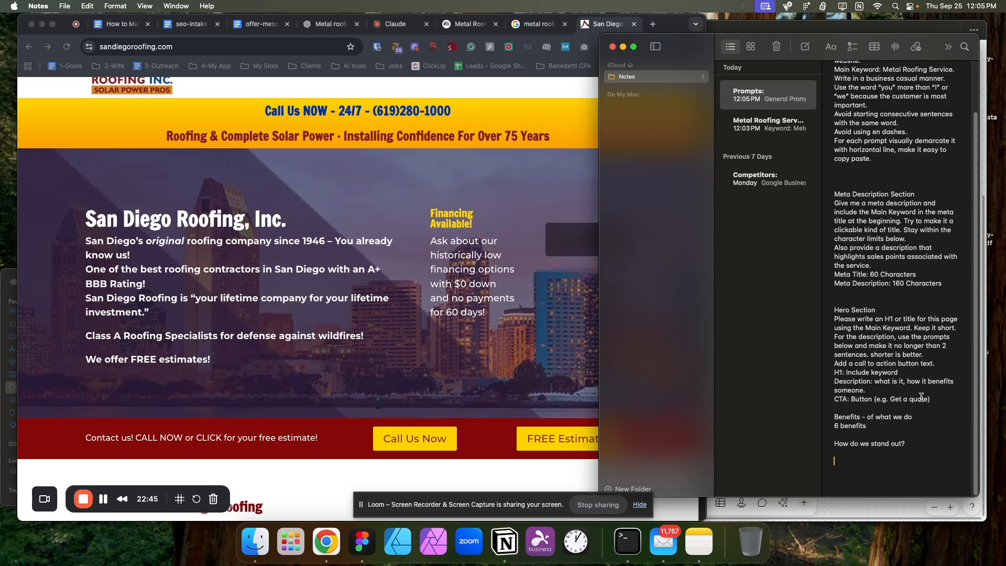
- Add a "Pain points" section with a "CTA" line beneath it at the end of the Prompts note
type("Pain points")
key("Return")
type("CTA")
- Examine the call-to-action strip below the hero on the San Diego Roofing homepage
left_click(573, 237)
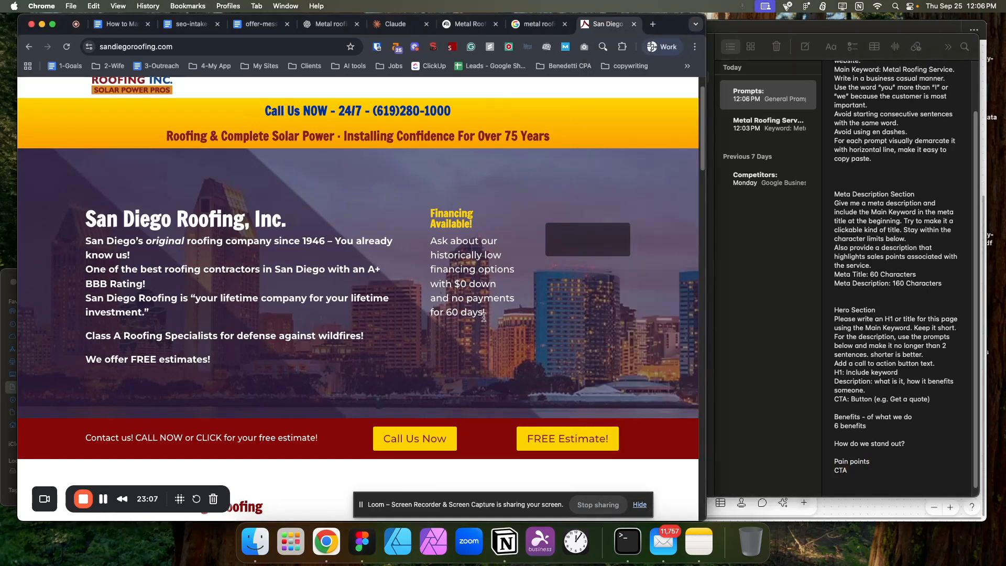
scroll(107, 102, "down", 6)
left_click_drag(85, 103, 648, 109)
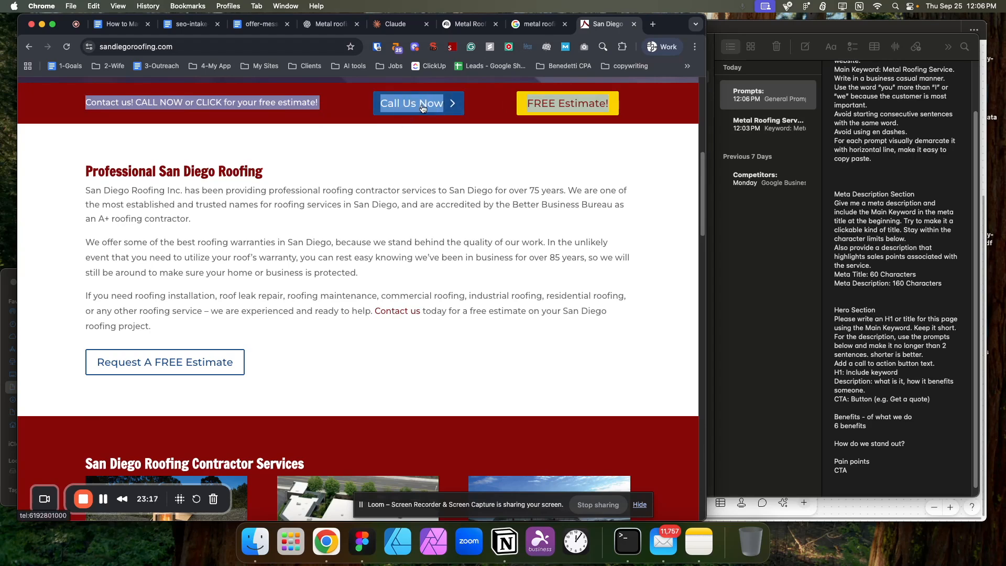
scroll(458, 145, "up", 4)
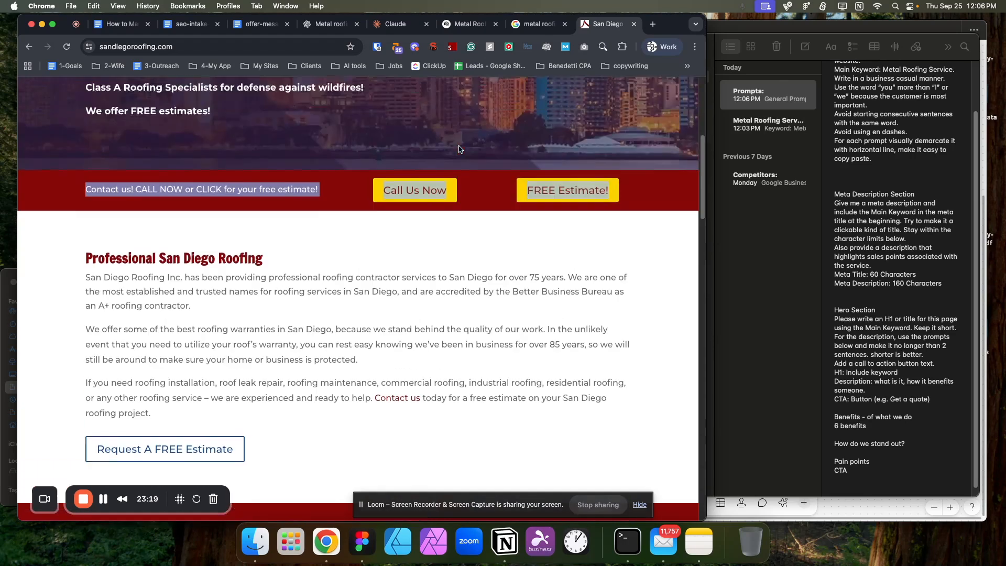
- Extend the CTA line with "- Tired of roofing companies that are late and don't communicate well?" and "Reach out to us today." on a new line
left_click(900, 467)
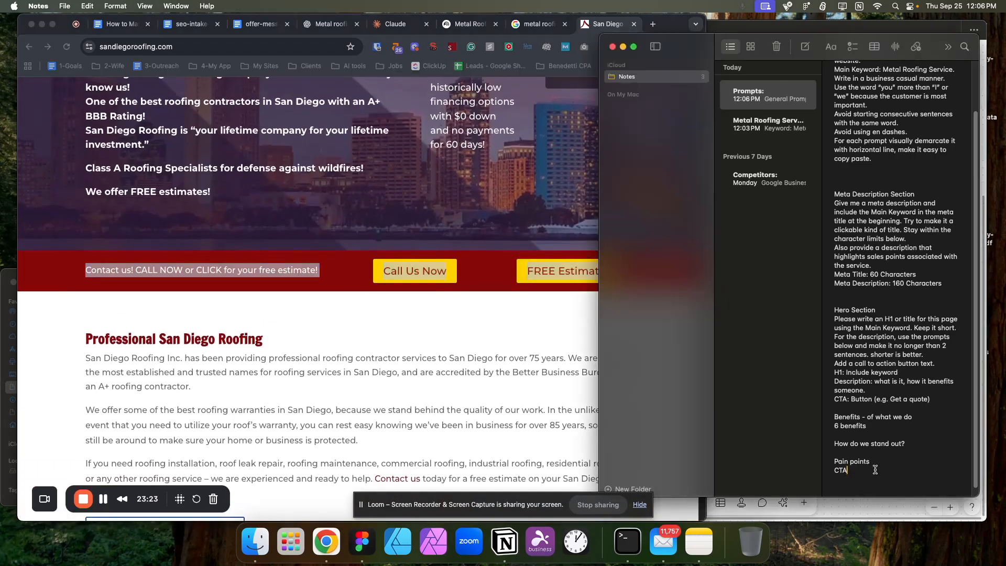
type("-  Tired of roofing companies that")
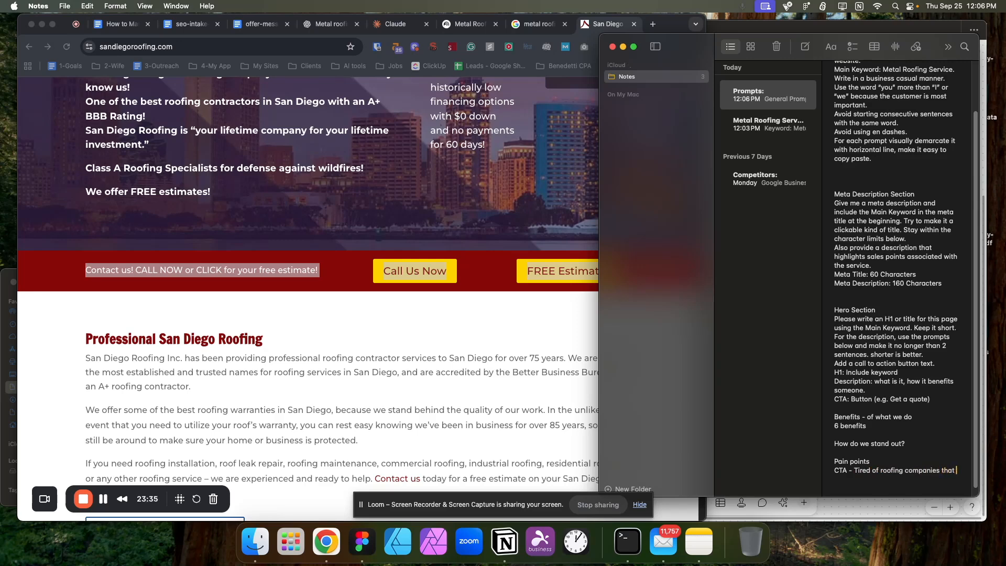
type(" are late and on")
key("BackSpace")
key("BackSpace")
type("don't communicate well?")
key("Return")
type("Reach out to us today.")
scroll(949, 482, "down", 1)
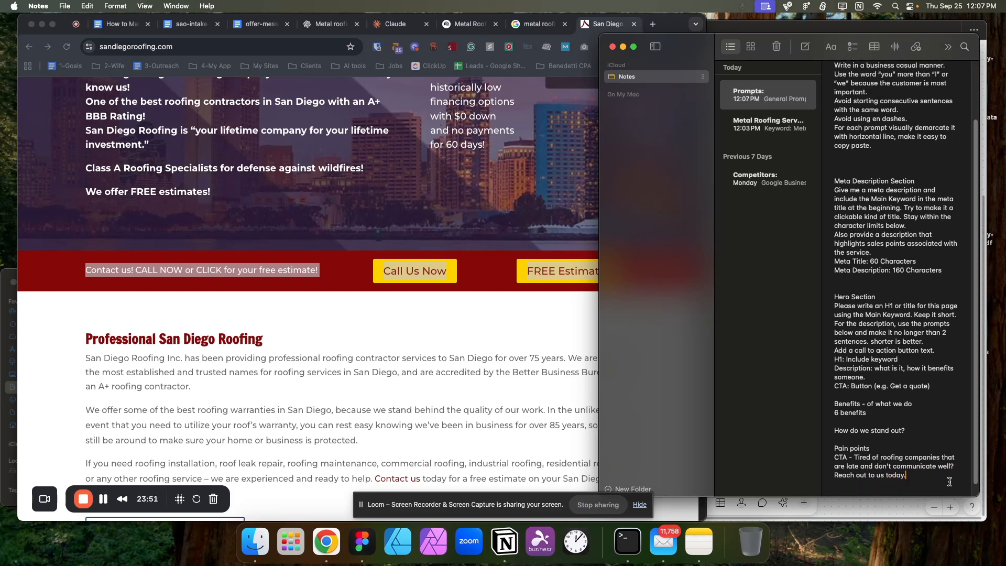
- Insert an extra blank line above the Benefits block and make room for another section at the note's end
left_click(834, 401)
key("Return")
left_click(923, 464)
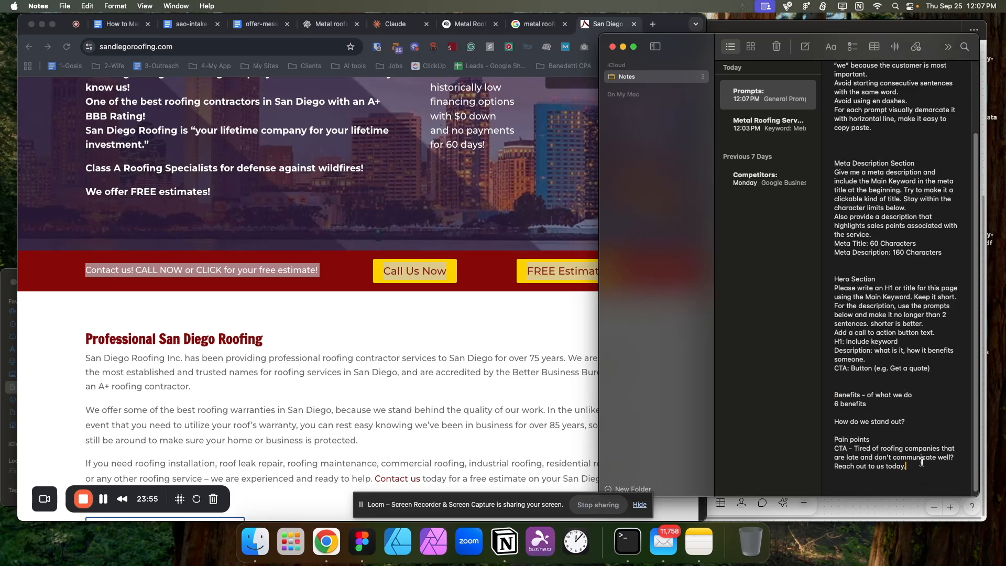
scroll(919, 439, "down", 1)
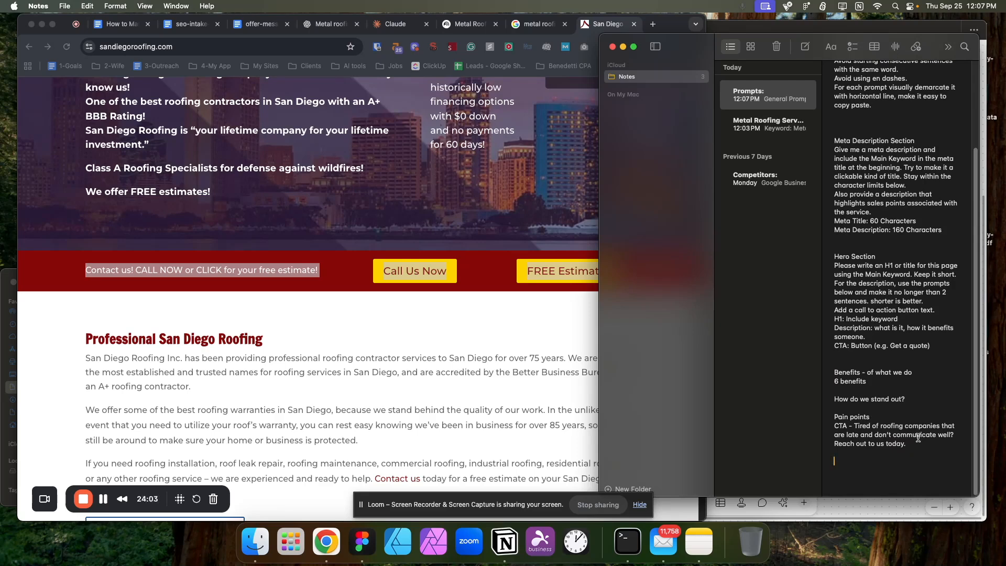
- Add a "Process" section listing "Step 1 consultation", "Step 2 you receive a bid in a timely manner" and "Step 3 We install a beautiful roof."
type("Process")
key("Return")
type("Step 1 consultation")
key("Return")
type("Step")
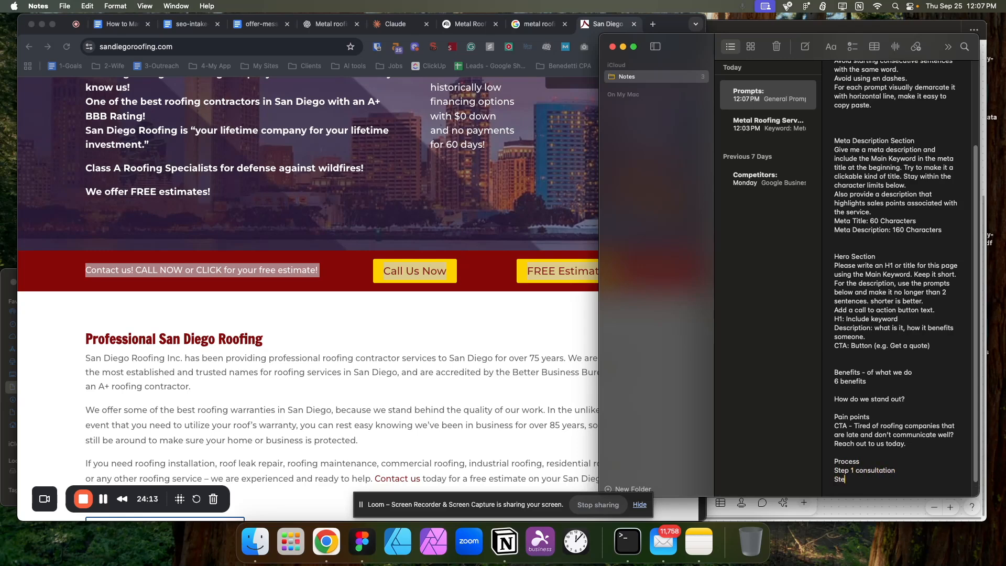
type(" 2 you receive a bid in a timely manner")
key("Return")
type("Step 3 We")
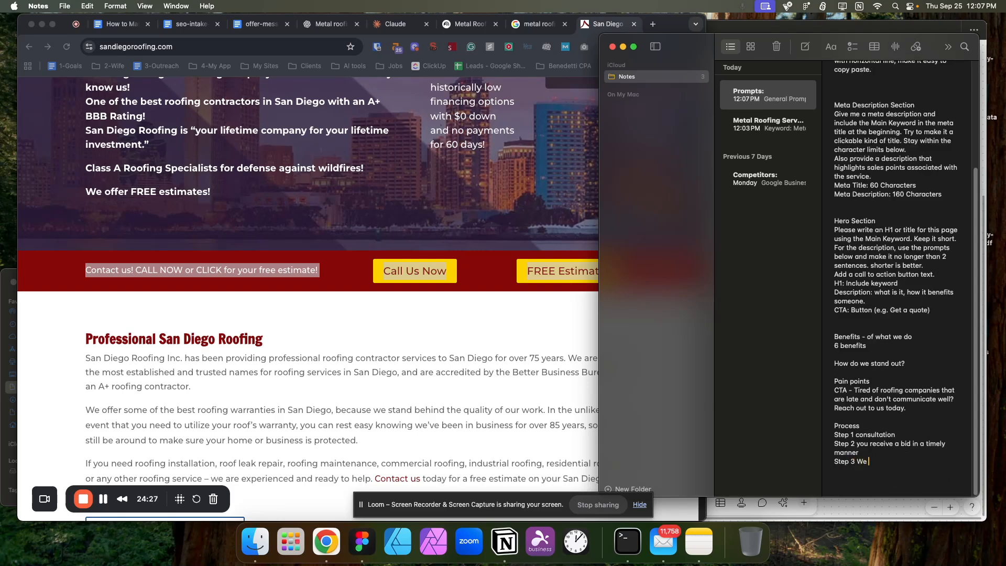
type(" install a beautiful roof.")
key("Return")
- Add the section line "Pricing - Range of prices. And qualify with a button to get a quote." below the Process steps
type("Pricing")
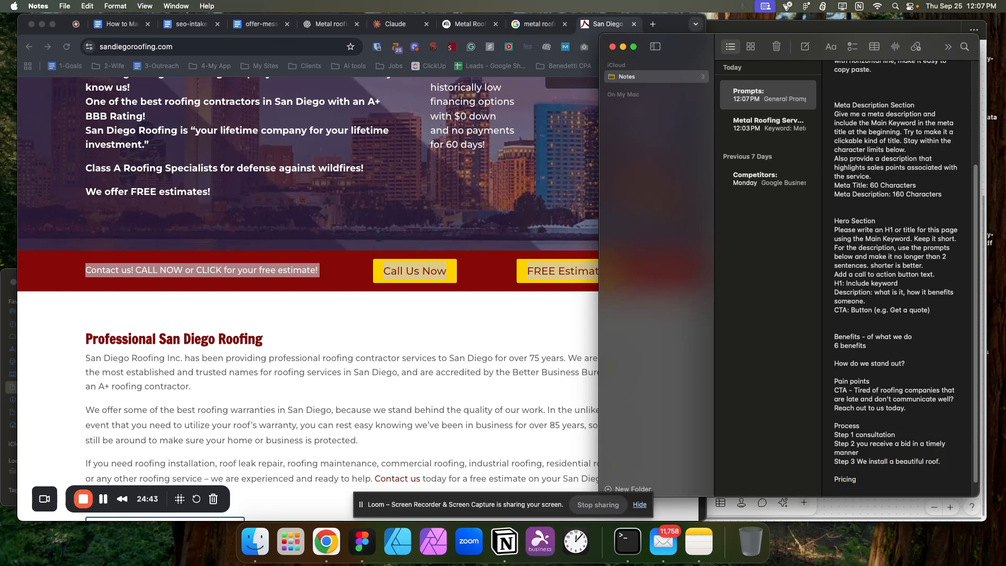
scroll(922, 444, "down", 1)
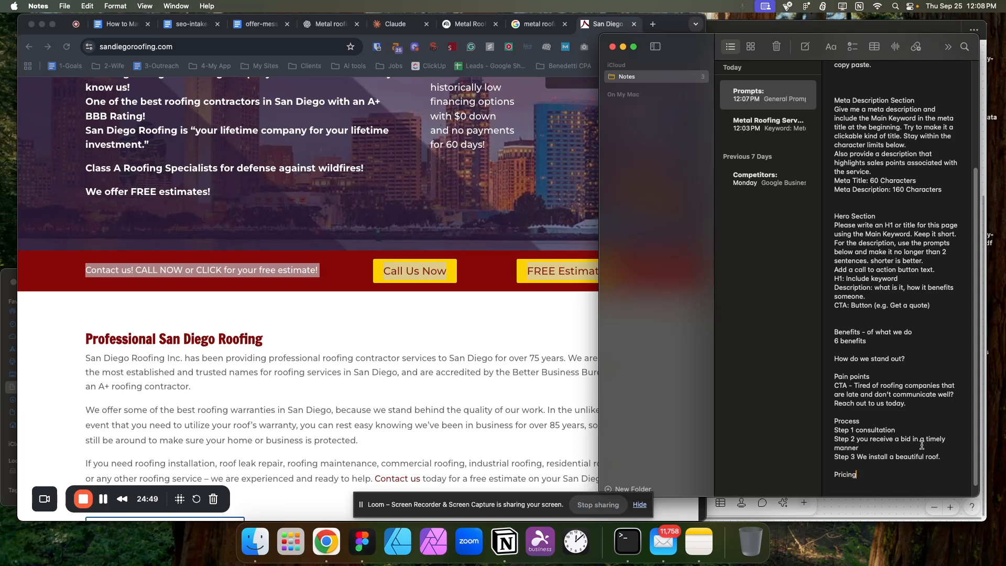
type("-")
type("Range of prices. And qu")
type("by")
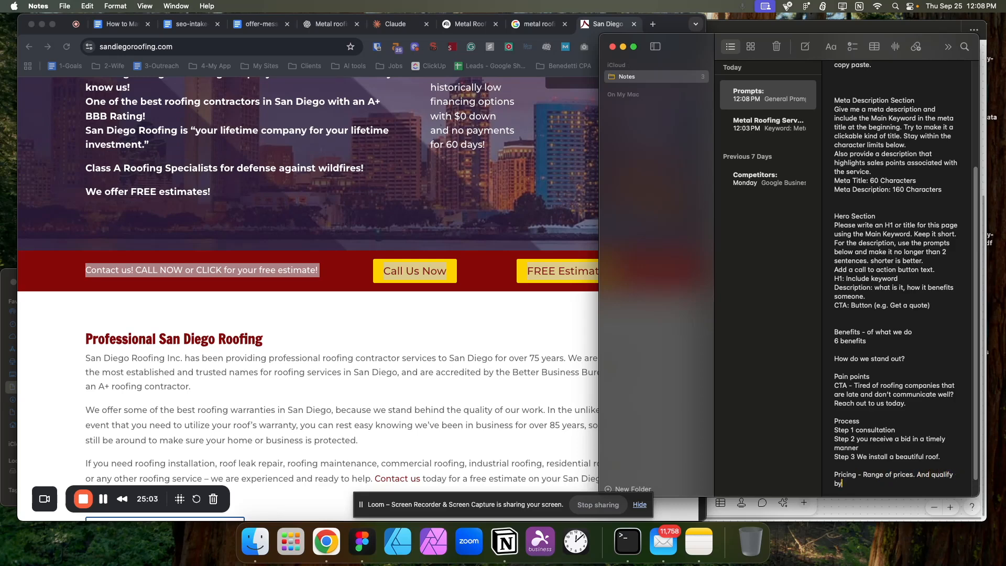
key("BackSpace")
key("BackSpace")
type("with a button to get a quote.")
key("Return")
key("Return")
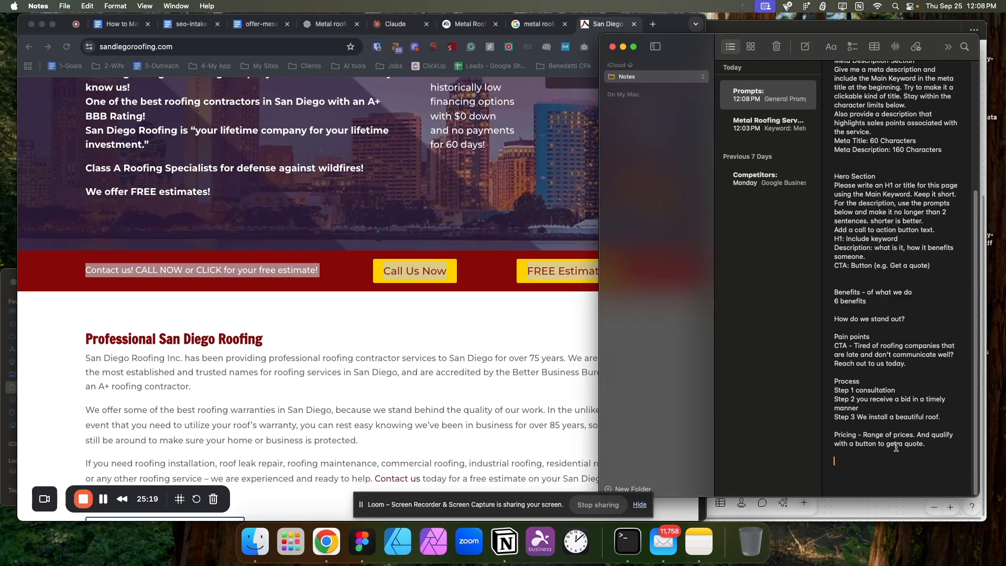
- Add the section line "Mini About Us - Scratches the itch people have to know who you are." below Pricing
type("A")
key("BackSpace")
type("Mini About Us - Scratches the itch people")
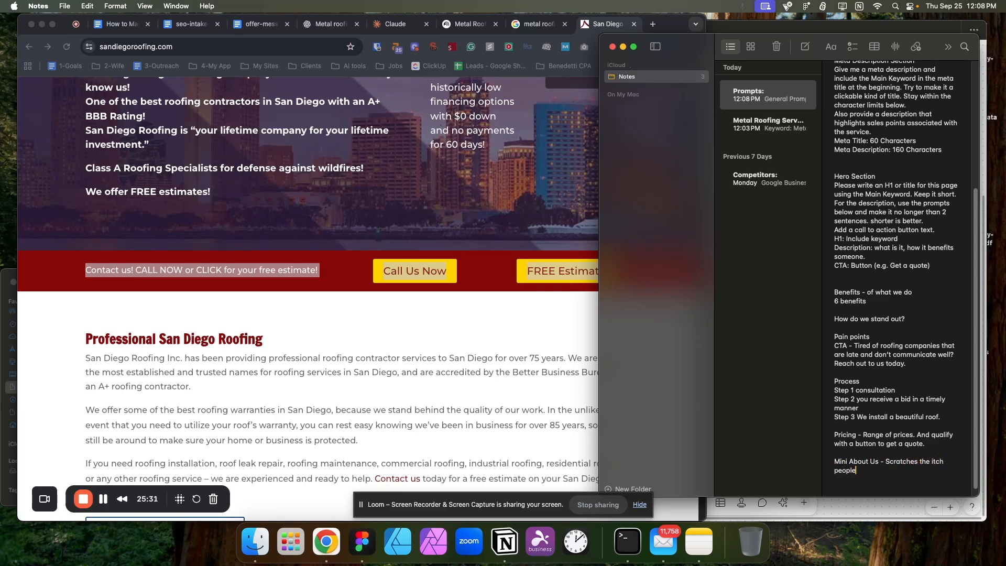
type(" have to know who you are.")
- Review the San Diego Roofing homepage's content sections from the company introduction down to the solar panel installation text
left_click(539, 375)
scroll(538, 375, "down", 8)
scroll(511, 343, "up", 3)
left_click_drag(70, 209, 404, 434)
scroll(411, 371, "down", 4)
scroll(412, 372, "down", 5)
left_click_drag(61, 121, 599, 436)
scroll(599, 436, "down", 10)
scroll(348, 263, "up", 3)
left_click_drag(83, 154, 250, 256)
- Add "button to the About Us page." beneath the Mini About Us line in the Prompts note and leave room below
left_click(935, 460)
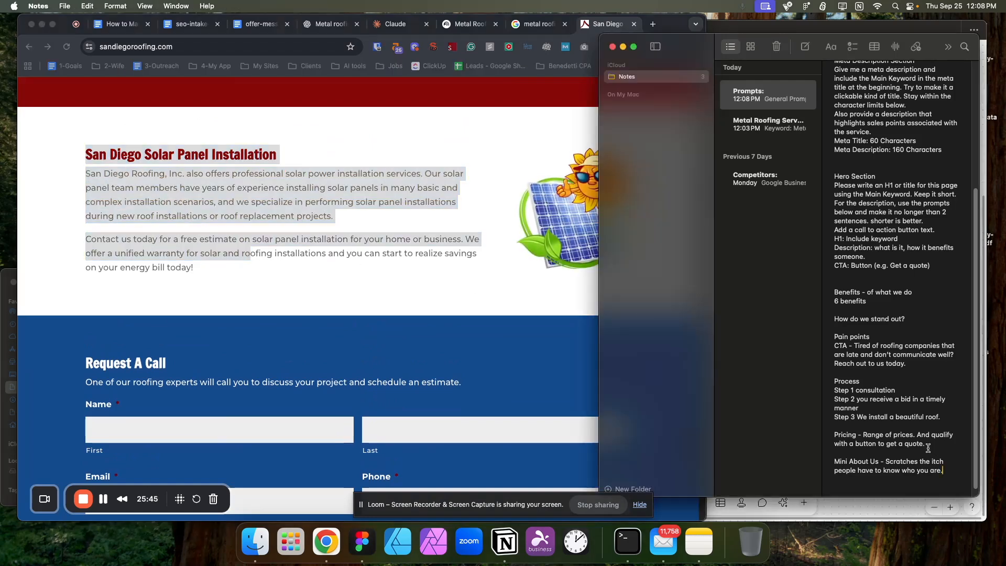
scroll(915, 403, "down", 1)
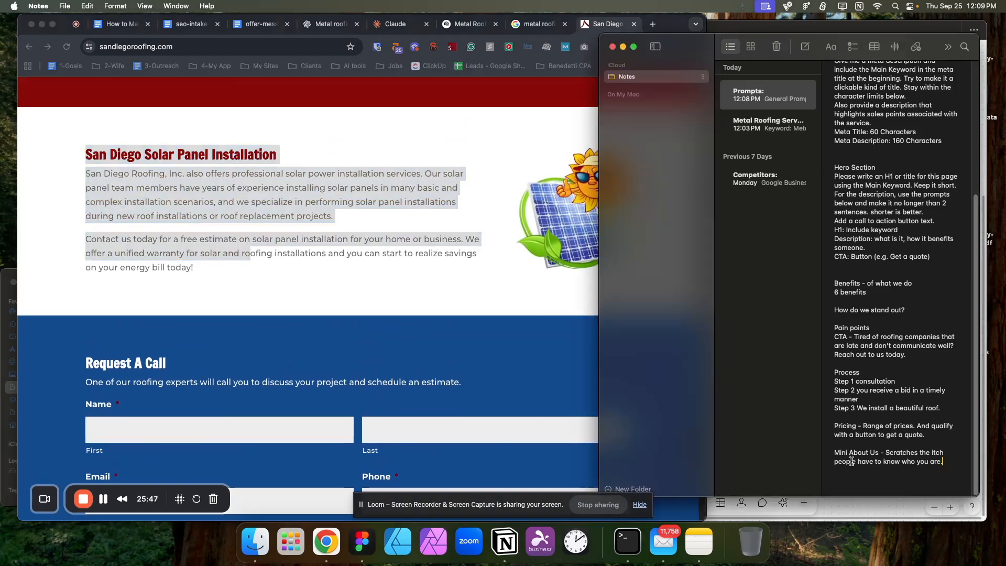
left_click_drag(835, 453, 944, 462)
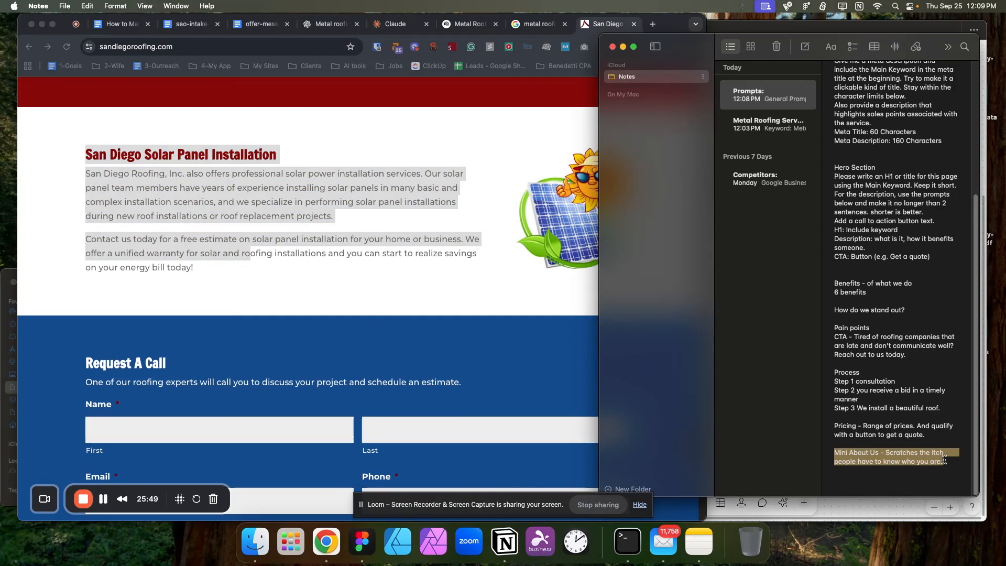
left_click(944, 463)
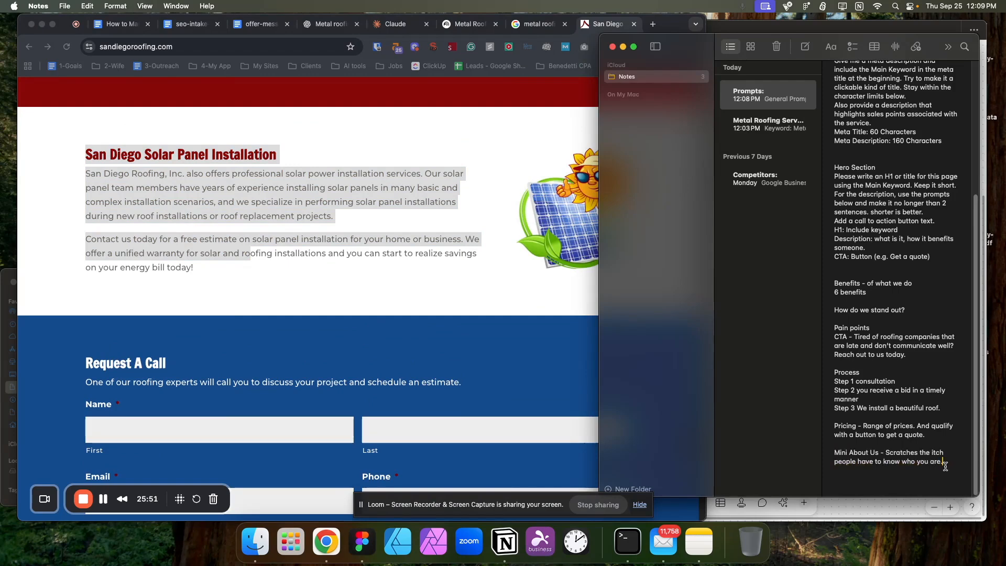
key("Return")
type("button to the About Us")
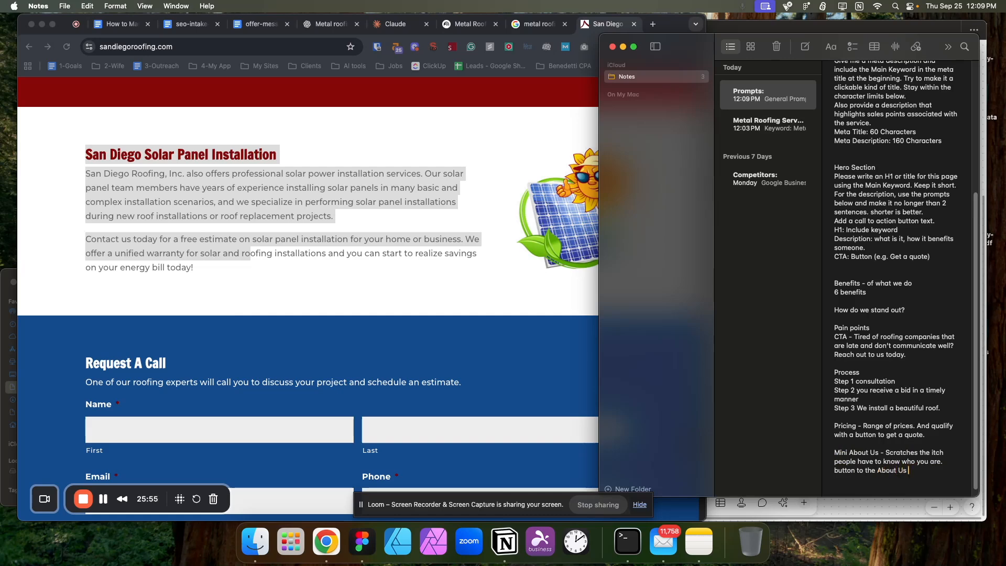
type(" page.")
key("Return")
key("Return")
scroll(932, 382, "down", 2)
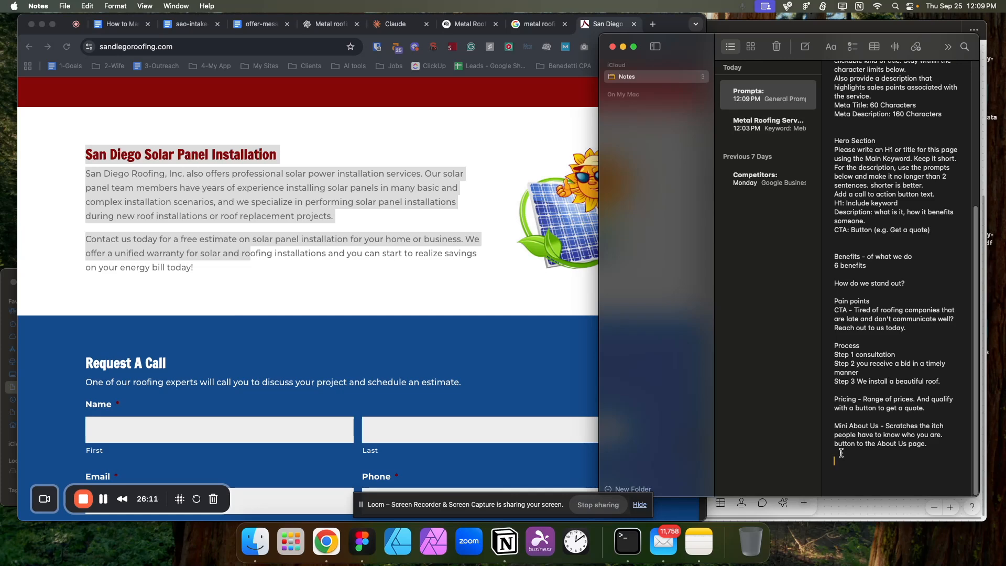
- Add a "Long Form Section -" block with the lines "Expand on the benefits" and "Bring other points" at the end of the note
type("Form Section")
type(" -")
type("Expand on the ")
type("benefits")
left_click_drag(836, 256, 878, 264)
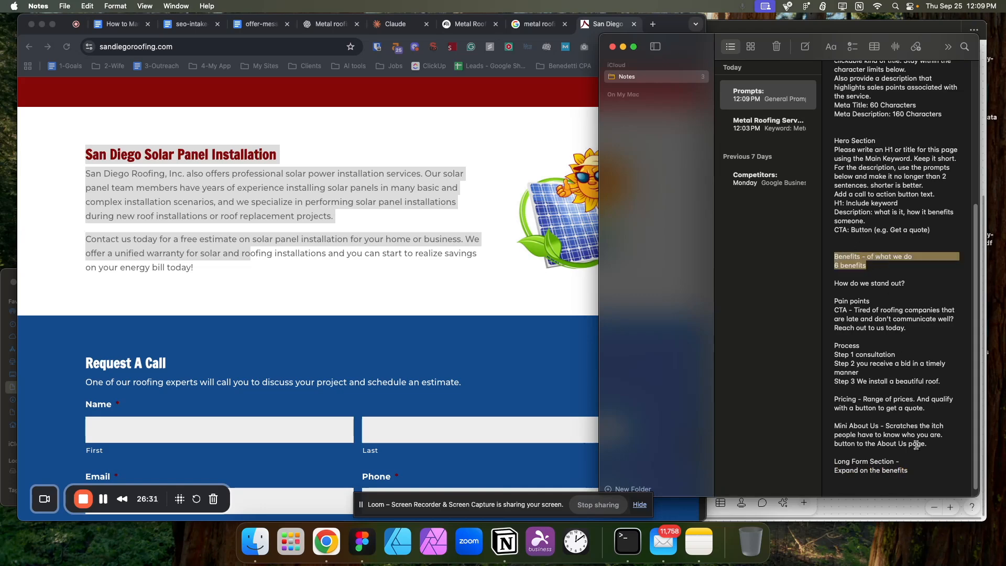
left_click(925, 471)
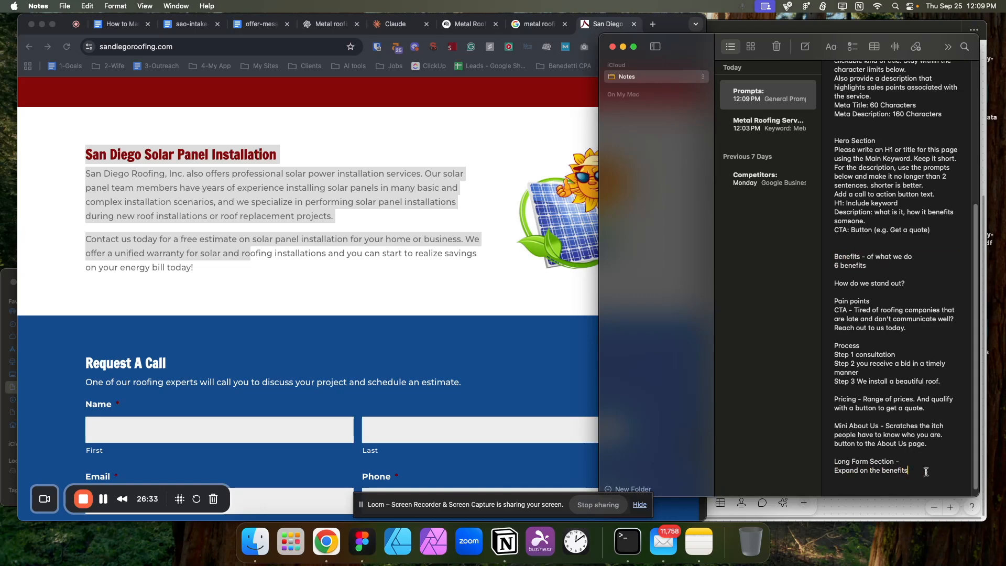
key("Return")
type("Bring other points")
scroll(934, 429, "down", 1)
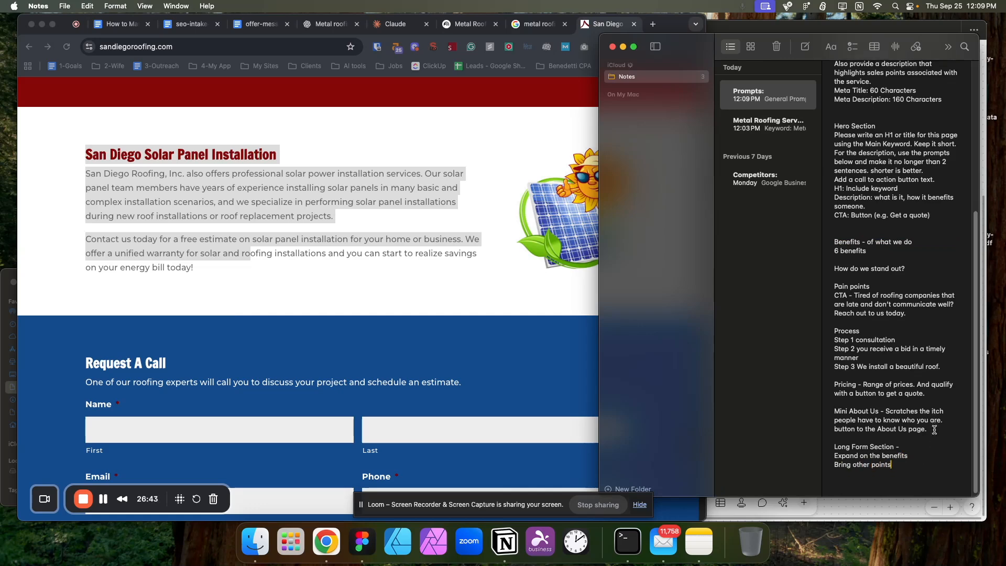
key("Return")
scroll(914, 434, "down", 1)
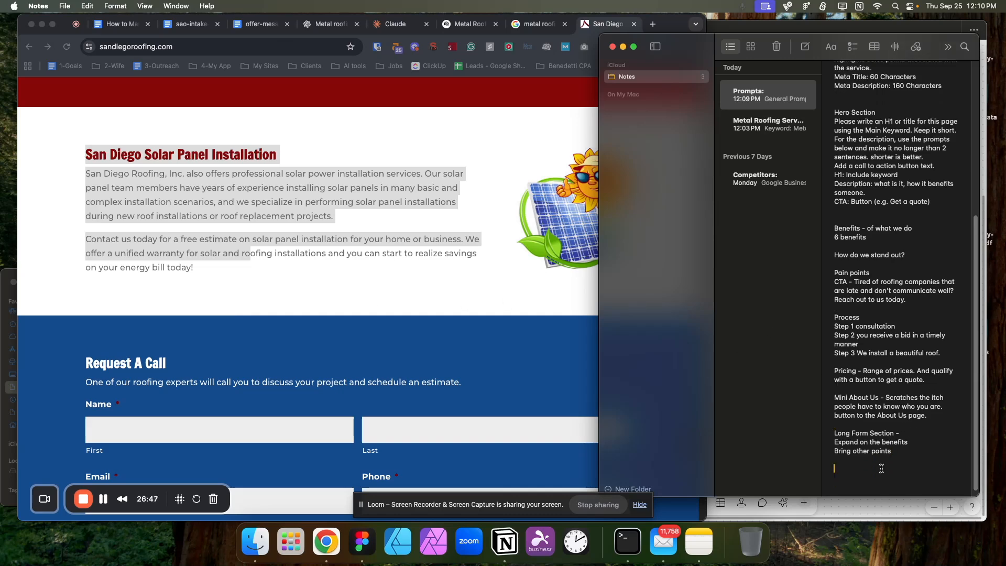
scroll(927, 445, "down", 1)
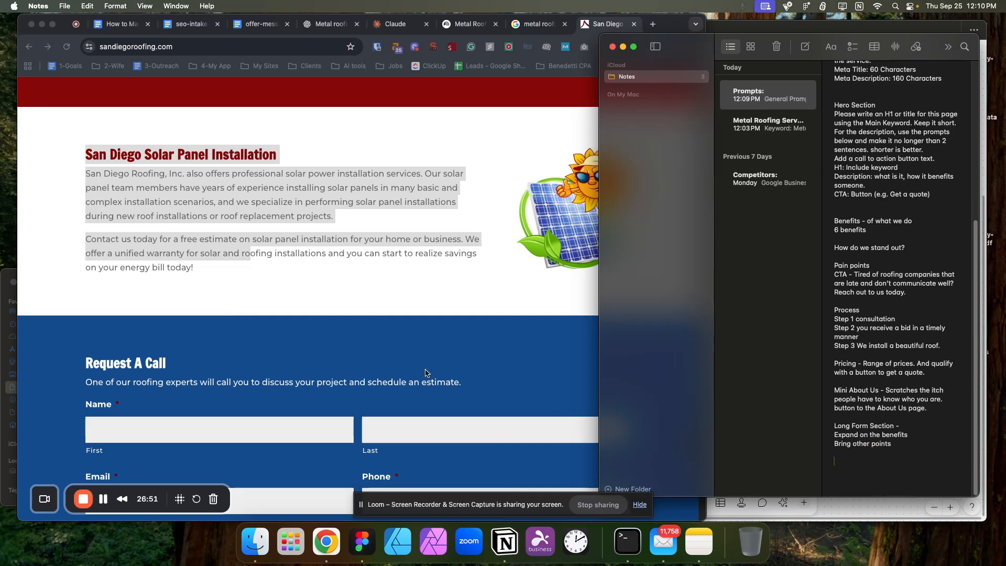
- Open schaefferseo.com in a new browser tab and highlight the three selling points in the strip above the SEO Service section
left_click(423, 345)
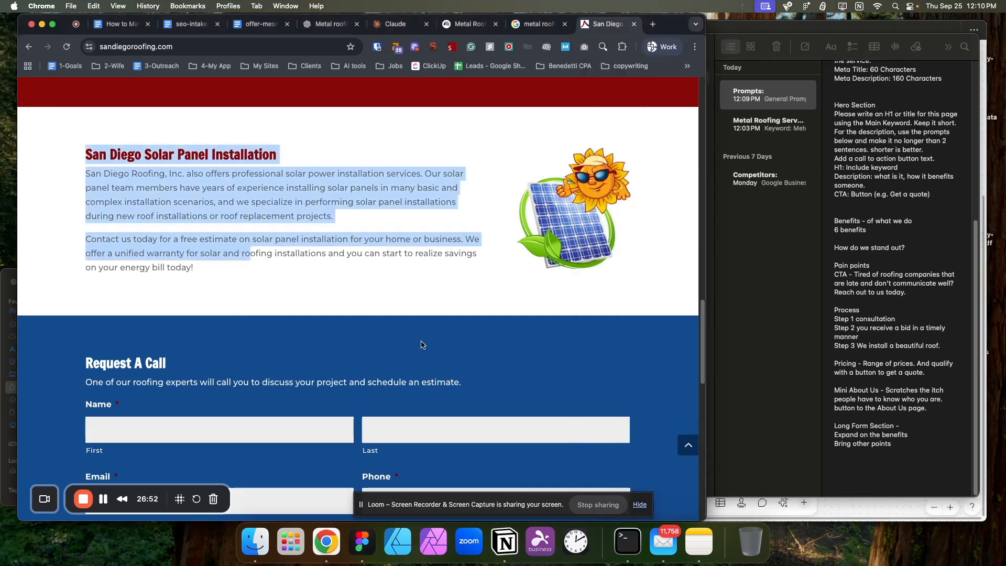
left_click(652, 25)
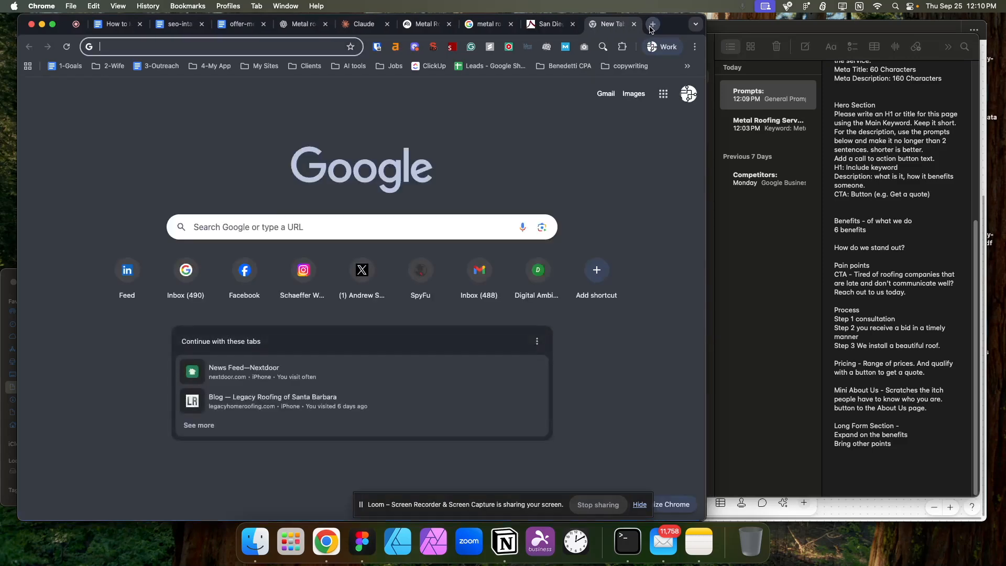
type("schaefferseo.com")
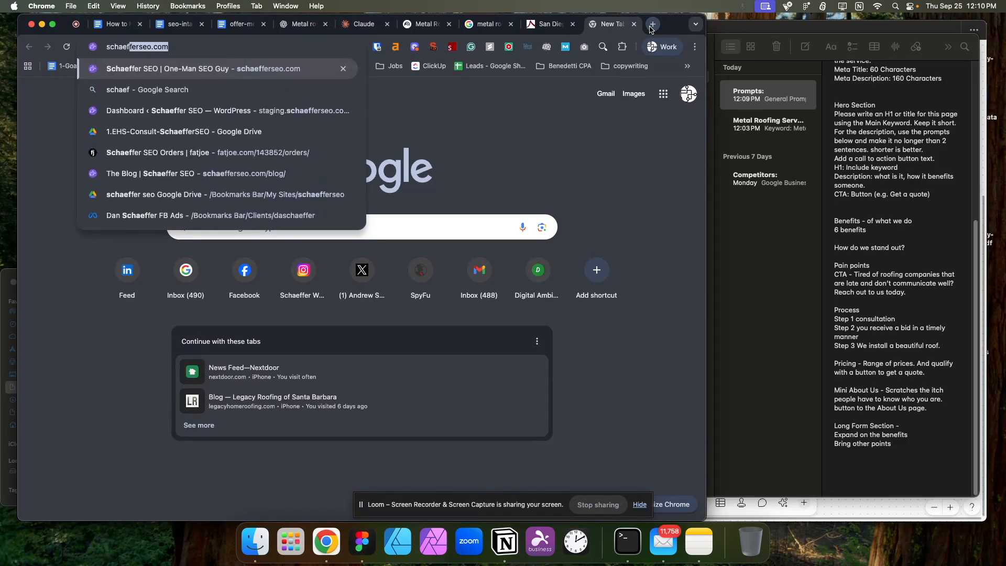
key("Return")
scroll(491, 293, "down", 5)
scroll(503, 332, "down", 3)
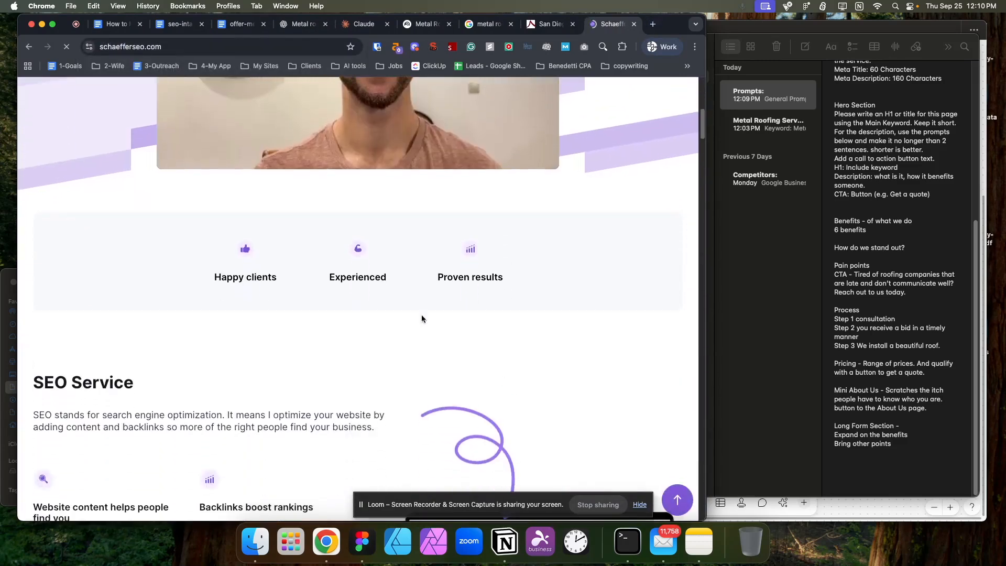
left_click_drag(248, 251, 523, 281)
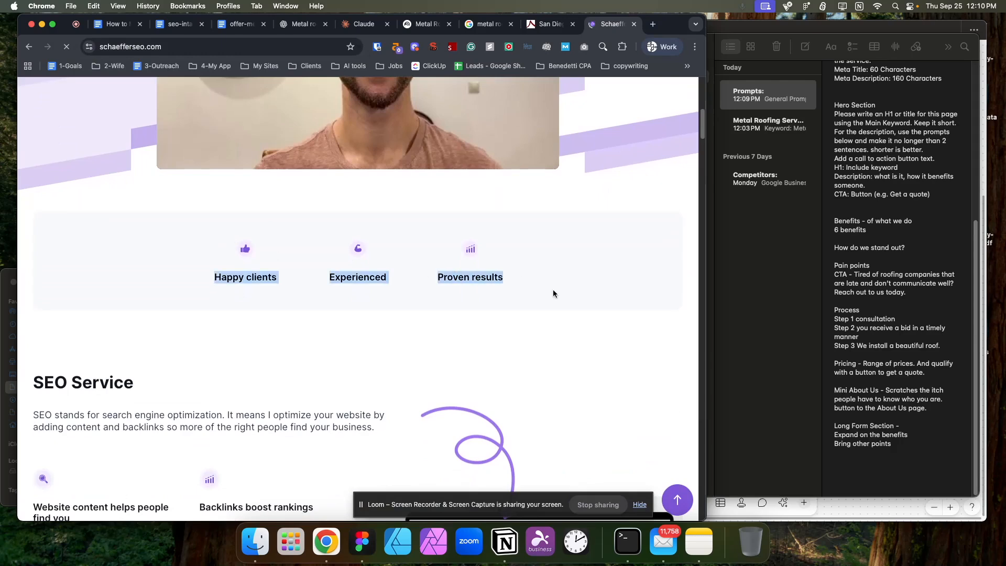
scroll(552, 290, "down", 1)
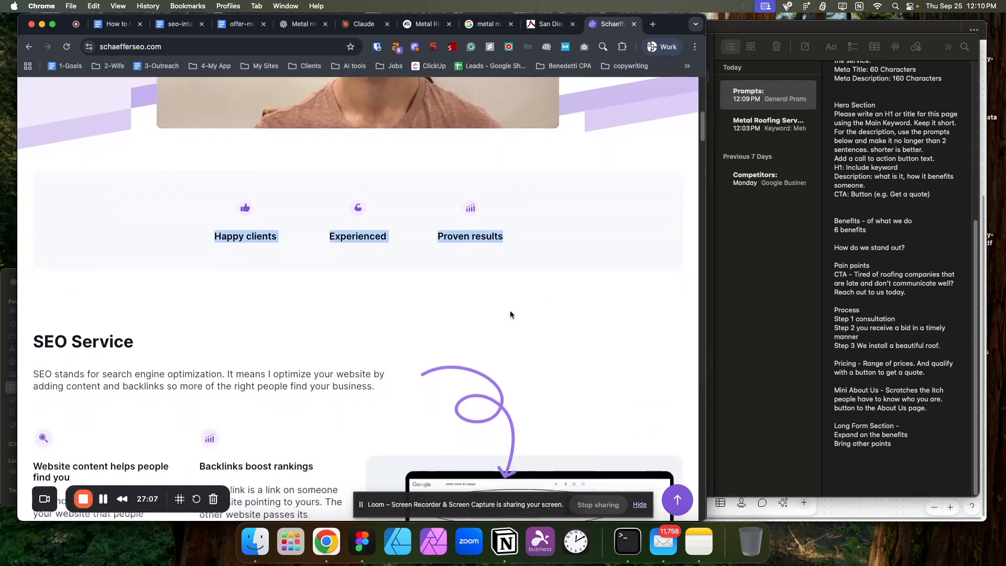
- Add the line "Callout Section - 3 big selling points for your business" at the end of the Prompts note
left_click(897, 349)
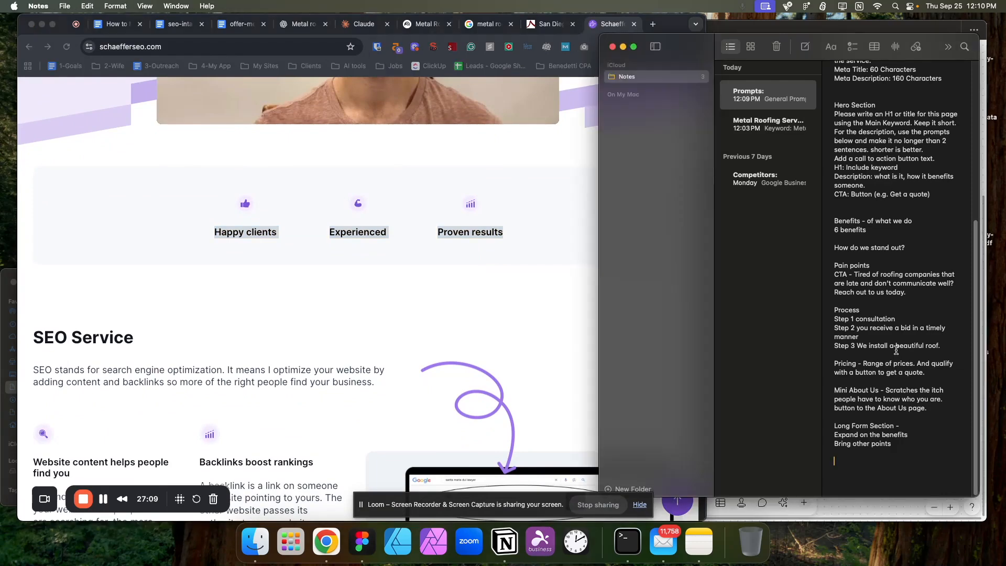
type("Callout Section - 3 big selling point")
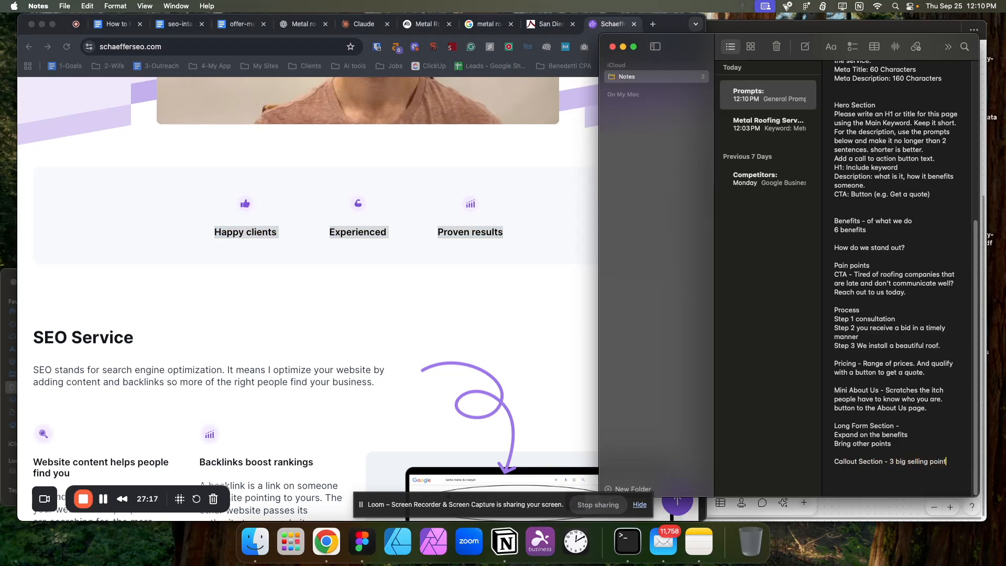
type("s for your business")
- Using the homepage's testimonial slider as reference, add "Testimonials - People who attest to your work." below the Callout Section line in the note
left_click(480, 313)
scroll(502, 296, "down", 5)
scroll(126, 226, "up", 2)
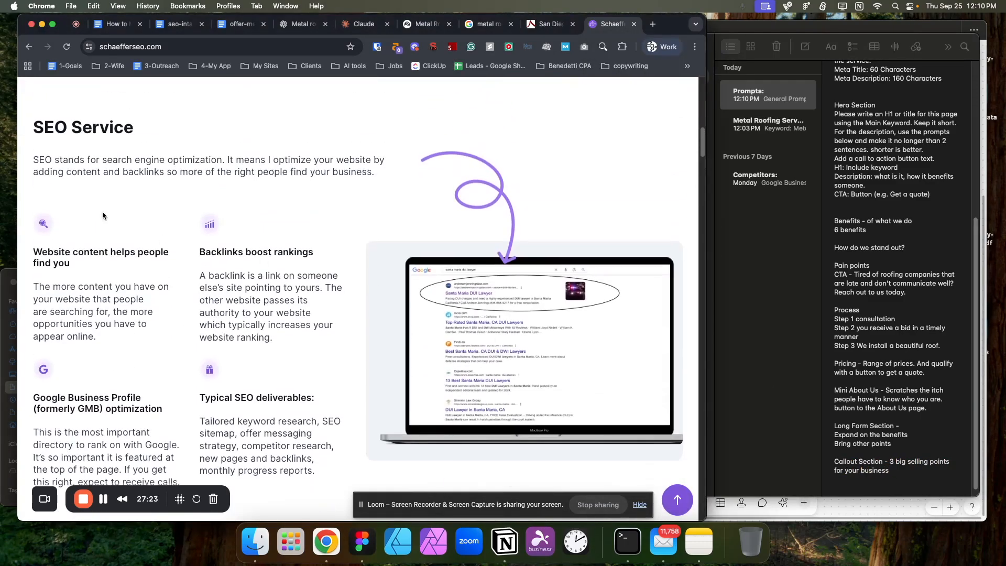
scroll(371, 240, "down", 10)
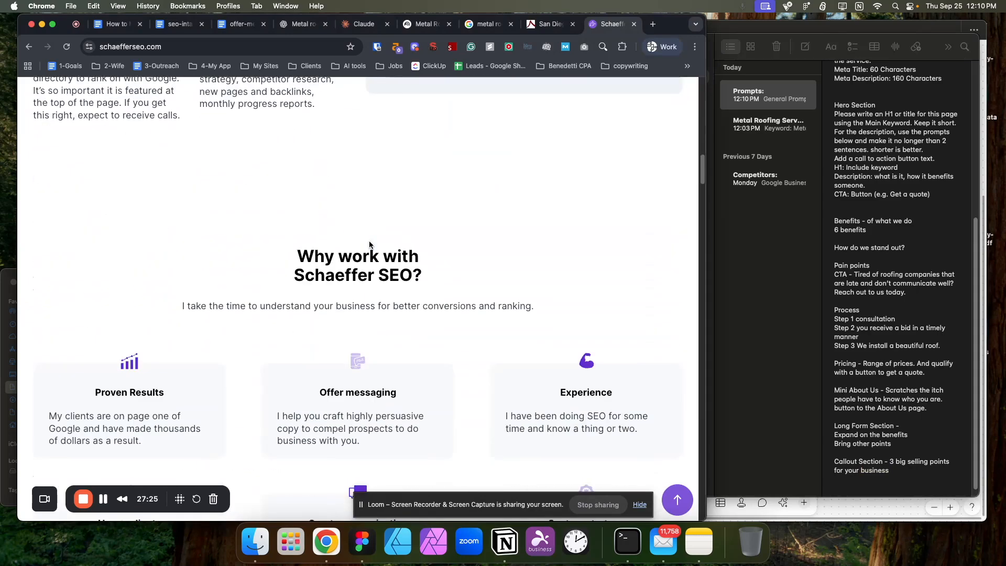
scroll(369, 243, "down", 3)
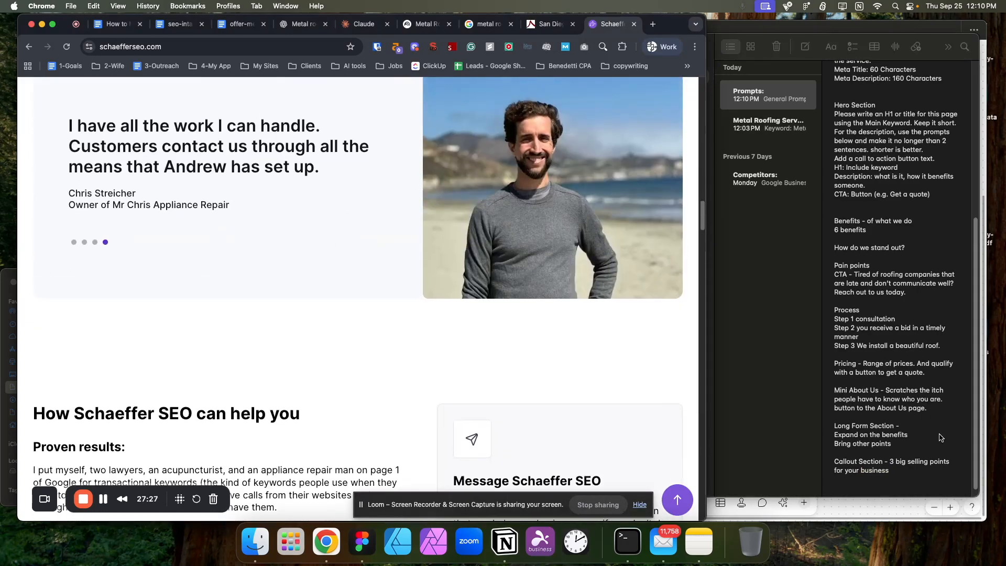
left_click(933, 470)
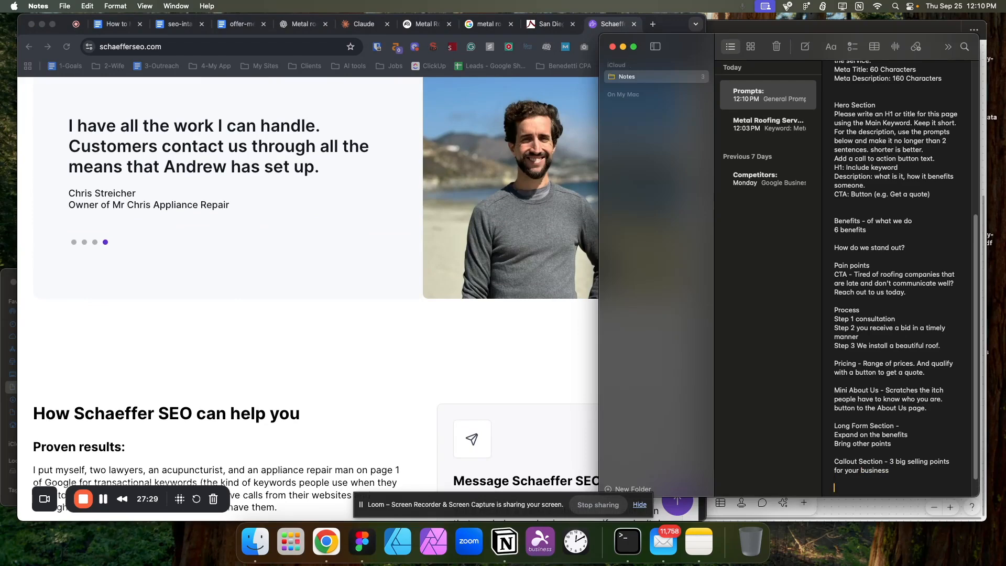
key("Return")
key("Return")
type("Testimonials -")
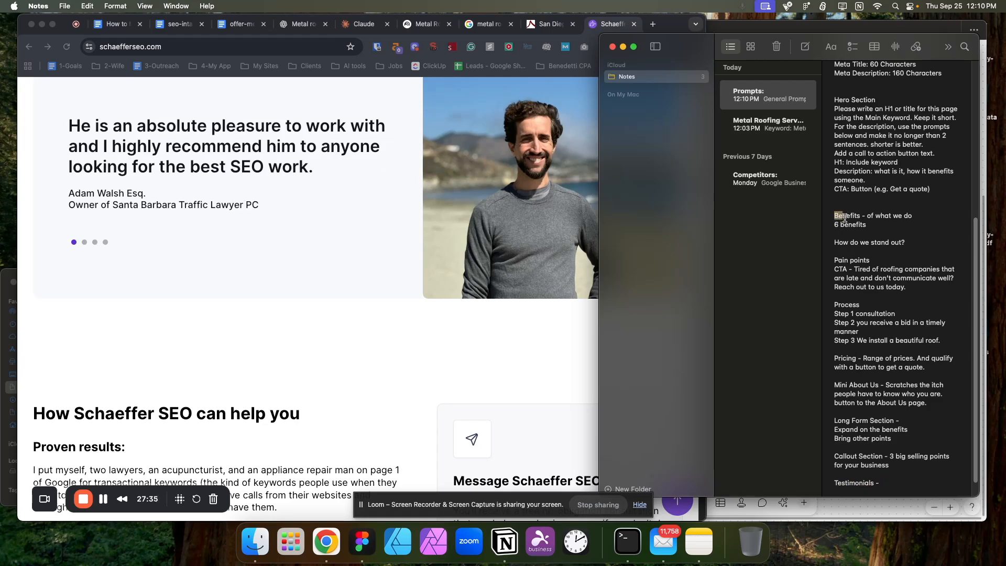
left_click_drag(834, 216, 878, 233)
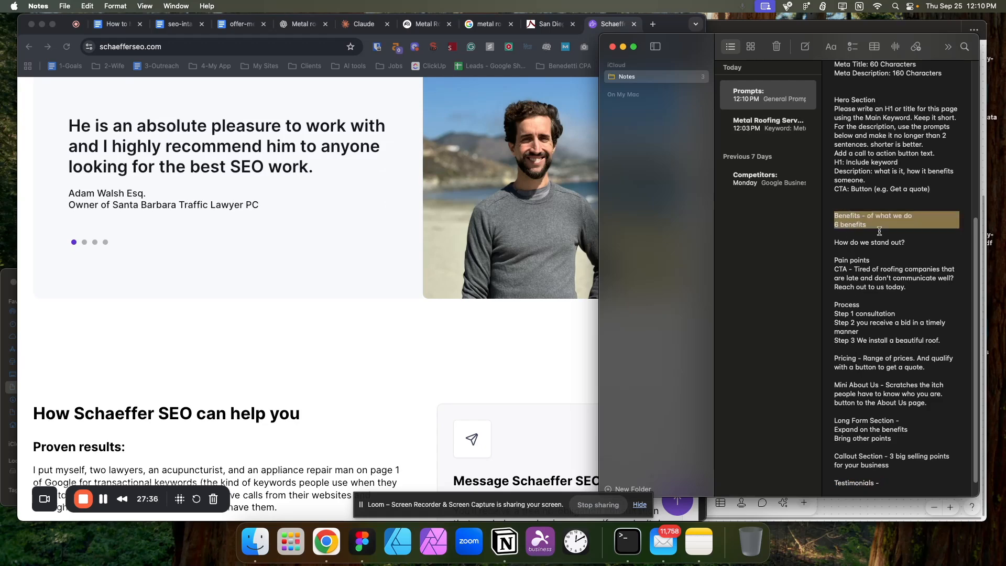
left_click(890, 484)
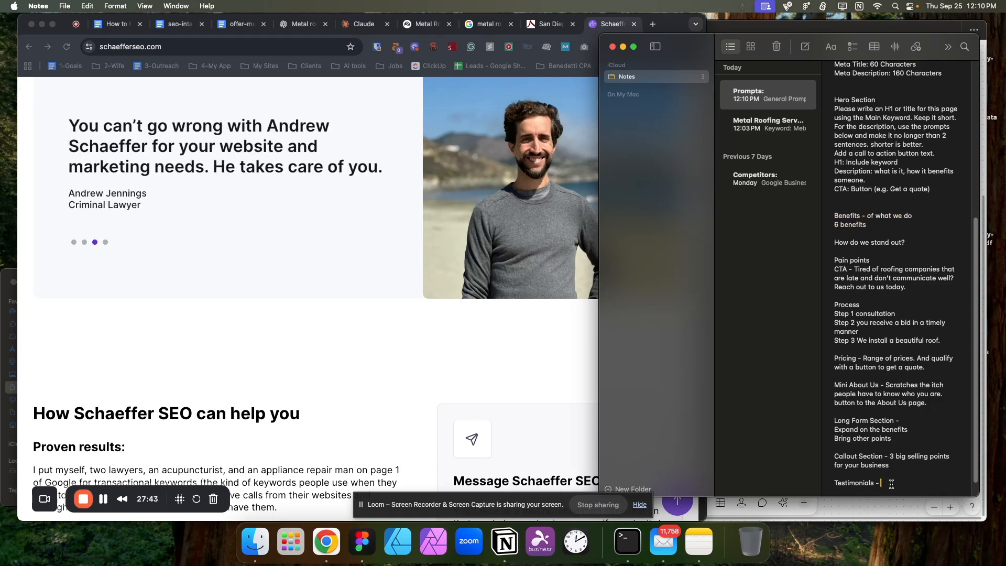
type("People who attest to your work.")
- Review the Schaeffer SEO homepage from the testimonials through the long-form benefits text and pricing packages to the How it works steps
left_click(214, 309)
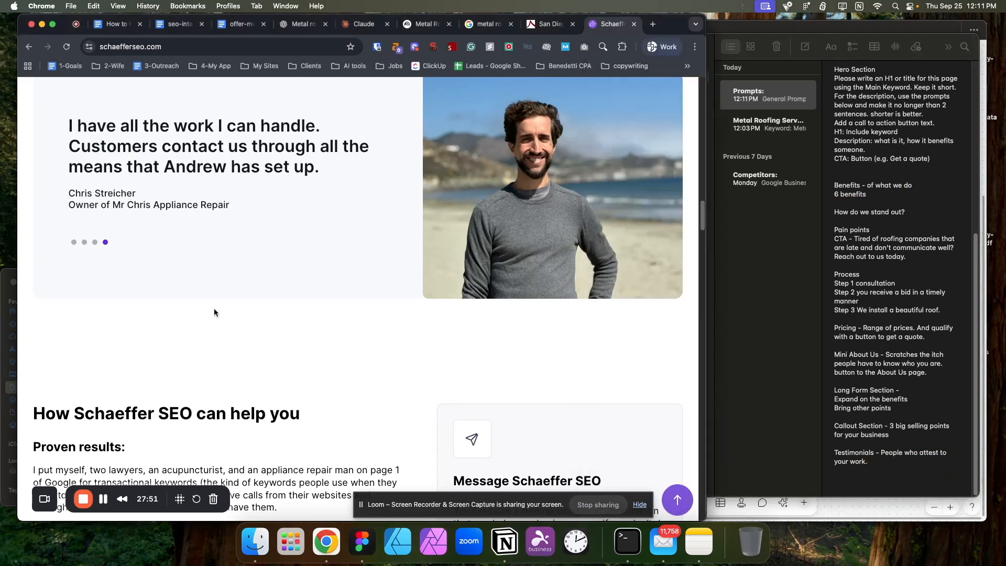
scroll(347, 324, "down", 3)
scroll(347, 323, "up", 4)
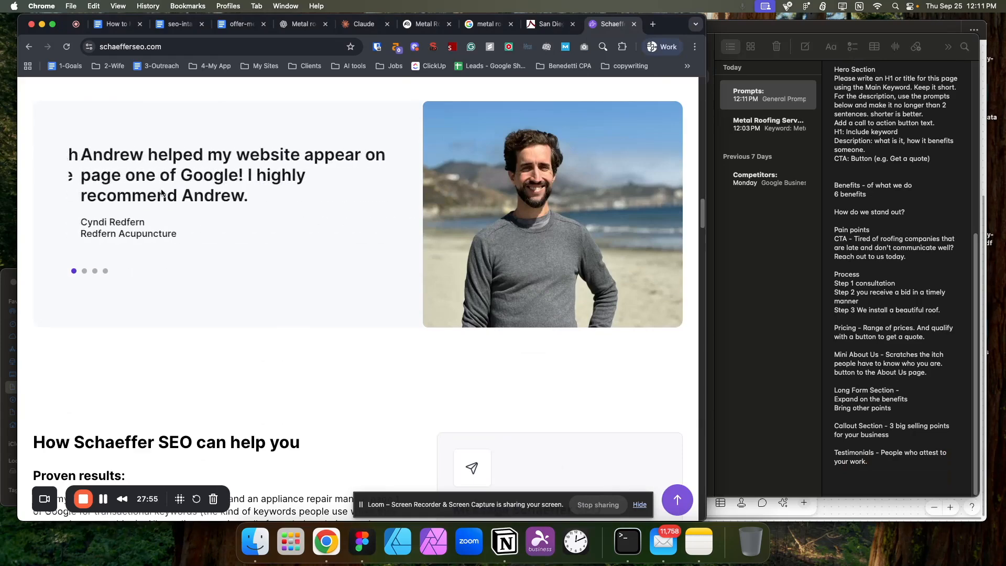
scroll(183, 225, "up", 1)
scroll(178, 283, "up", 3)
scroll(314, 333, "down", 9)
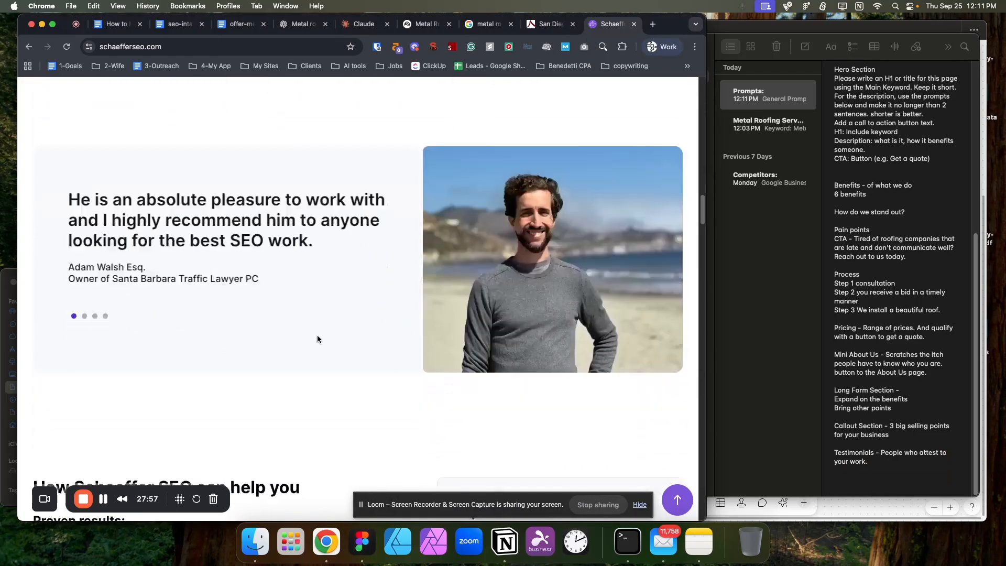
scroll(317, 329, "down", 1)
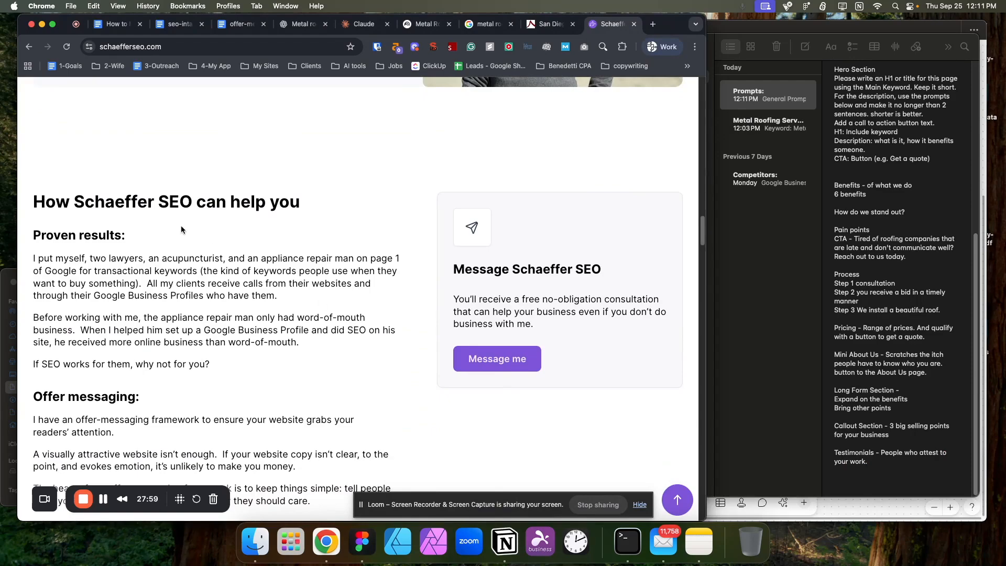
scroll(184, 225, "down", 1)
left_click_drag(39, 184, 363, 326)
scroll(364, 366, "down", 2)
scroll(378, 324, "down", 19)
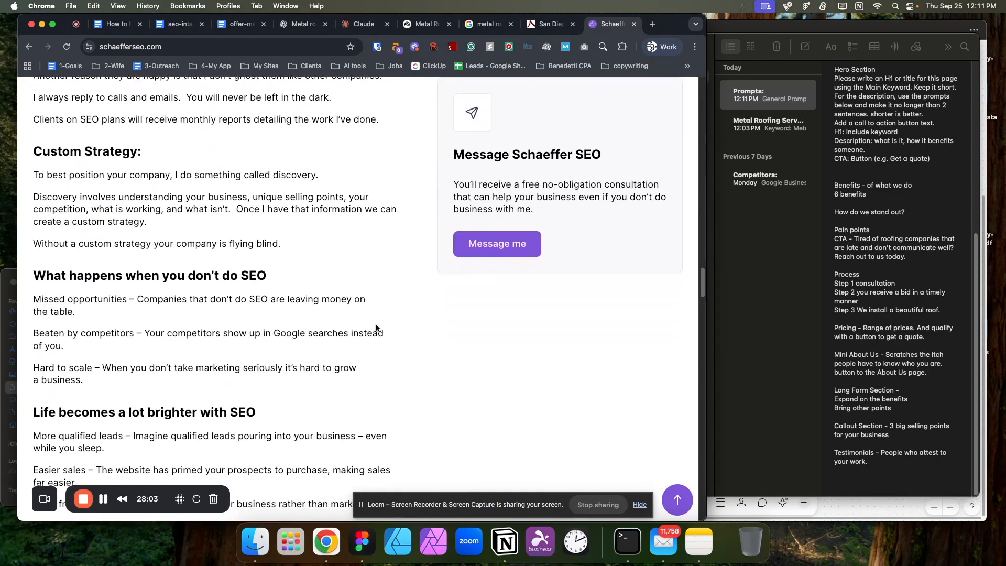
scroll(376, 325, "down", 3)
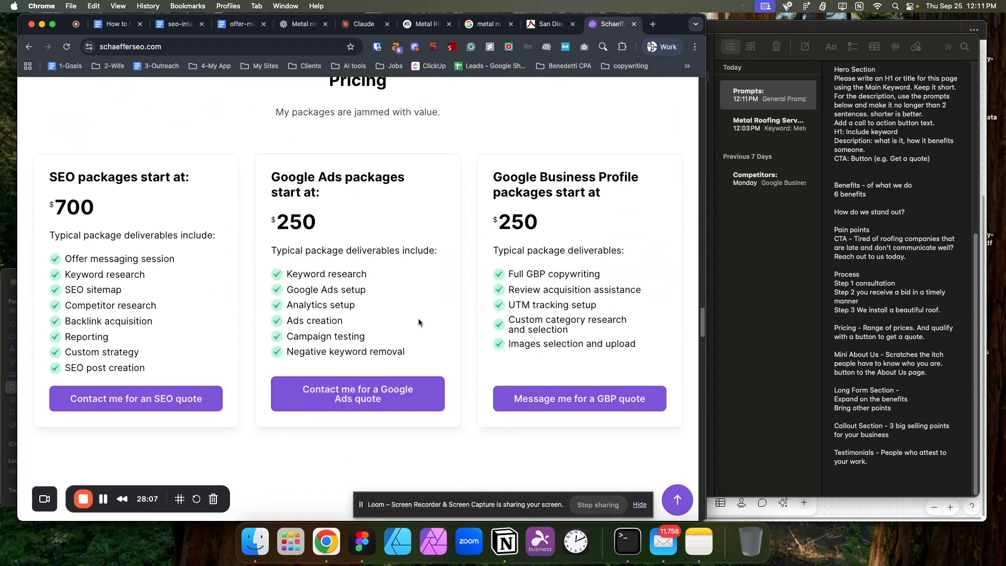
scroll(418, 320, "down", 10)
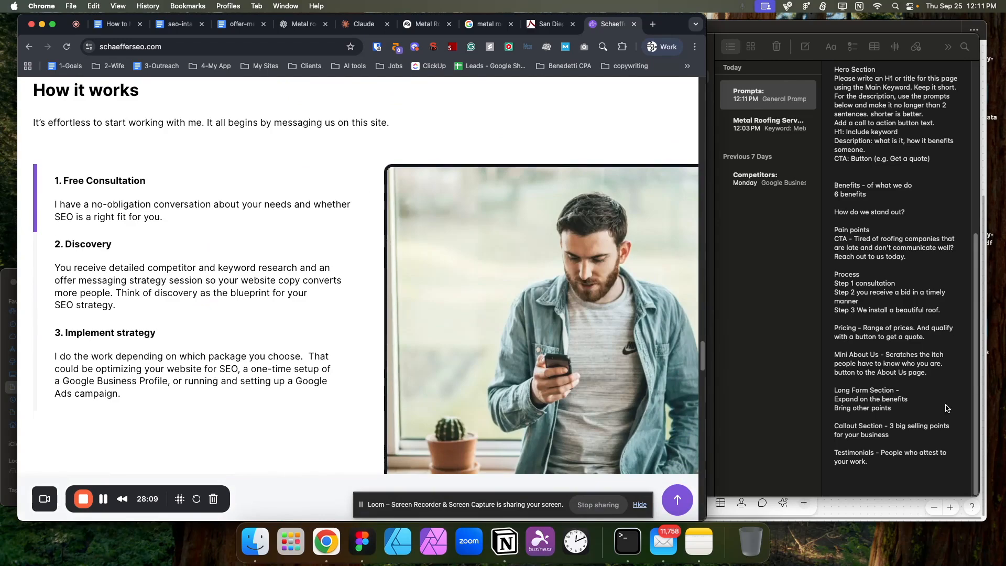
- Compare the note's Process lines with the How it works section and examine the "Turn your website into a lead generating machine!" banner
left_click(948, 409)
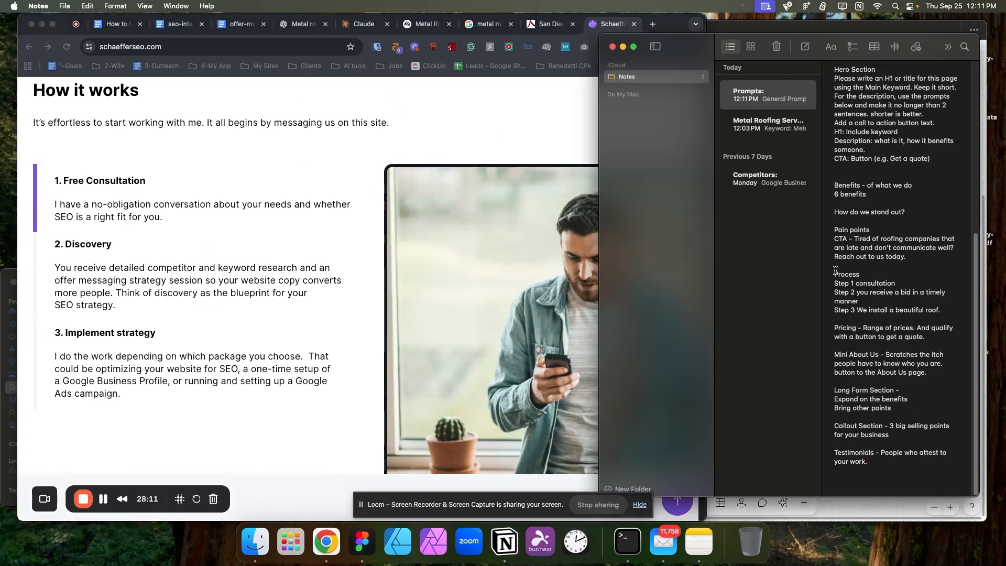
left_click_drag(834, 274, 912, 313)
left_click(281, 230)
scroll(287, 299, "down", 8)
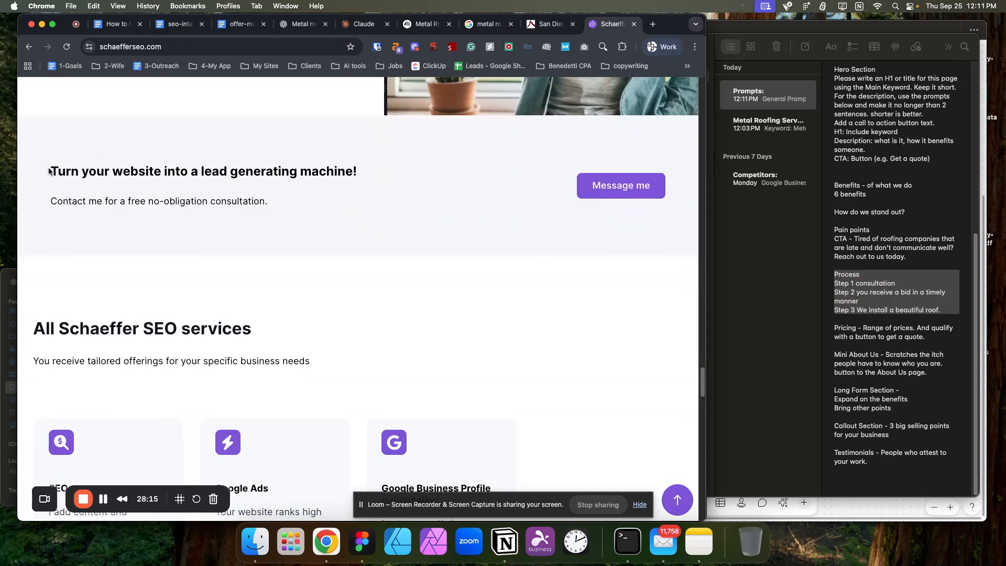
left_click_drag(49, 169, 293, 211)
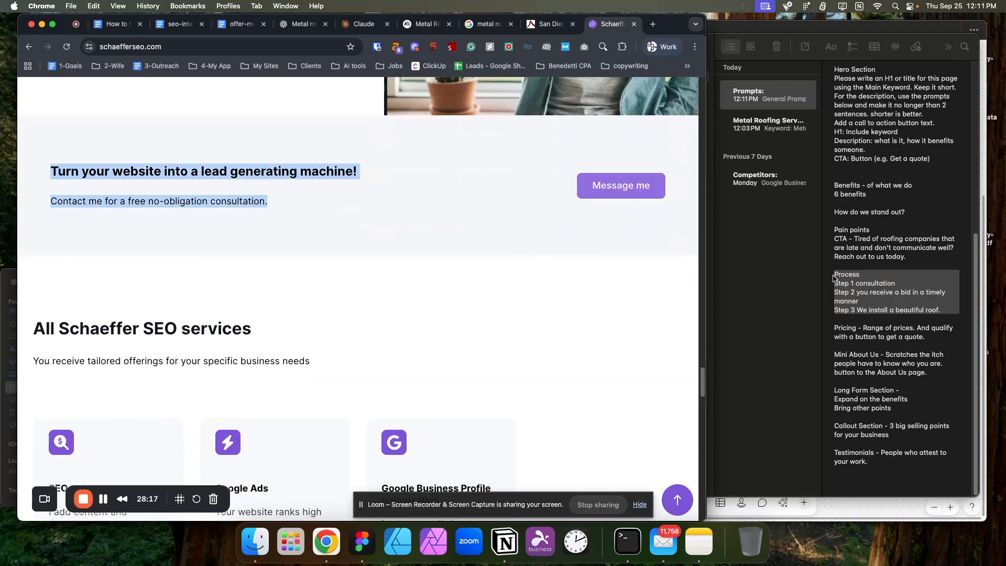
left_click(885, 350)
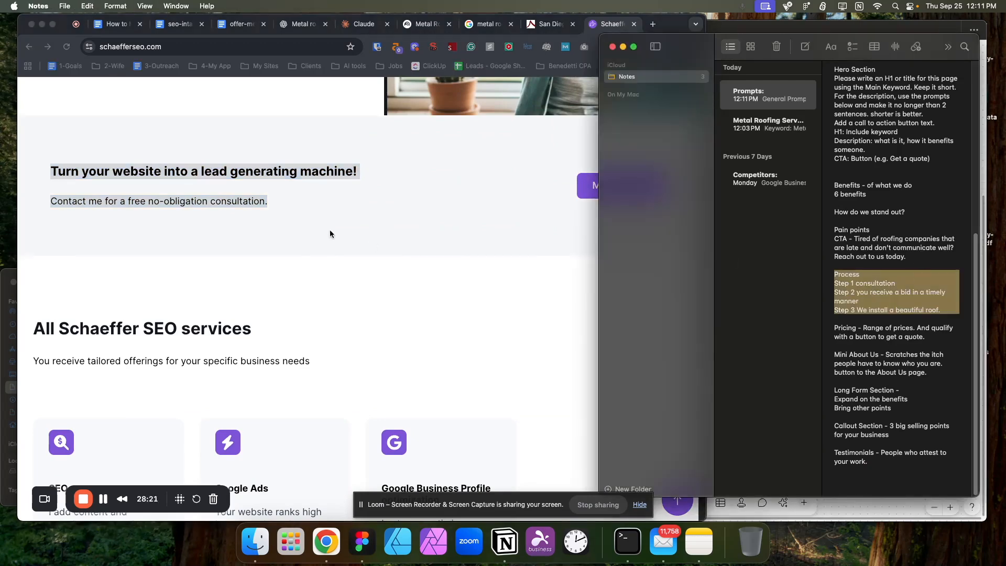
left_click(472, 306)
left_click_drag(113, 172, 347, 174)
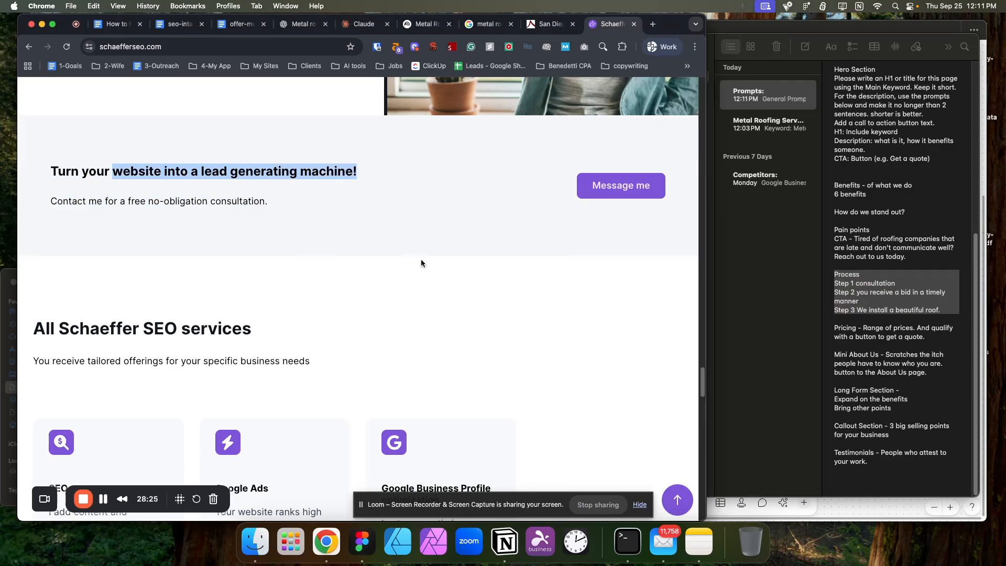
- Using the homepage's All Schaeffer SEO services section as reference, add "List of All my Services Section" below Testimonials in the note
scroll(392, 267, "down", 3)
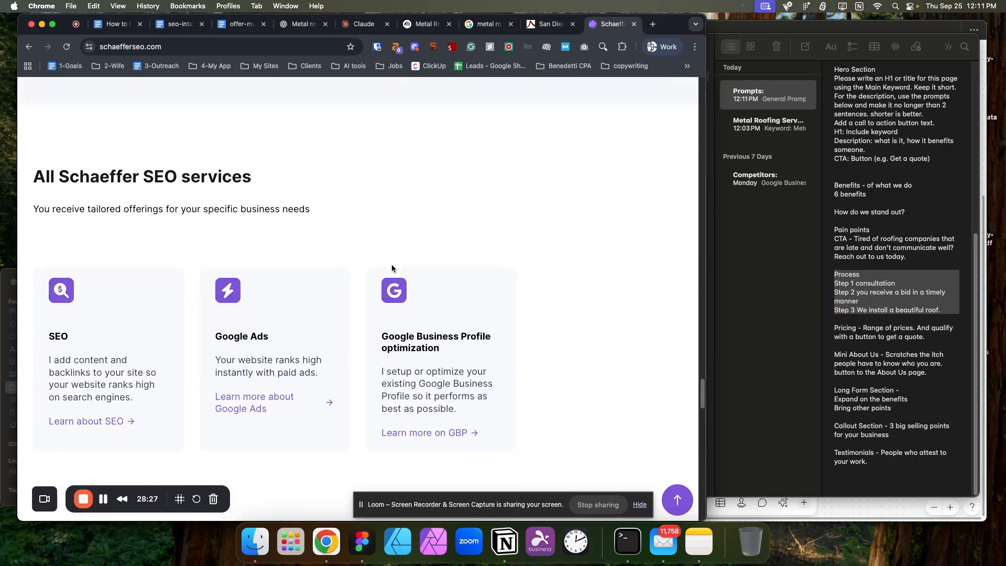
scroll(391, 269, "down", 1)
left_click_drag(33, 112, 501, 370)
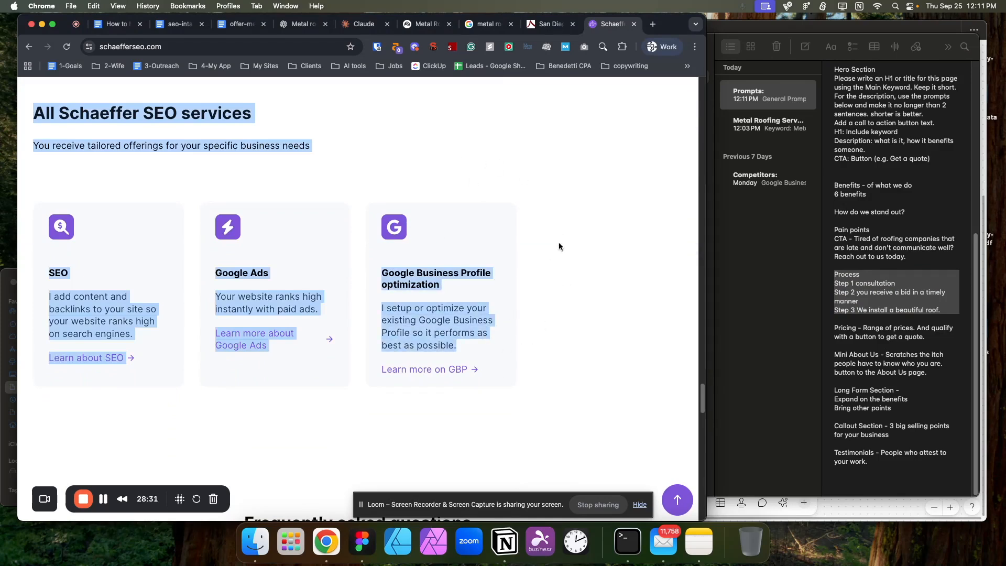
left_click(913, 464)
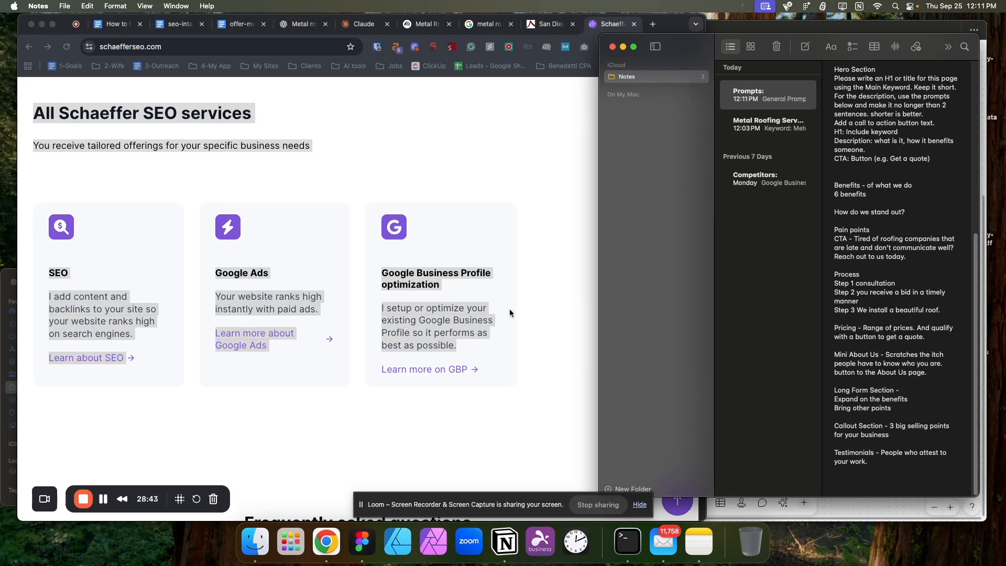
key("Return")
key("Return")
type("List of All my Services Section")
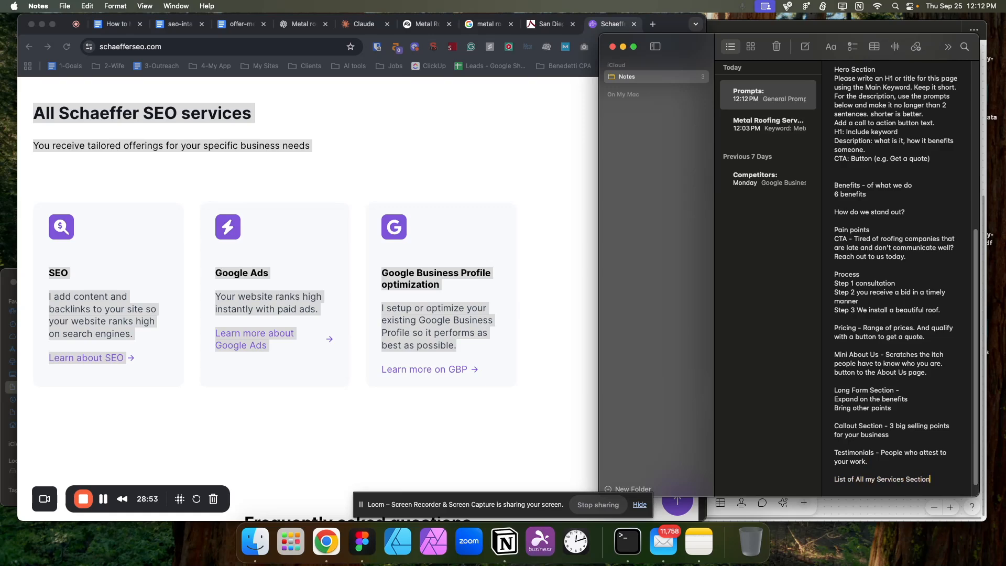
- Check the website's FAQ section and add a "Frequently Asked Questions" heading with "-Shortcuts FAQs." at the end of the Prompts note
left_click(581, 265)
scroll(537, 265, "down", 8)
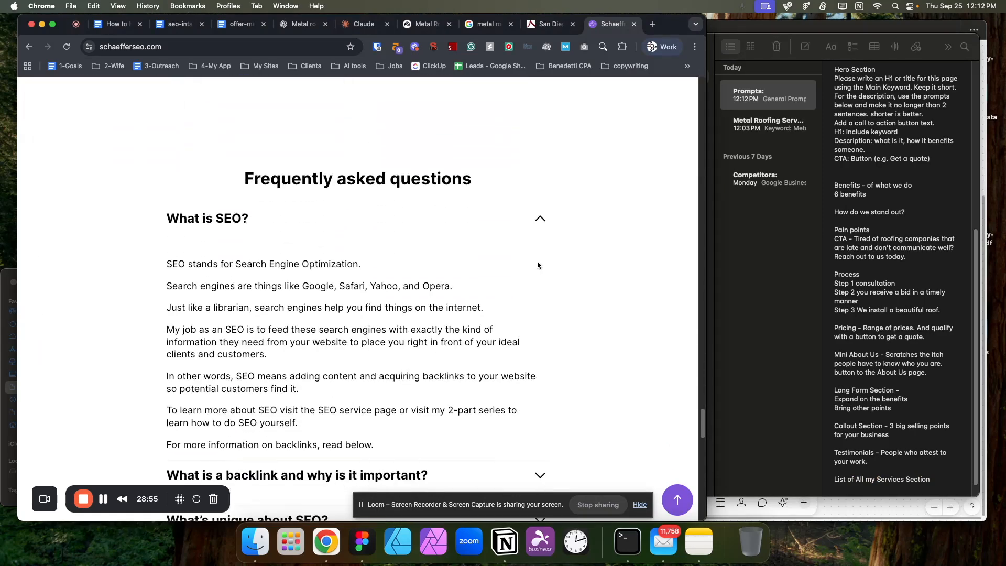
left_click(946, 480)
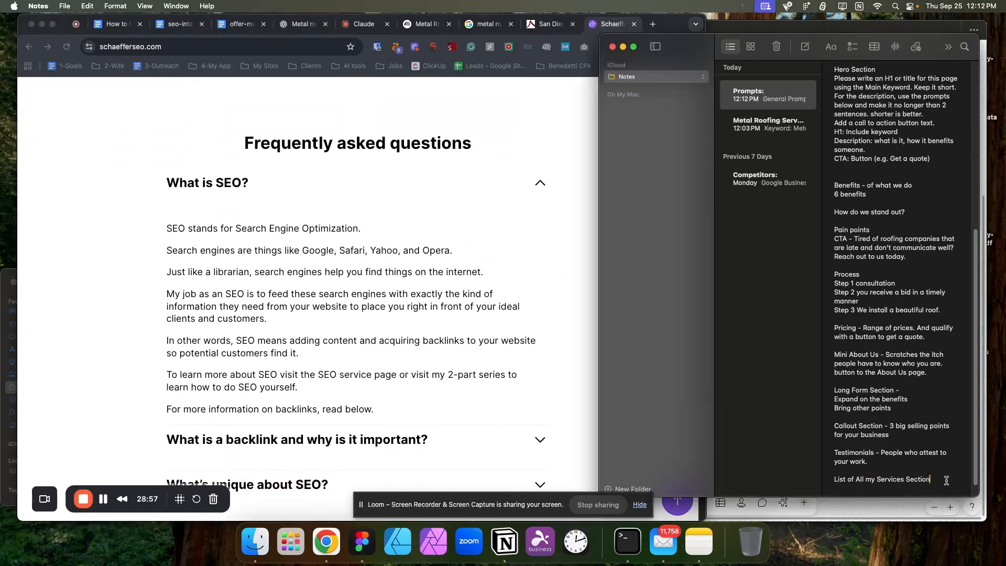
key("Return")
type("Fr")
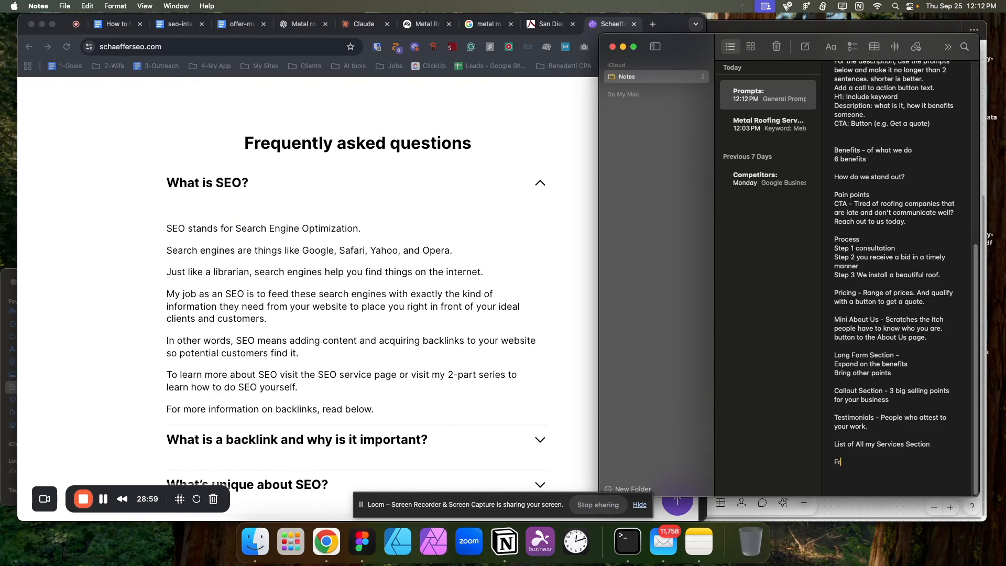
type("equently Asked Questions")
type("Shortcuts")
type(" F")
type("AQs.")
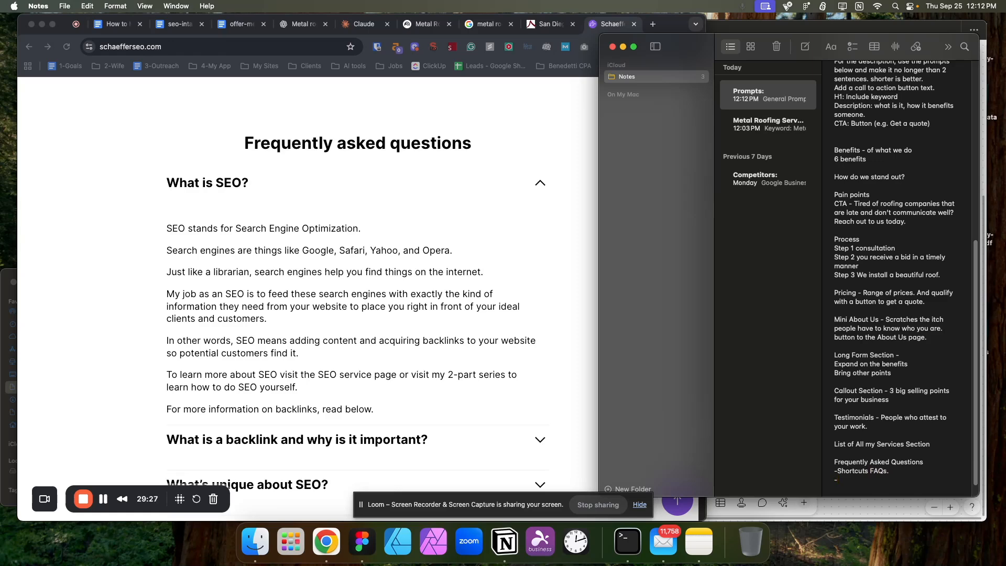
- Add the items "-Add more keywords for a page." and "-internal linking" under Frequently Asked Questions in the note
type("Add more keywords for a page.")
key("Return")
type("0")
left_click(447, 287)
scroll(450, 275, "down", 2)
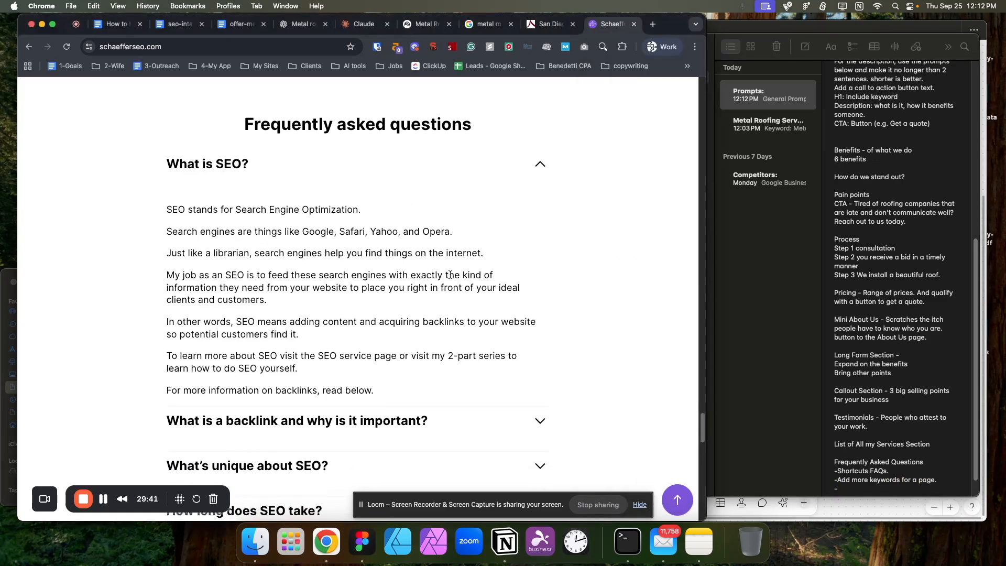
scroll(450, 274, "down", 2)
left_click(857, 486)
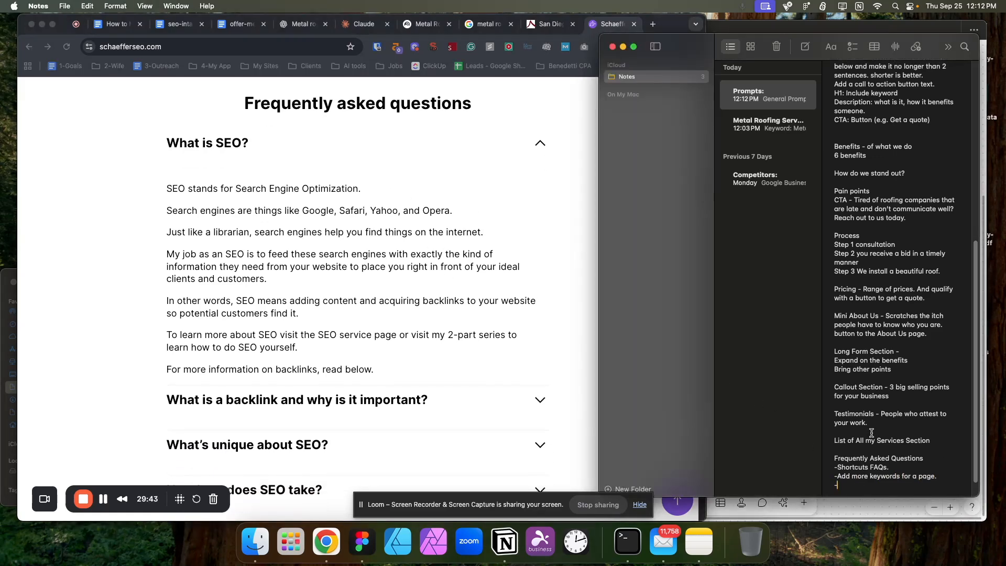
scroll(871, 433, "down", 2)
type("internal linking")
- Examine the homepage's How it works and Frequently asked questions sections in Chrome, comparing the process steps and the listed questions
left_click(428, 228)
scroll(427, 225, "up", 7)
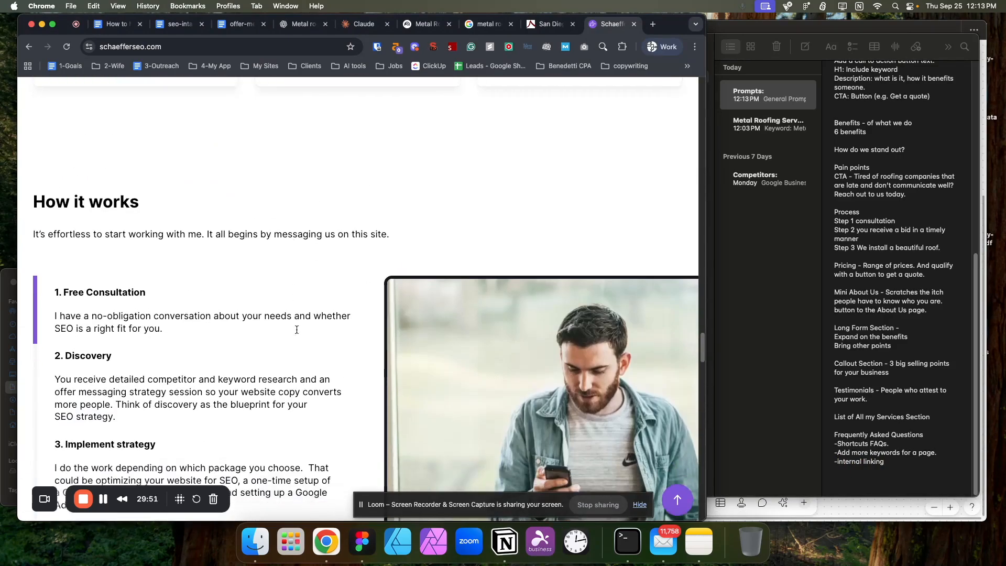
scroll(297, 330, "down", 2)
left_click_drag(147, 310, 197, 315)
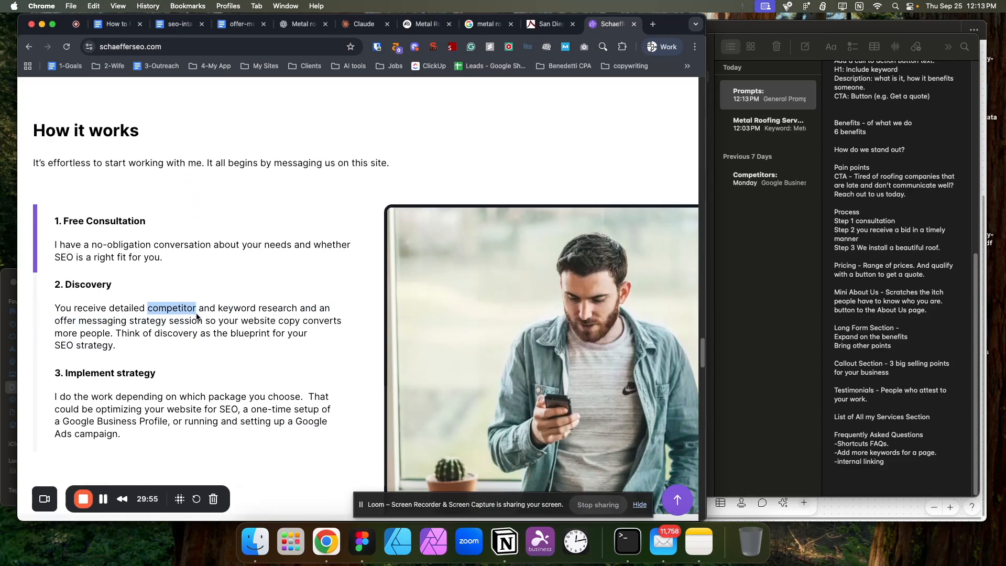
left_click(175, 254)
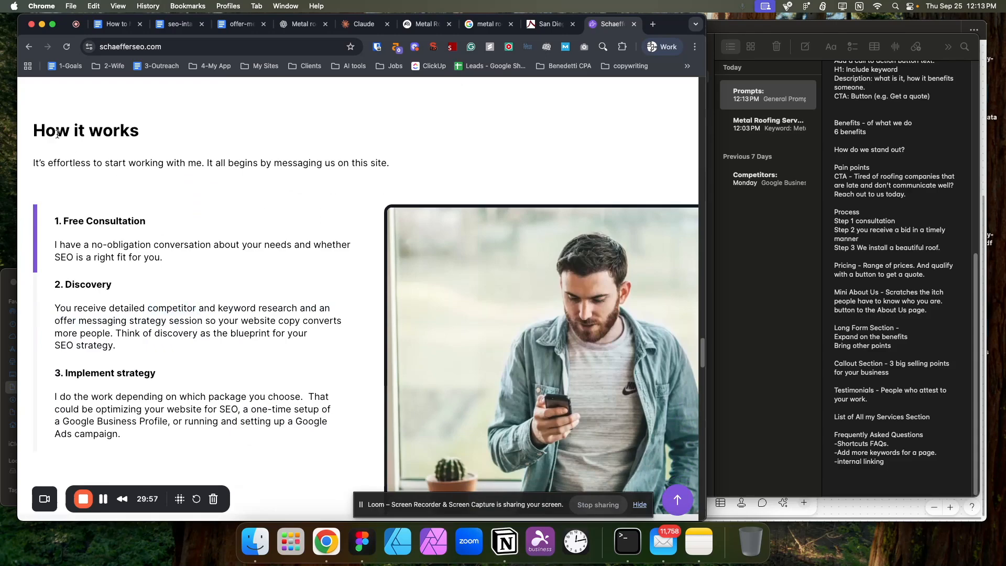
scroll(200, 241, "up", 1)
scroll(416, 251, "up", 10)
scroll(460, 278, "down", 20)
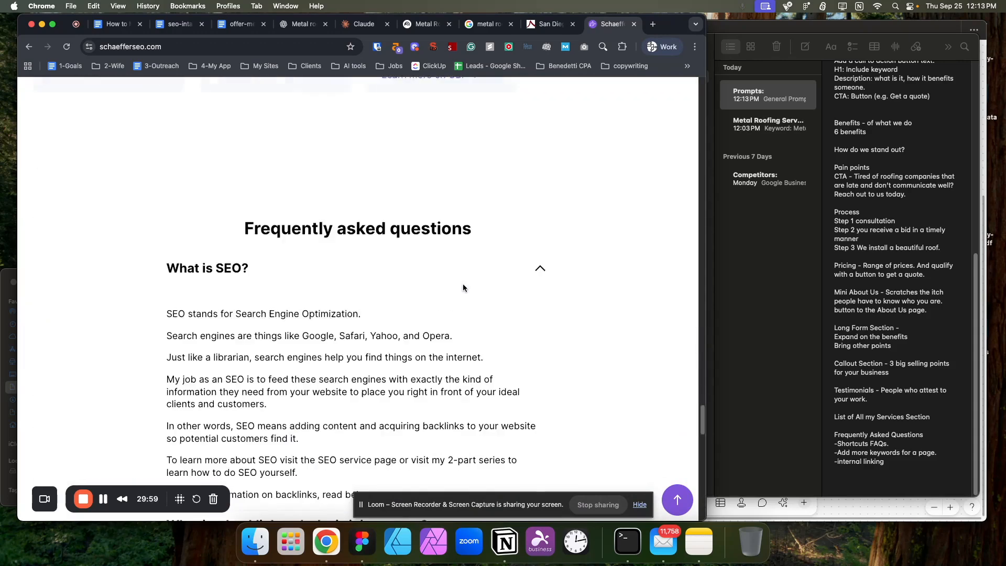
scroll(460, 287, "down", 4)
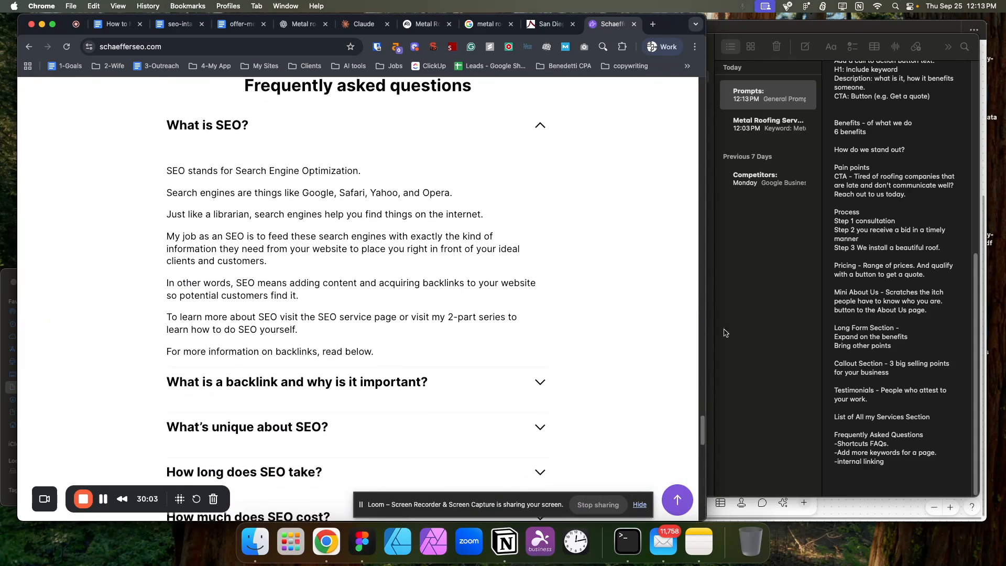
scroll(400, 291, "down", 7)
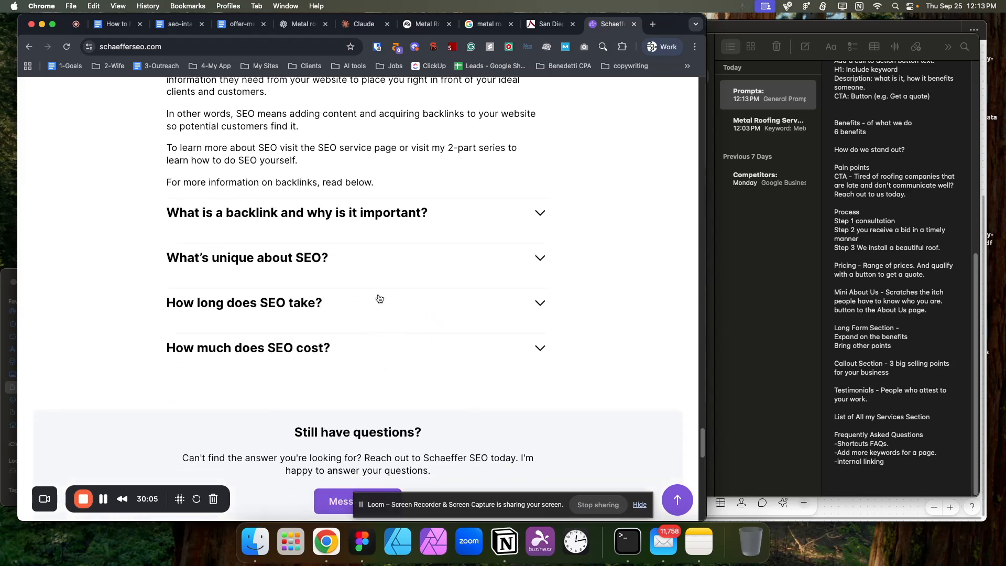
scroll(378, 295, "up", 5)
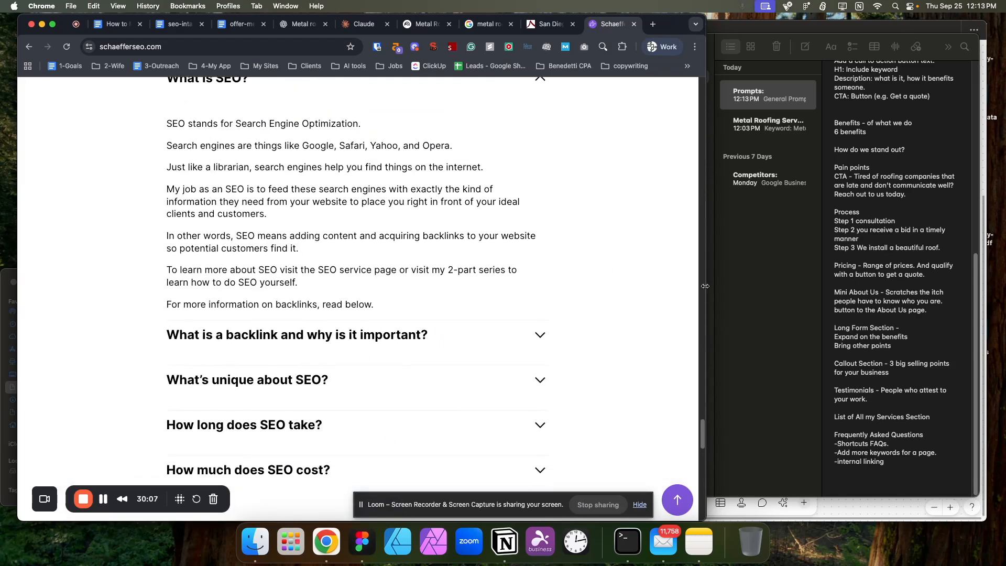
scroll(395, 276, "up", 4)
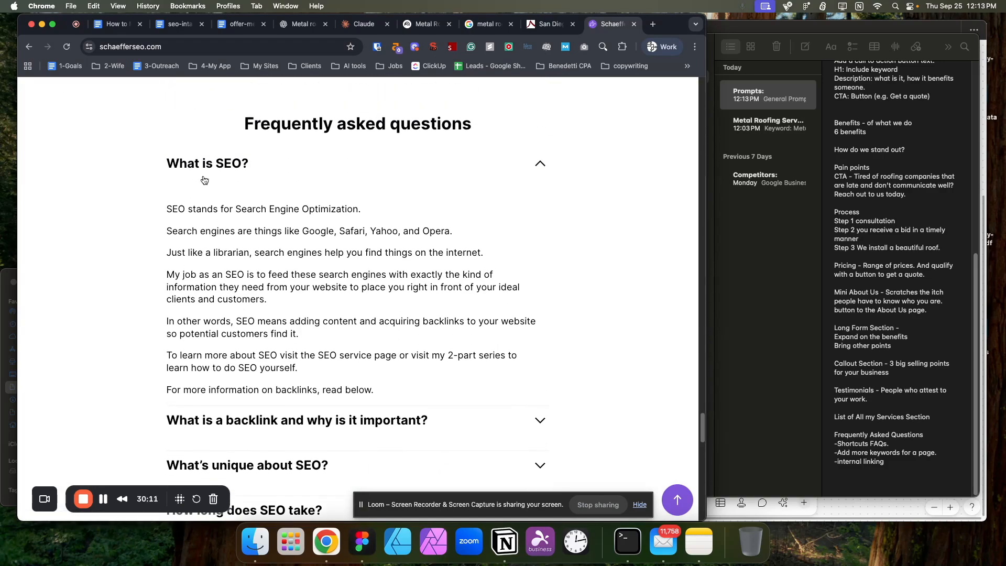
scroll(469, 288, "up", 15)
scroll(468, 291, "up", 10)
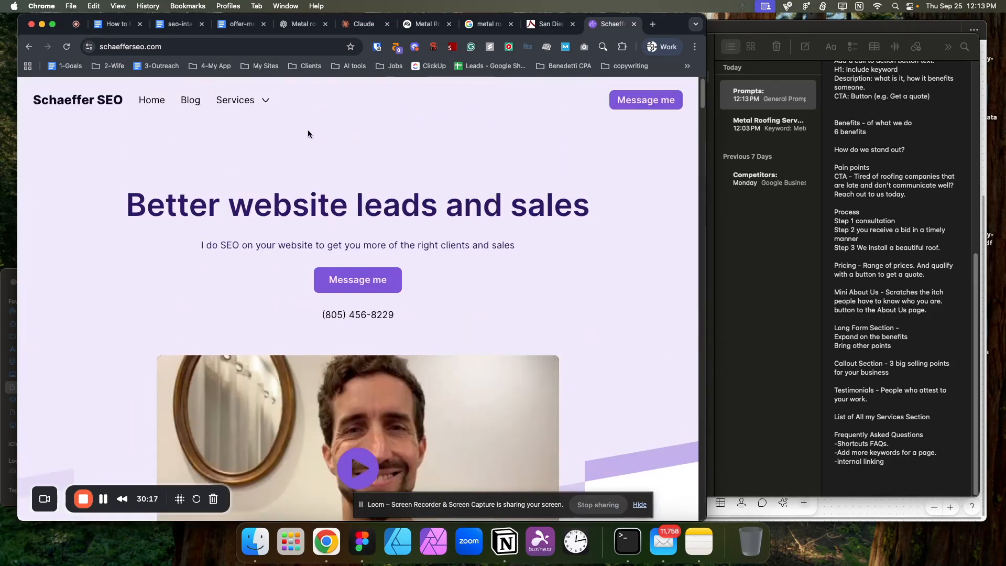
- Open the website's SEO Service page and skim its upper sections
mouse_move(260, 99)
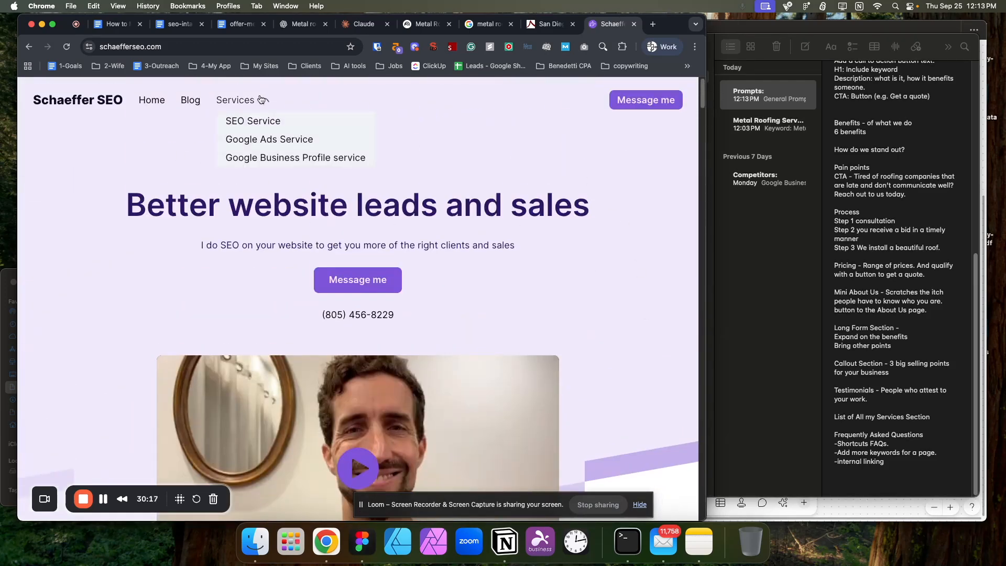
left_click(261, 123)
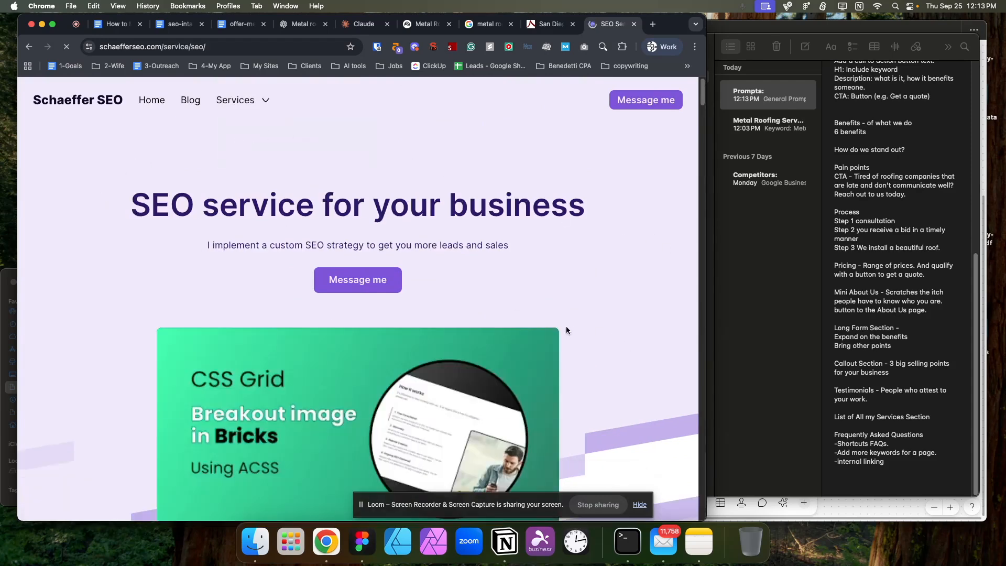
scroll(571, 306, "down", 10)
scroll(573, 308, "down", 5)
scroll(573, 303, "up", 20)
- Examine the SEO service page's layout from the hero through the long-form copy, pricing and FAQ to the closing contact section and footer
left_click(867, 414)
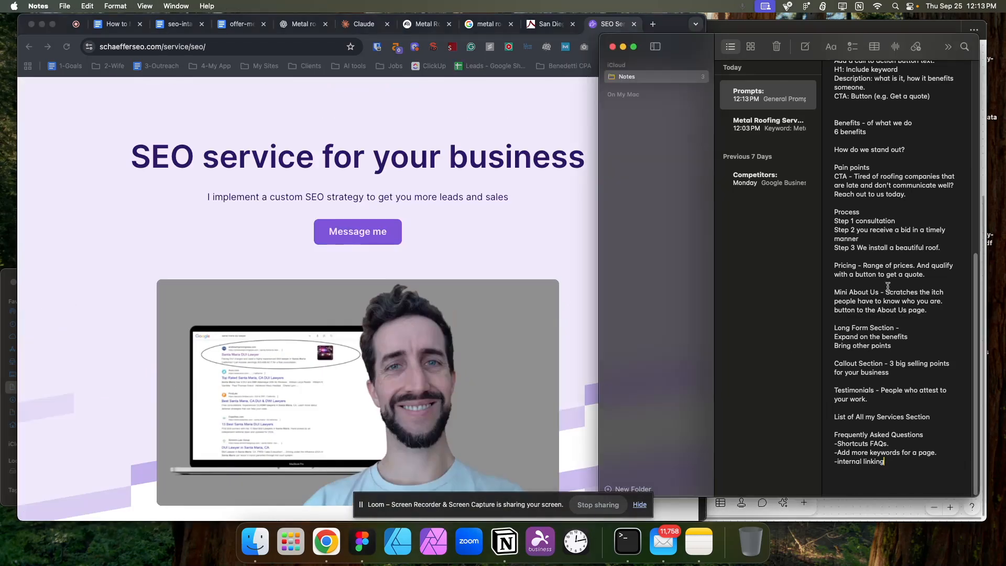
left_click(490, 247)
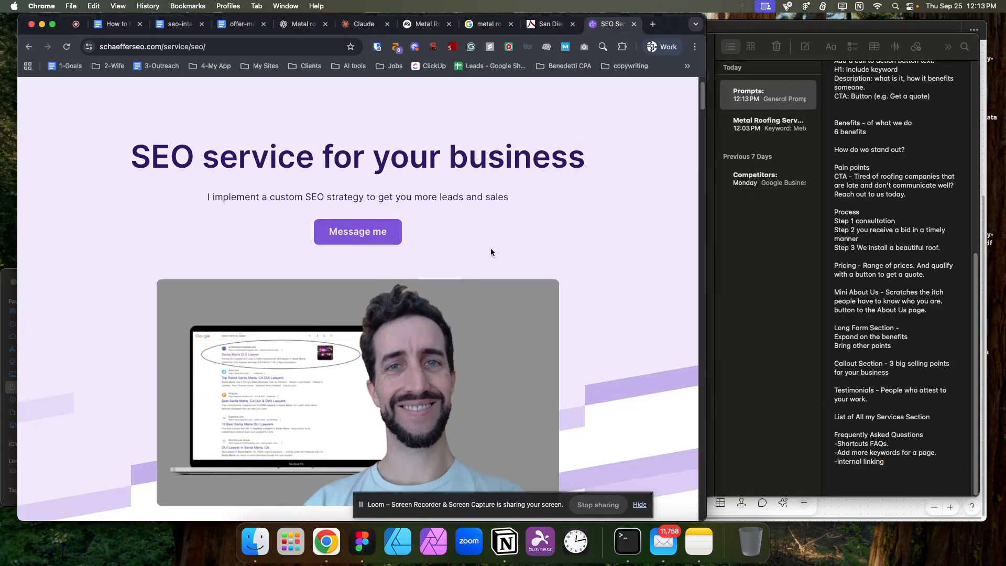
scroll(540, 249, "down", 10)
scroll(540, 250, "down", 5)
scroll(539, 250, "up", 2)
scroll(540, 250, "down", 15)
scroll(534, 256, "down", 15)
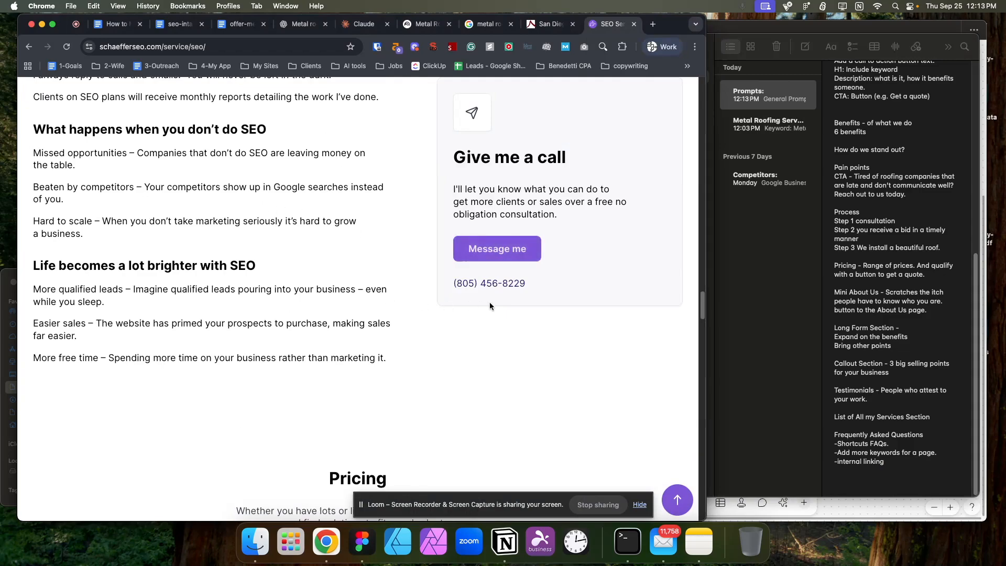
scroll(452, 281, "down", 5)
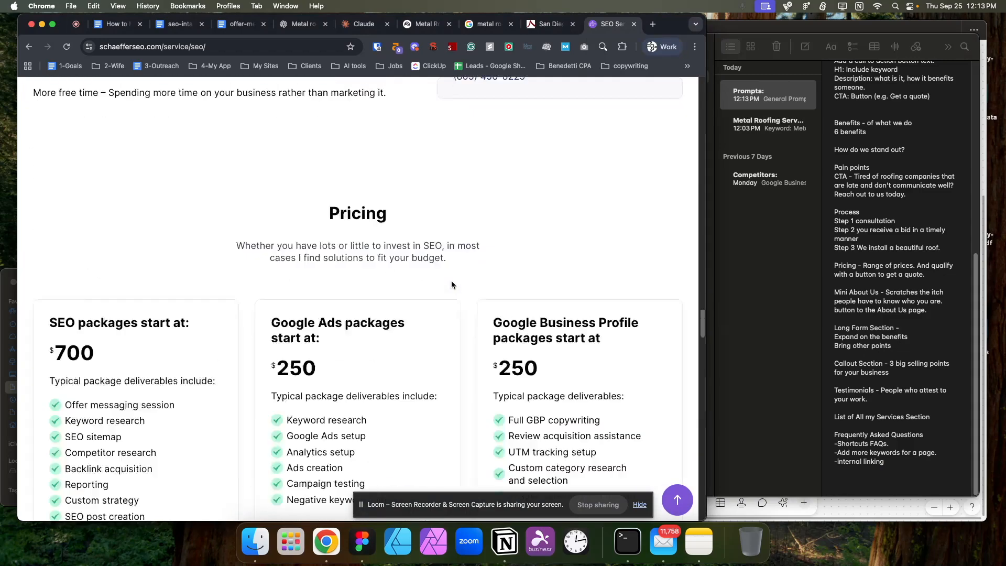
scroll(451, 284, "down", 15)
scroll(513, 270, "down", 5)
scroll(391, 251, "up", 2)
scroll(515, 265, "down", 4)
scroll(569, 271, "down", 12)
scroll(566, 271, "up", 4)
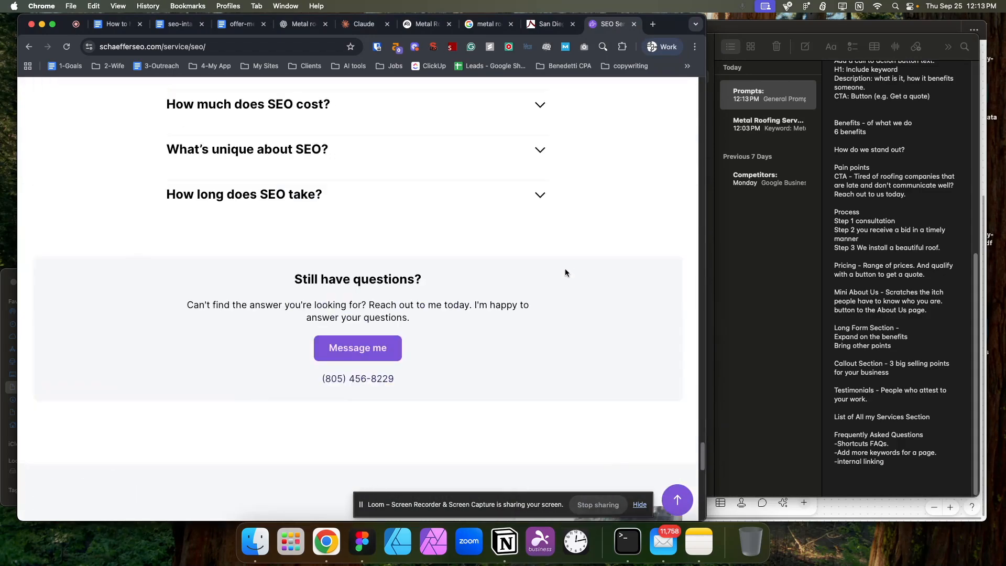
scroll(519, 309, "down", 4)
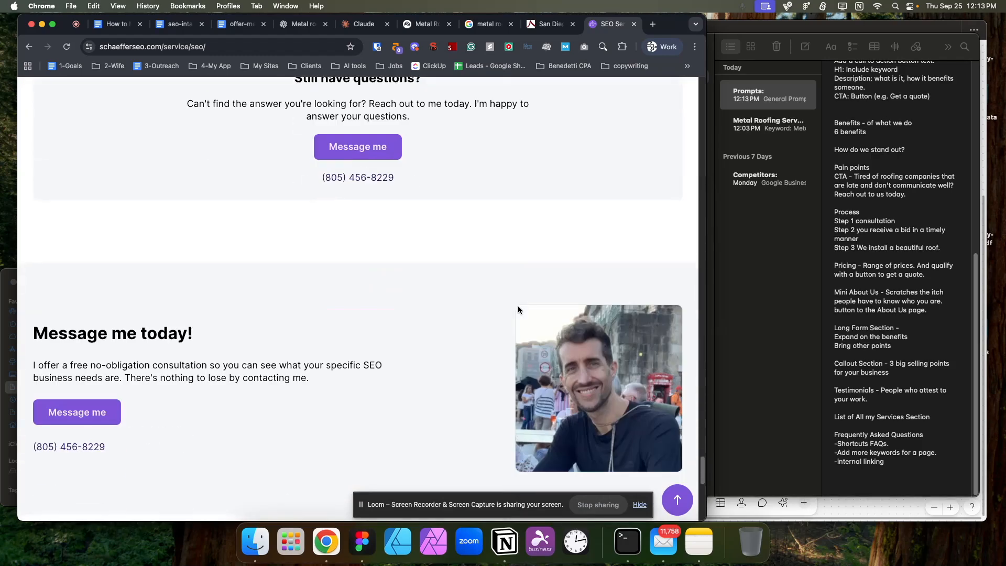
scroll(451, 243, "down", 4)
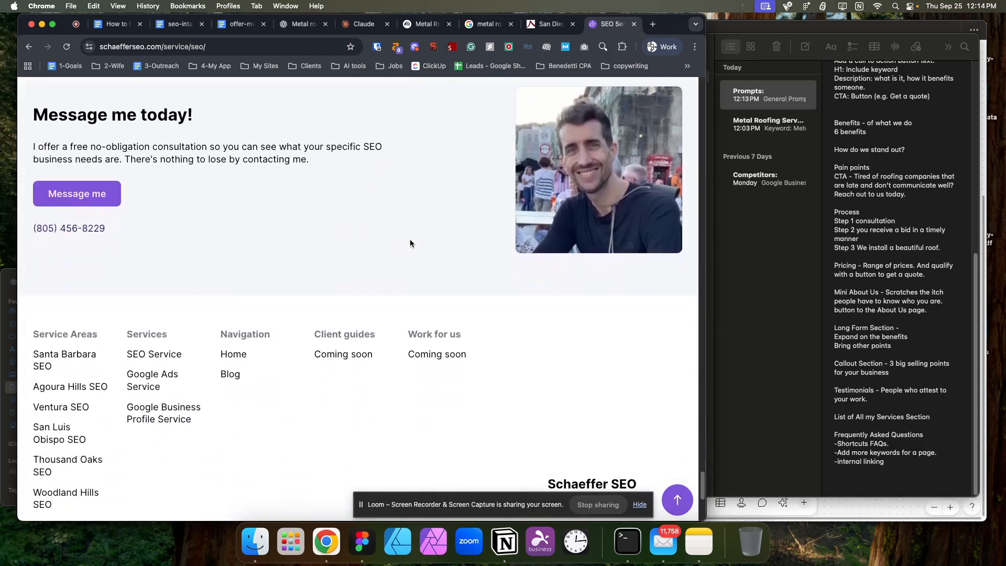
- Add the section "Lead Magnet - Some freebie that gets people to give you their email." below the FAQ items in the Prompts note
scroll(413, 257, "up", 4)
left_click(917, 465)
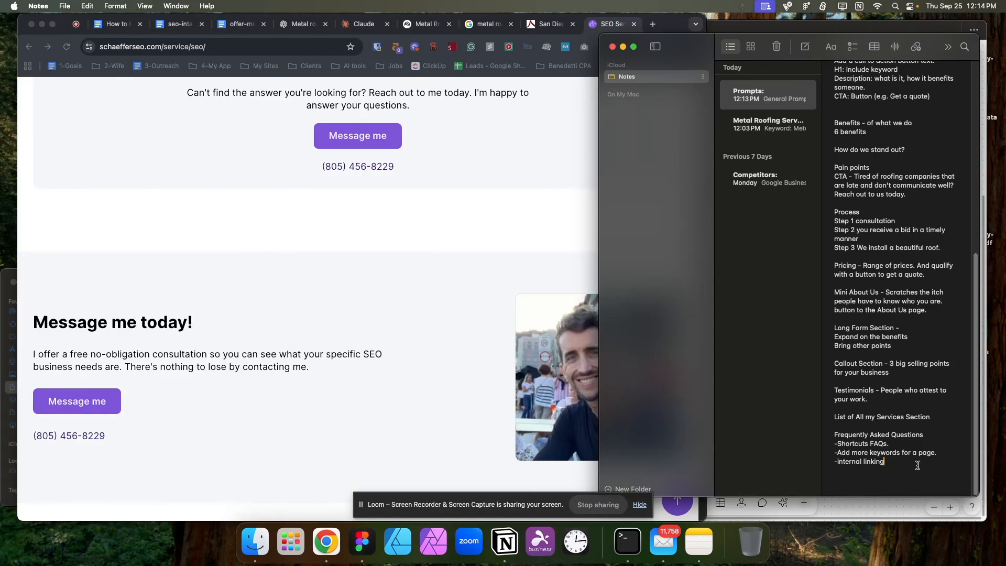
key("Return")
type("Lead Magnet - Some freebie that gets people to give you their email.")
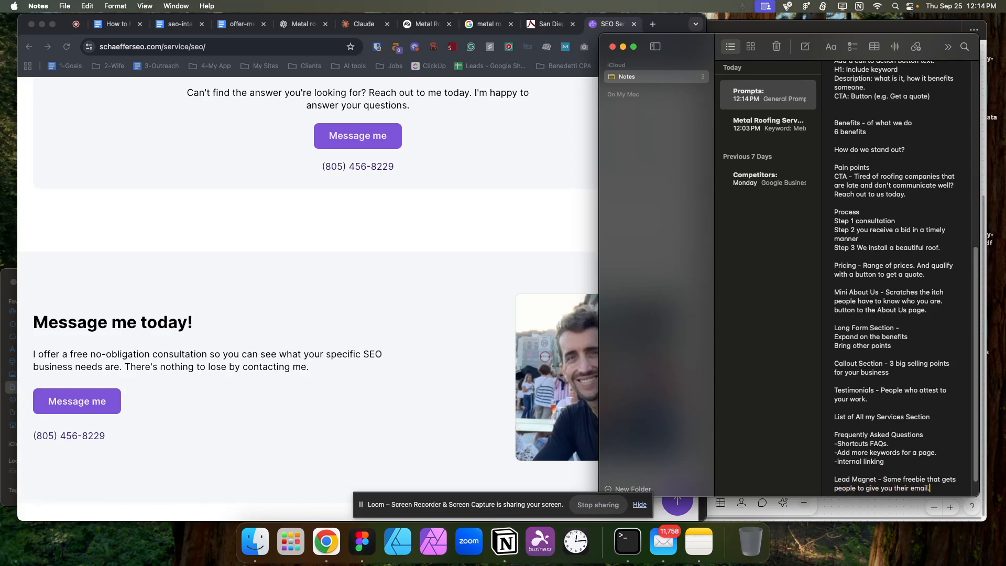
- Add the line "Guide - Area-specific guide to San Diego - roofing prices, financing options." under the Lead Magnet section
scroll(928, 388, "down", 2)
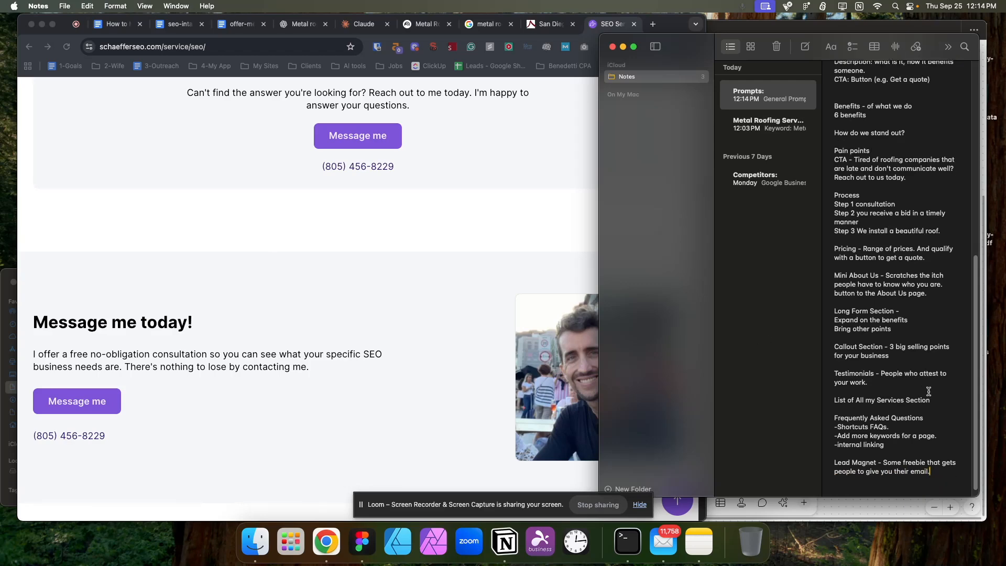
scroll(949, 443, "down", 1)
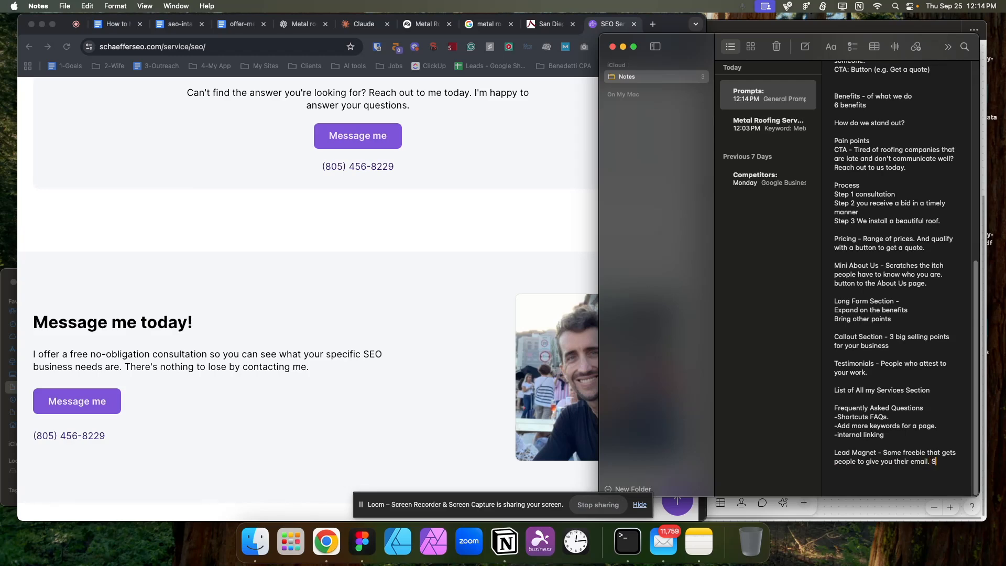
key("Return")
type("Guide - Area-specific guide to San Diego")
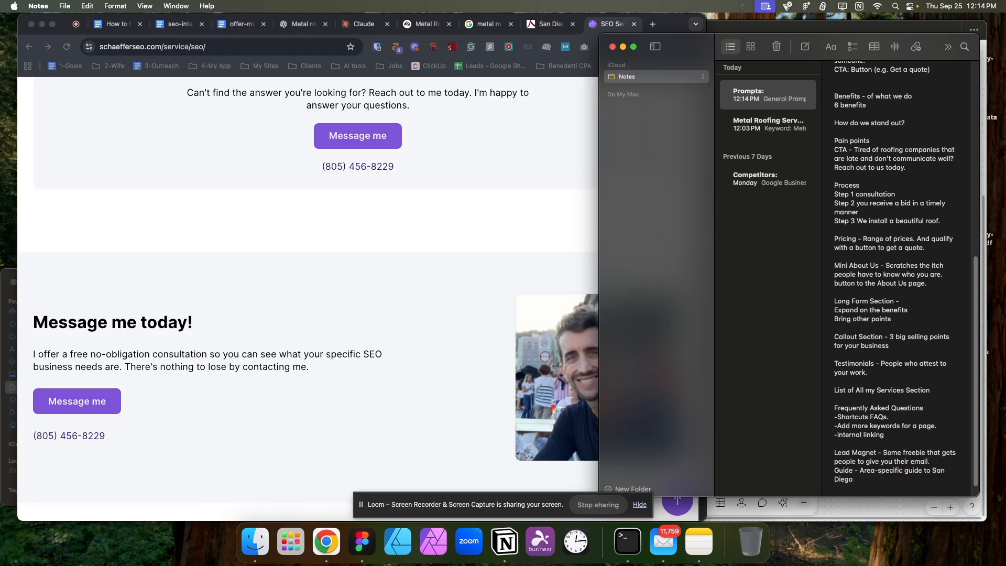
type(" - roofing prices, financing options,")
key("BackSpace")
key("BackSpace")
type(".")
- Review the note's page outline from Benefits to internal linking, highlighting the Pain points through Mini About Us sections
scroll(894, 413, "down", 1)
scroll(894, 413, "up", 2)
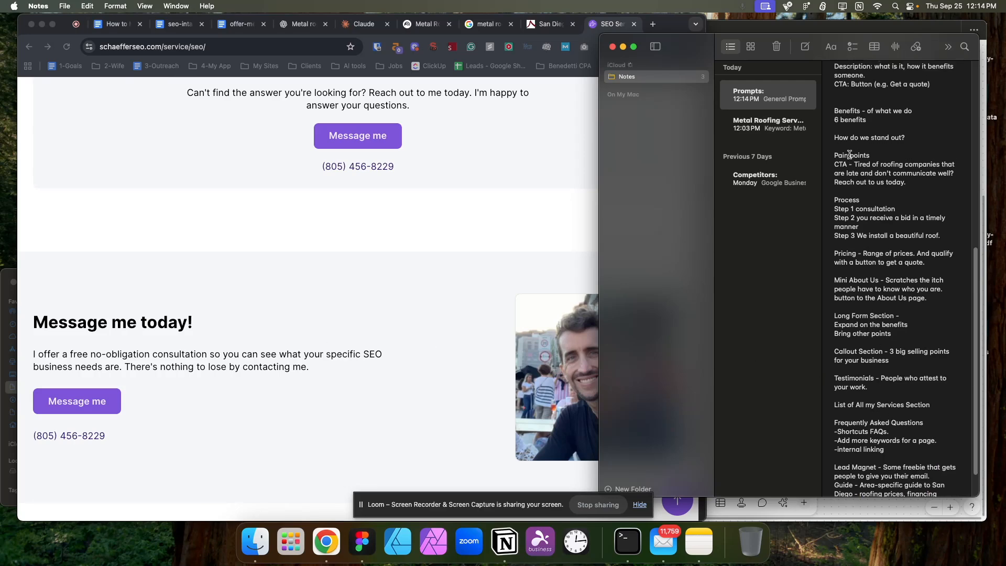
scroll(849, 155, "up", 1)
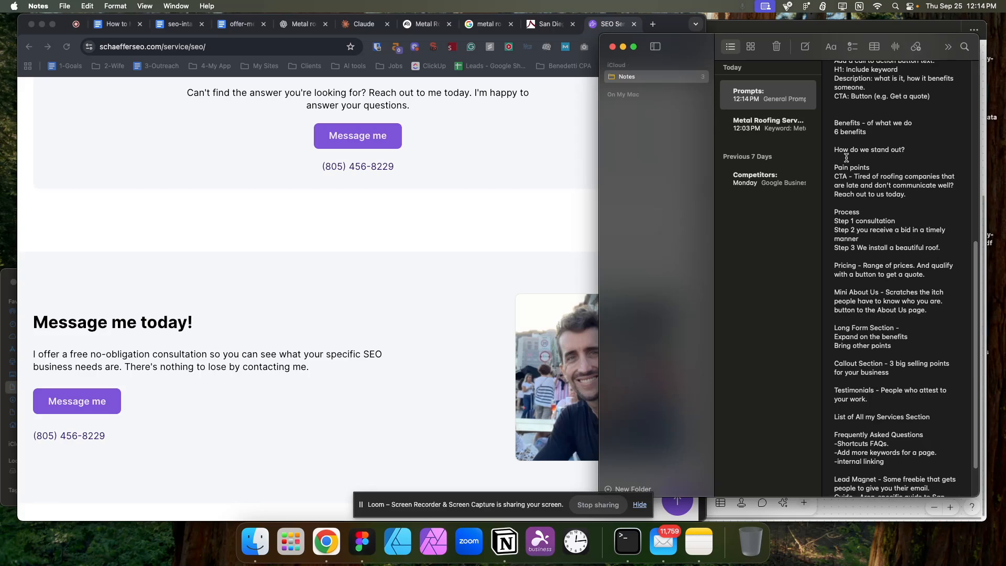
left_click_drag(835, 125, 879, 464)
scroll(885, 378, "up", 3)
left_click(898, 272)
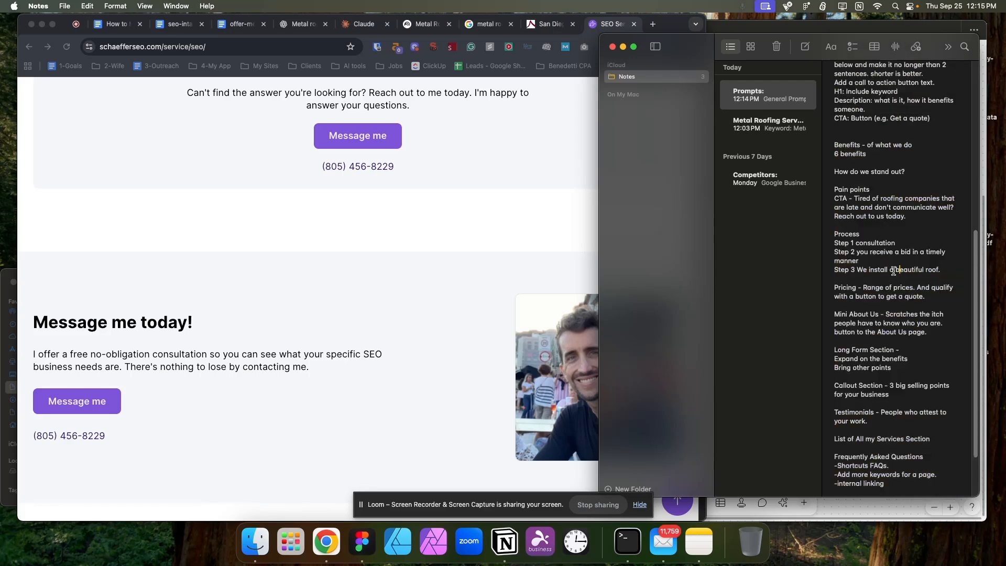
left_click_drag(836, 189, 921, 323)
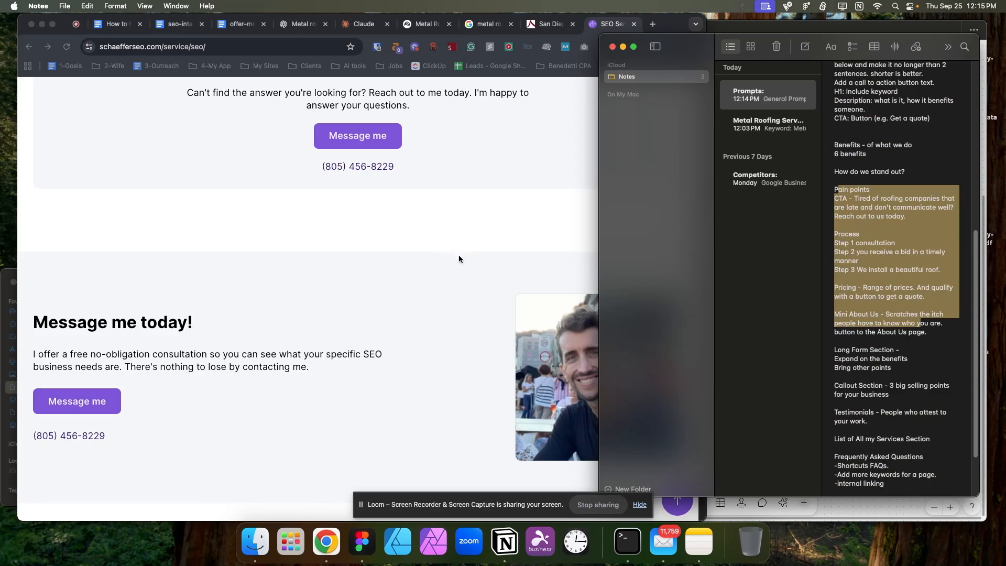
- Switch to Chrome and search Google for "roofing company new york" in a new tab
left_click(488, 212)
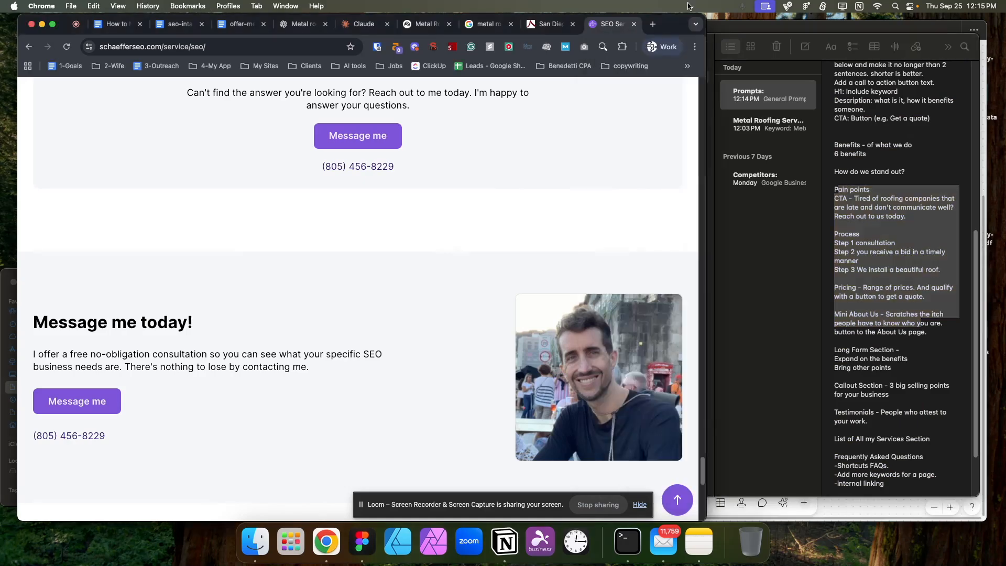
left_click(653, 25)
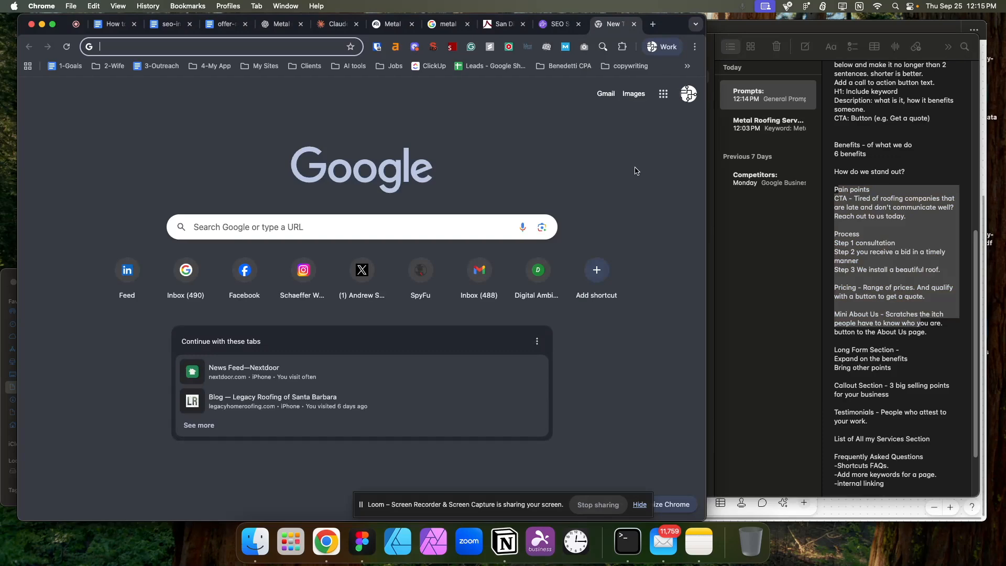
type("roofing company ")
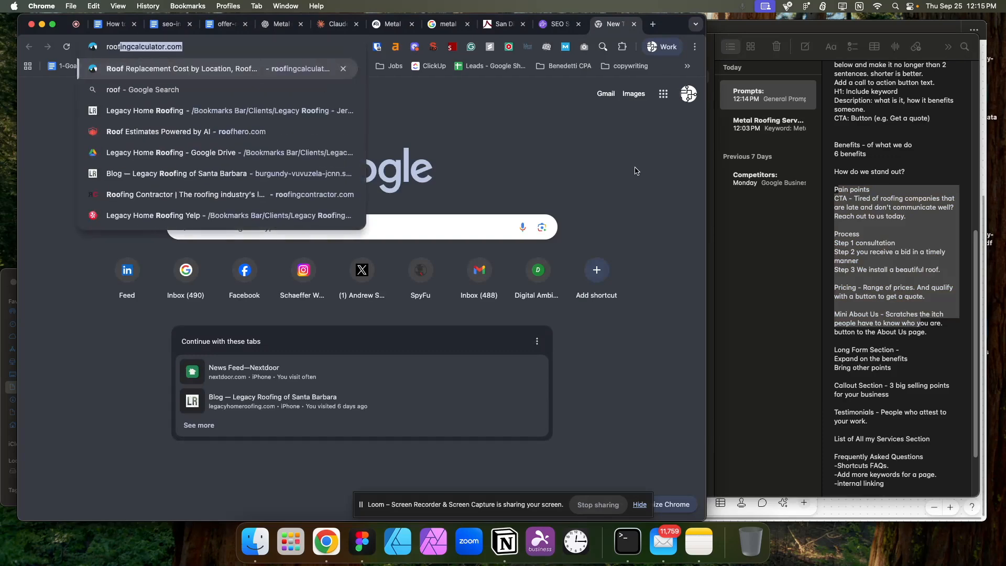
type("new york")
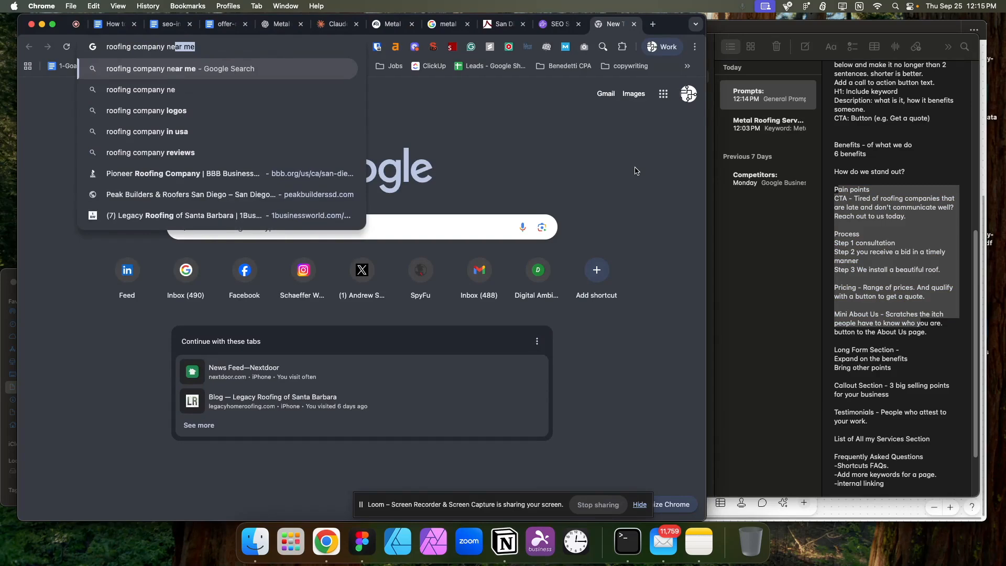
key("Return")
- Open the Peterson Roofing, LLC search result in its own tab and bring that page into view
scroll(315, 321, "down", 5)
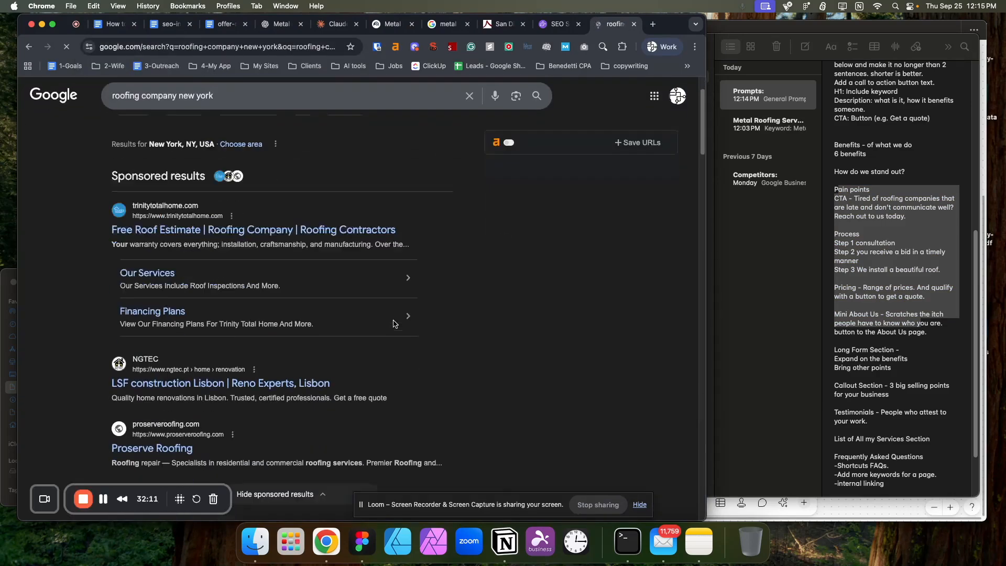
scroll(314, 321, "down", 10)
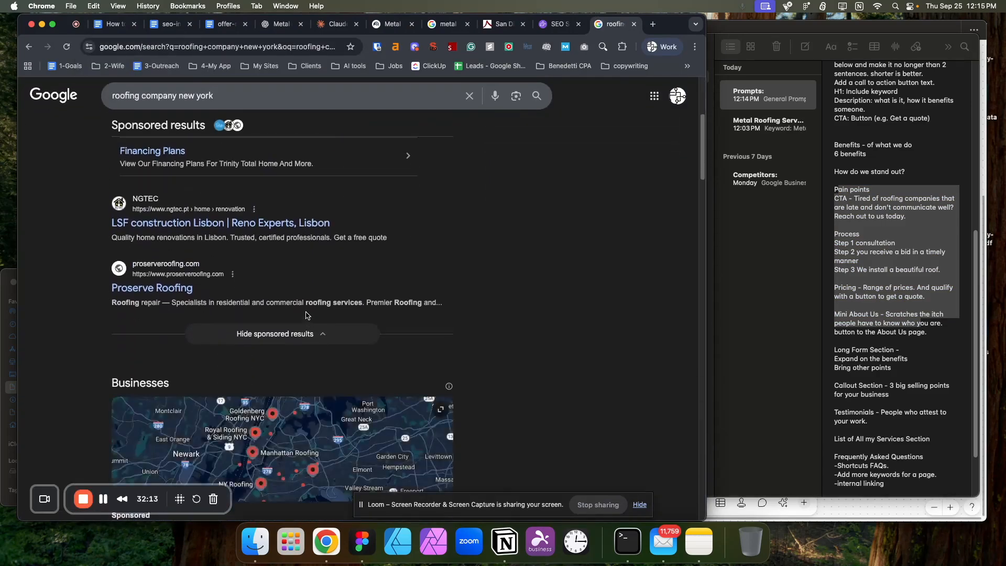
scroll(307, 313, "down", 1)
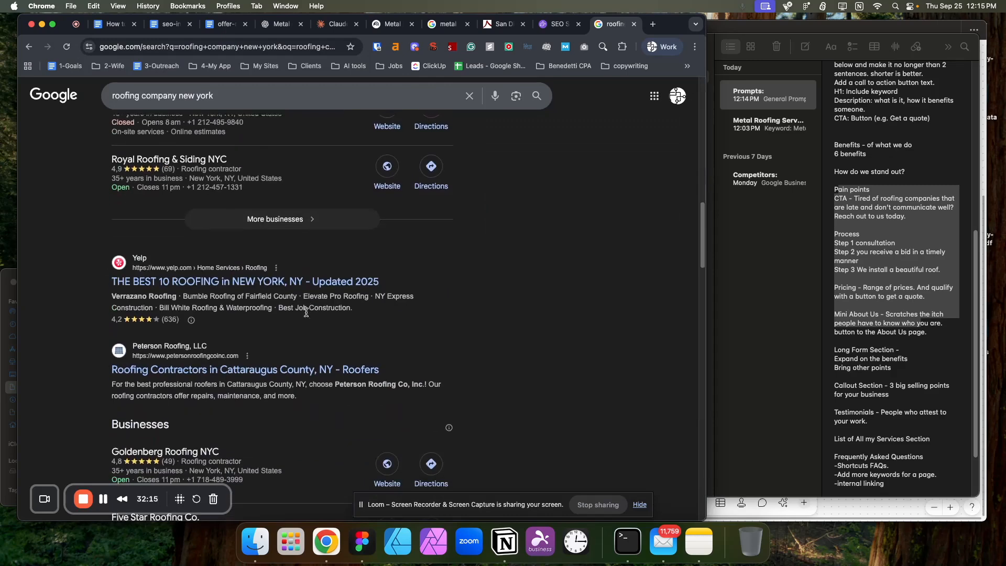
right_click(222, 370)
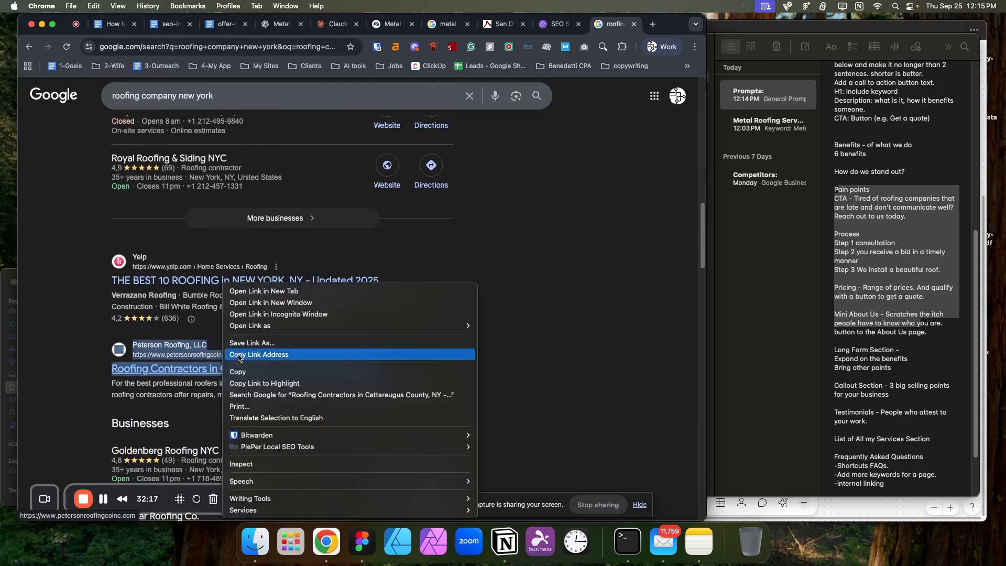
left_click(330, 289)
left_click(609, 30)
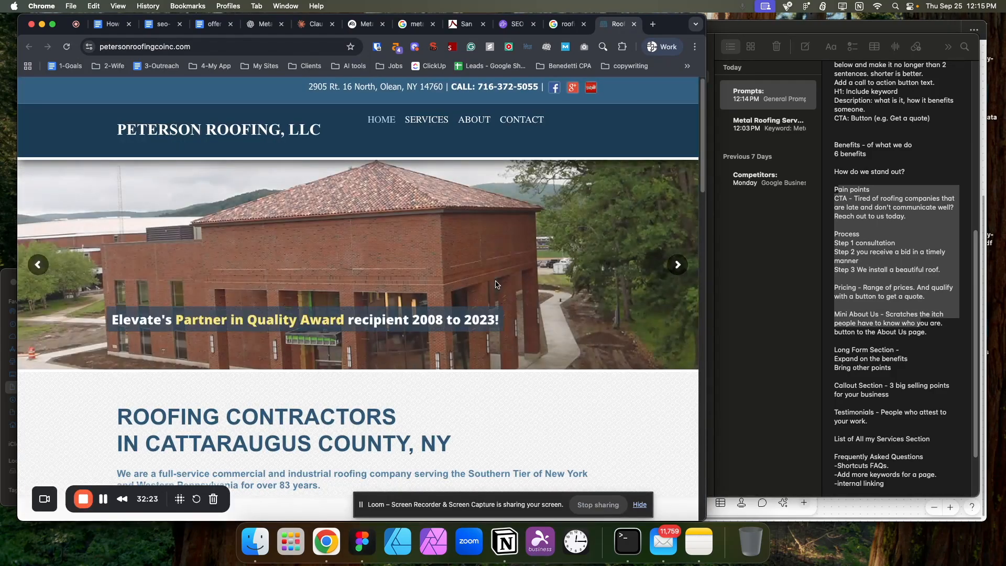
- Examine the Peterson Roofing homepage layout from the hero slider down to the "Fully insured and financially sound" section
scroll(496, 284, "down", 10)
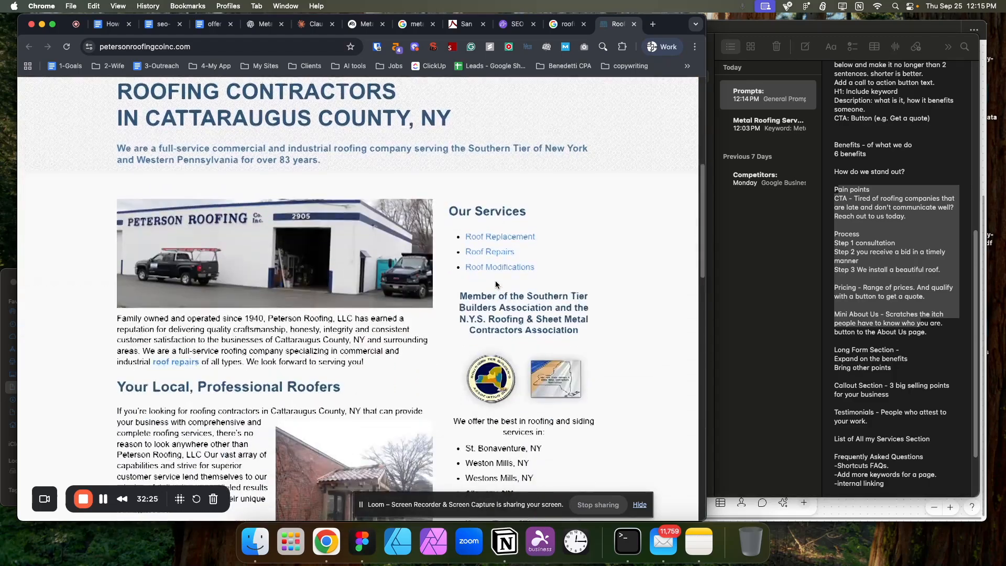
scroll(495, 284, "down", 9)
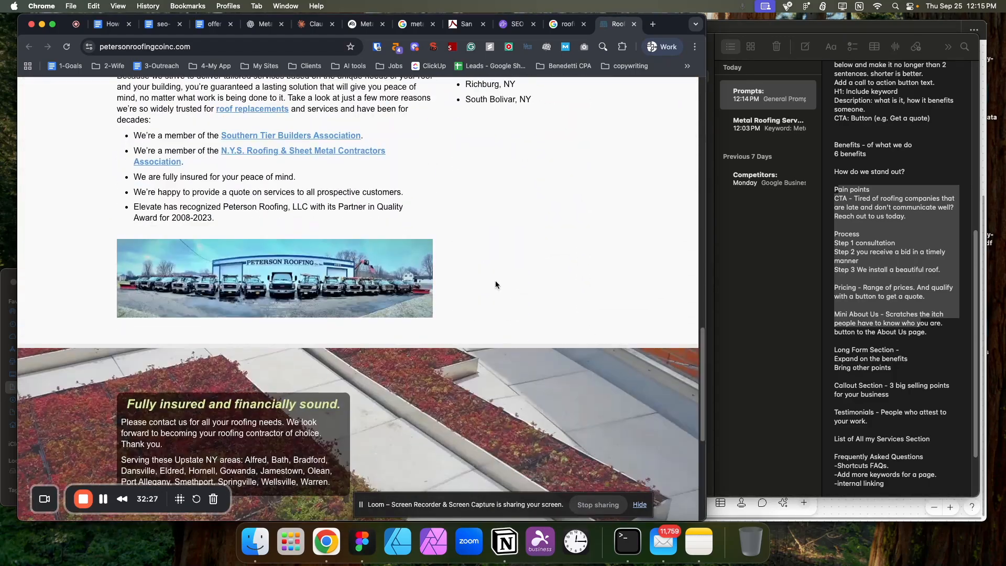
scroll(496, 285, "up", 20)
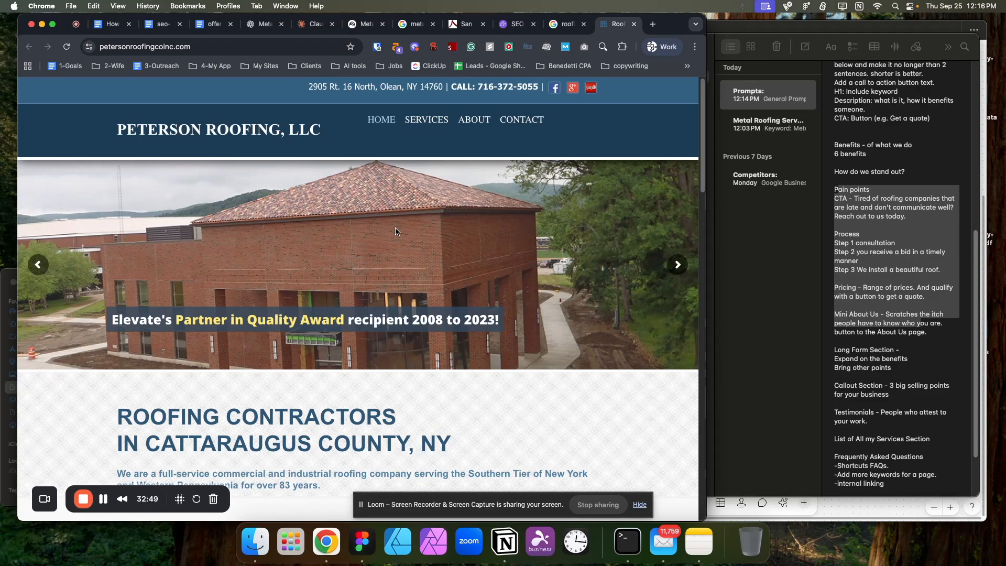
scroll(362, 251, "down", 2)
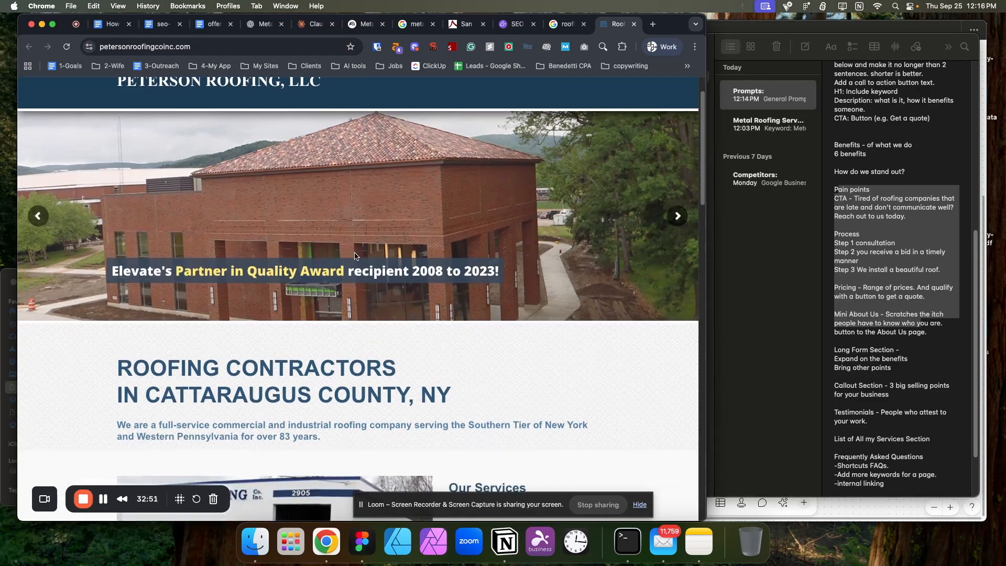
scroll(373, 298, "down", 1)
scroll(373, 298, "up", 2)
scroll(370, 289, "down", 2)
scroll(370, 289, "down", 10)
scroll(160, 143, "up", 3)
- Read through the homepage's main headline, company introduction and "Why Choose Peterson Roofing, LLC?" section, highlighting each one
left_click_drag(117, 155, 362, 229)
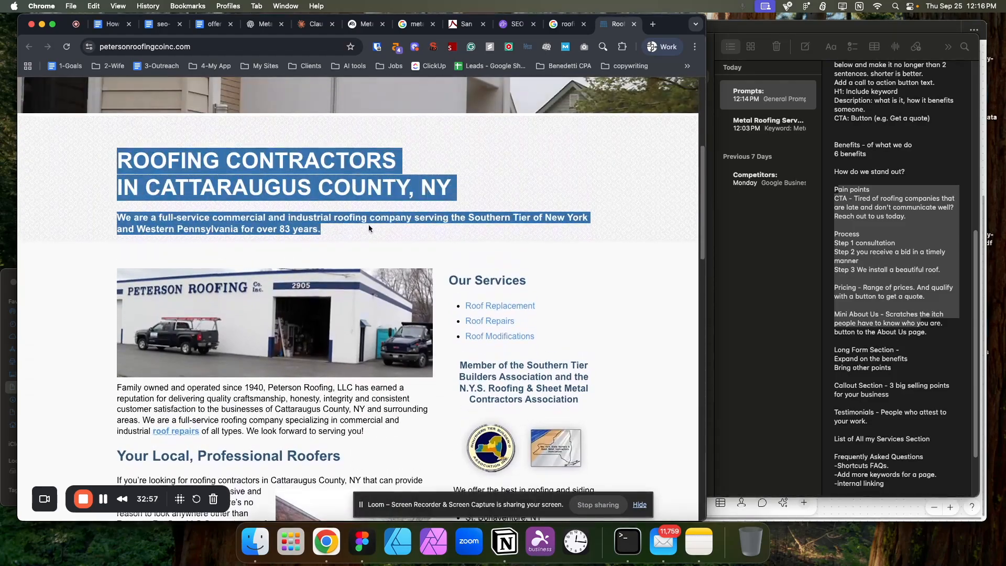
scroll(445, 237, "down", 6)
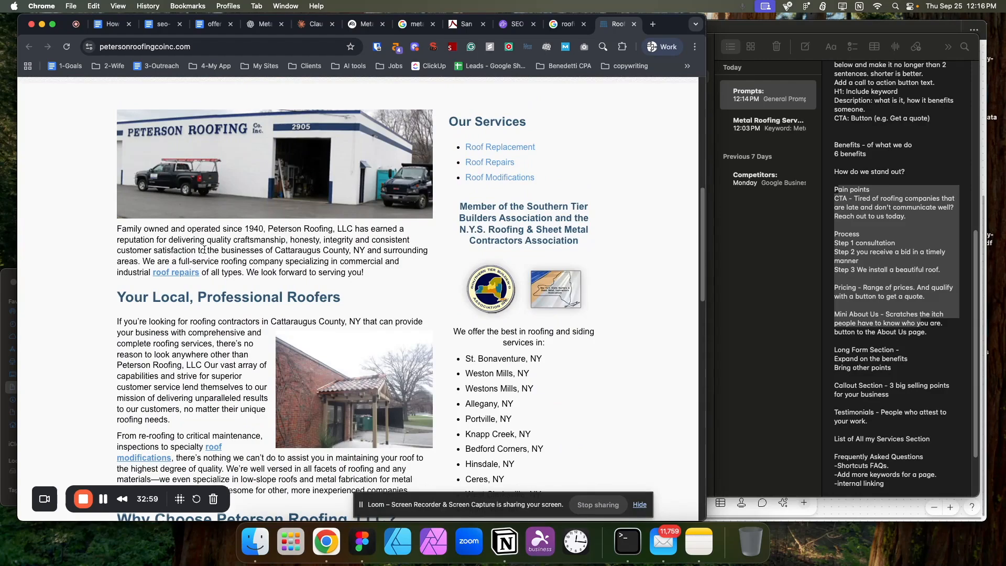
left_click_drag(114, 128, 342, 299)
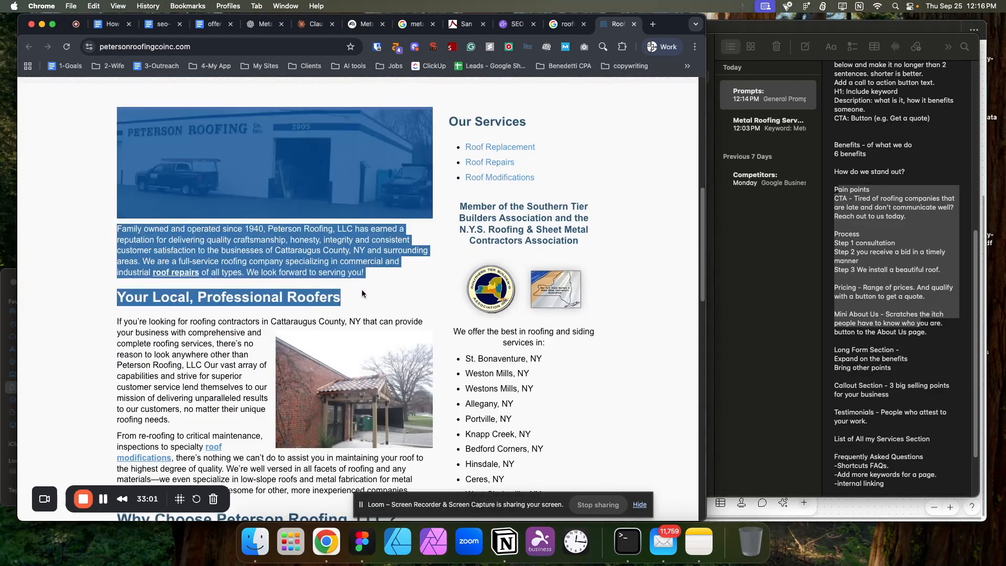
scroll(351, 293, "down", 5)
scroll(184, 263, "down", 6)
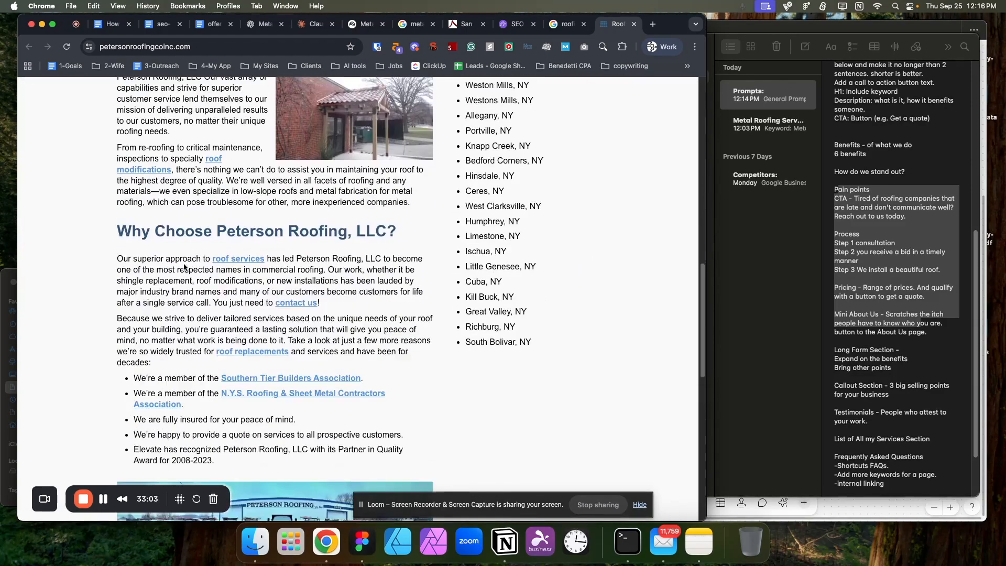
scroll(184, 264, "down", 3)
left_click_drag(123, 164, 438, 354)
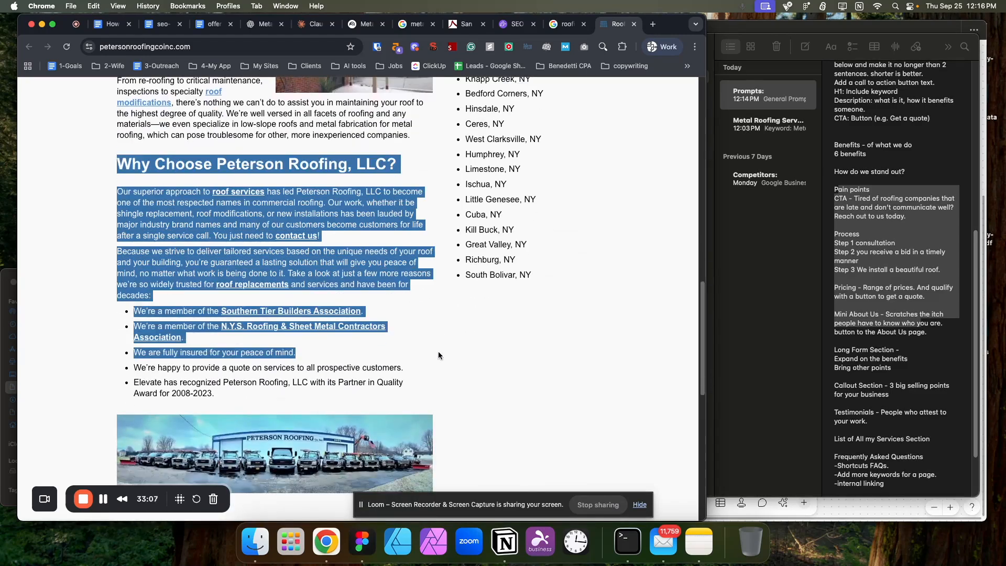
- In the Prompts note, add the label "Difference section -" in front of "How do we stand out?"
scroll(887, 358, "down", 1)
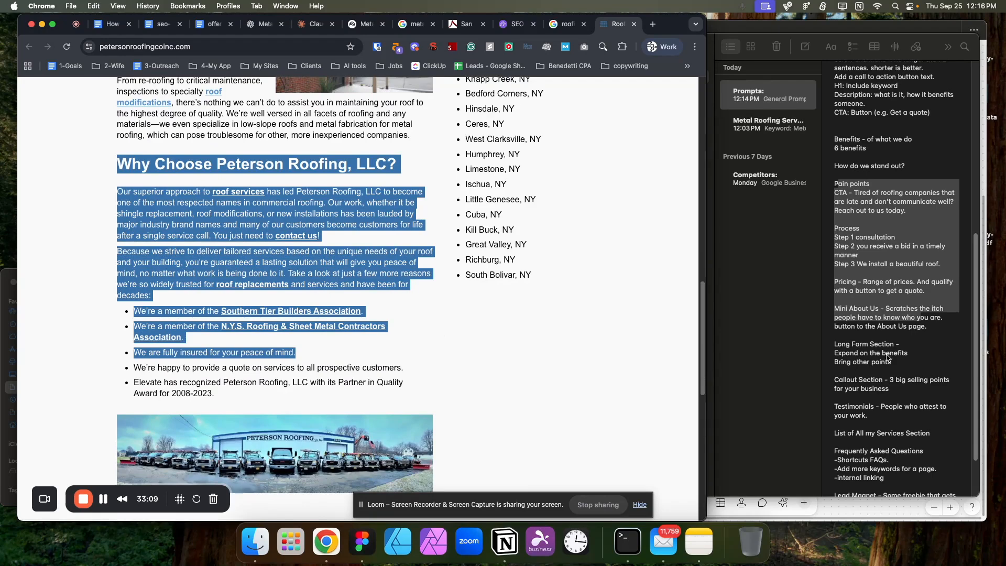
scroll(887, 357, "down", 2)
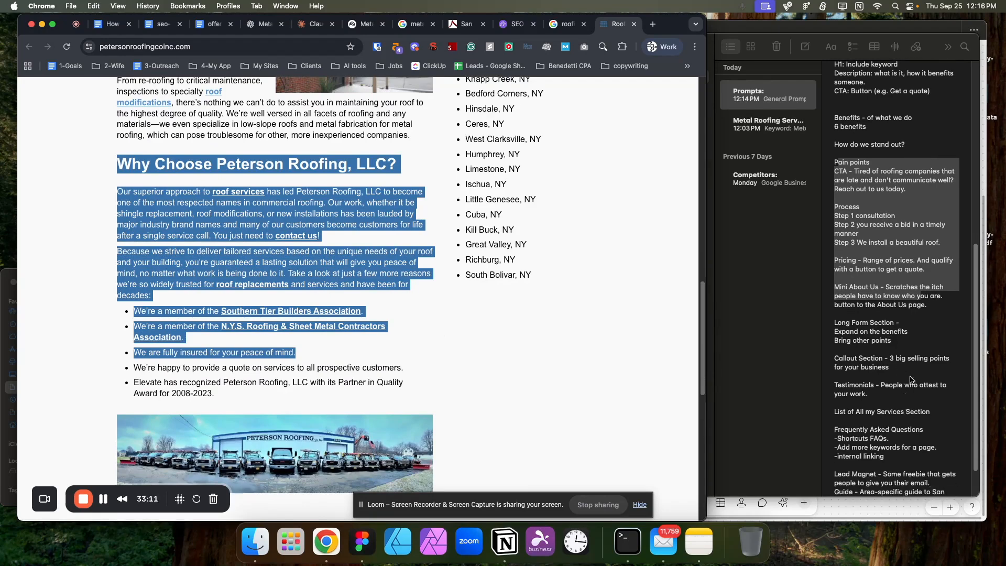
left_click(884, 271)
left_click(834, 144)
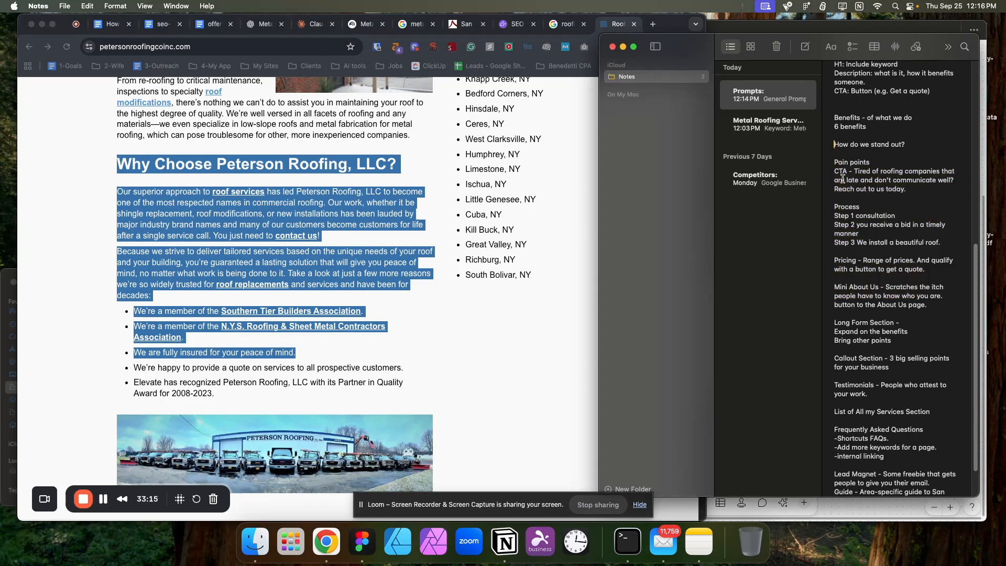
type("Difference sec")
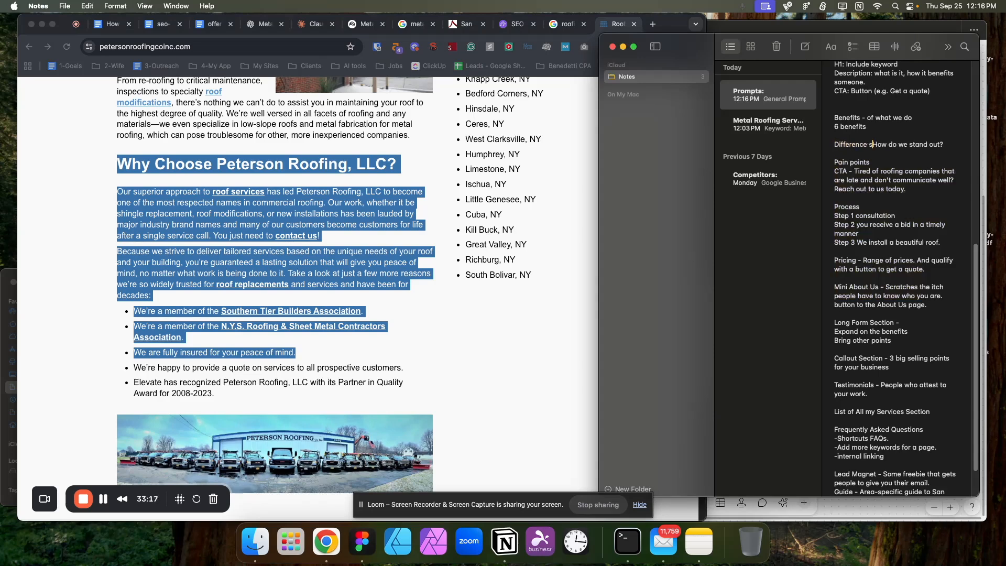
type("tion -")
- Examine the Peterson Roofing page's "Fully insured and financially sound" section, brand logos and footer
left_click(423, 302)
scroll(423, 302, "down", 6)
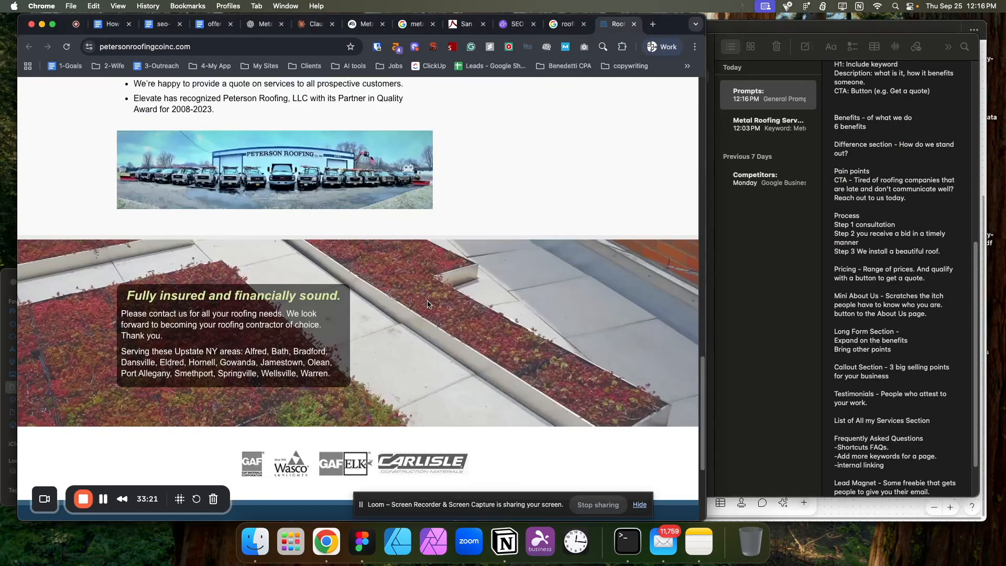
scroll(312, 285, "down", 1)
left_click_drag(126, 231, 346, 317)
scroll(448, 313, "down", 3)
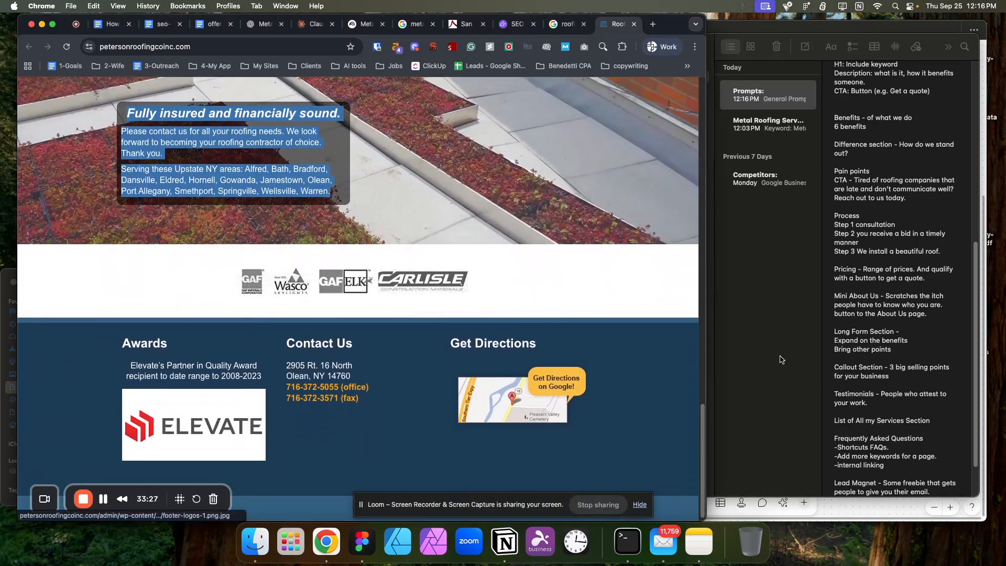
- Add the section "Trophy Rack - list of businesses you've worked with/certifications." below Testimonials in the Prompts note
scroll(894, 383, "down", 1)
left_click(892, 383)
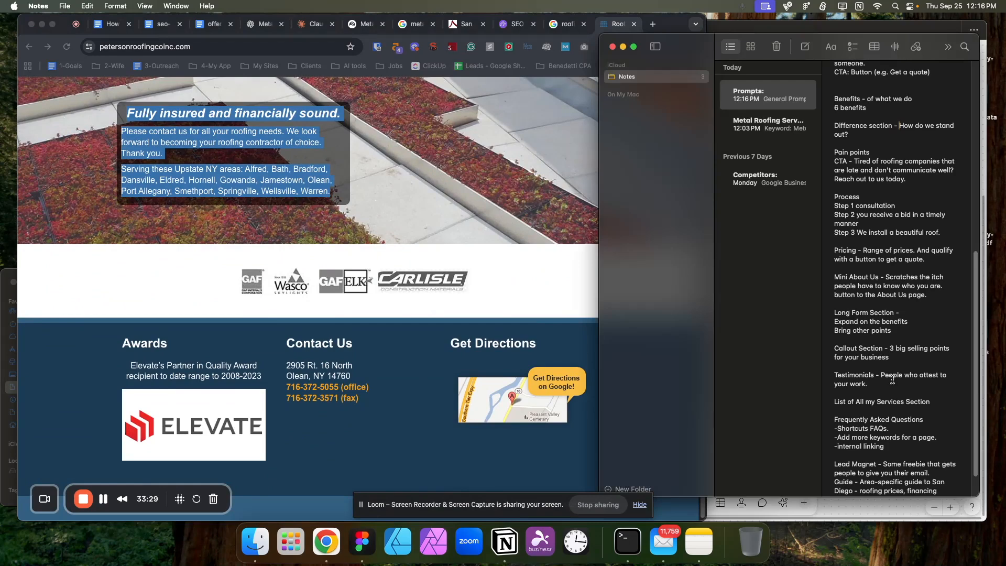
key("Return")
key("Return")
type("Rop")
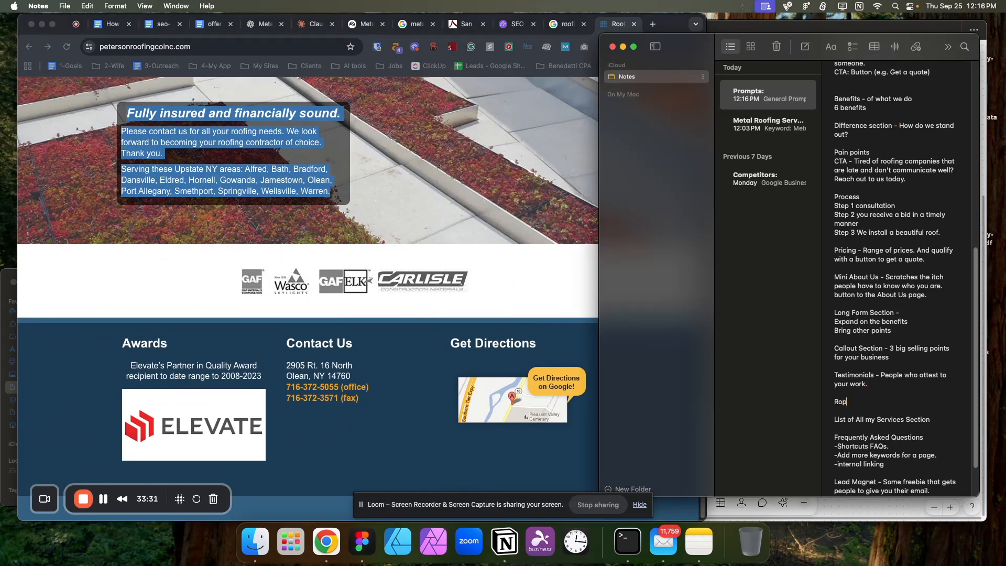
key("BackSpace")
key("BackSpace")
key("BackSpace")
type("Trophy Rac")
type("k - ")
type("list of")
type(" people you")
key("BackSpace")
key("BackSpace")
key("BackSpace")
key("BackSpace")
key("BackSpace")
type("businesses you've work")
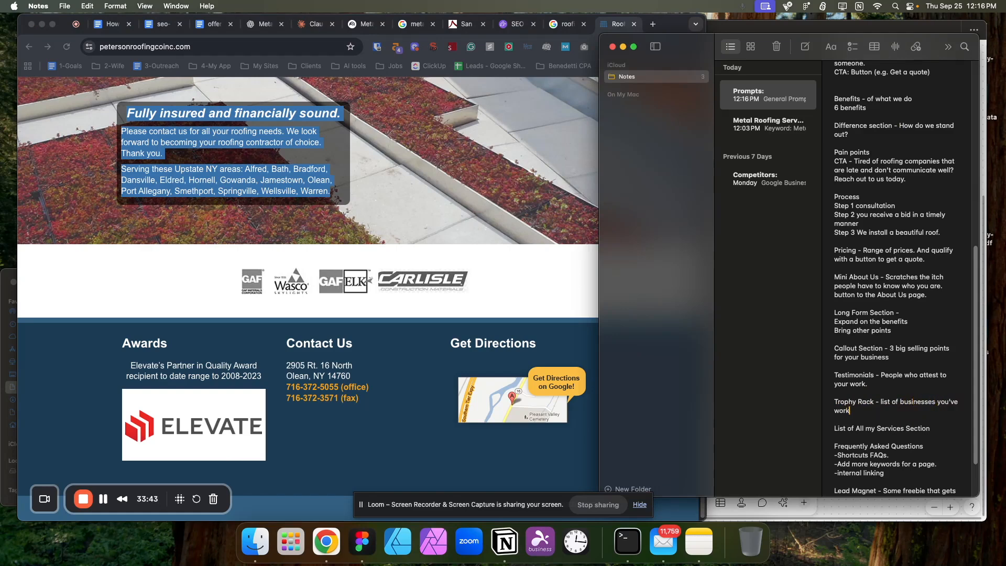
type("ed with/certification")
key("BackSpace")
key("BackSpace")
key("BackSpace")
key("BackSpace")
key("BackSpace")
type("cations")
- Append "(add statistics - installed over 500 roofs)." to the "6 benefits" line under Benefits
scroll(892, 293, "up", 1)
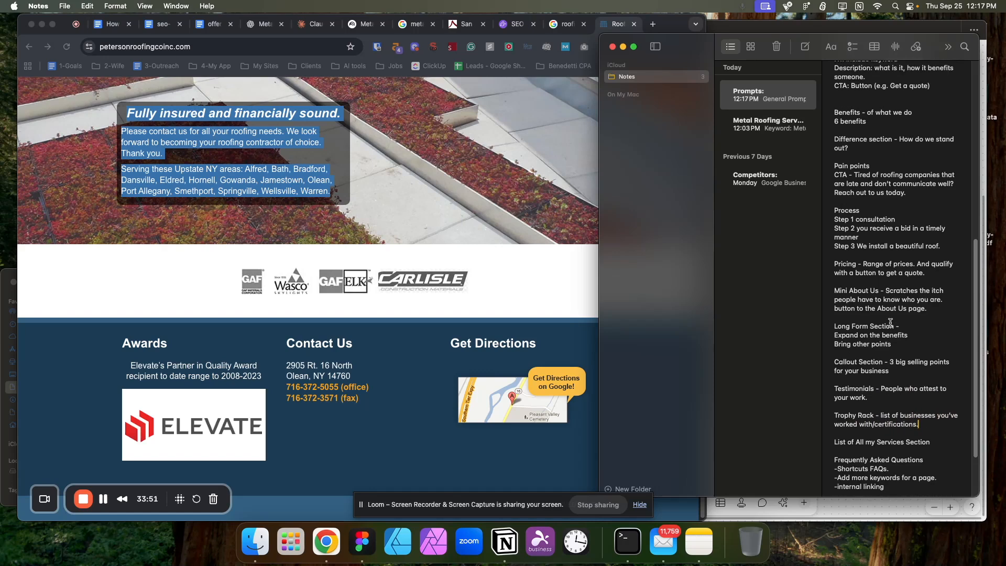
left_click_drag(868, 122, 833, 111)
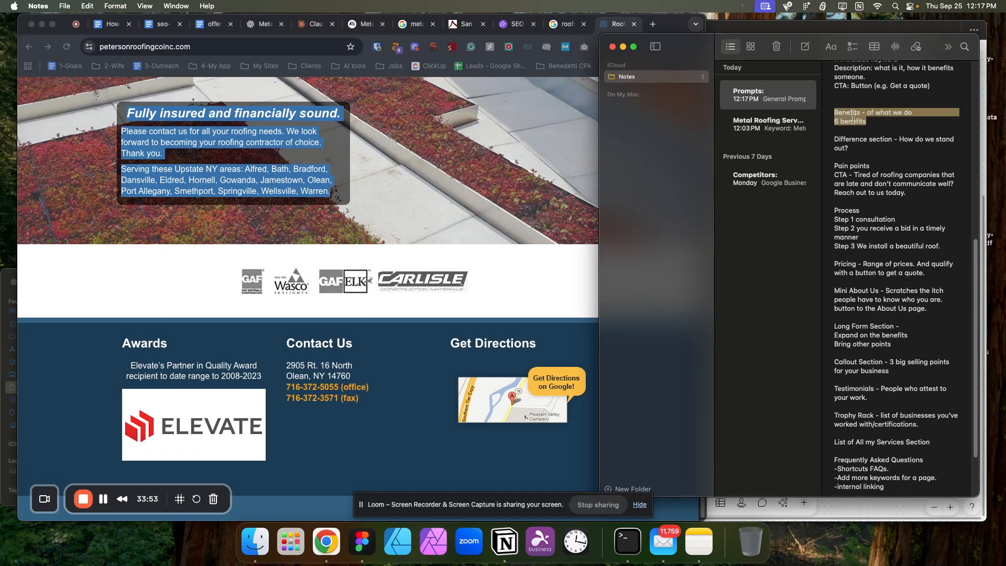
left_click(882, 120)
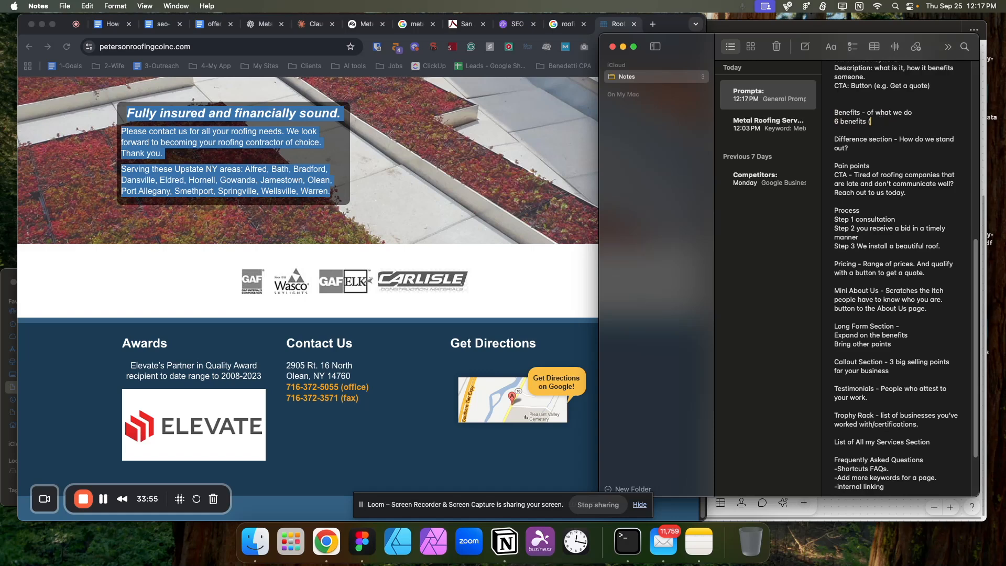
type("(add statistics")
type("installed over 500 roofs).")
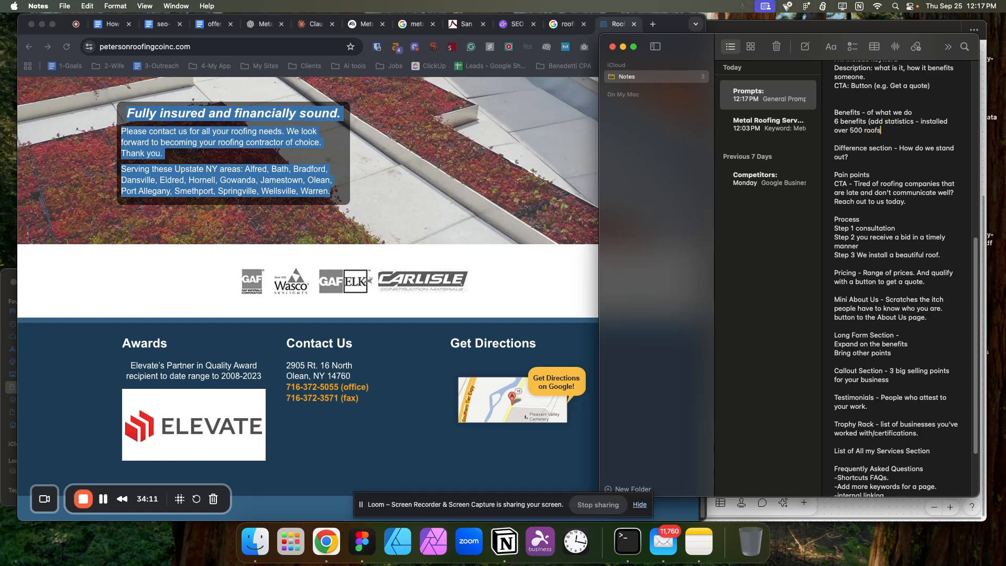
- Check the reference site's footer, and add a "Footer:" section at the note's end listing Legal Pages, Privacy Policy and Contact Info
left_click(345, 325)
scroll(415, 331, "down", 1)
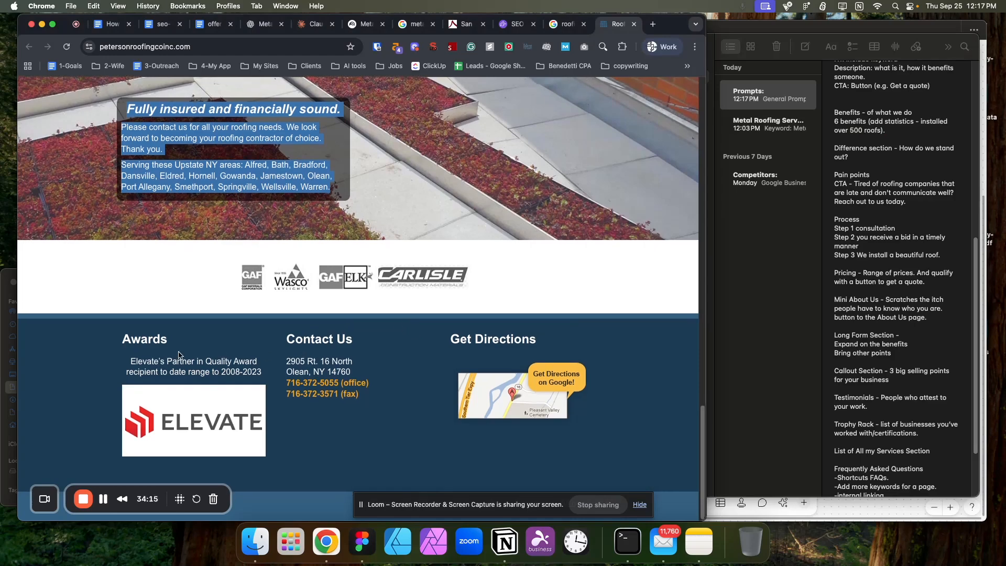
scroll(881, 366, "down", 4)
left_click(884, 466)
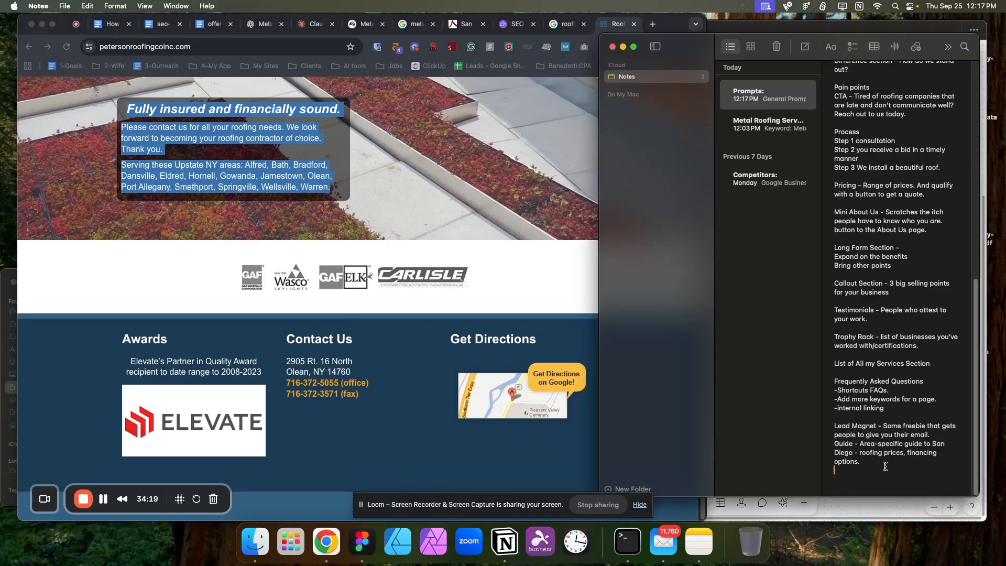
key("Return")
type("Footer:")
scroll(875, 436, "down", 1)
type("Legal Pag")
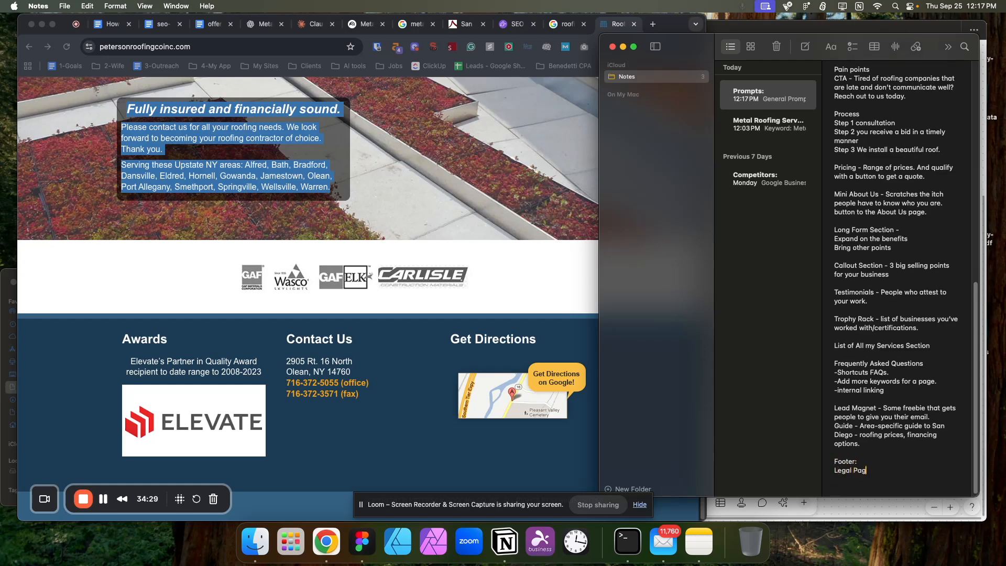
type("es Privacy")
type(" Policy ")
type("Contact Info")
key("Return")
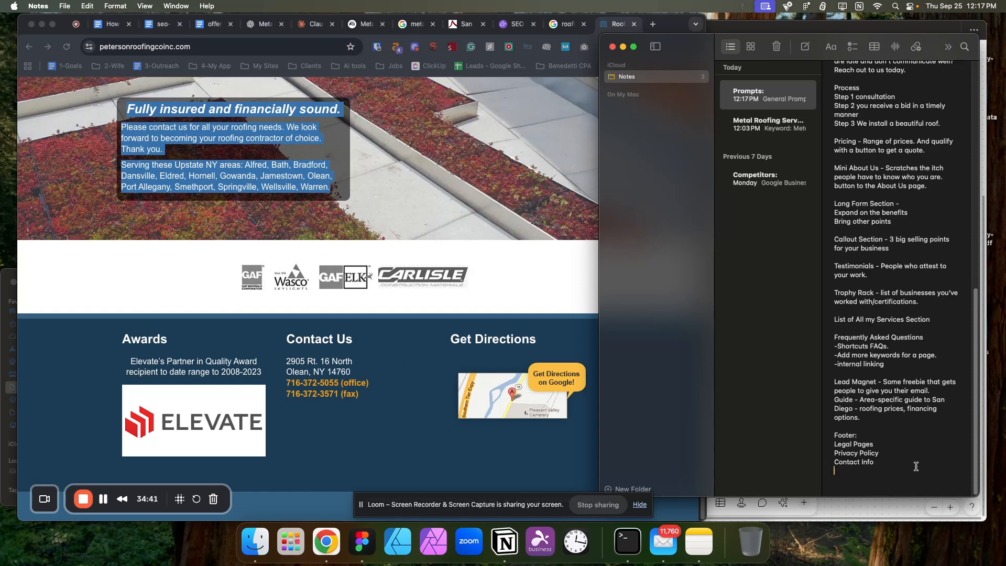
- Add "Navigation -" to the Footer section of the Prompts note and check the footer link columns on the Schaeffer SEO service page
type("Navigation -")
left_click(476, 233)
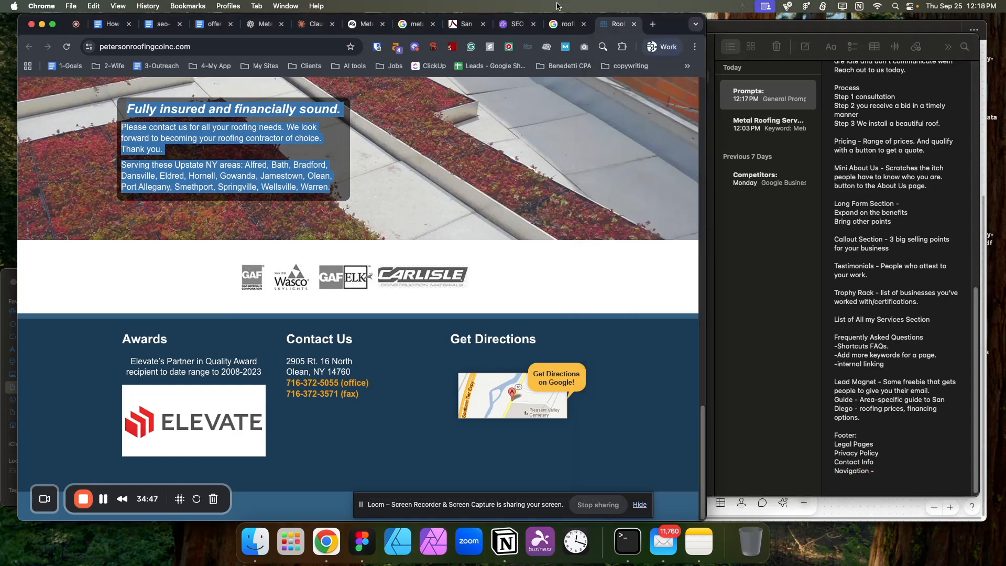
left_click(510, 23)
scroll(476, 265, "down", 10)
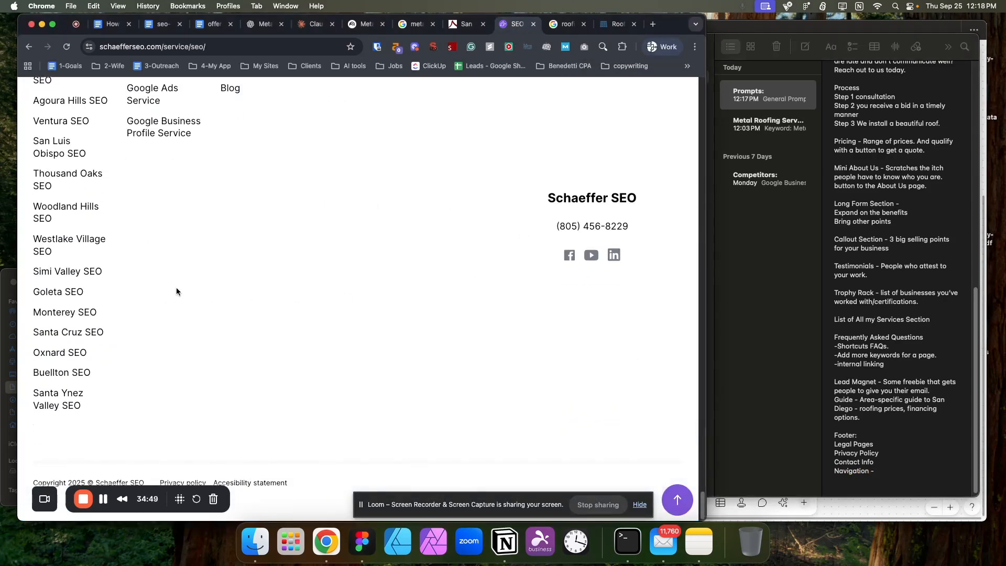
scroll(157, 288, "up", 4)
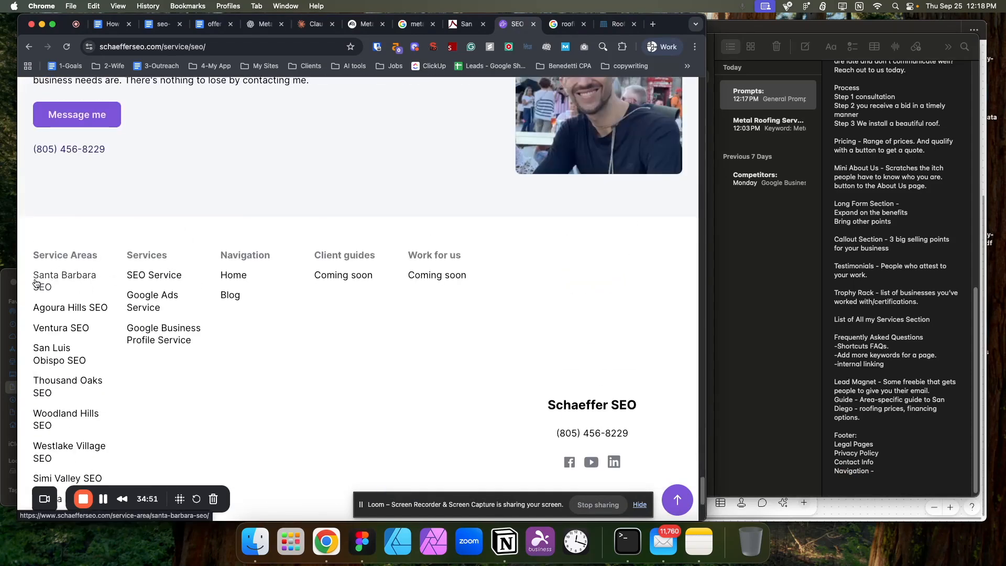
scroll(57, 386, "down", 2)
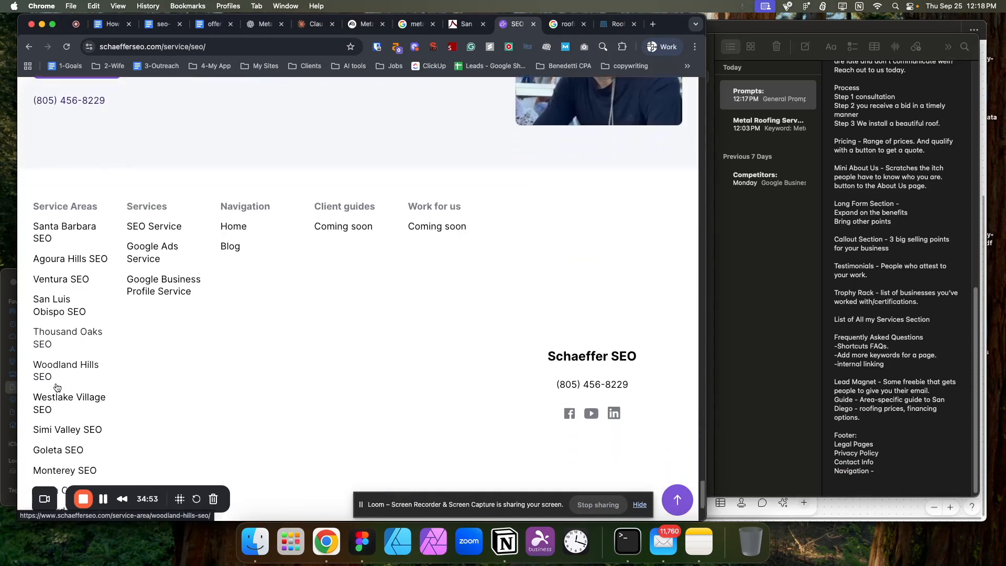
scroll(56, 385, "up", 5)
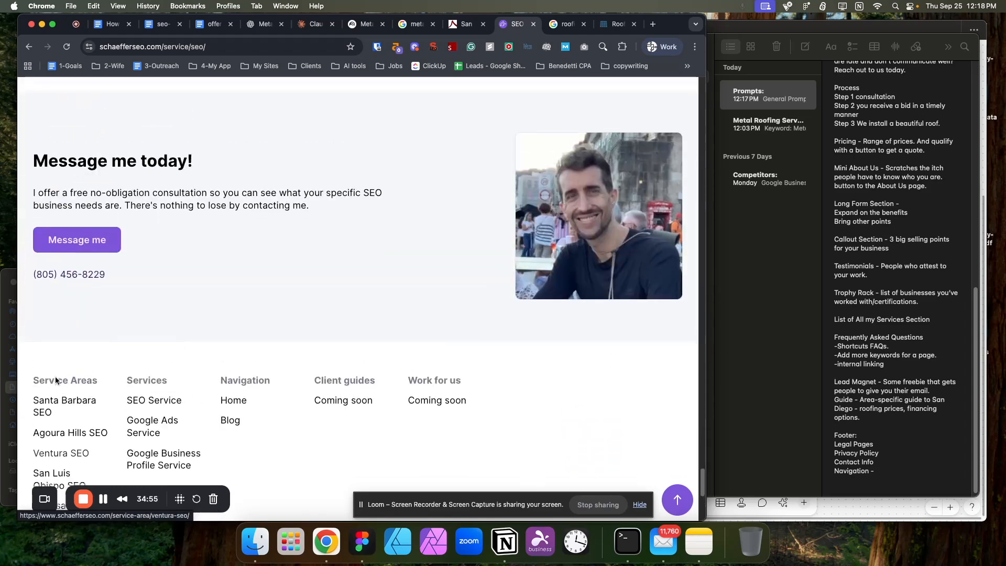
scroll(55, 376, "down", 2)
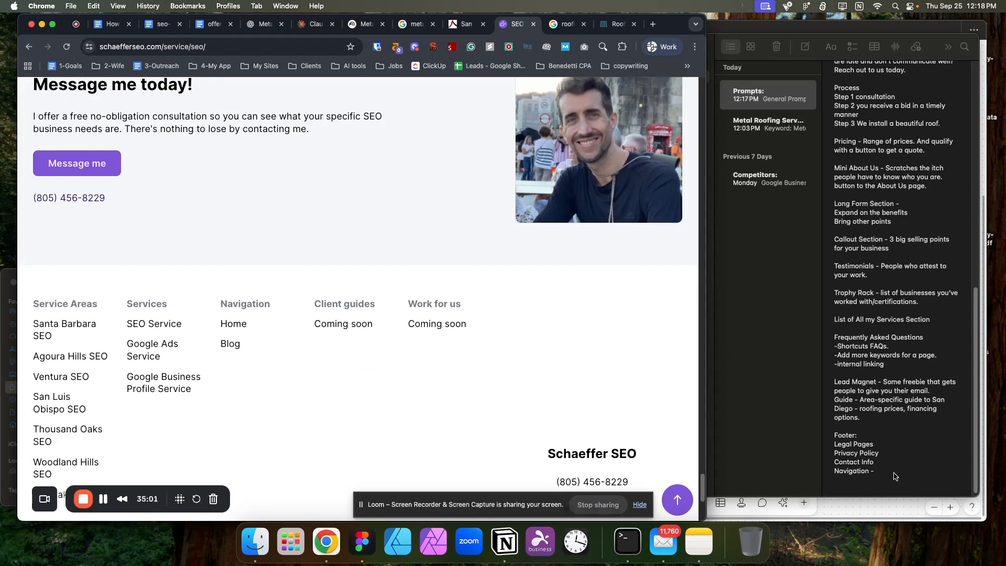
- Add the line "Could be a good place for internal linking again." under "Navigation -" in the Prompts note
left_click(735, 346)
type("Could be a good place for intera")
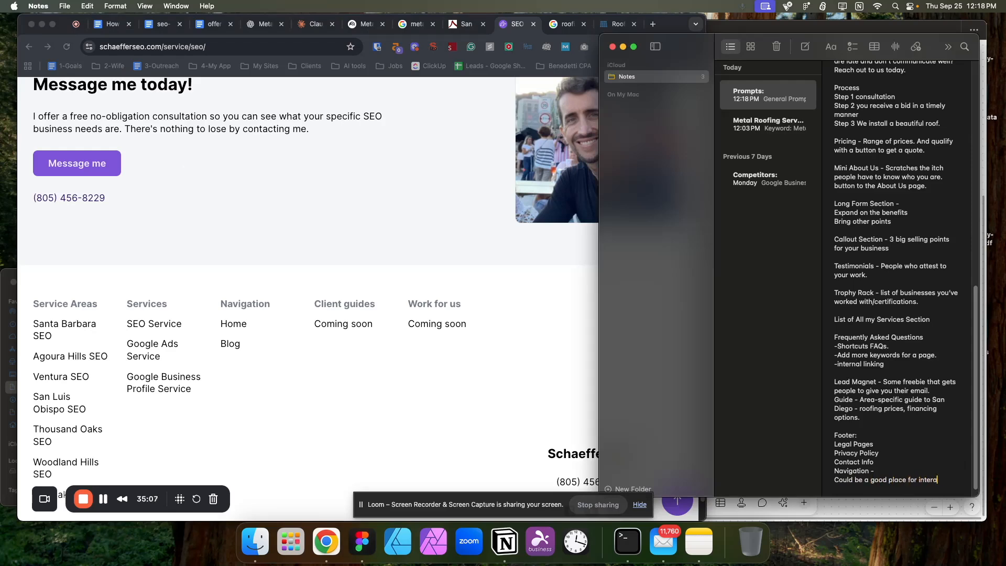
key("BackSpace")
key("BackSpace")
type("nol linking again")
- Review the Schaeffer SEO service page from its footer links through the body content back to the hero section
left_click(218, 374)
scroll(51, 351, "down", 2)
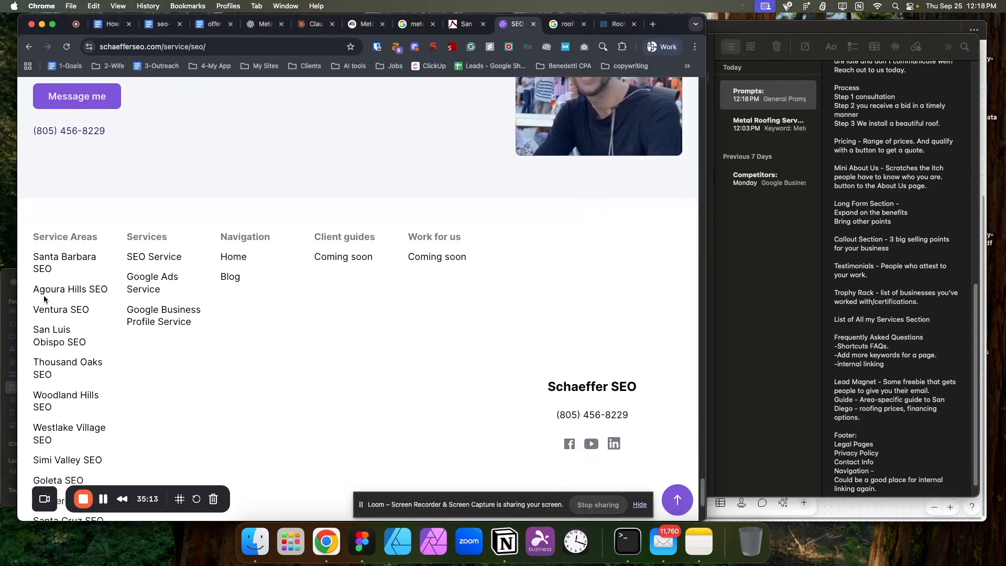
scroll(125, 308, "up", 1)
scroll(125, 309, "up", 20)
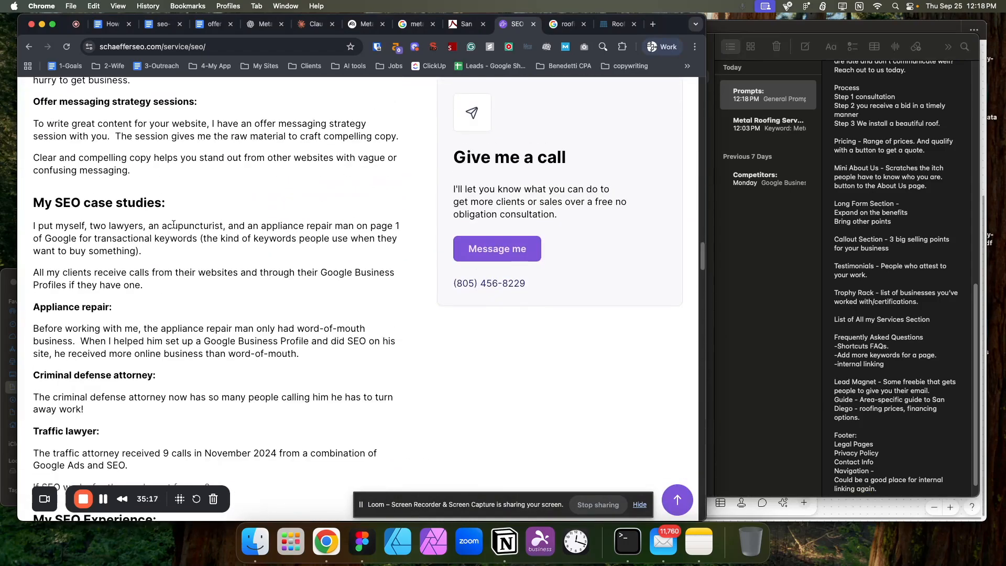
scroll(319, 265, "up", 20)
scroll(313, 265, "down", 10)
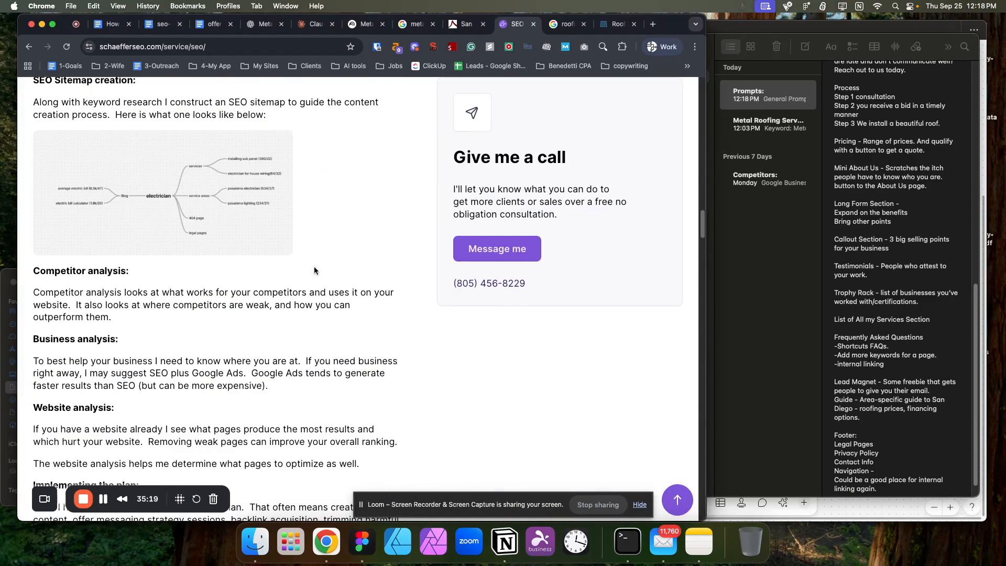
scroll(314, 271, "up", 20)
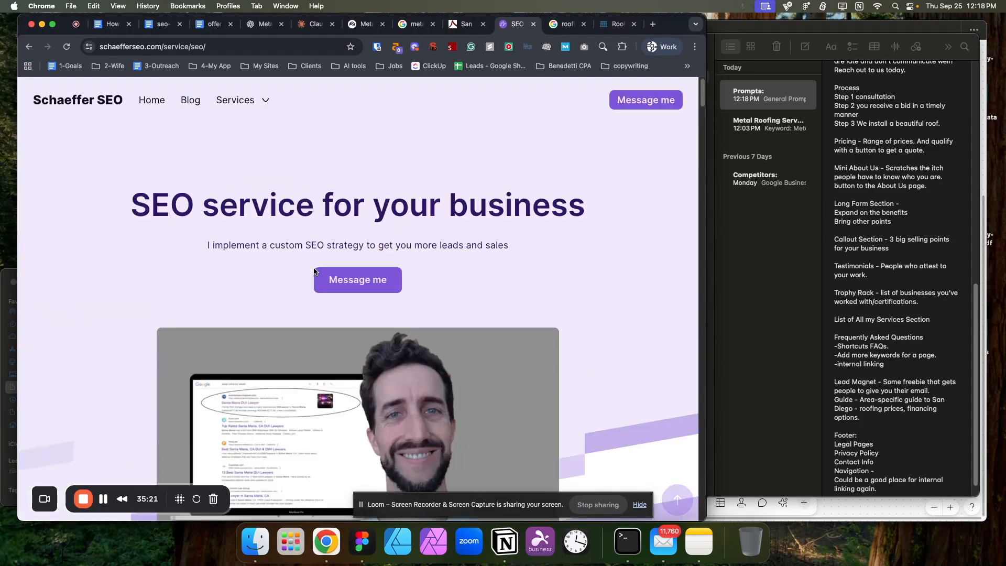
- Review the Prompts note's sections from Pain points through Long Form Section and on to the Footer
left_click(888, 435)
scroll(893, 414, "up", 5)
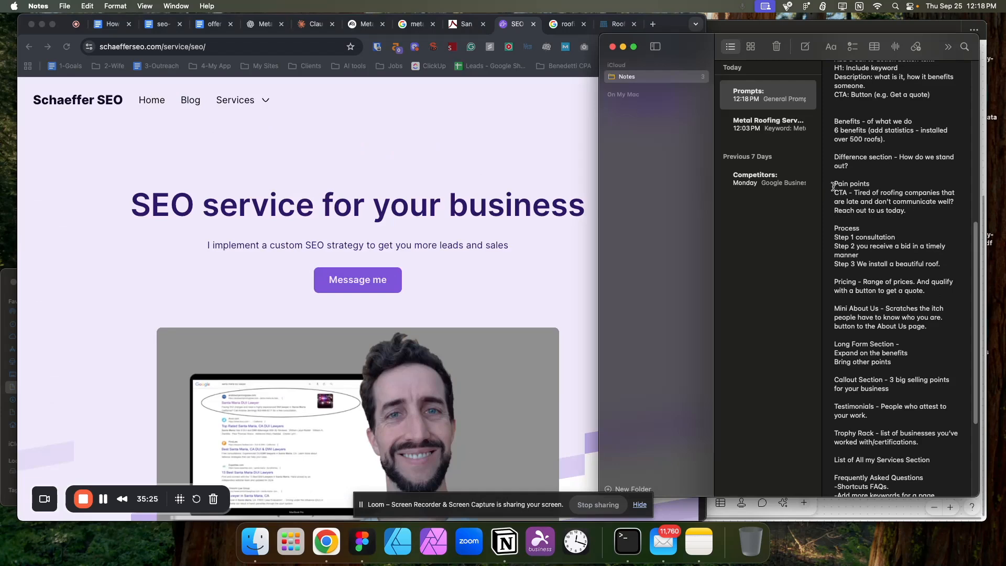
left_click_drag(834, 184, 934, 363)
scroll(933, 363, "down", 2)
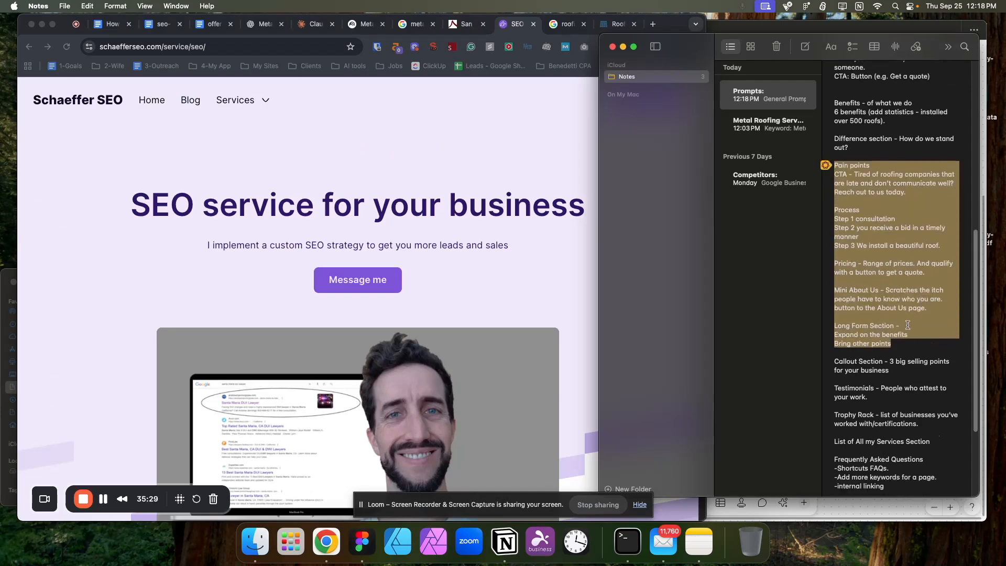
scroll(909, 347, "down", 5)
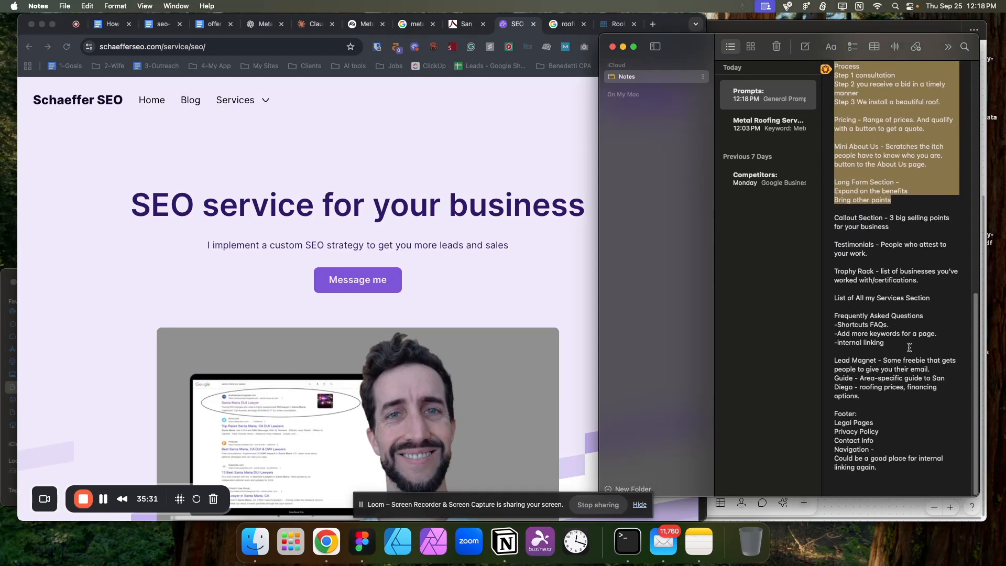
- Switch to the Roofing Sitemap Tutorial in Figma and select the "san diego roofing" keyword under Service Area Pages
left_click(528, 292)
left_click(362, 551)
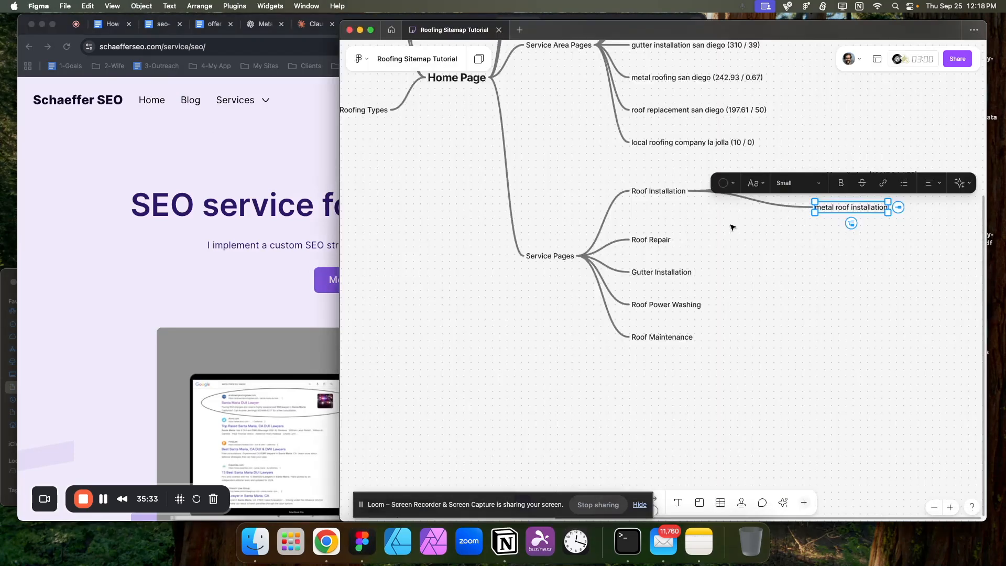
scroll(716, 231, "up", 5)
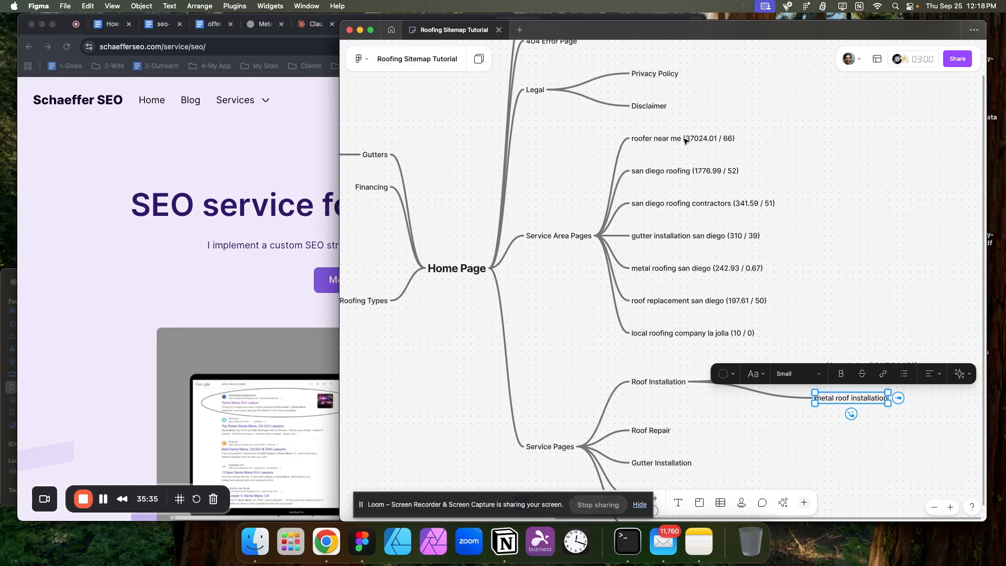
left_click(663, 174)
- Switch to Chrome and search Google for "san diego roofing" in place of the New York roofing query
left_click(164, 156)
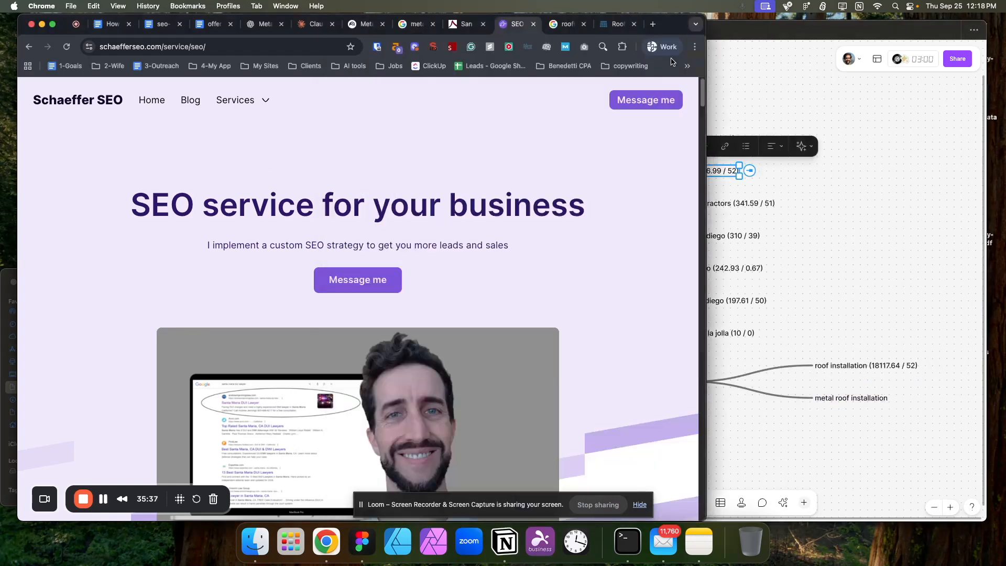
left_click(581, 30)
left_click(234, 93)
key("super+a")
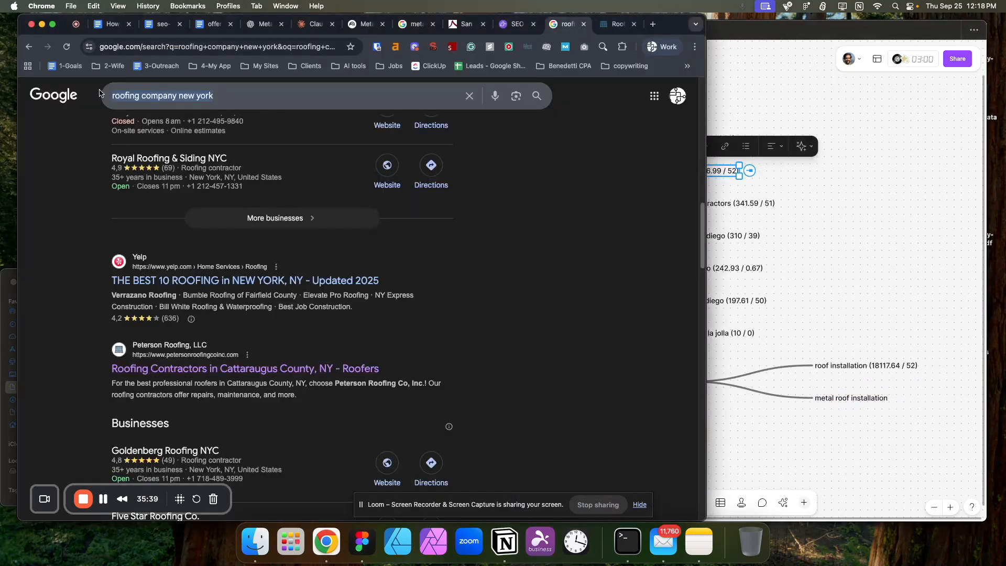
type("san diego roofing")
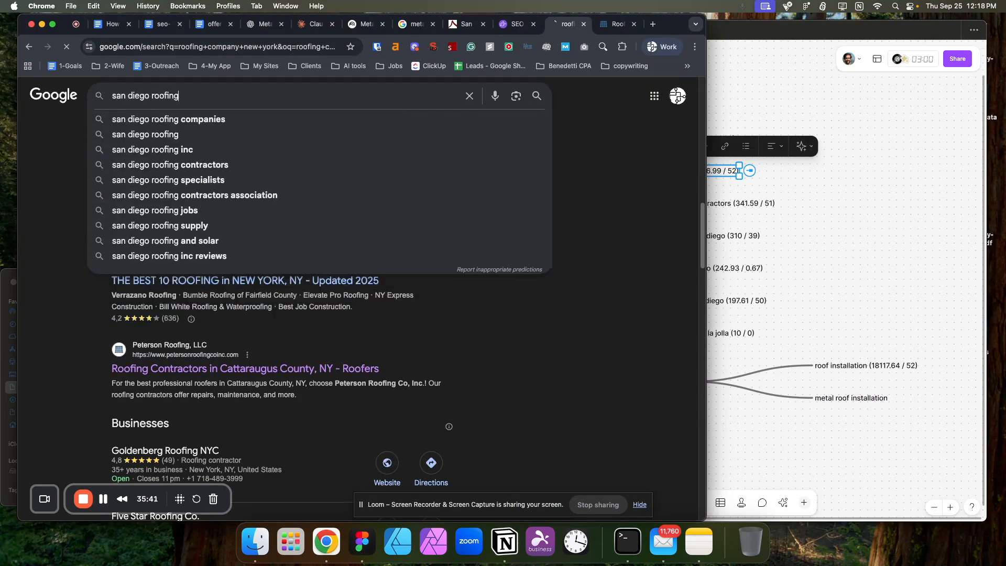
key("Return")
- Open the San Diego Roofing Inc. result in a new tab and bring its page into view
scroll(146, 228, "down", 15)
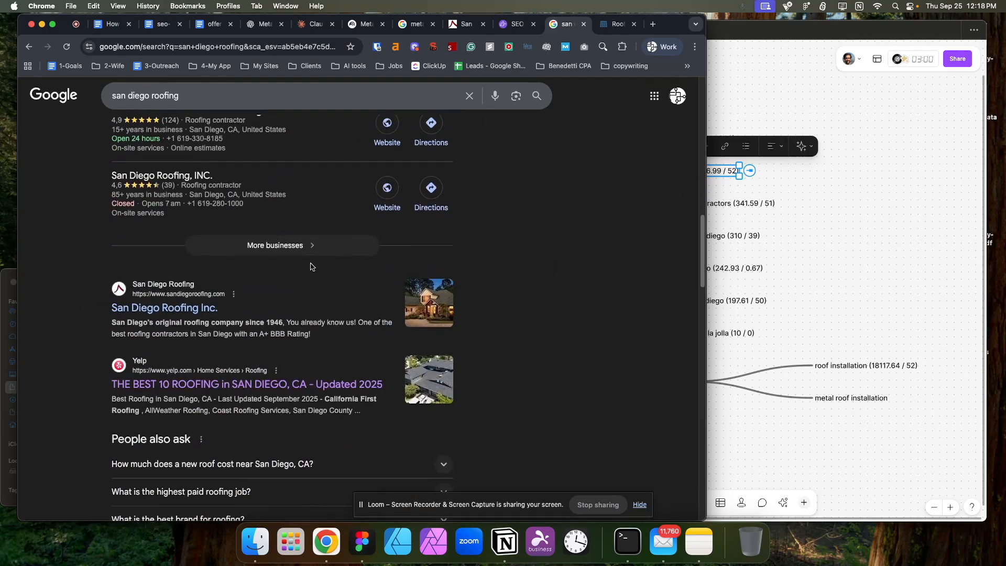
right_click(214, 298)
left_click(215, 296)
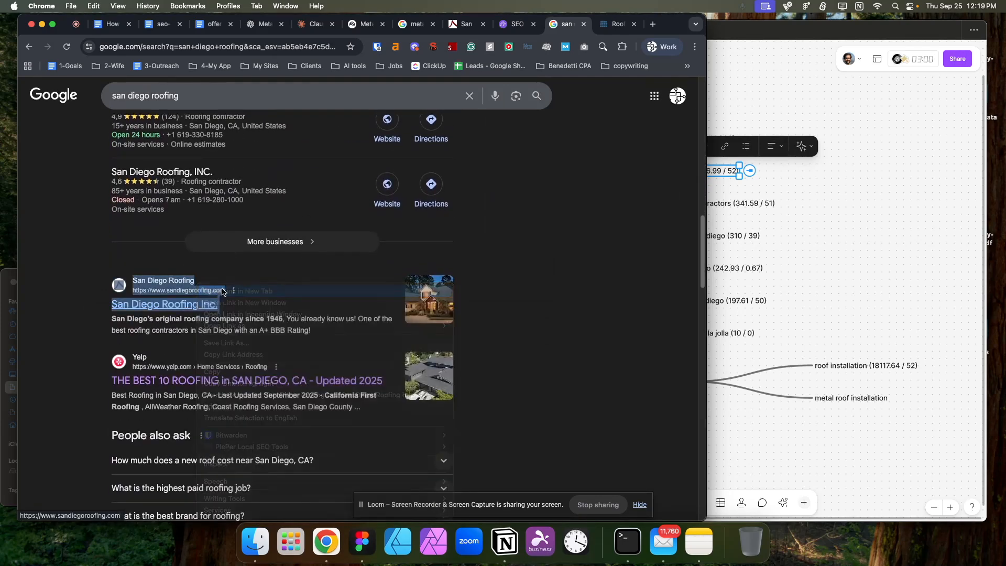
left_click(575, 27)
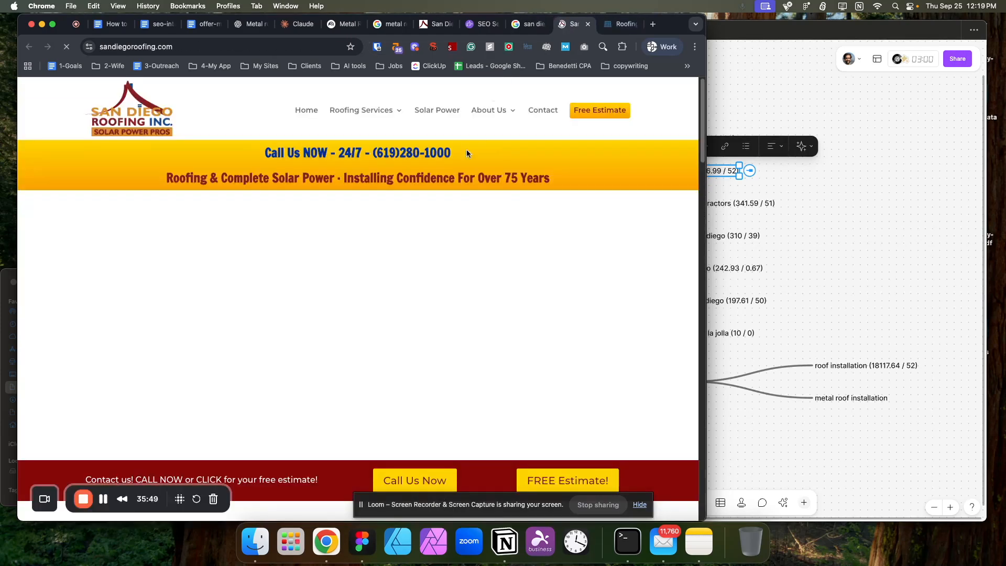
- Examine the San Diego Roofing home page and highlight the warranty paragraph under "Professional San Diego Roofing"
scroll(359, 200, "down", 3)
scroll(359, 200, "up", 3)
scroll(352, 221, "down", 8)
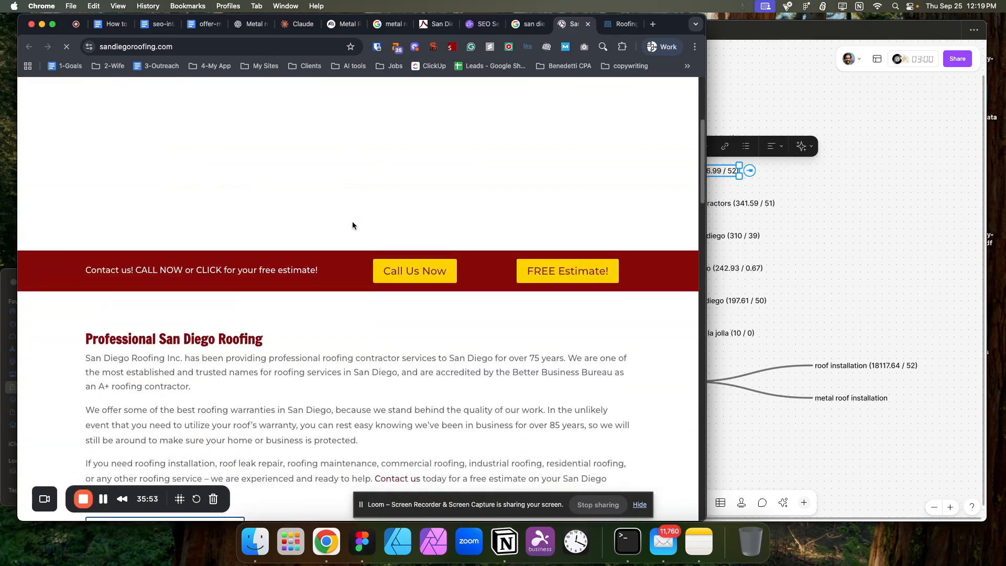
scroll(264, 279, "up", 1)
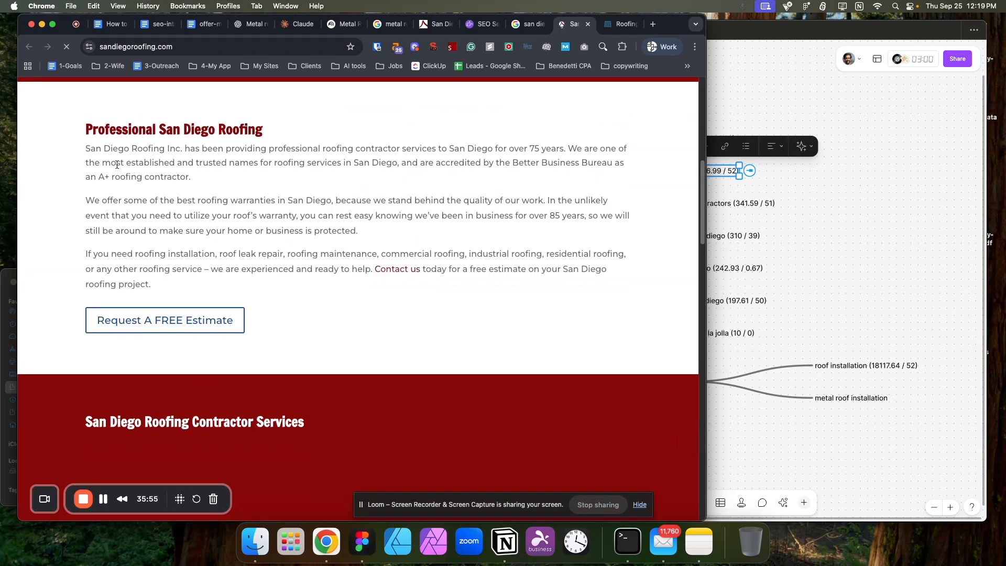
left_click_drag(85, 201, 333, 231)
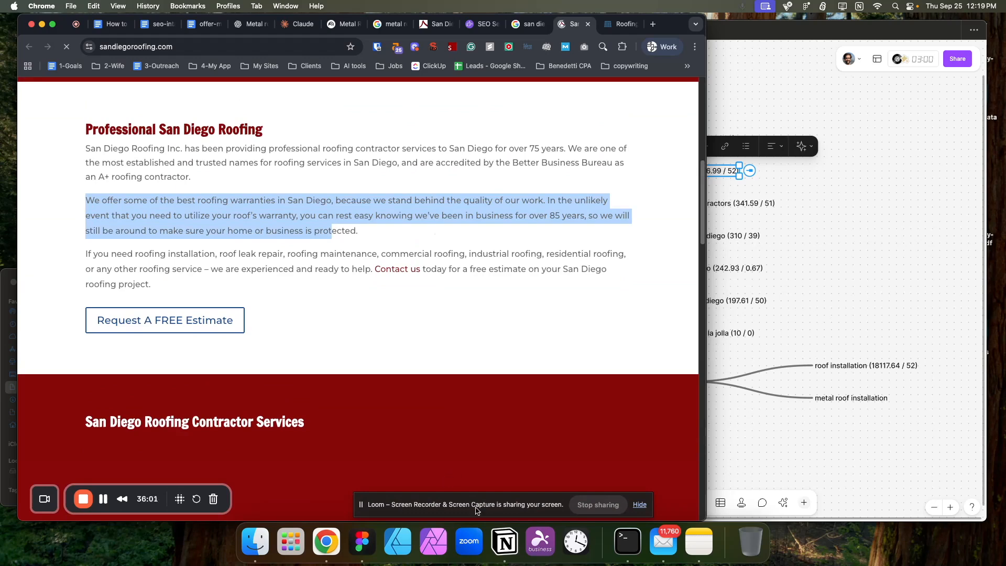
- In the Prompts note, add "Area Setion:" between Pain points and Process, with "Discuss how your business relates to the area you serve."
left_click(699, 541)
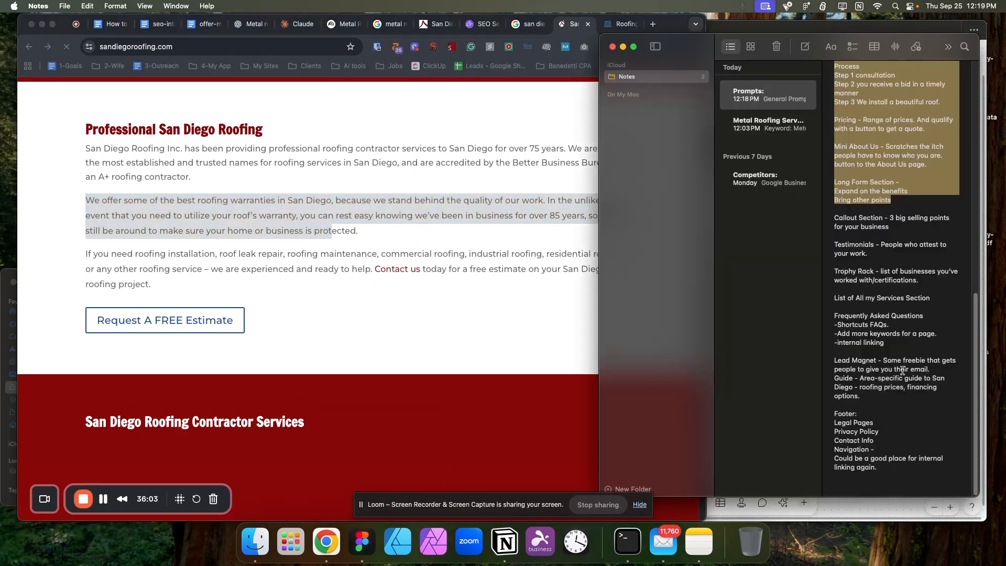
left_click(903, 333)
scroll(881, 301, "up", 3)
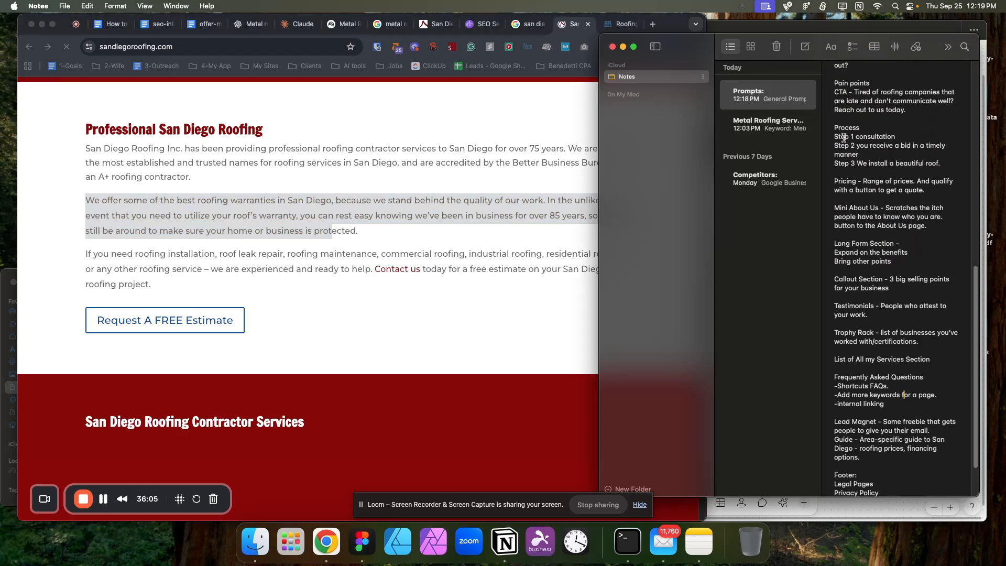
left_click_drag(835, 128, 910, 409)
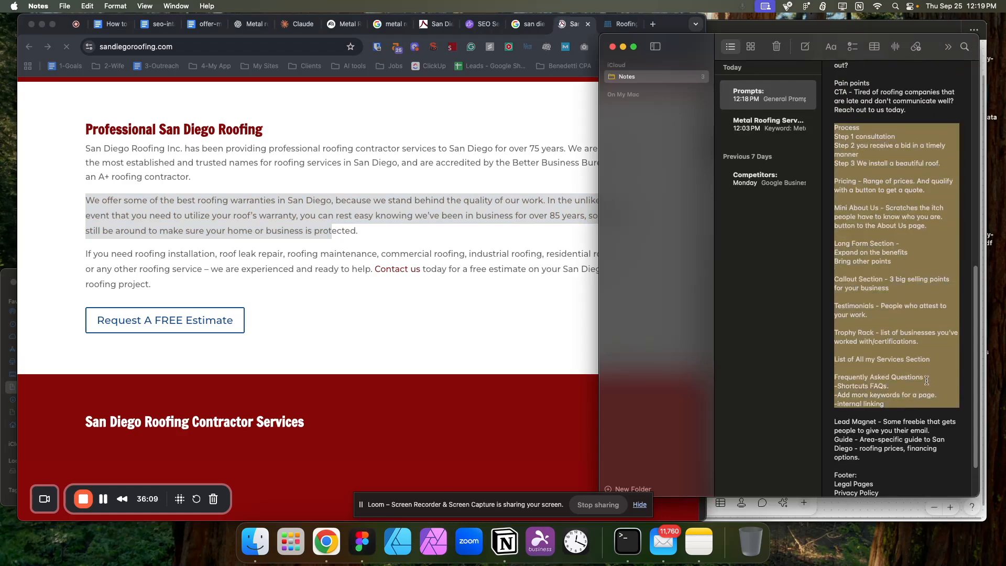
left_click(893, 243)
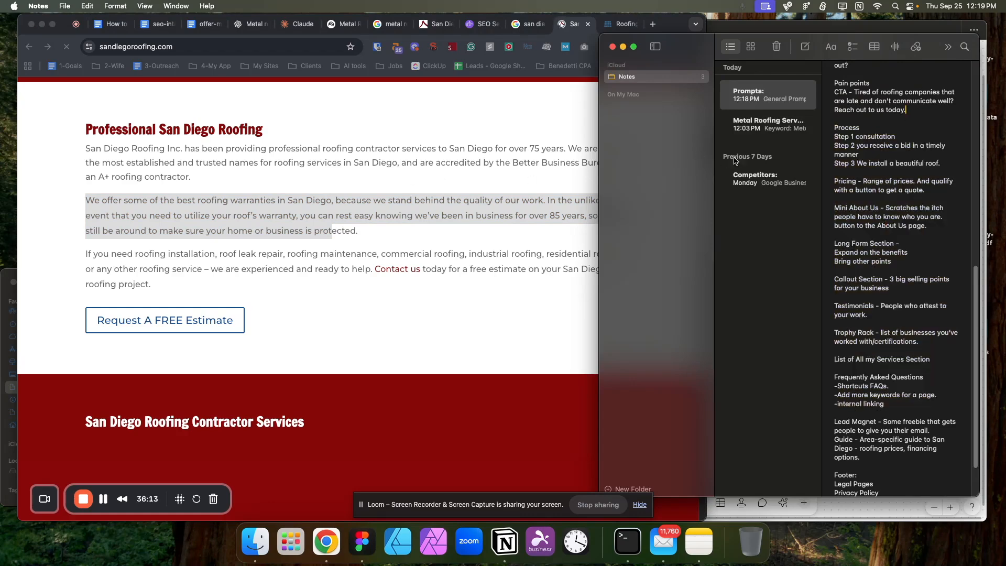
key("Return")
key("Return")
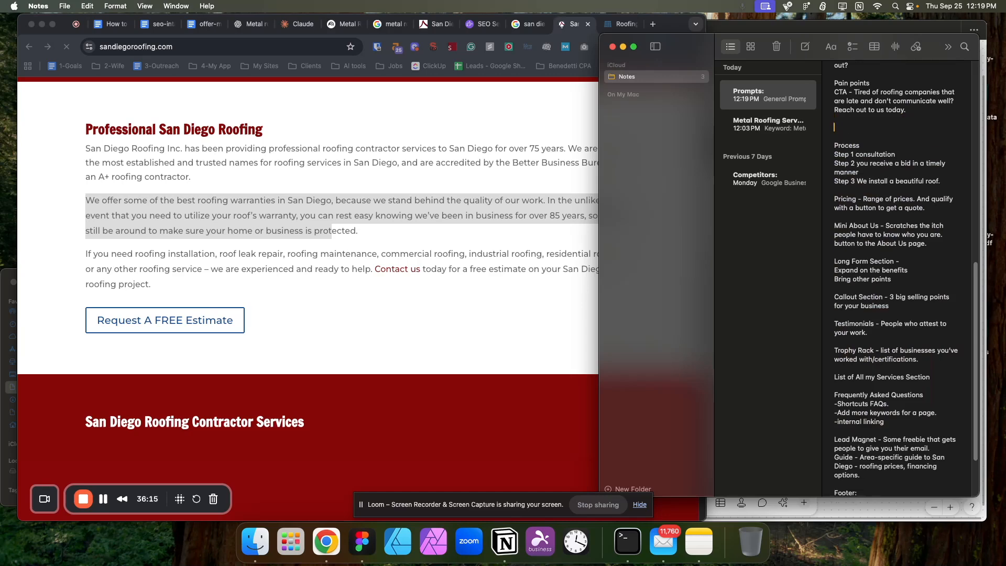
type("Area Setion:")
key("Return")
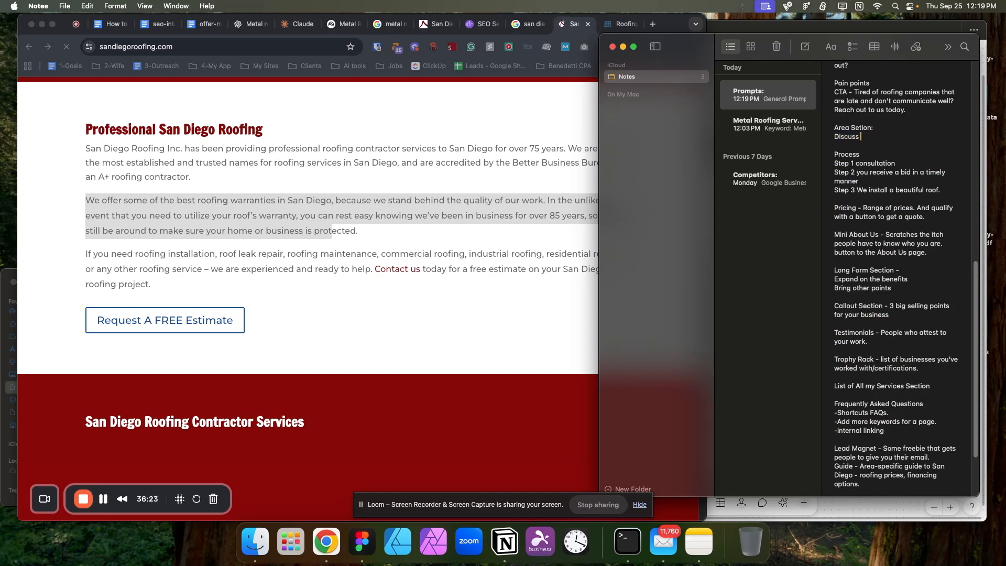
type("Discuss how the")
type("r business relate")
type("s to the area you serve.")
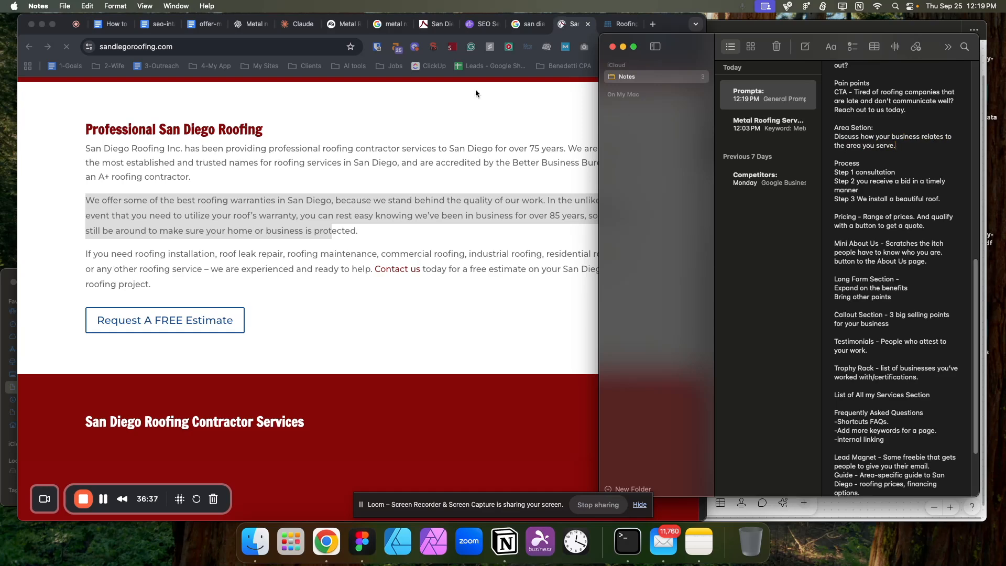
- Switch to Chrome and open the Agoura Hills SEO service-area page from the Schaeffer SEO site's footer
left_click(389, 110)
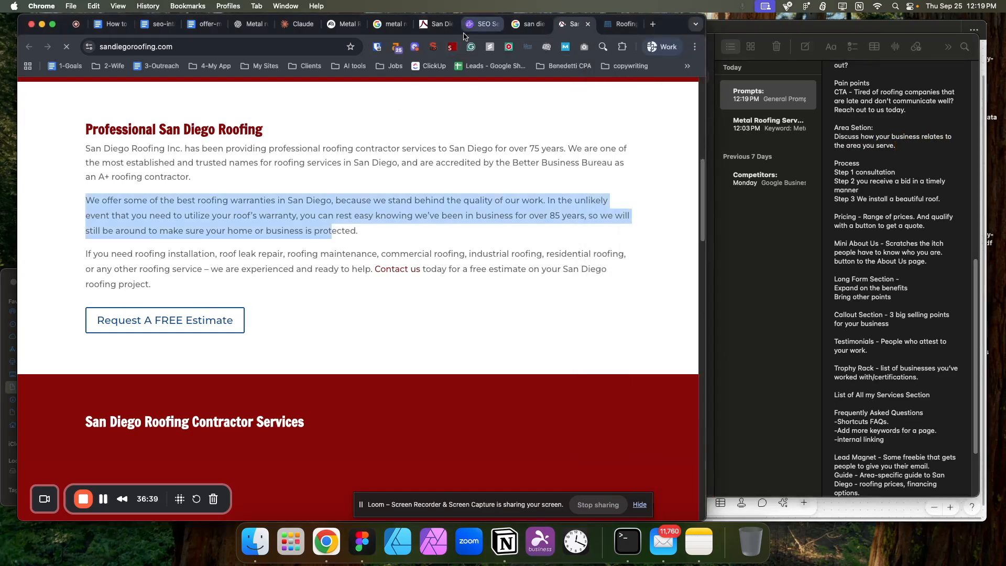
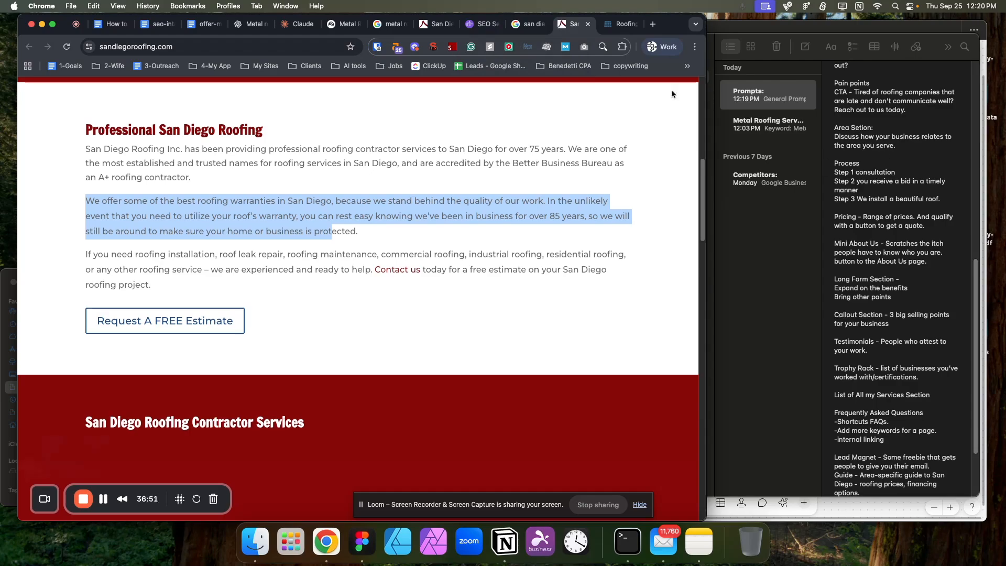
left_click(469, 25)
scroll(230, 250, "down", 20)
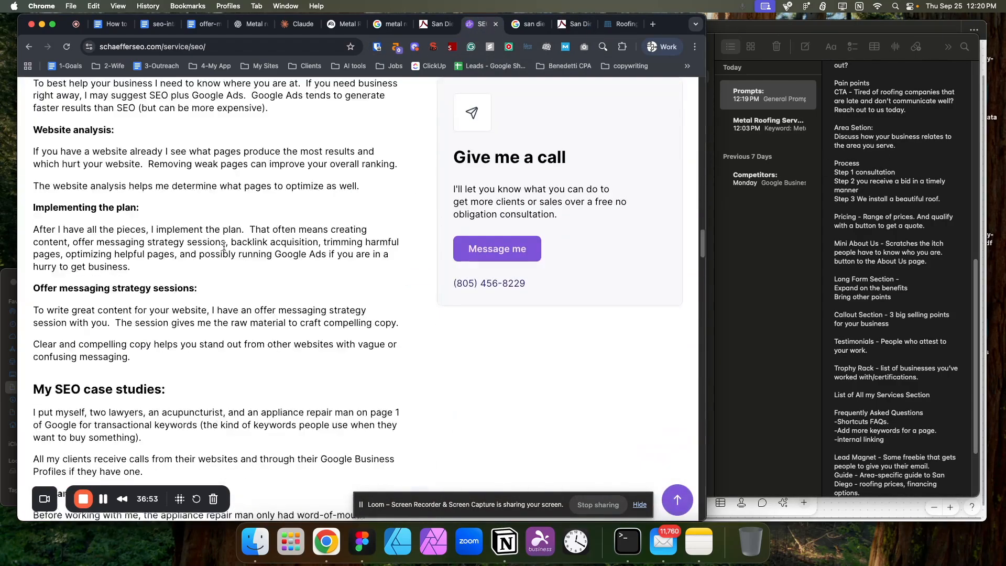
scroll(223, 250, "down", 10)
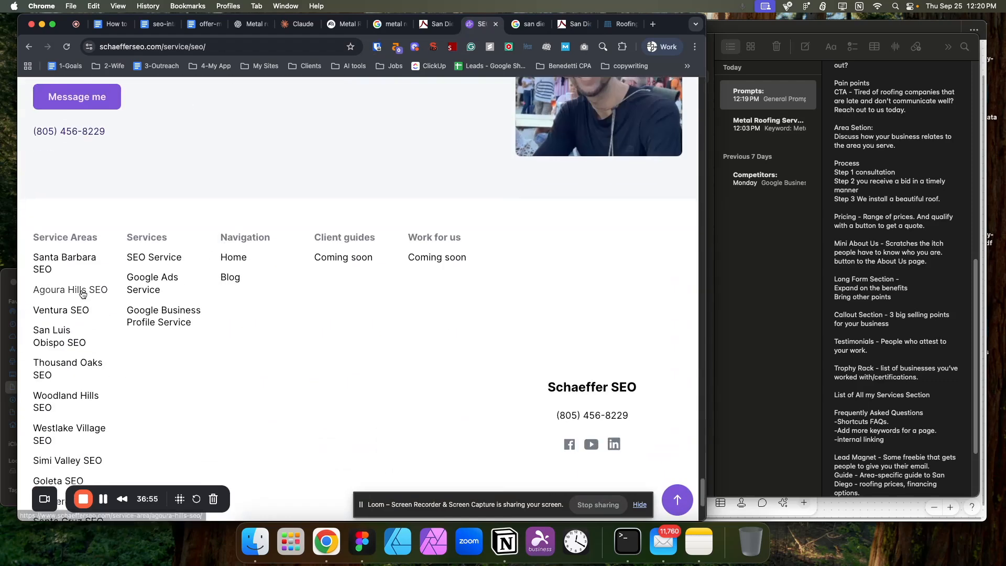
left_click(82, 294)
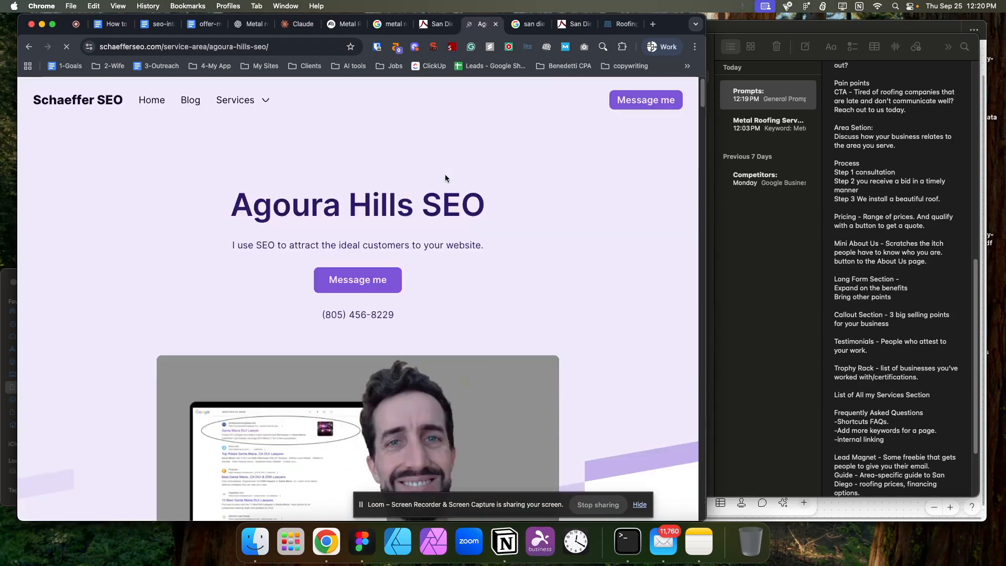
- Examine the "Agoura Hills SEO helps you get better leads" section and highlight its local attorney and dentist keyword examples
scroll(439, 180, "down", 10)
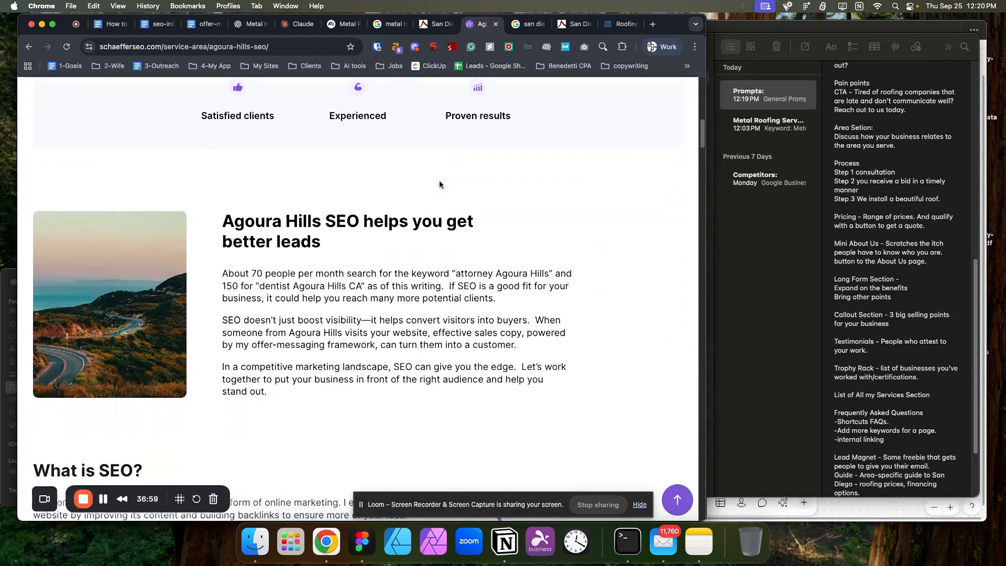
left_click_drag(222, 198, 363, 376)
left_click(363, 376)
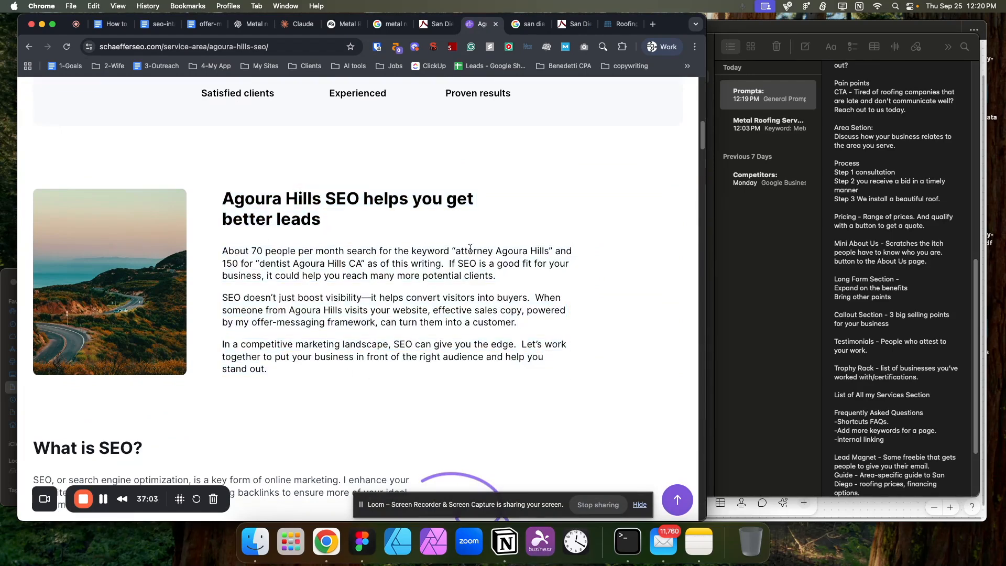
left_click_drag(456, 250, 550, 252)
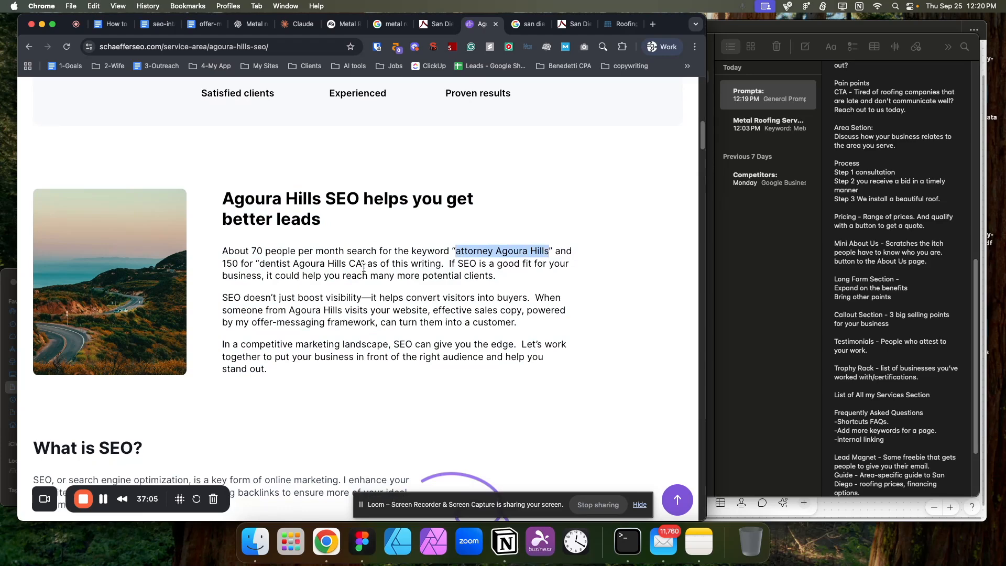
left_click_drag(261, 263, 377, 263)
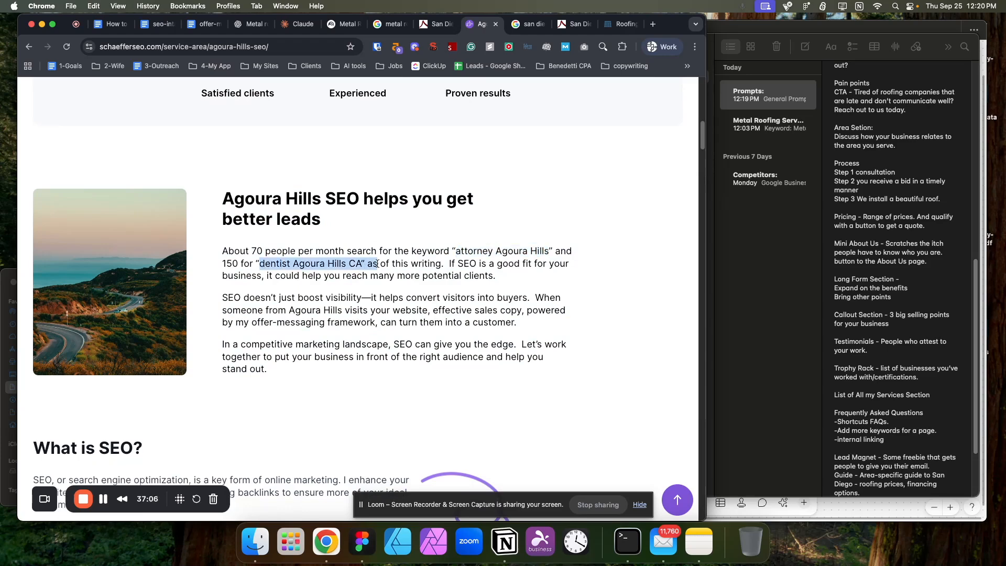
left_click(307, 315)
scroll(305, 317, "down", 3)
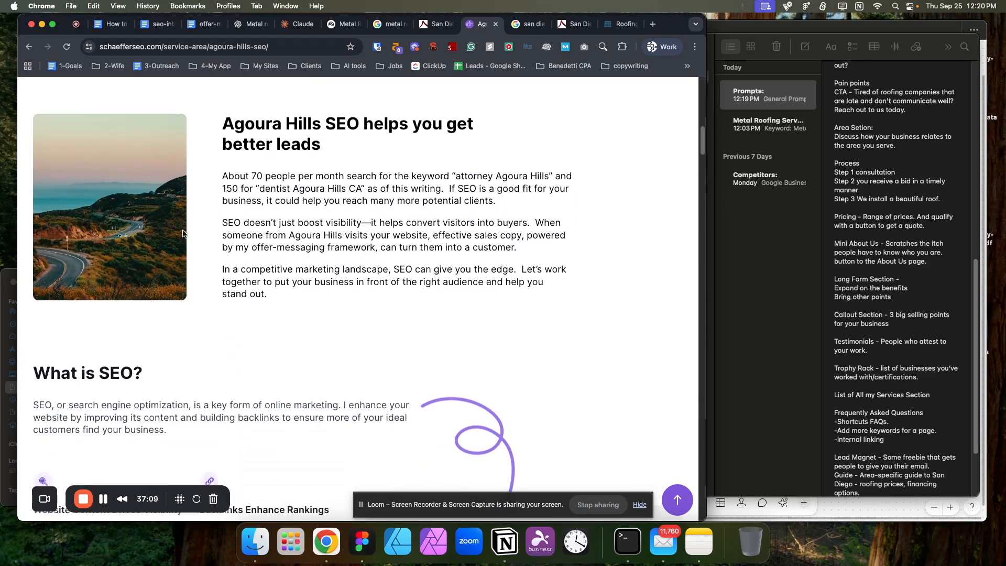
scroll(175, 241, "up", 2)
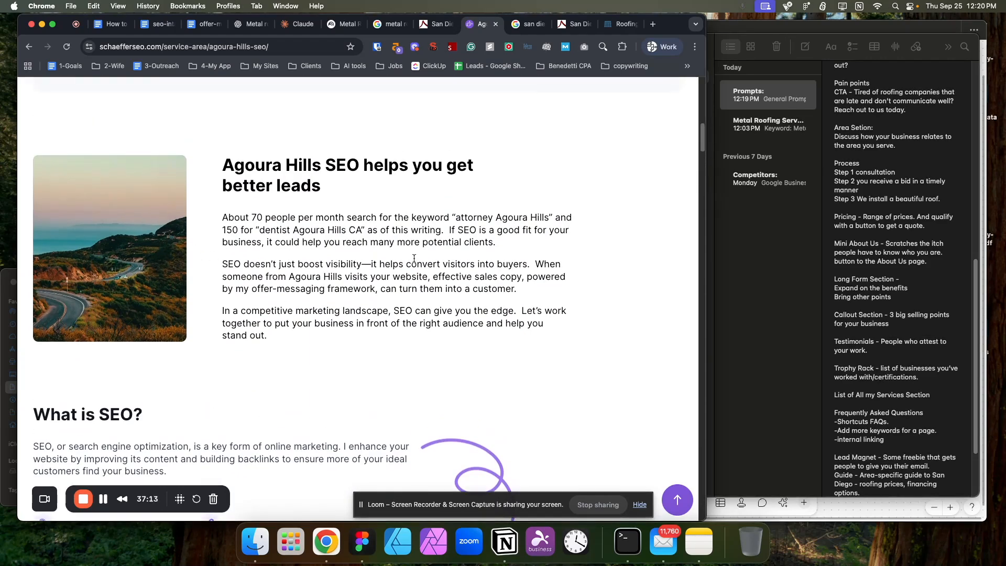
scroll(419, 260, "up", 1)
scroll(419, 259, "down", 3)
scroll(422, 261, "up", 9)
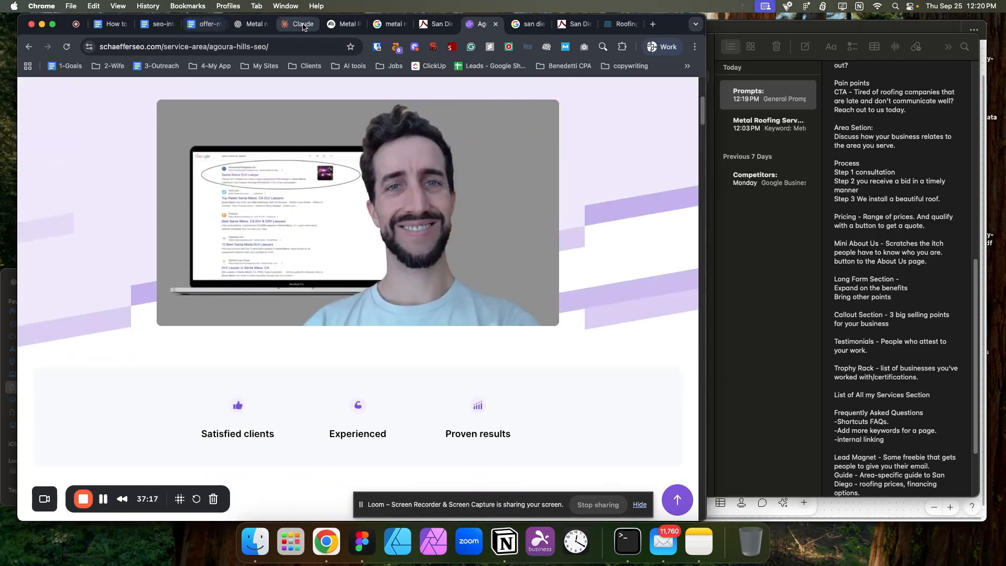
- Bring the "Metal Roofing Service Messaging Strategy" notebook in NotebookLM into view
left_click(252, 25)
left_click(296, 26)
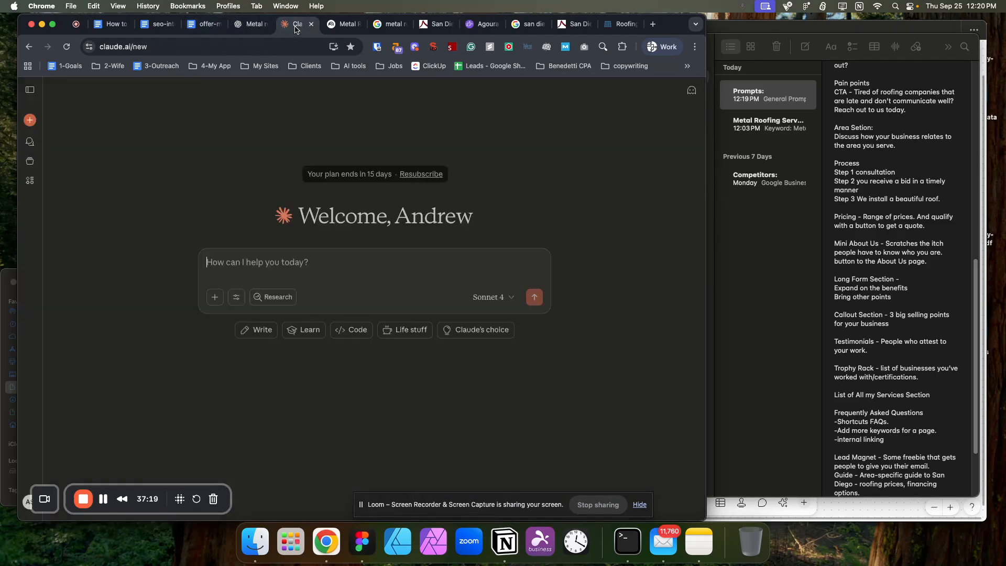
left_click(338, 26)
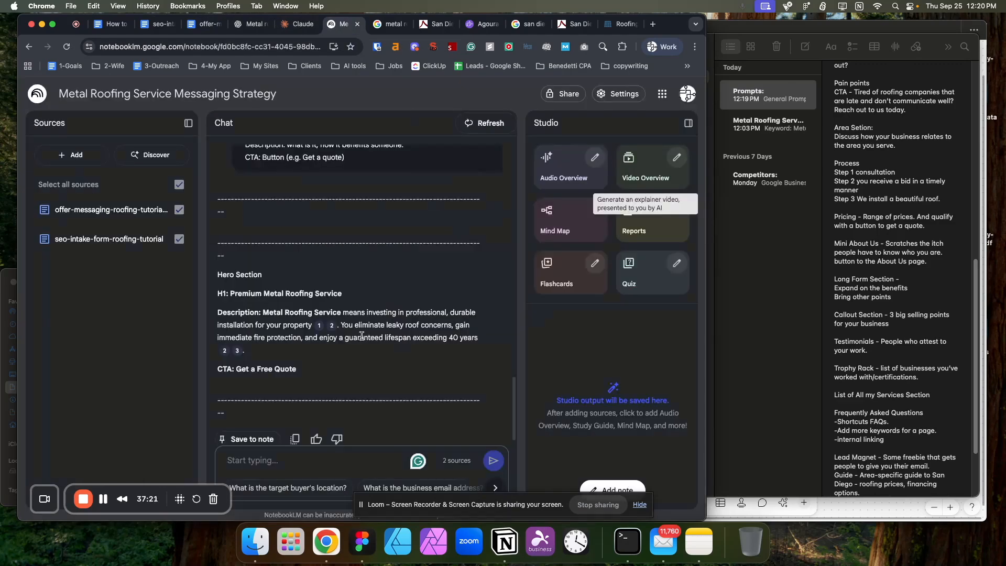
- Switch to Notes and compare the Prompts note's section outline, from Hero to Pricing, with the content in the Metal Roofing Service note
left_click(717, 269)
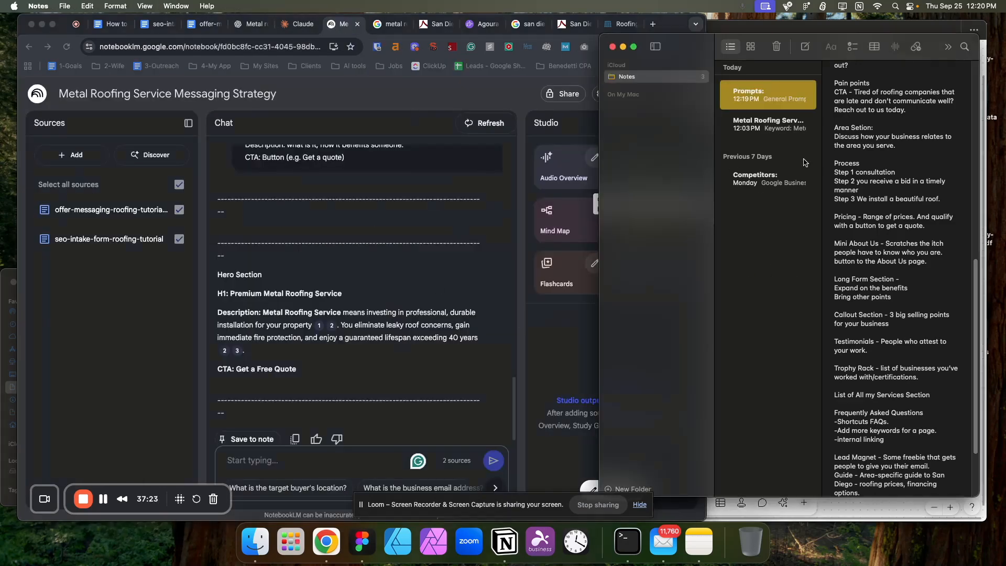
left_click(780, 129)
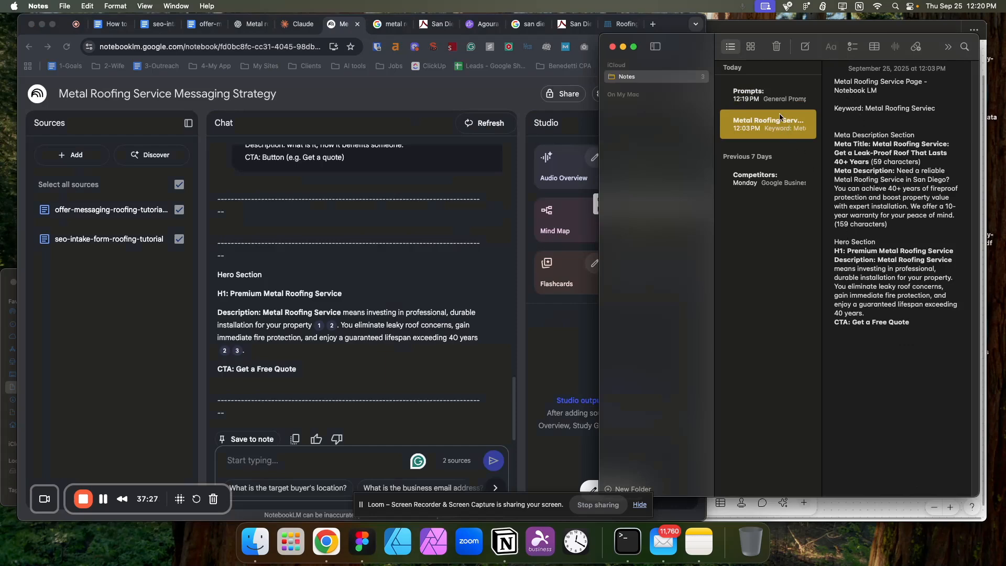
left_click(768, 91)
scroll(861, 234, "down", 1)
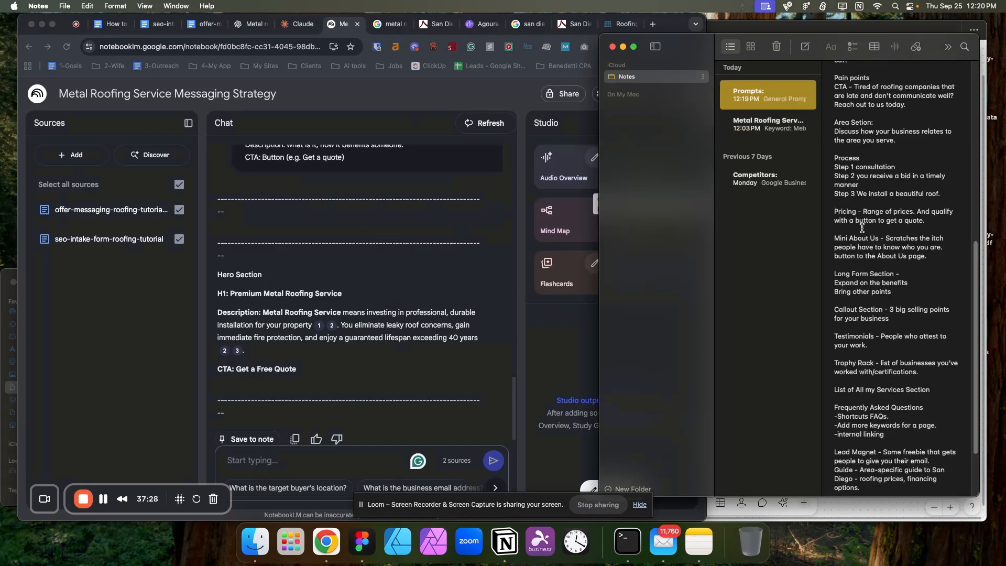
left_click_drag(836, 210, 933, 220)
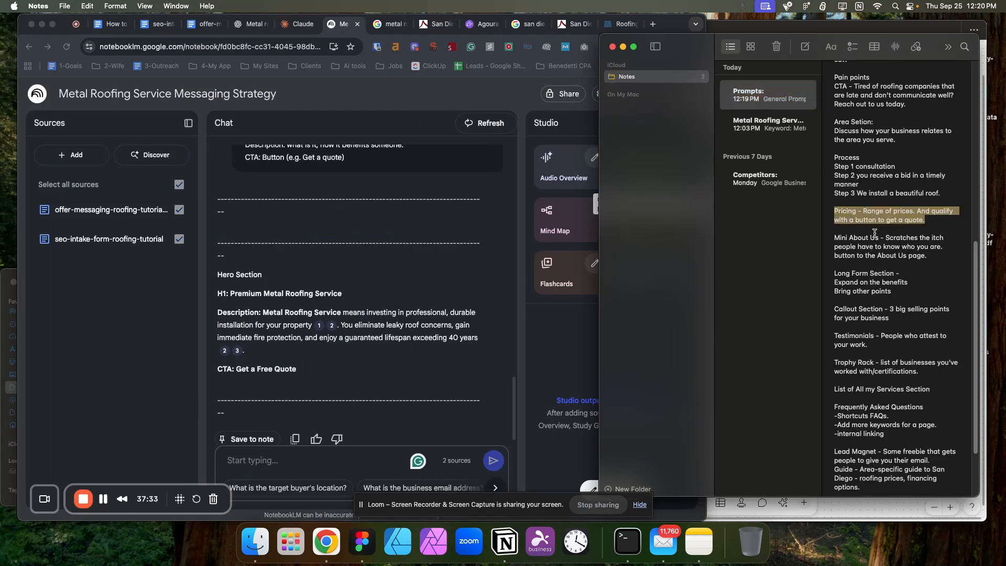
left_click(777, 118)
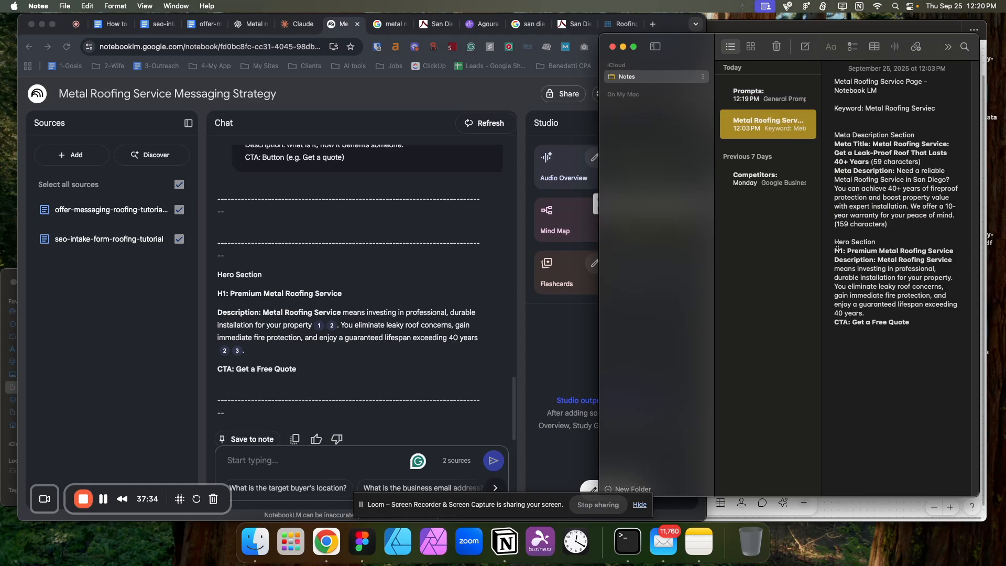
left_click_drag(836, 244, 918, 332)
left_click(918, 332)
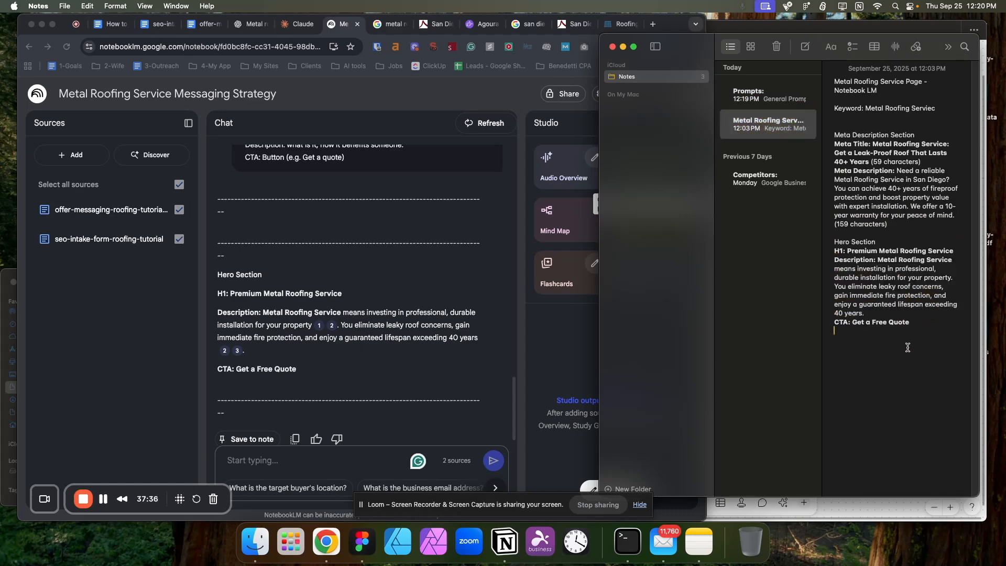
left_click(802, 97)
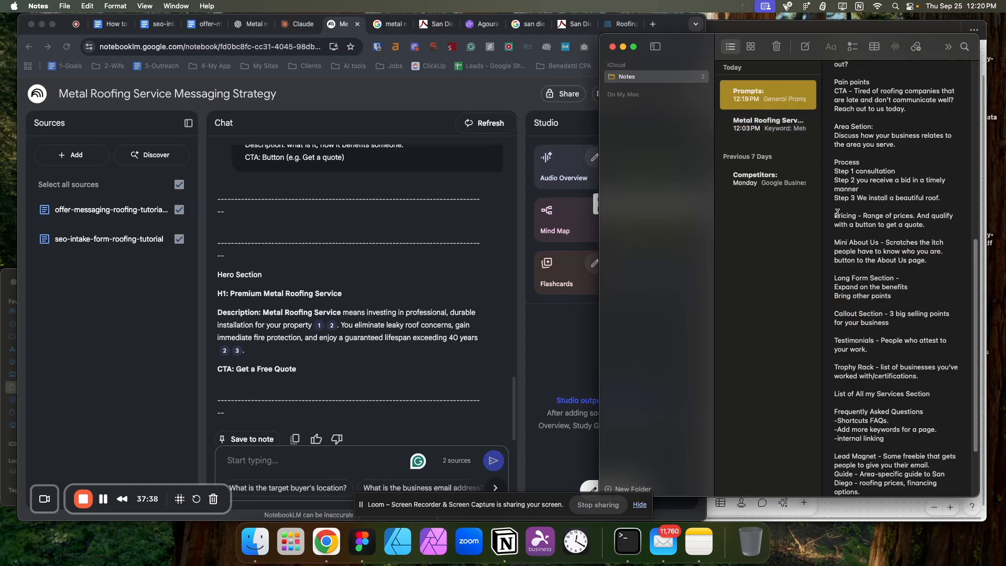
scroll(838, 209, "up", 6)
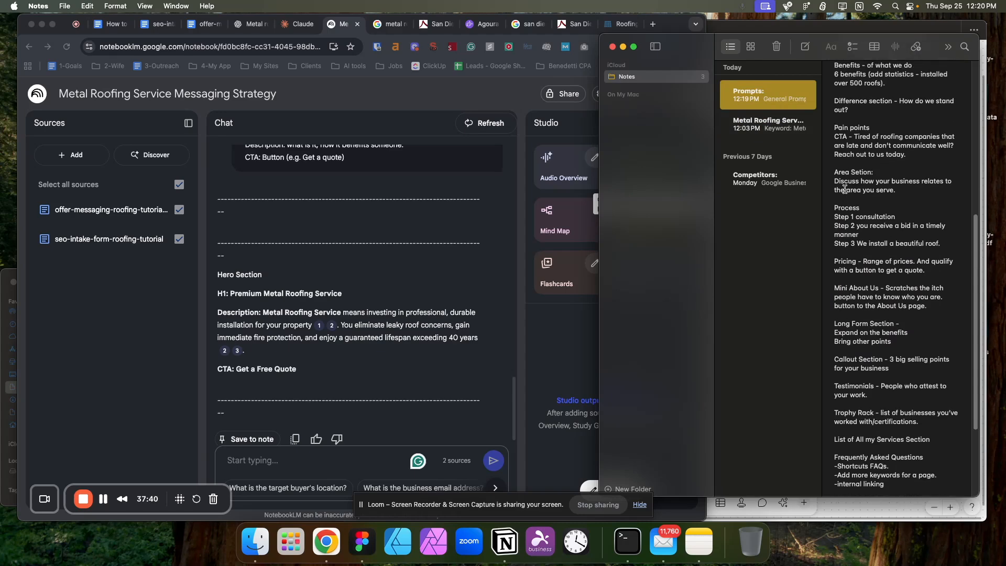
scroll(844, 189, "up", 4)
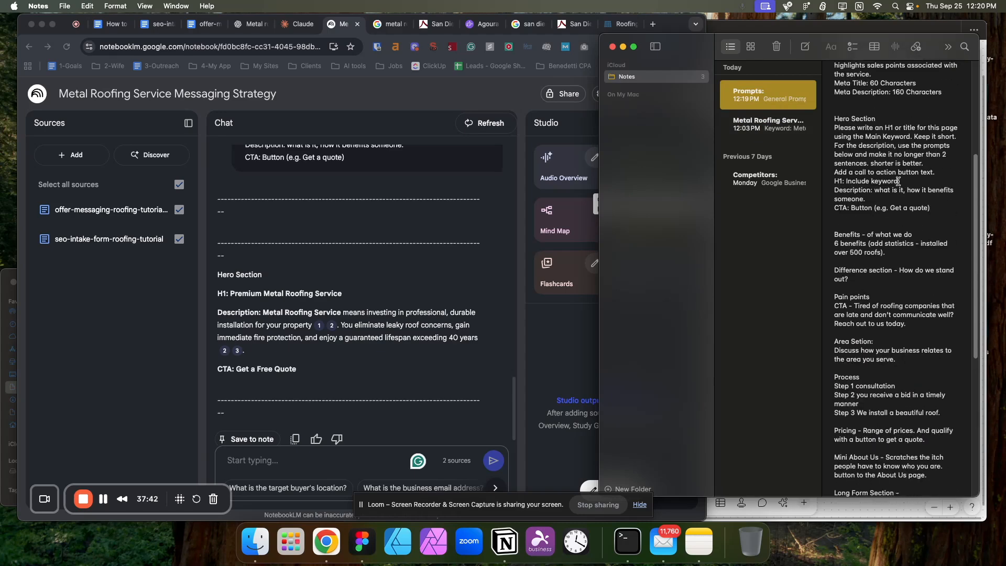
scroll(898, 181, "up", 1)
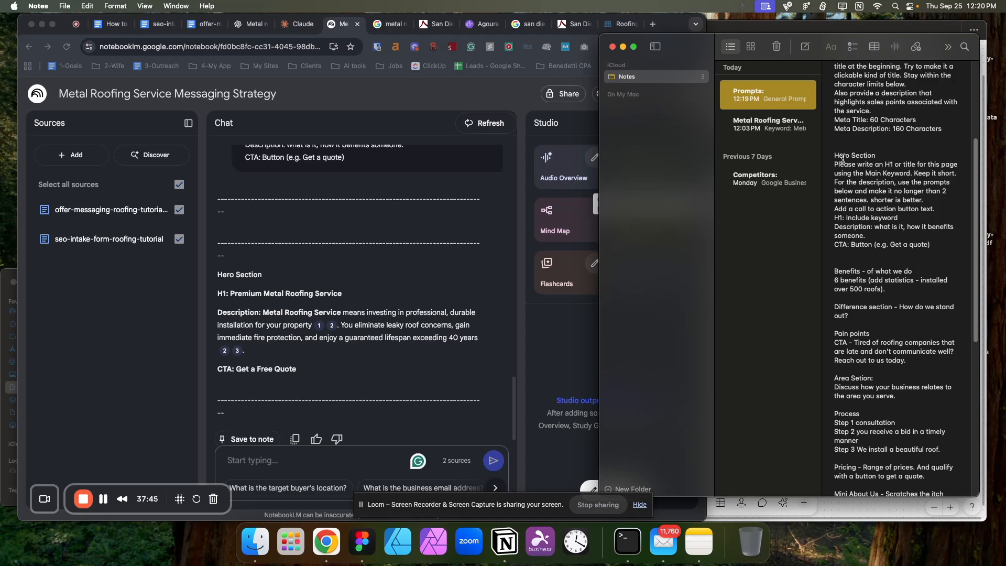
scroll(866, 248, "down", 2)
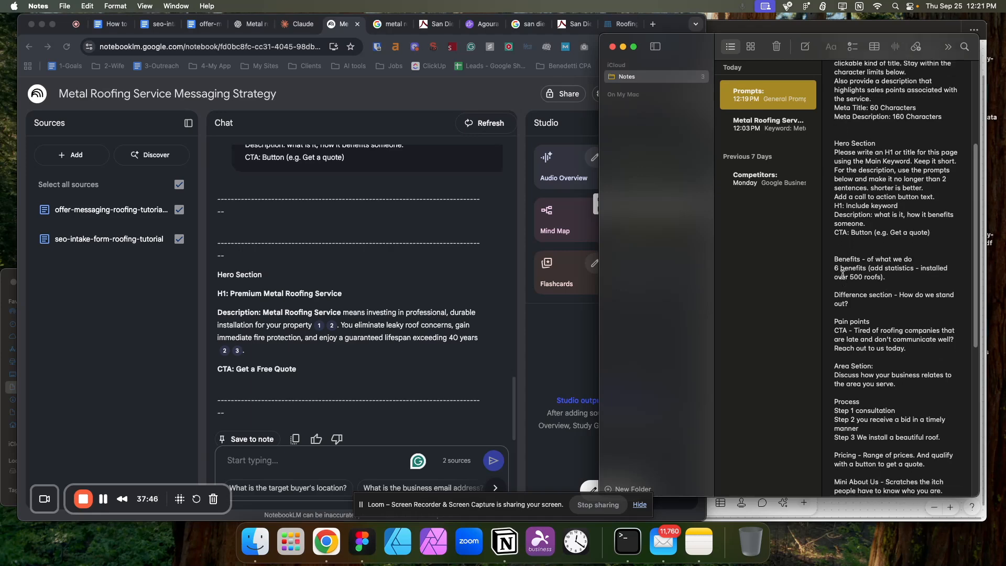
- In the Metal Roofing Service note, add the heading "Benefits Section" below the Hero Section's call to action
left_click(794, 126)
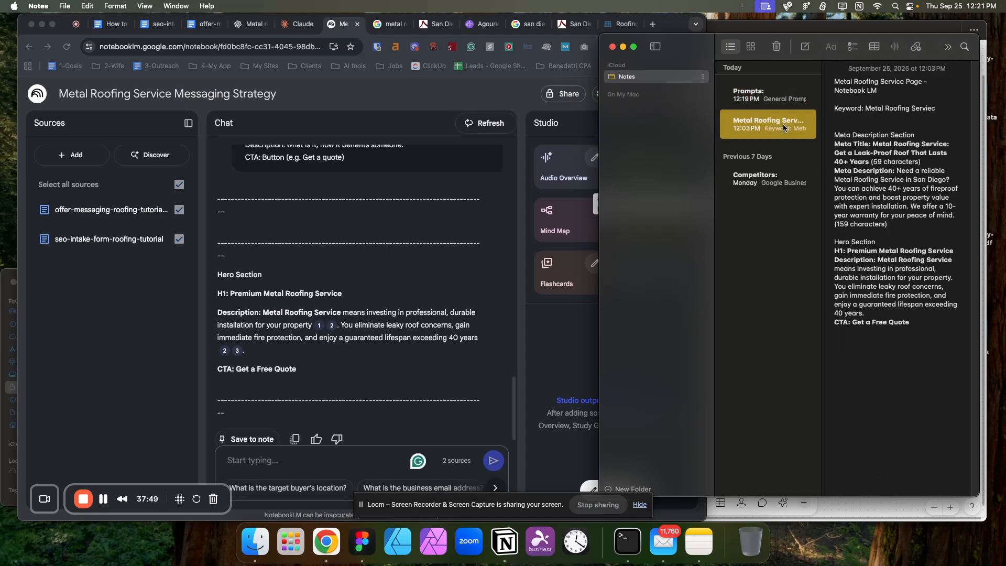
left_click(915, 368)
key("Return")
type("Be")
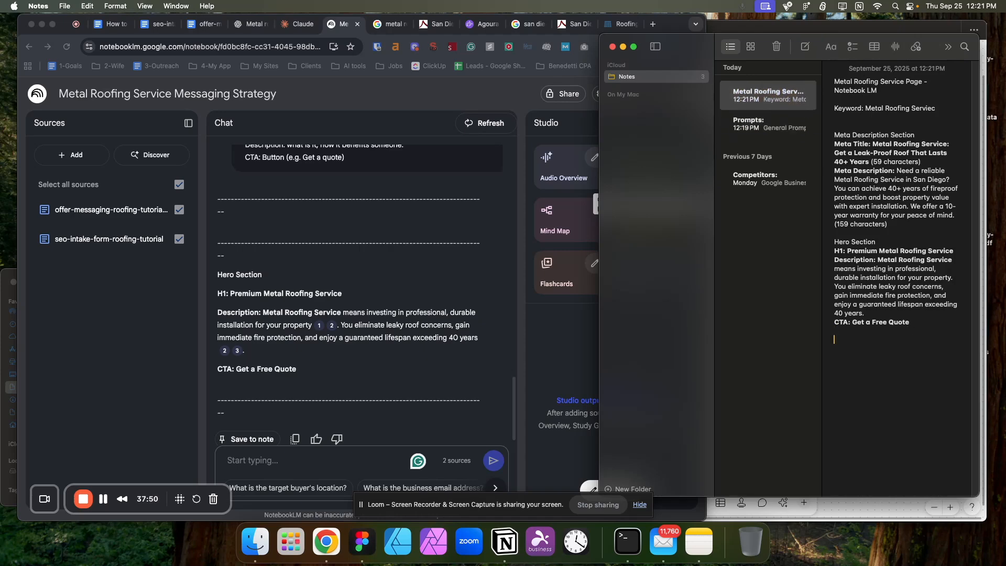
type("nefits Section")
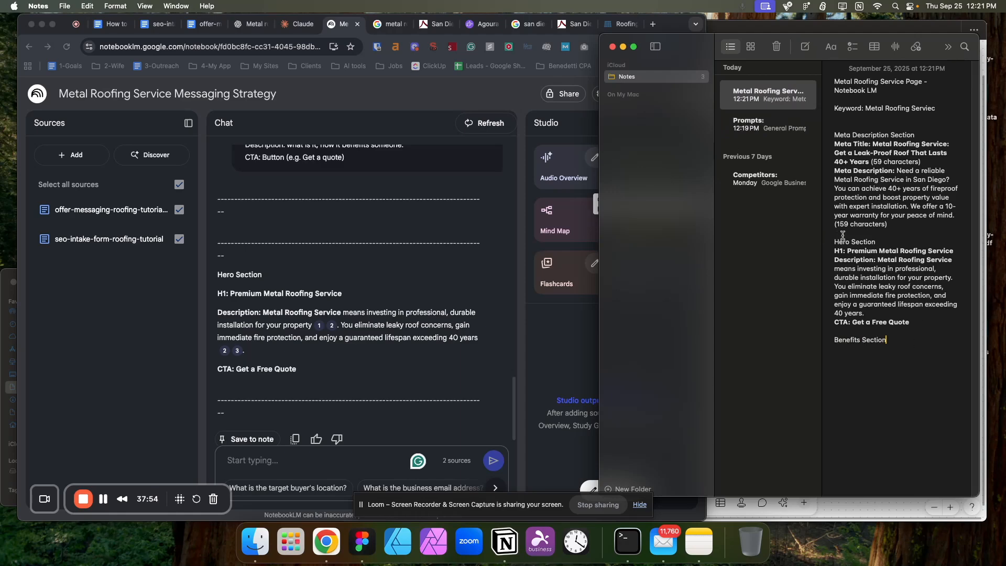
- Highlight the Hero Section from its heading through "CTA: Get a Free Quote" to review its structure
left_click_drag(835, 241, 921, 319)
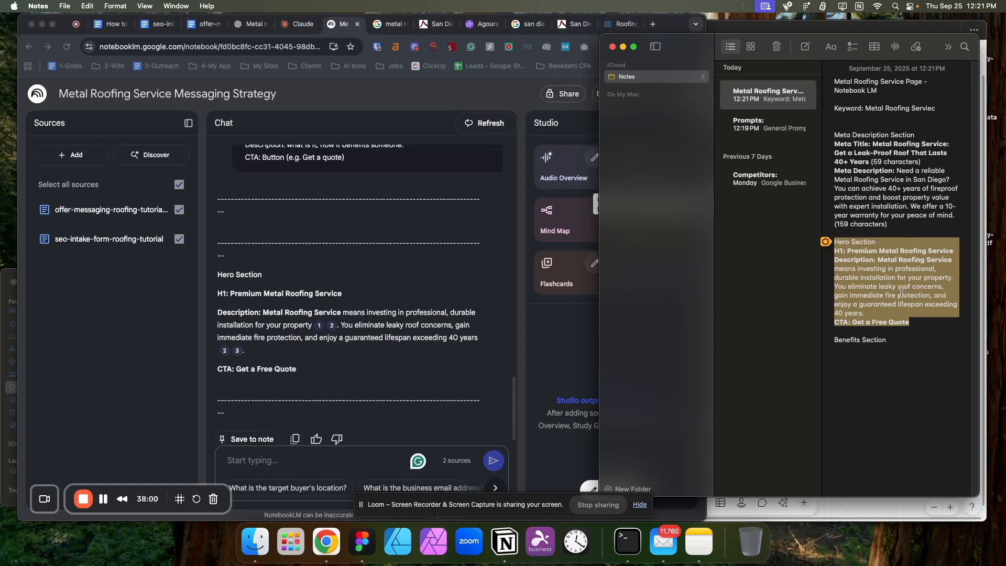
left_click(840, 243)
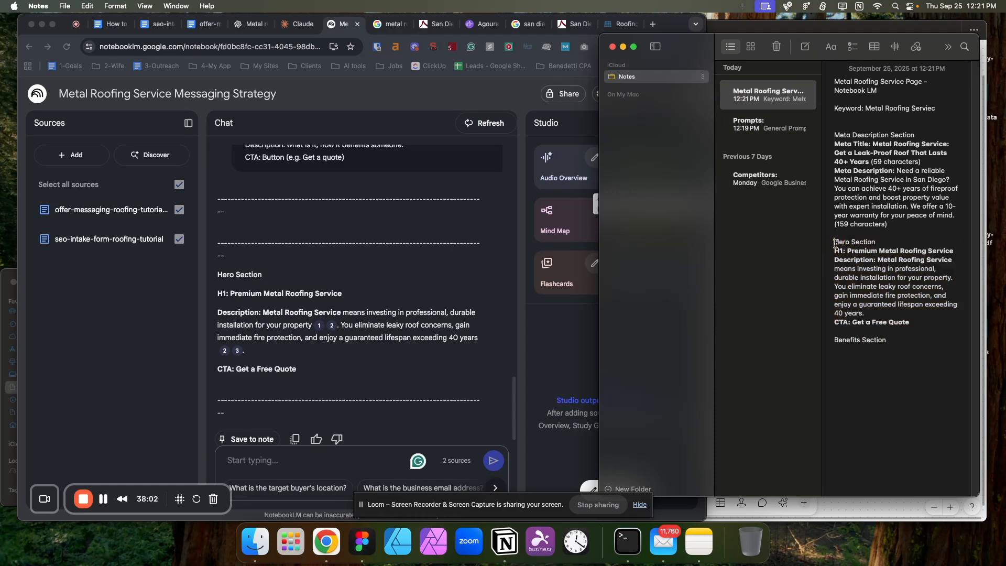
left_click_drag(837, 244, 918, 319)
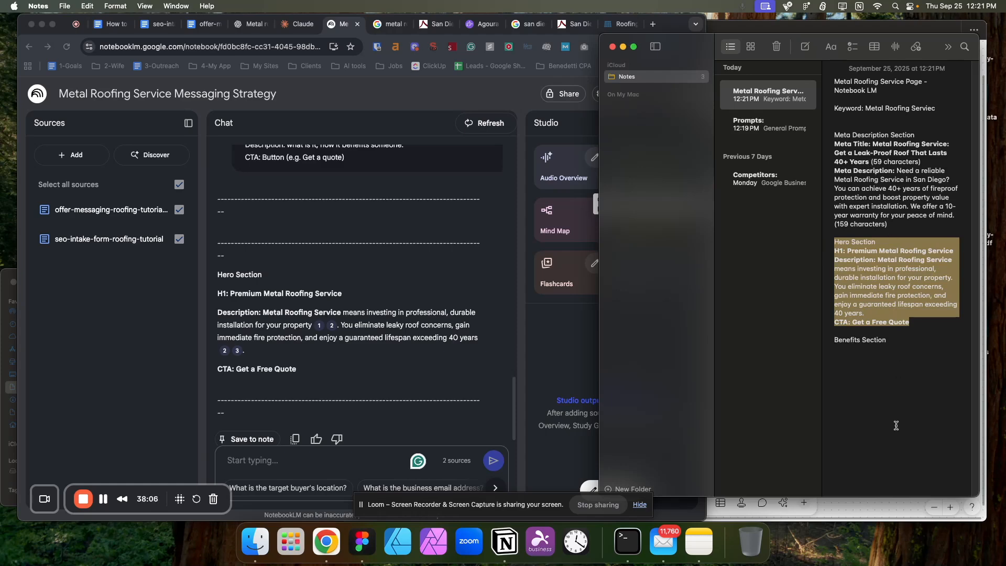
- Under Benefits Section, add the template lines "Title:", "Mini Description:", "Benefit 1:", "Benefit 1 description:", "etc." and "CTA Button"
left_click(897, 341)
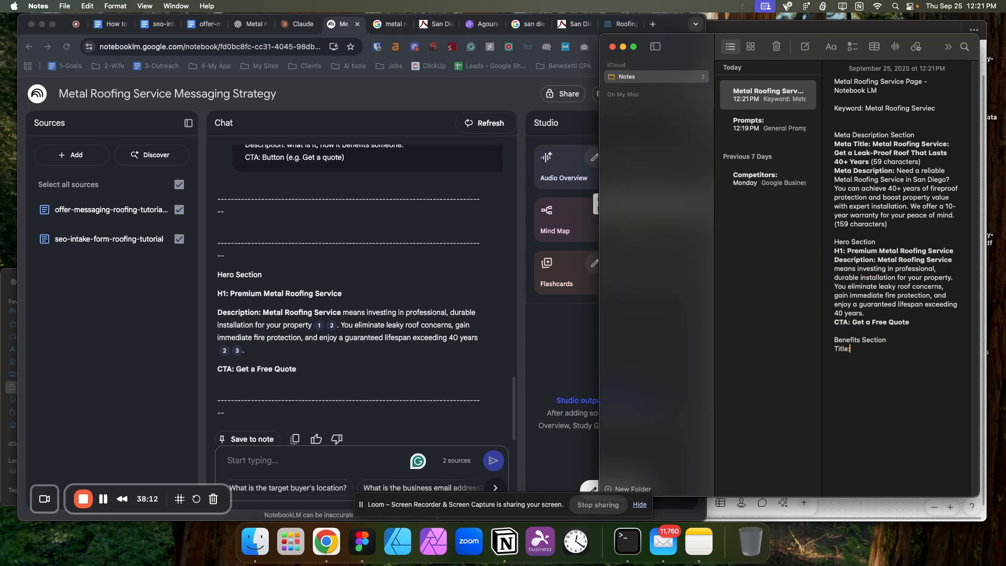
type("D")
type("ini Descriptio")
type("Benef")
type("Benefit")
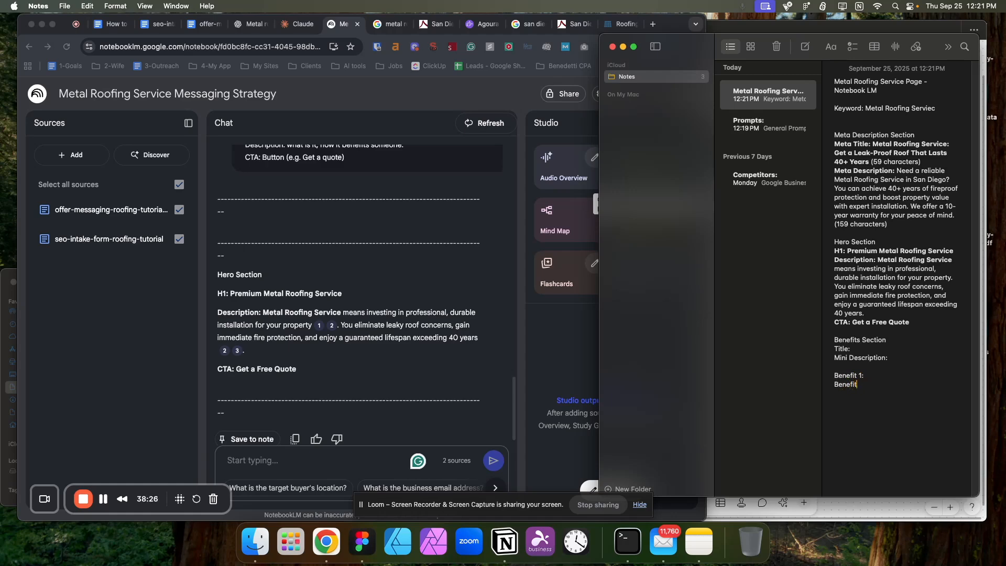
type(" 1 description")
type("TA Button")
- Under the Benefits Section heading, above the template lines, add the instruction "List 6 of the top benefits of the Main" with spacing below
left_click(837, 346)
key("Return")
key("Return")
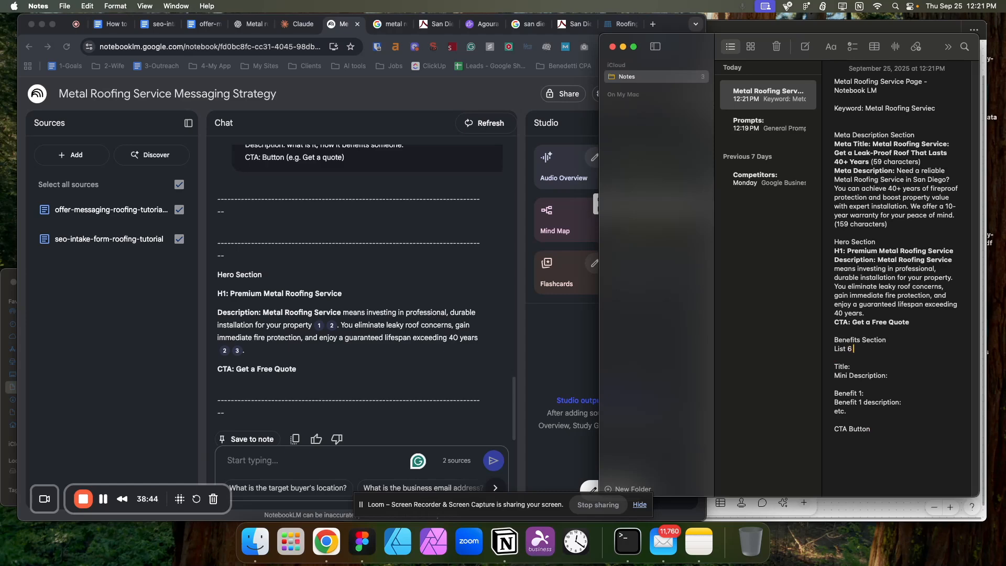
type("f the top benefits of wo")
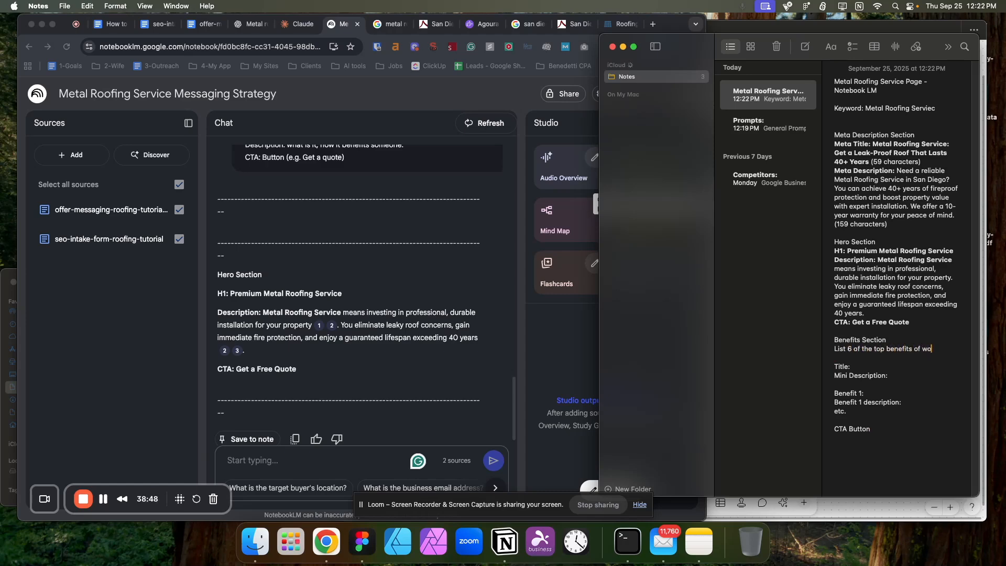
type("the m")
key("BackSpace")
key("BackSpace")
key("BackSpace")
type("Main")
- Move the Benefits Section draft into the Prompts note, replacing the "Benefits - of what we do" lines, and add spacing after it
left_click_drag(952, 350, 880, 427)
key("super+c")
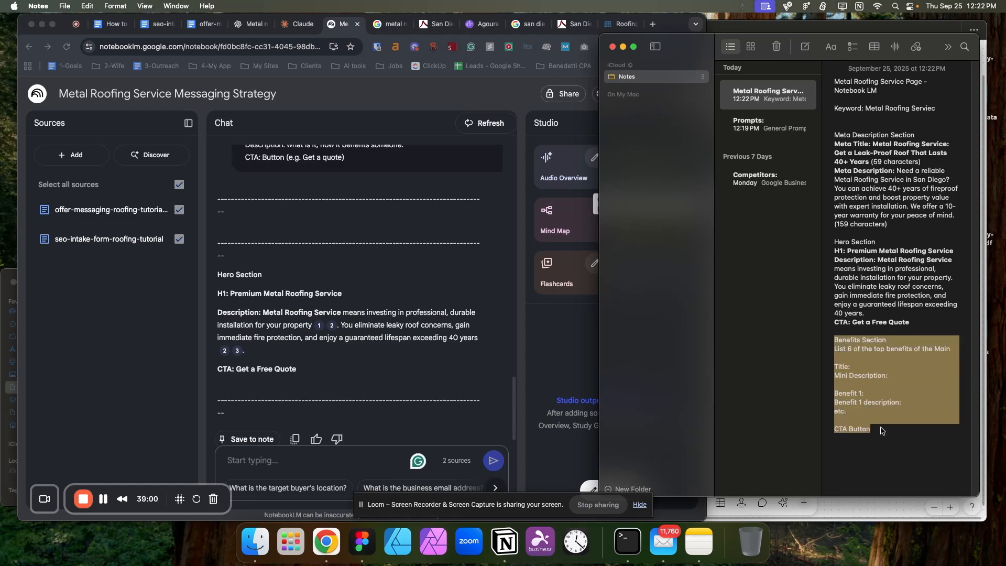
left_click(767, 134)
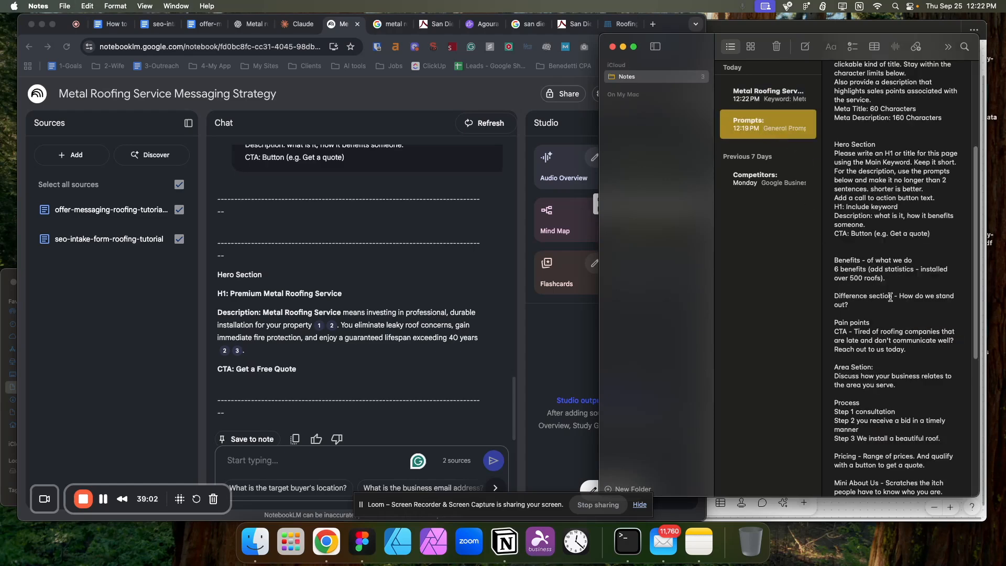
scroll(893, 300, "down", 1)
left_click_drag(895, 263, 835, 246)
key("super+v")
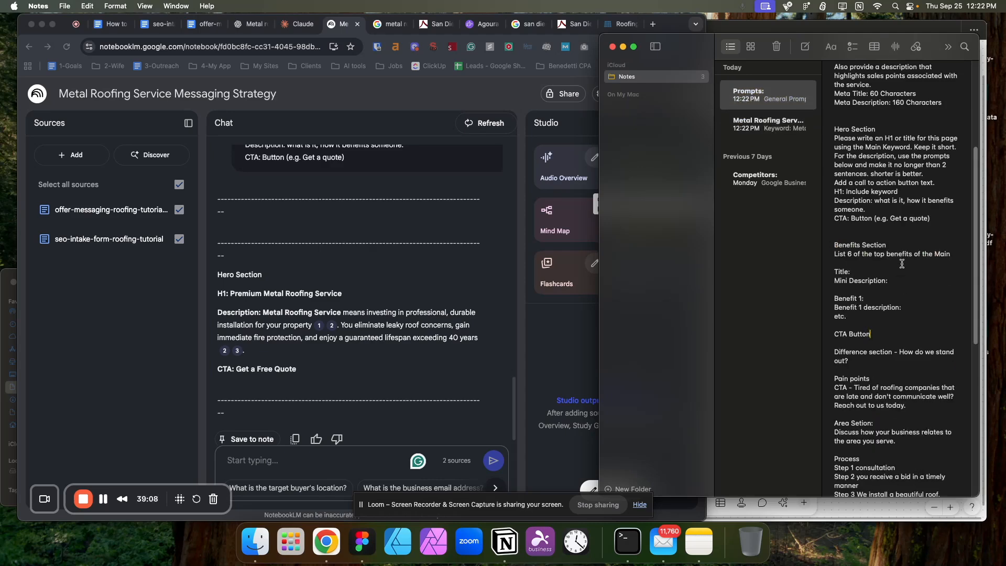
key("Return")
key("Return")
- In the General Prompt, add the line "Main Service: Metal Roofing" below the Main Keyword line
left_click(913, 256)
scroll(905, 186, "up", 10)
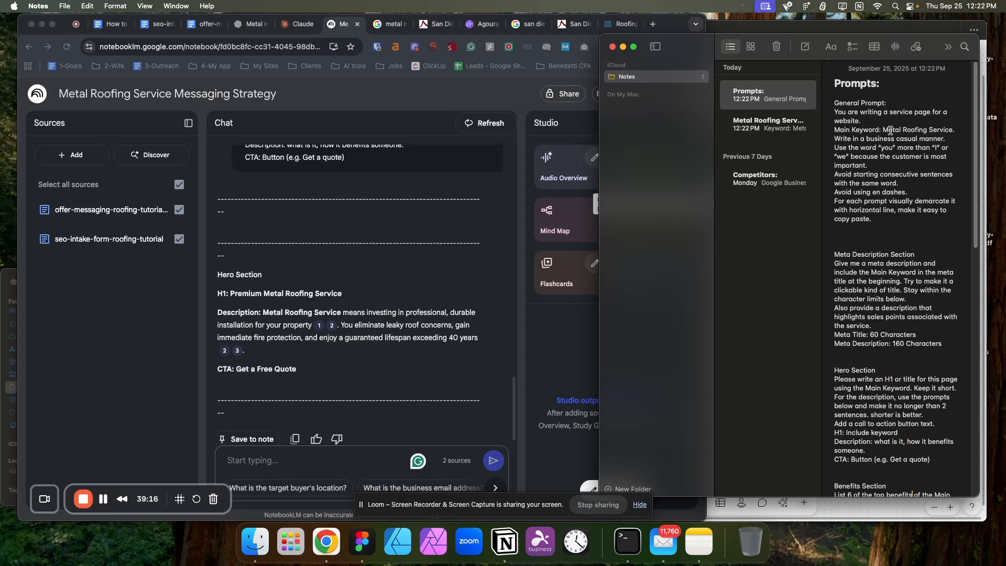
left_click(957, 130)
key("Return")
type("Main S")
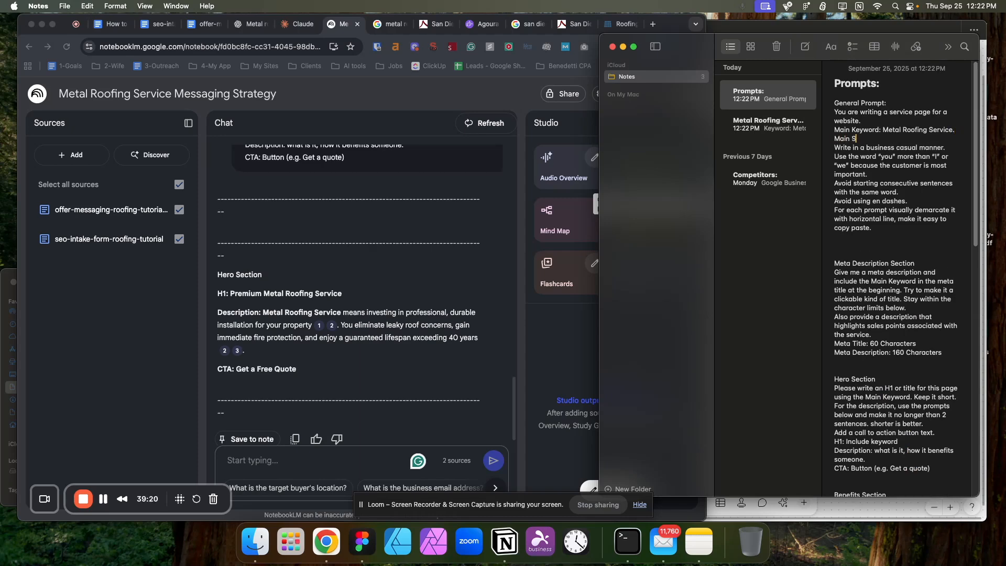
type("ervice: Metal Roofing")
- Complete the Benefits instruction with "Service. For example: Benefit 1: xyz, Description: xyz. Keep the title and descriptions short and punchy."
scroll(899, 288, "down", 3)
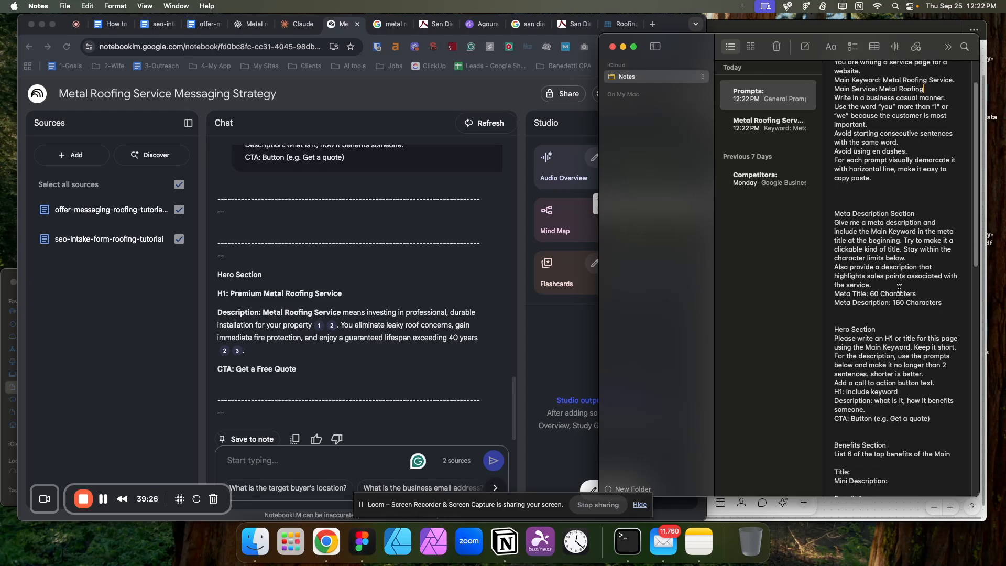
scroll(899, 288, "down", 6)
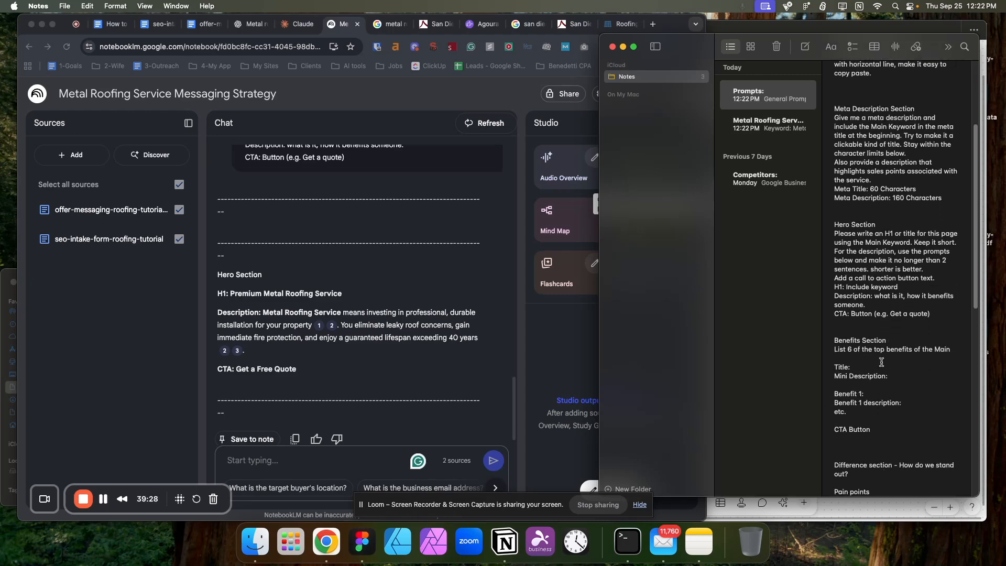
left_click(950, 350)
type("Service")
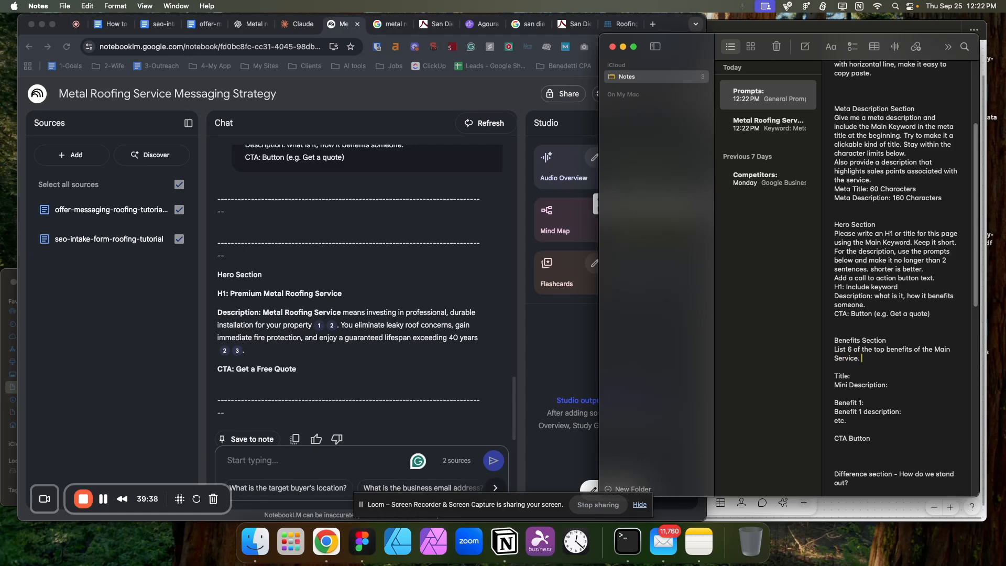
type(". For example: Benefit 1: xyz, Description: xyz")
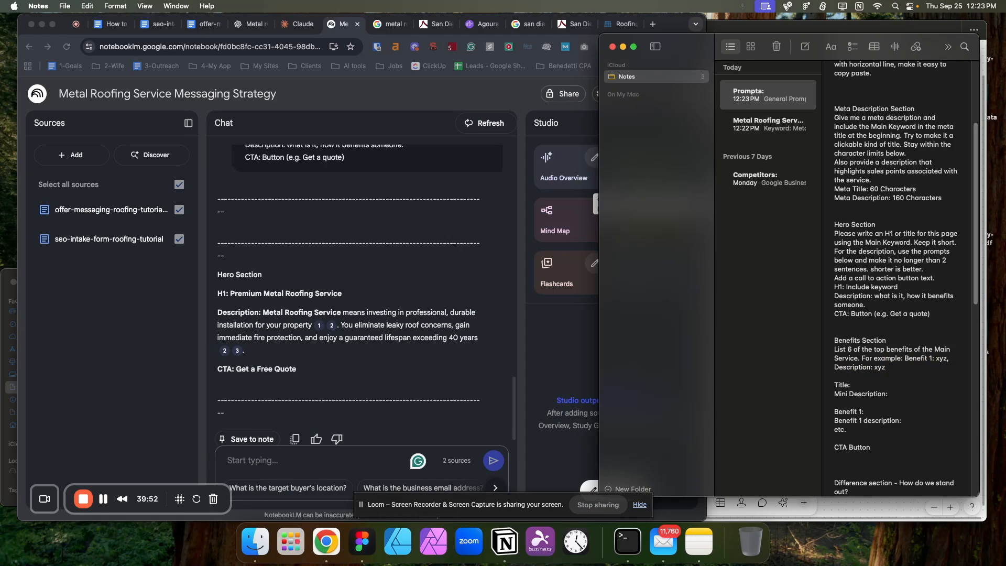
type(". Keep the title and descriptions short and punchy")
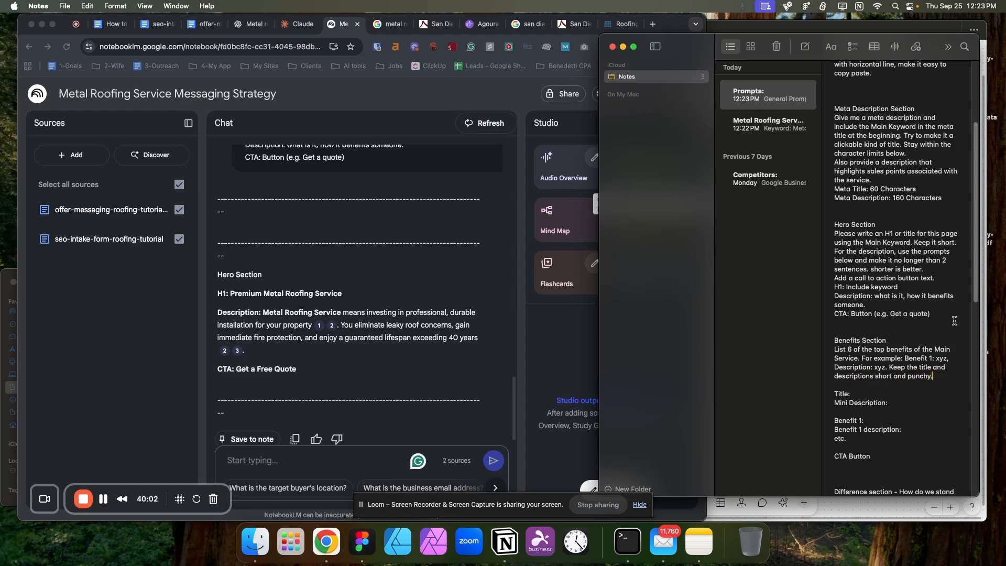
type(".")
key("Return")
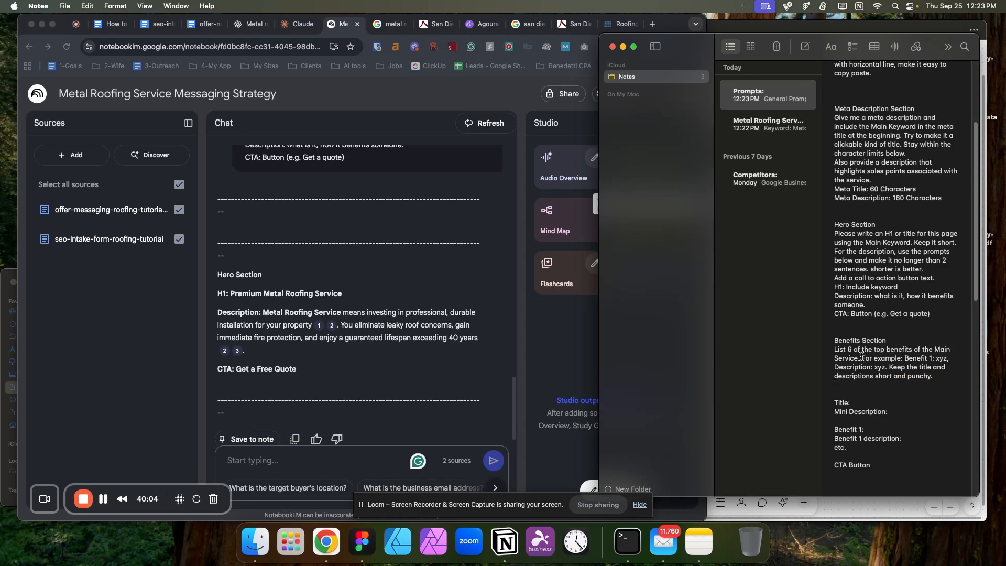
- Copy the whole Benefits Section prompt, from its heading through "CTA Button", into the NotebookLM chat box without sending it
left_click_drag(835, 340, 889, 472)
key("super+c")
left_click(337, 389)
left_click(337, 457)
key("super+v")
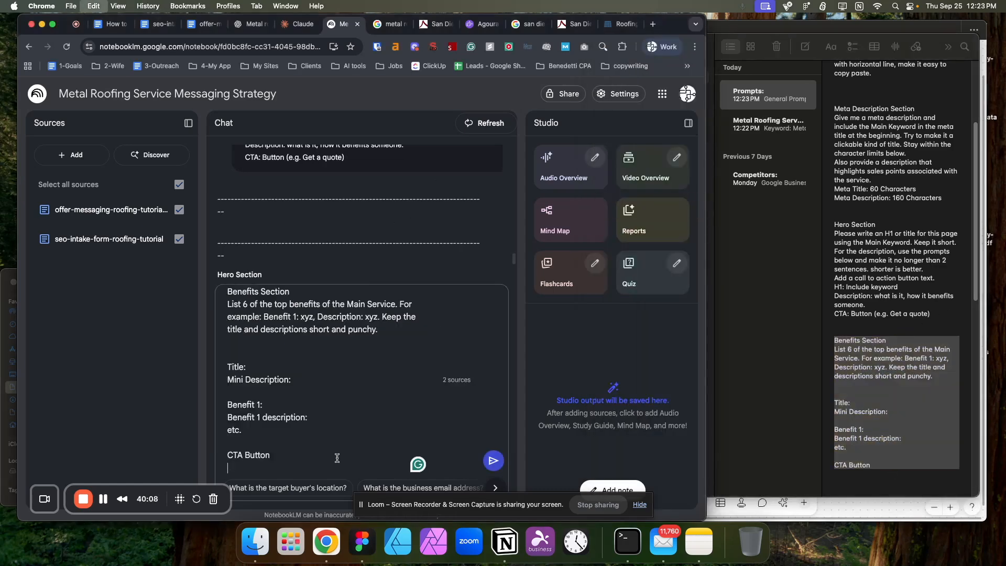
- Copy the General Prompt from the Prompts note, insert it above the Benefits Section prompt in the NotebookLM chat, and submit the combined prompt
left_click(894, 233)
scroll(848, 105, "up", 5)
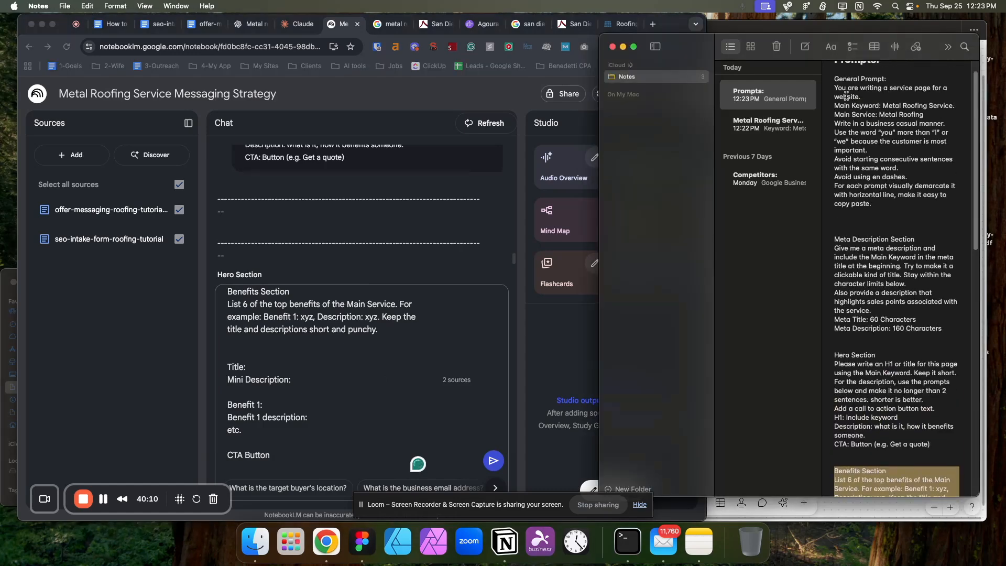
left_click_drag(835, 79, 886, 211)
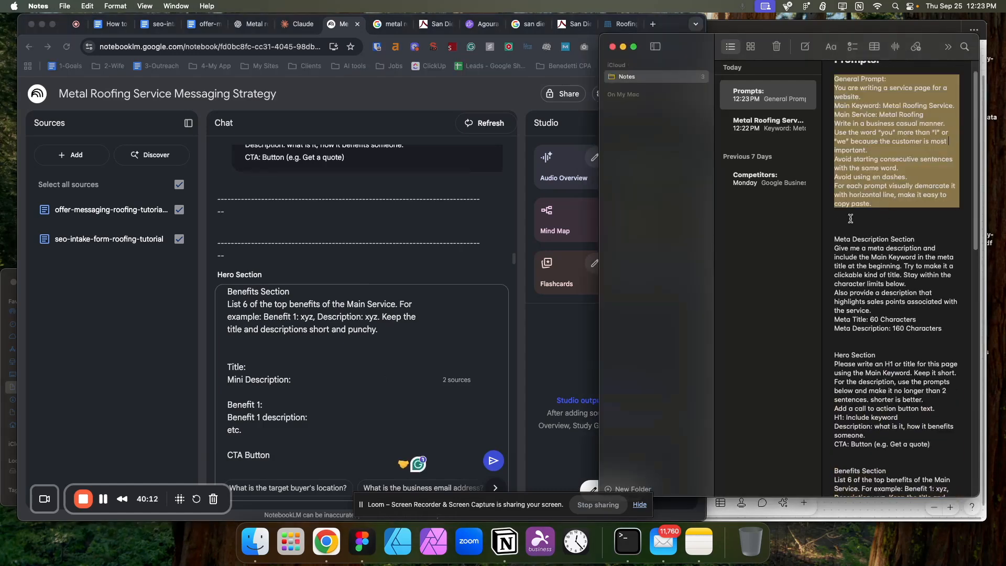
left_click(234, 352)
left_click(231, 295)
key("shift+Return")
key("shift+Return")
key("shift+Return")
key("Up")
key("Up")
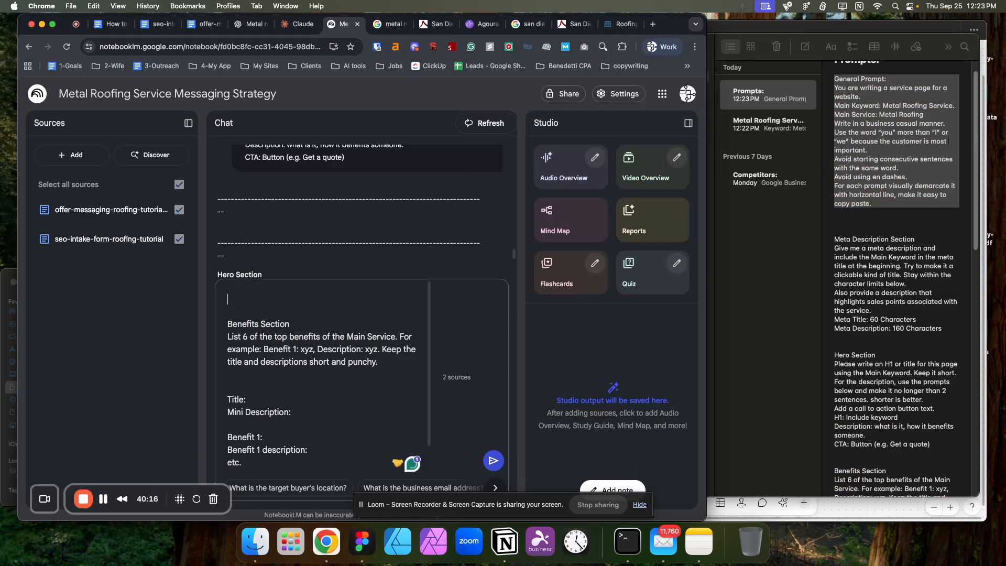
key("super+v")
key("Return")
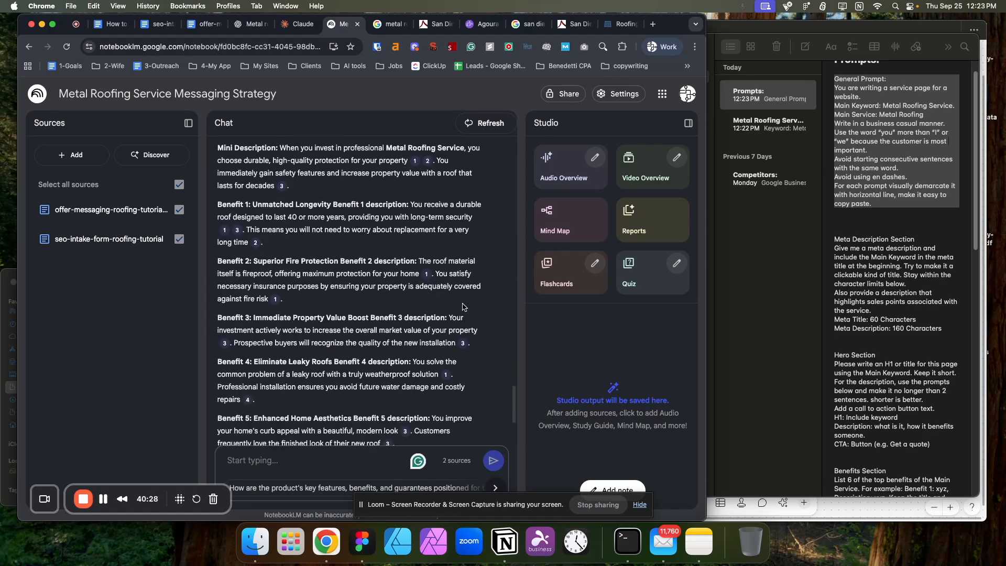
- Copy the generated Benefits Section, from heading through CTA Button, into the Metal Roofing Service note below the Hero Section
scroll(463, 306, "up", 3)
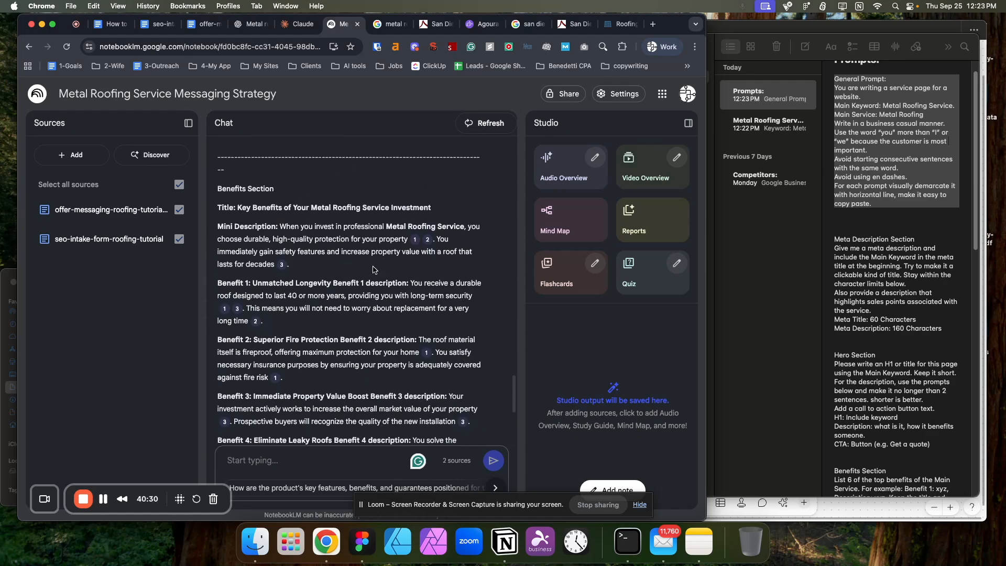
left_click_drag(218, 226, 305, 236)
left_click(312, 245)
left_click_drag(217, 189, 376, 409)
scroll(380, 388, "down", 5)
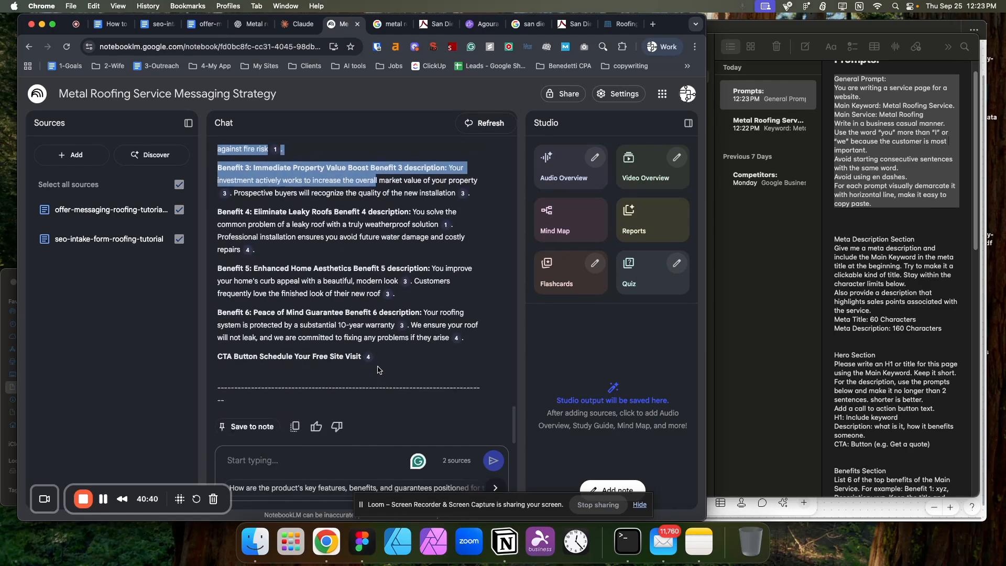
left_click_drag(383, 358, 383, 357)
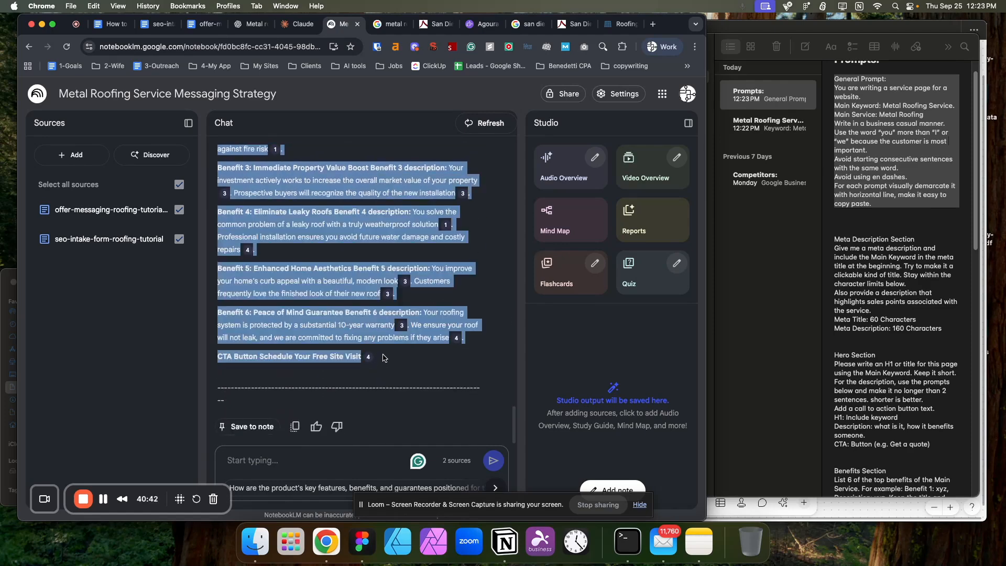
left_click(760, 407)
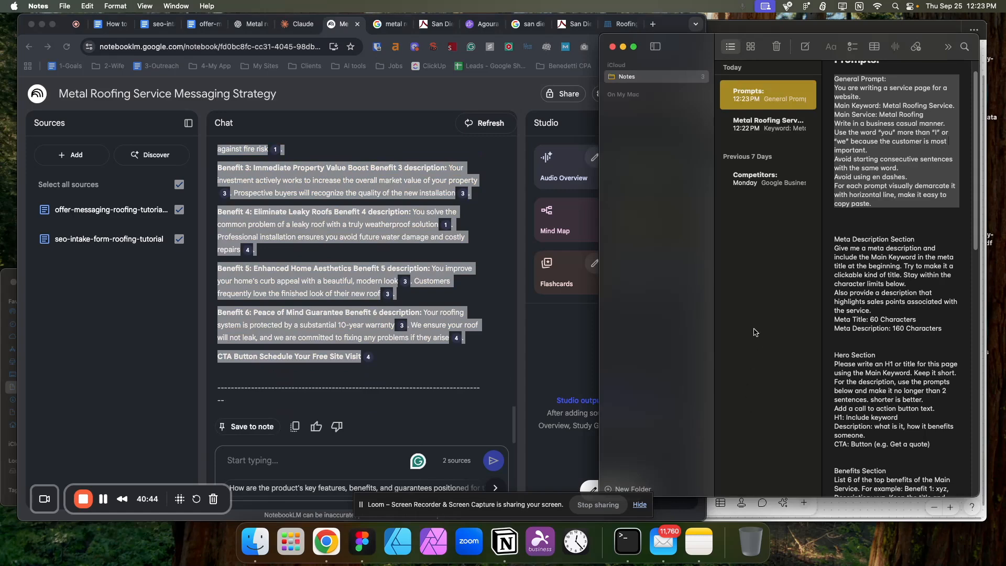
left_click(773, 138)
left_click(901, 352)
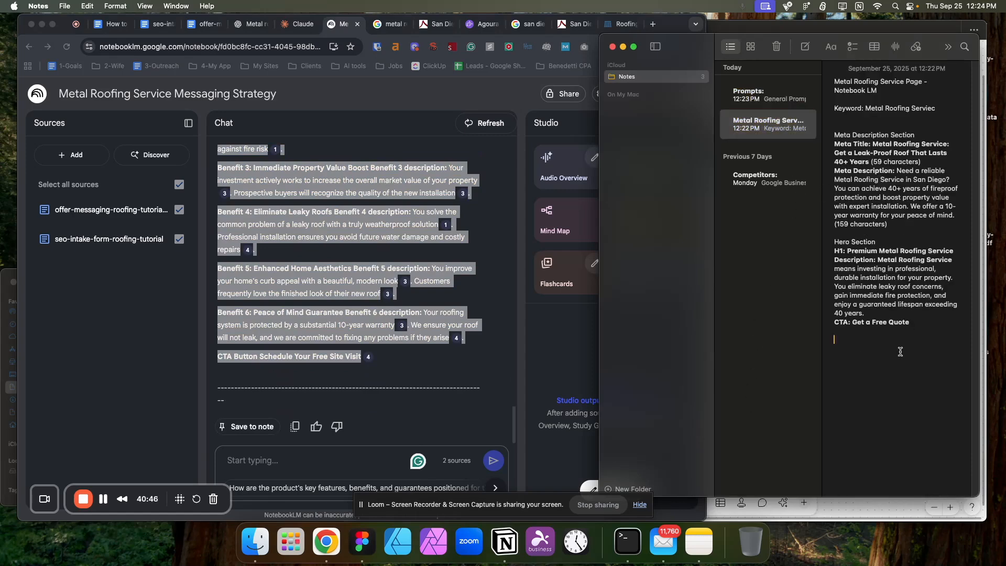
key("super+v")
scroll(906, 348, "up", 5)
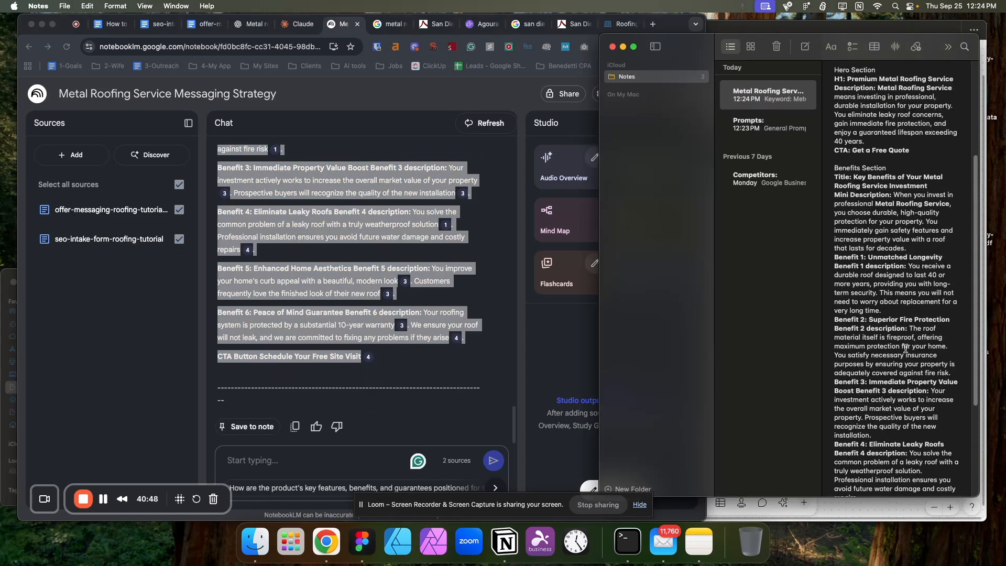
scroll(901, 316, "up", 1)
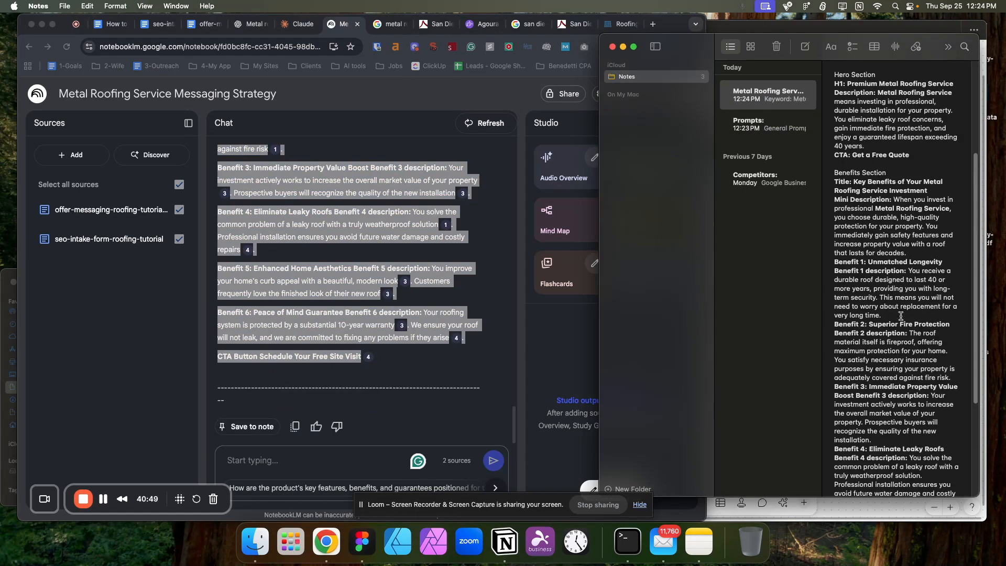
- Open the Agoura Hills SEO page in the browser and find the "Why Choose Schaeffer SEO?" section as a layout example
left_click(490, 271)
left_click(478, 23)
scroll(290, 301, "down", 6)
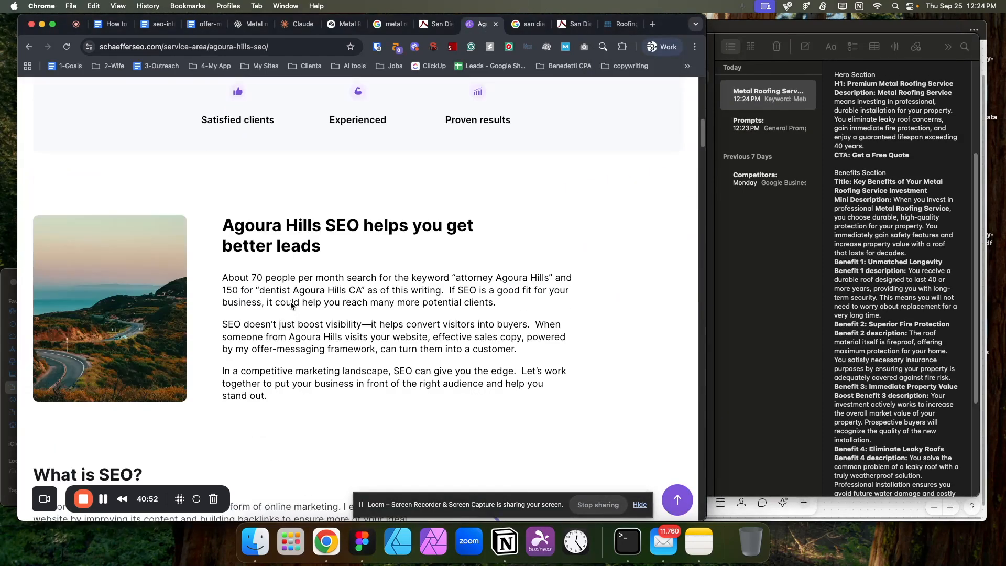
scroll(290, 304, "down", 10)
scroll(292, 302, "up", 5)
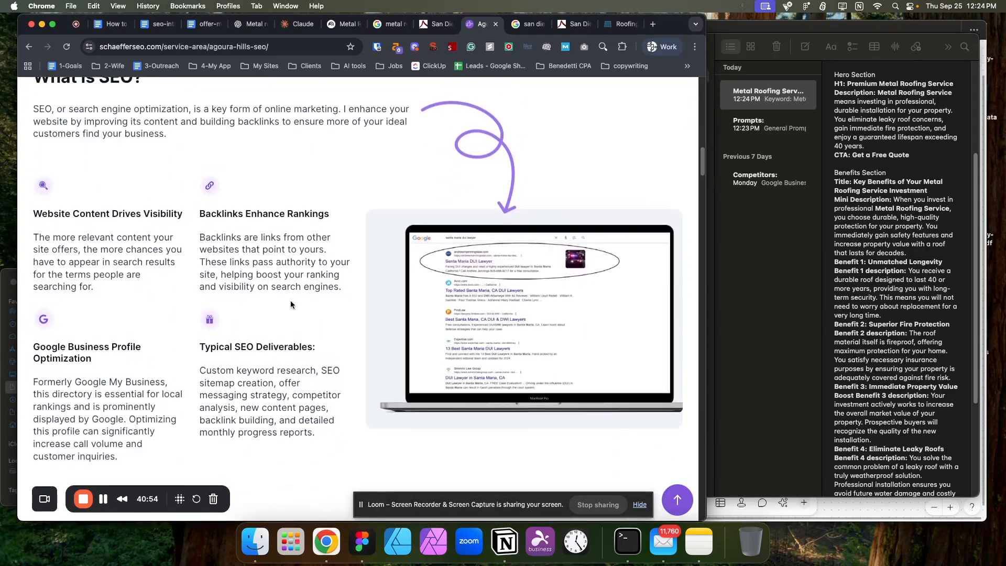
scroll(340, 266, "down", 10)
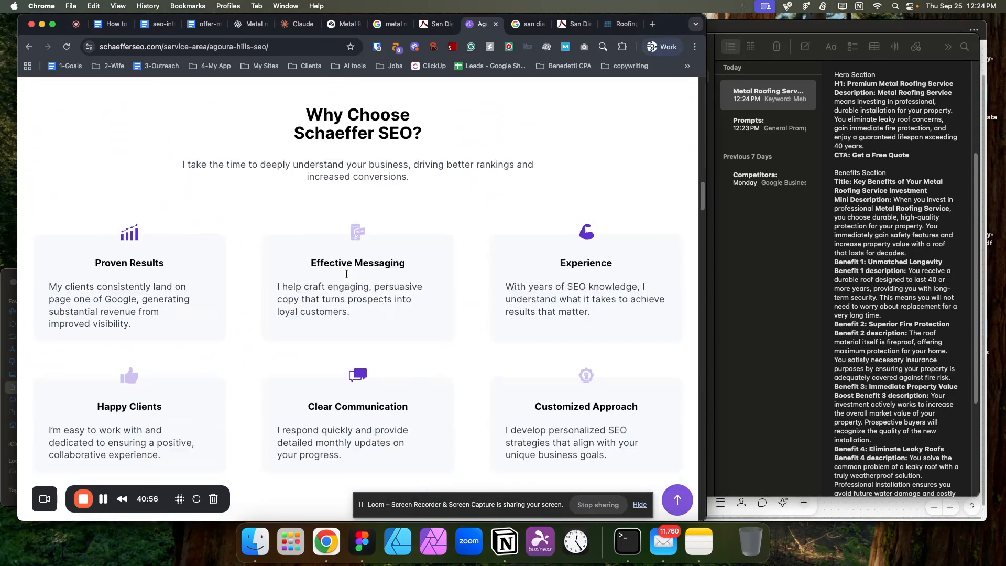
left_click_drag(307, 109, 430, 132)
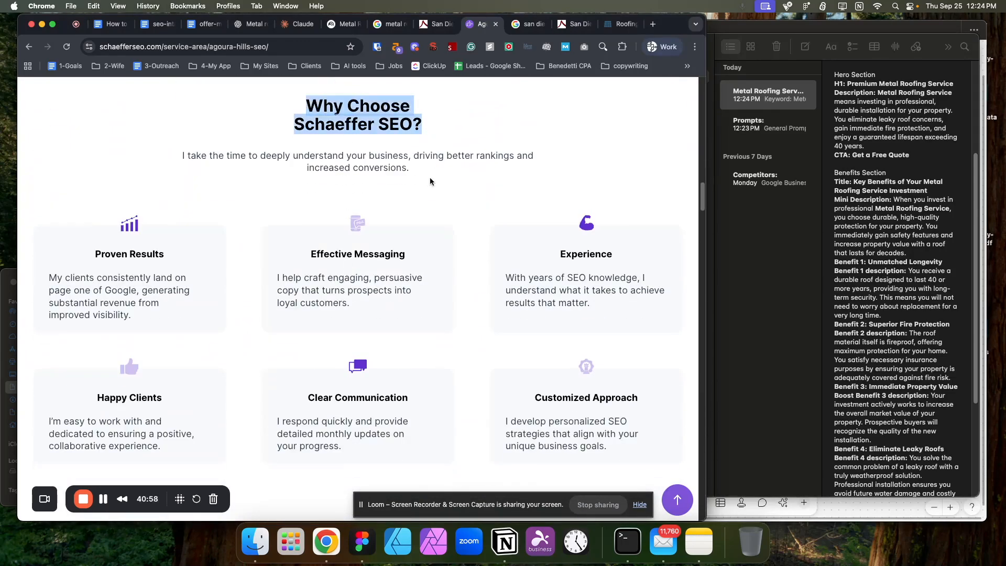
scroll(402, 272, "down", 1)
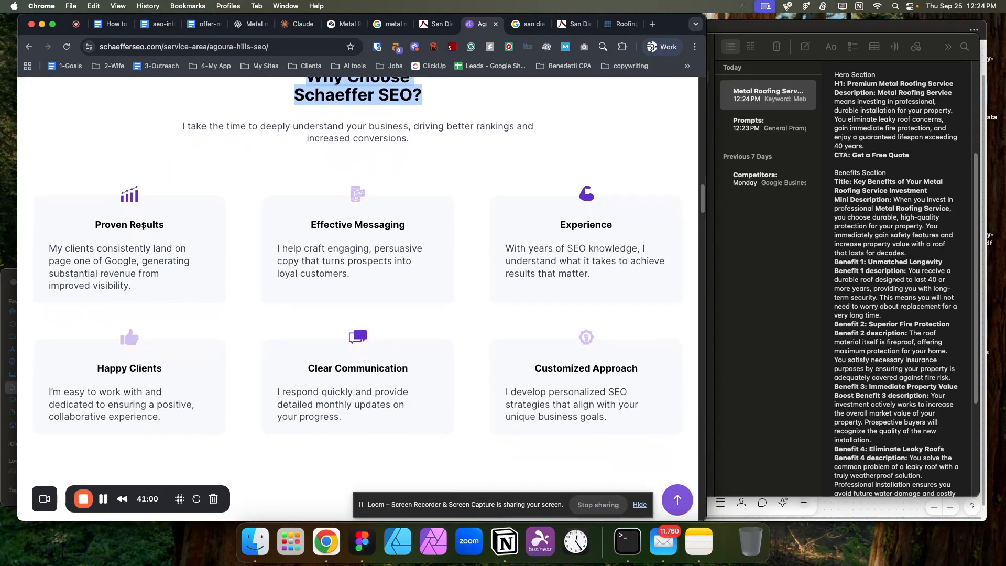
- Highlight the benefit titles Proven Results, Effective Messaging and Experience, and review the six benefit cards as an example
left_click(144, 226)
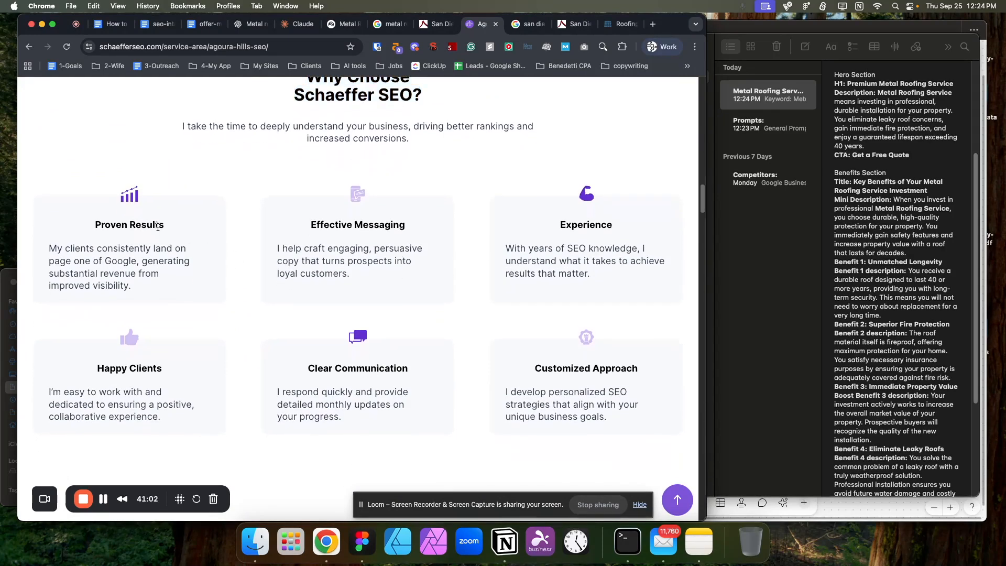
left_click_drag(161, 225, 96, 225)
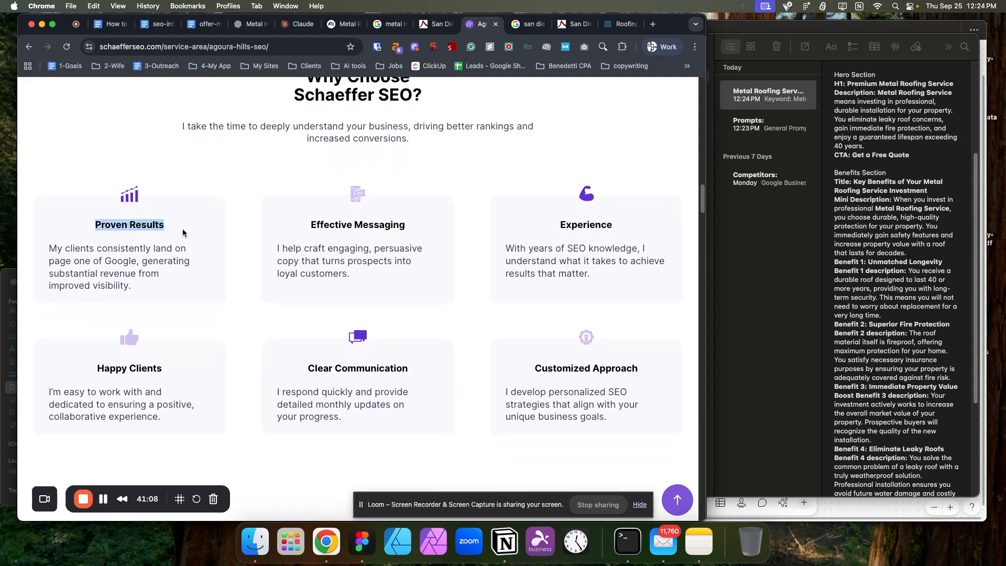
left_click(340, 234)
left_click_drag(310, 224, 415, 234)
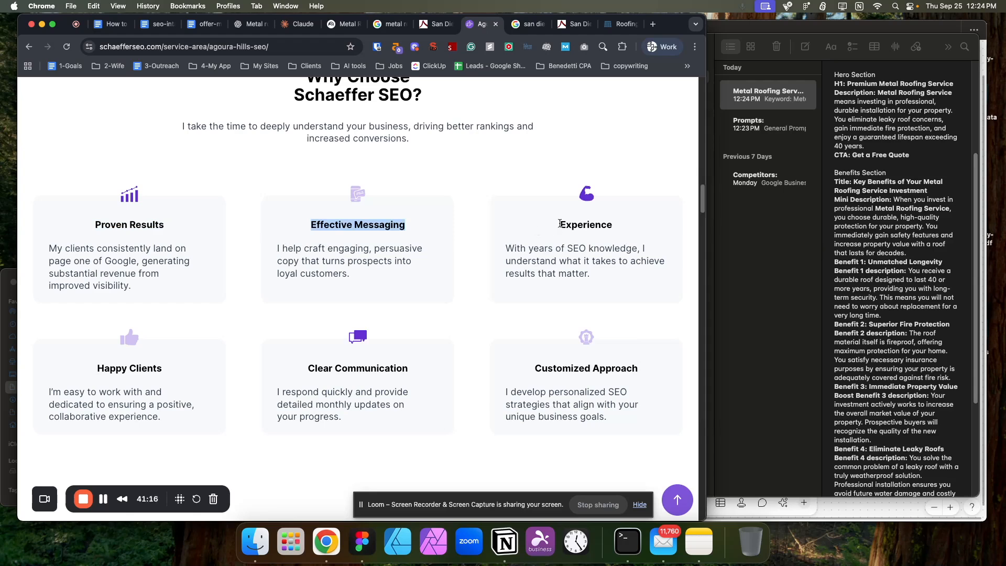
left_click_drag(559, 224, 653, 240)
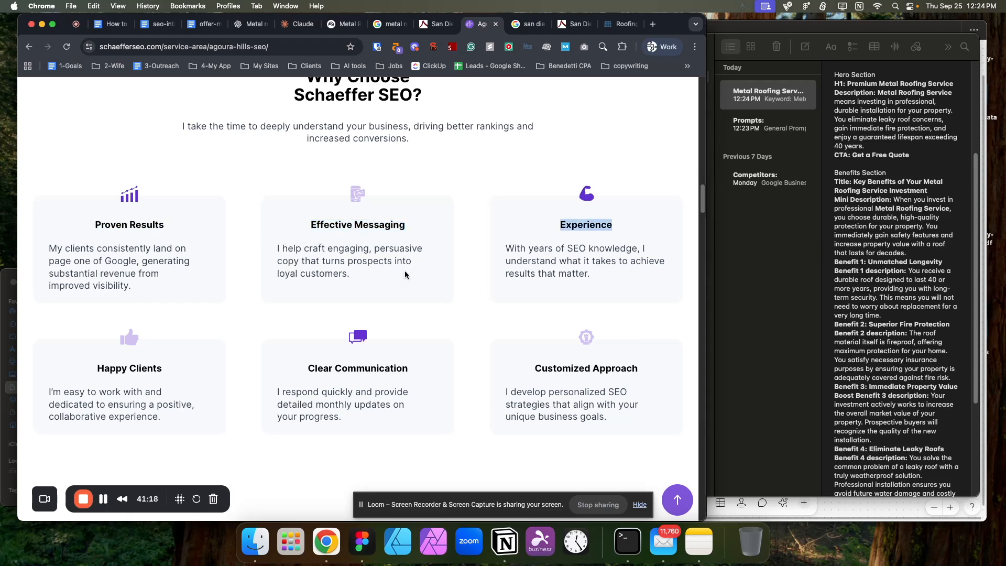
scroll(365, 321, "down", 2)
left_click(259, 233)
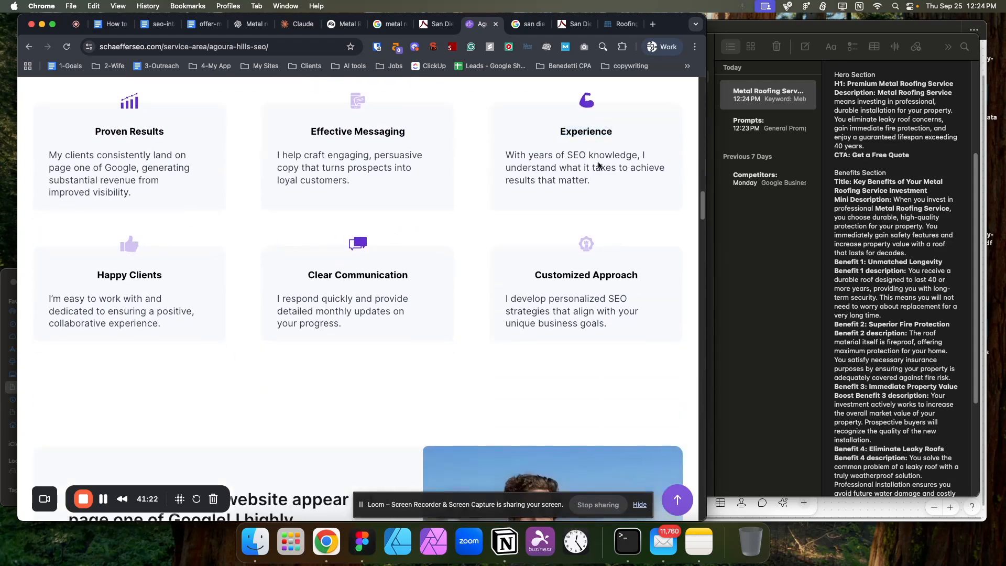
- Scan the Agoura Hills SEO page from the "Why Choose Schaeffer SEO?" benefit cards back to its hero and intro sections
scroll(204, 244, "up", 2)
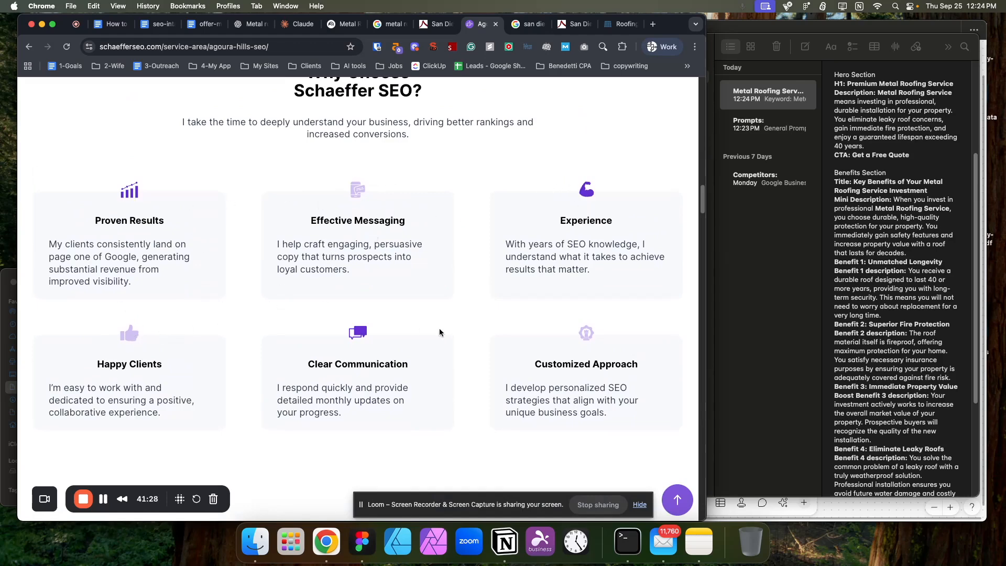
scroll(219, 210, "up", 3)
scroll(204, 212, "down", 2)
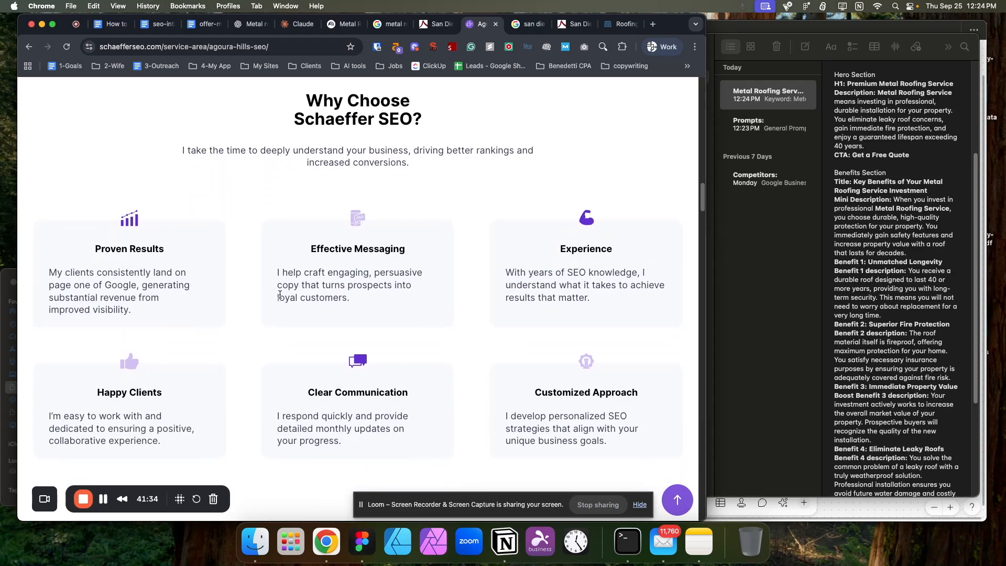
scroll(272, 291, "down", 10)
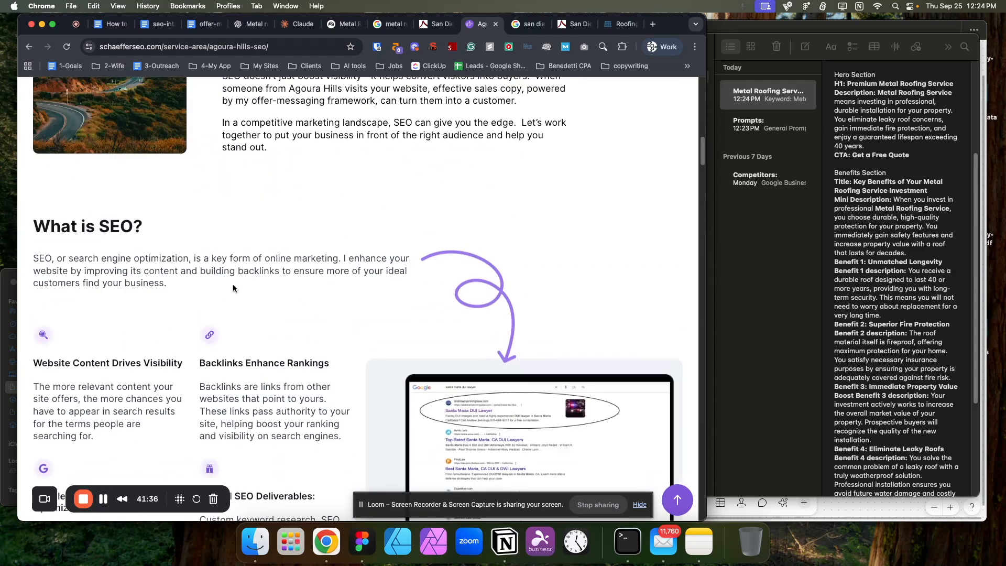
scroll(232, 284, "up", 5)
scroll(233, 288, "up", 3)
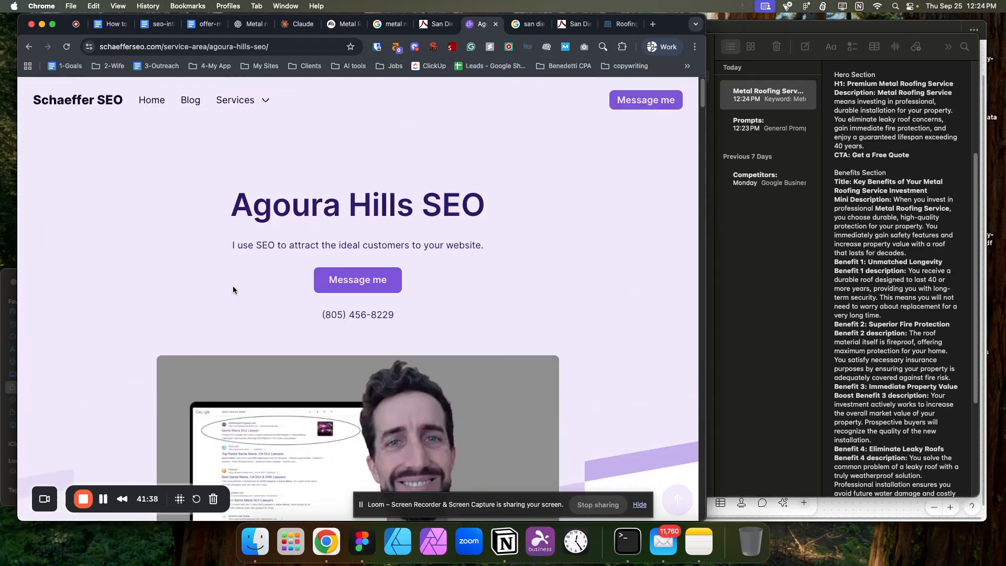
scroll(233, 289, "down", 10)
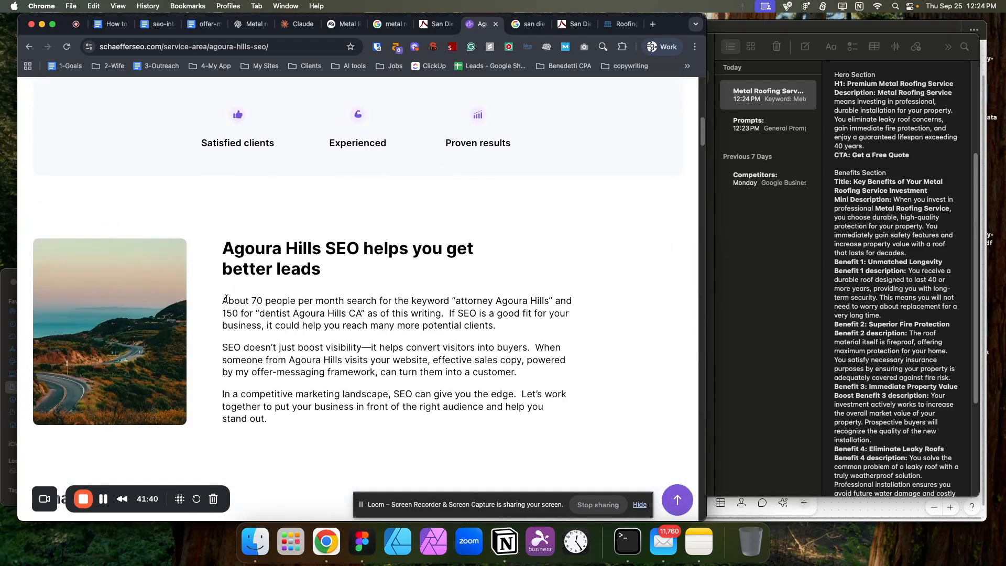
- Highlight the "Agoura Hills SEO helps you get better leads" heading and example text in the "What is SEO?" section
left_click_drag(223, 300, 434, 432)
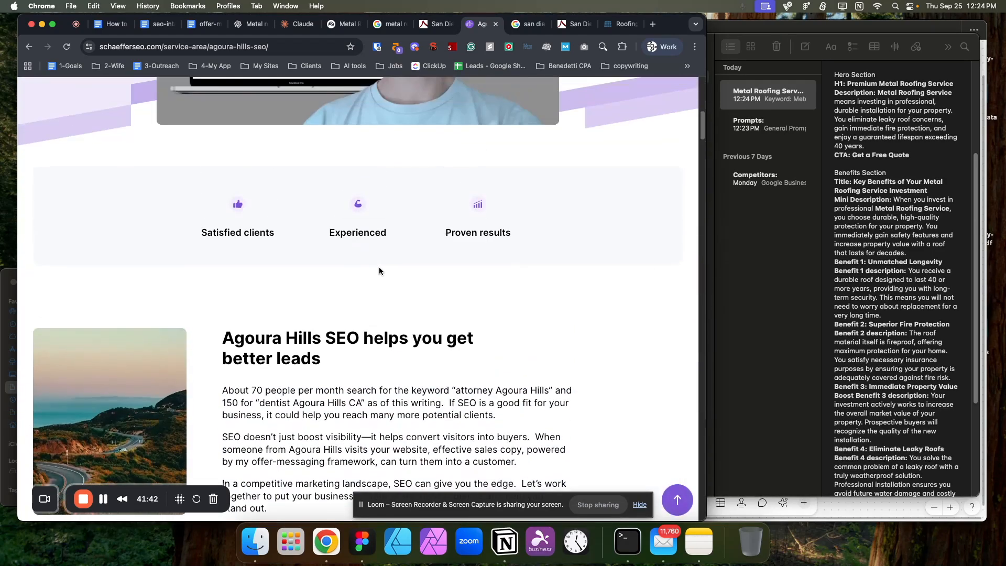
left_click_drag(220, 255, 324, 285)
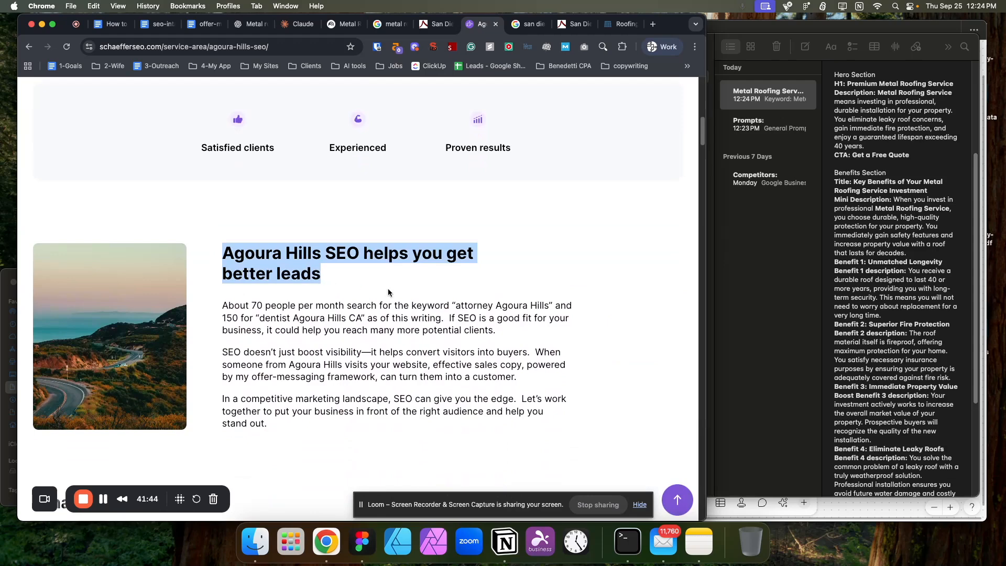
scroll(333, 269, "down", 5)
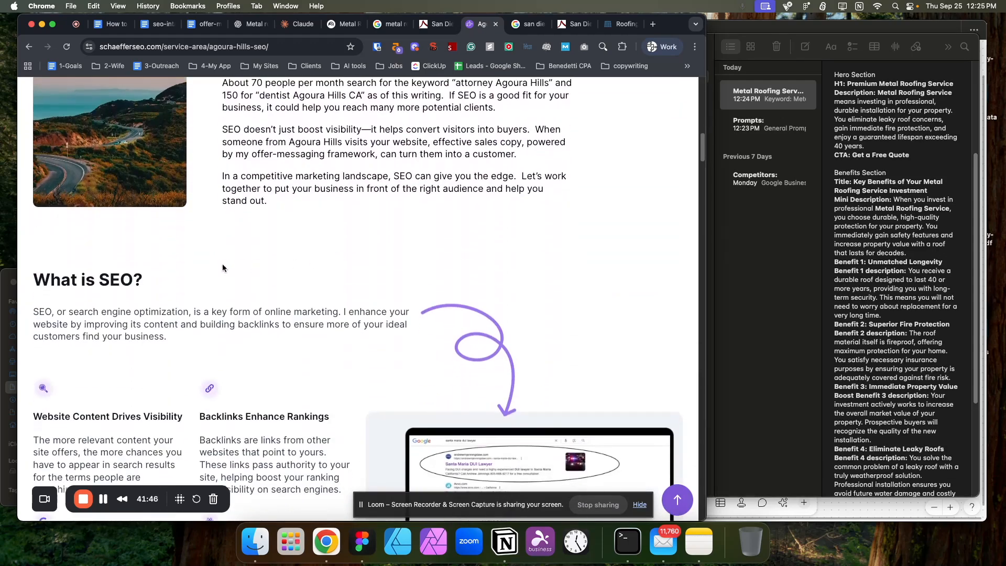
left_click_drag(147, 279, 180, 319)
scroll(38, 315, "down", 2)
scroll(247, 329, "down", 1)
left_click_drag(187, 284, 315, 283)
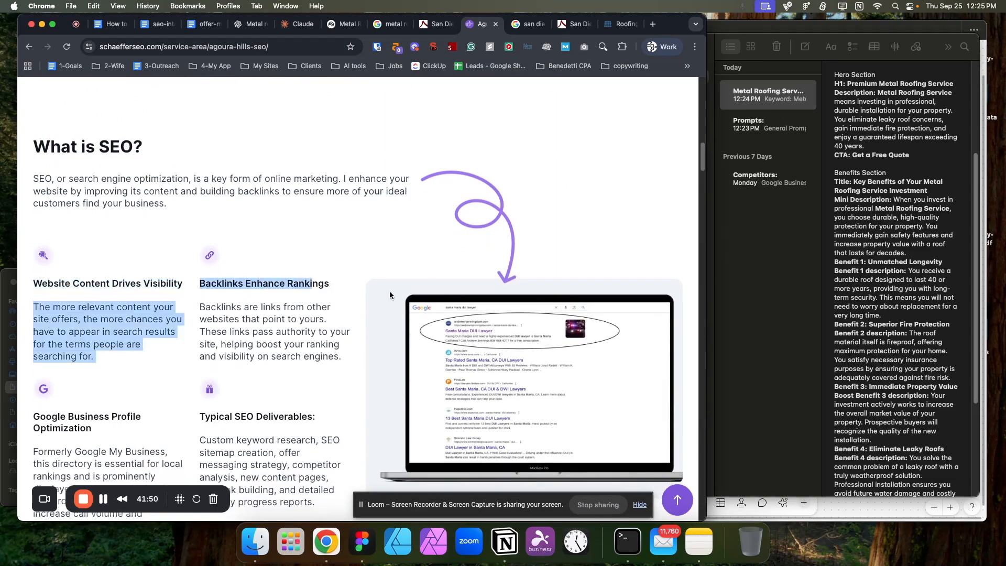
left_click(336, 351)
- Highlight the Effective Messaging card's description under "Why Choose Schaeffer SEO?" and view the client testimonial section below it
scroll(335, 351, "down", 13)
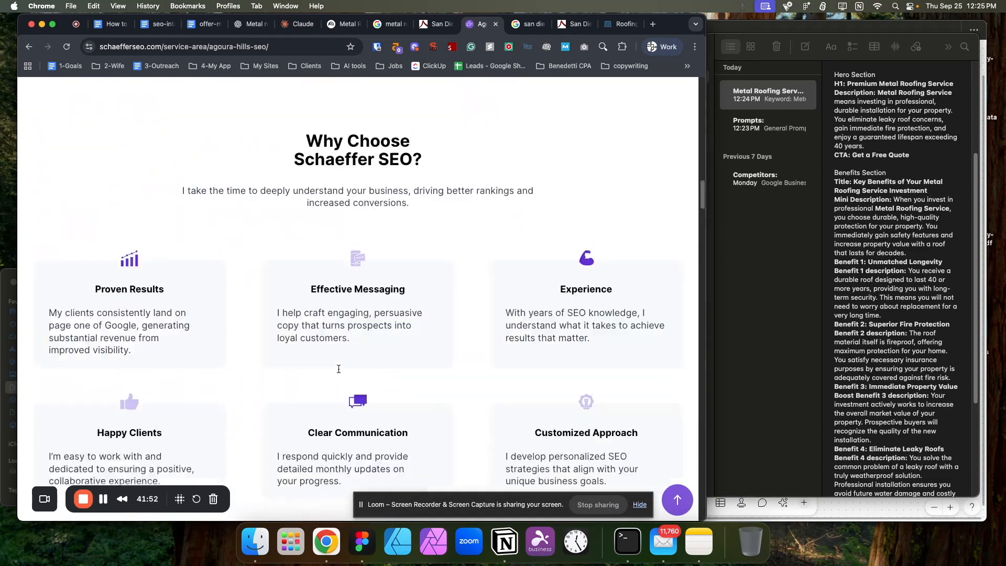
left_click_drag(312, 160, 404, 170)
left_click(405, 162)
left_click_drag(277, 185, 351, 212)
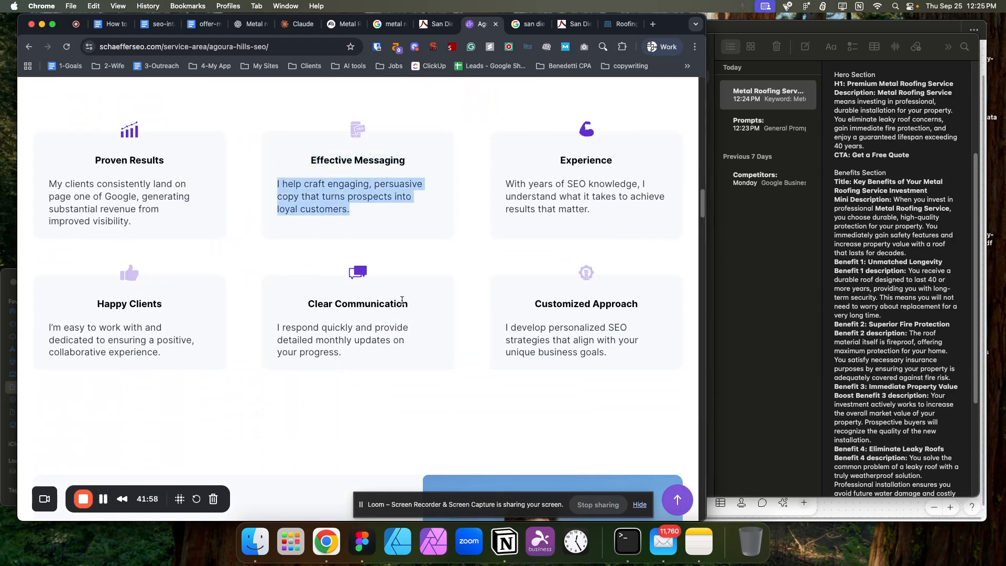
scroll(401, 302, "down", 5)
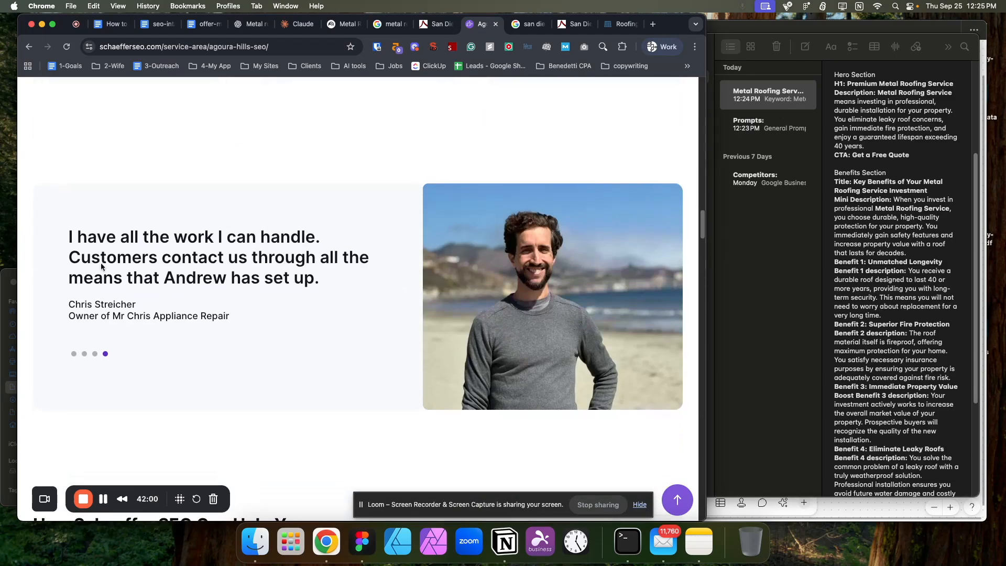
scroll(205, 344, "down", 3)
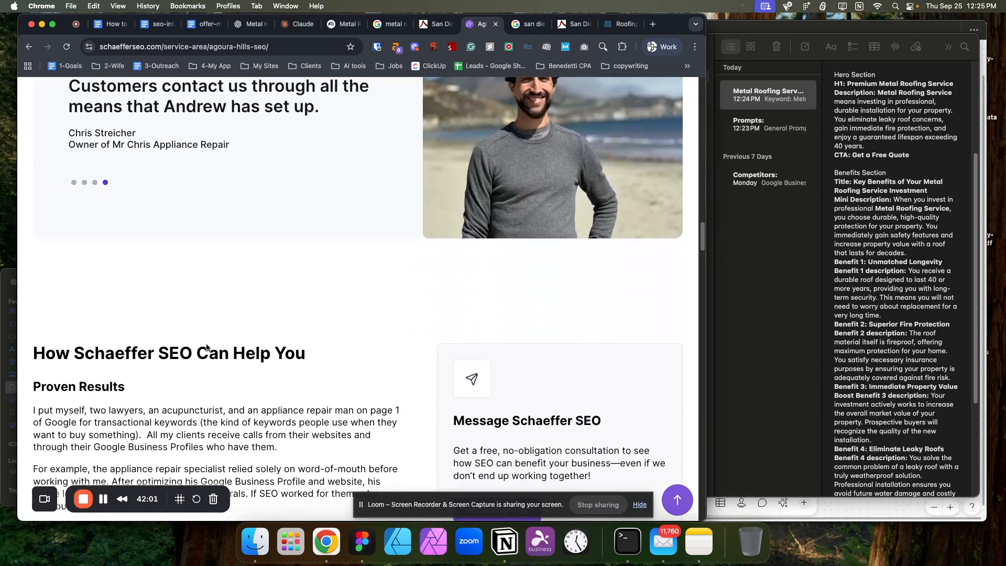
left_click(96, 184)
- Review the SEO Pricing packages and highlight the Discovery title and Ongoing SEO description in the "How it works" section
scroll(257, 231, "down", 5)
scroll(284, 231, "up", 3)
scroll(284, 232, "down", 13)
scroll(284, 232, "down", 10)
scroll(262, 226, "up", 3)
scroll(246, 220, "down", 8)
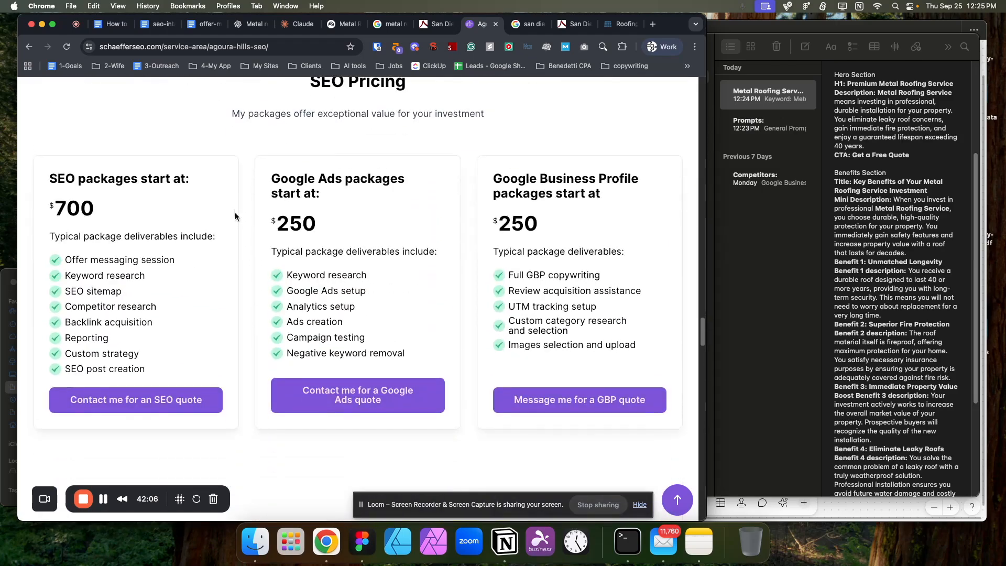
left_click_drag(54, 157, 145, 158)
left_click_drag(116, 225, 51, 223)
scroll(125, 212, "up", 1)
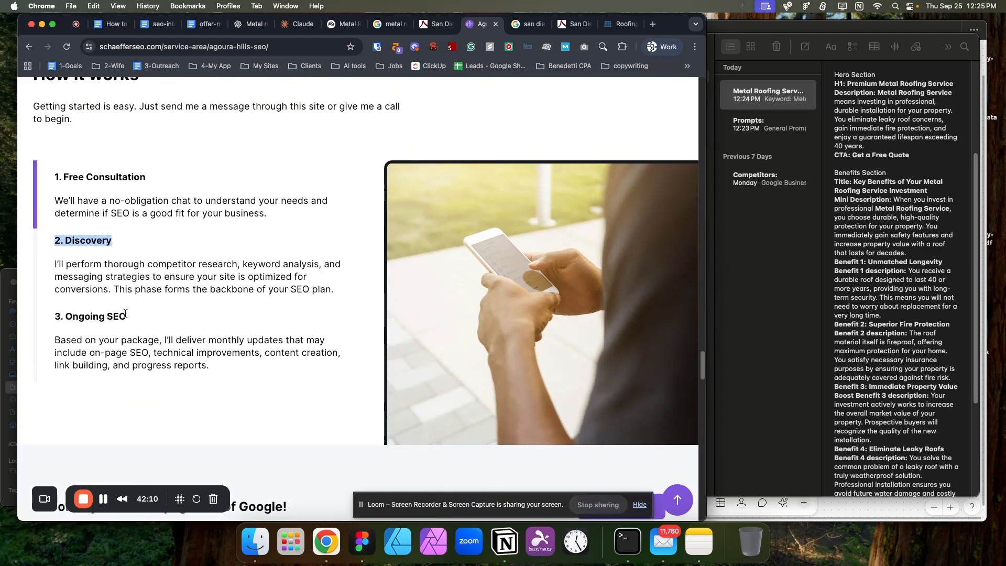
left_click_drag(209, 365, 53, 340)
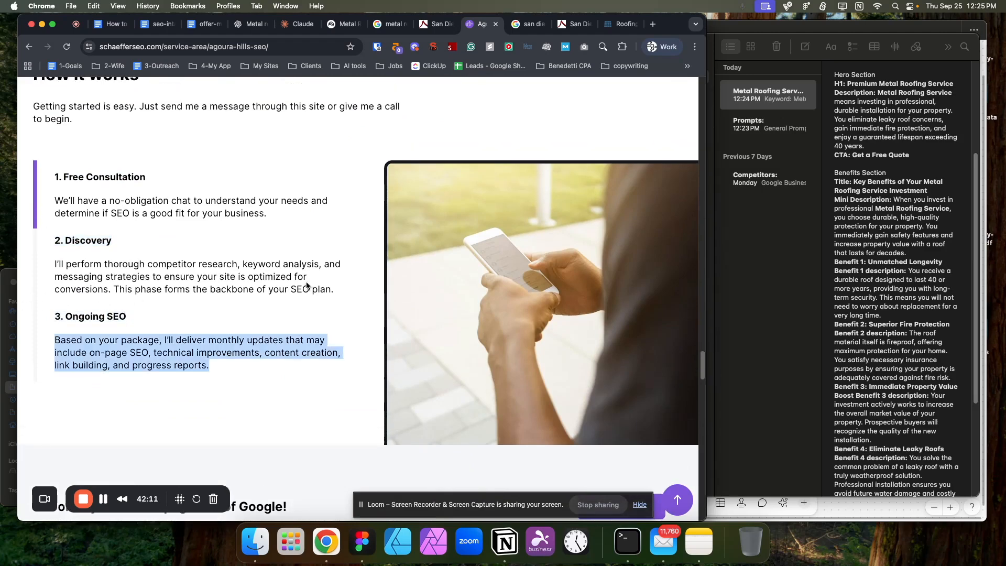
- Switch back to the NotebookLM tab, and copy the whole Metal Roofing Service note in Notes, from its title through the CTA Button
left_click(890, 288)
left_click(393, 135)
left_click(343, 26)
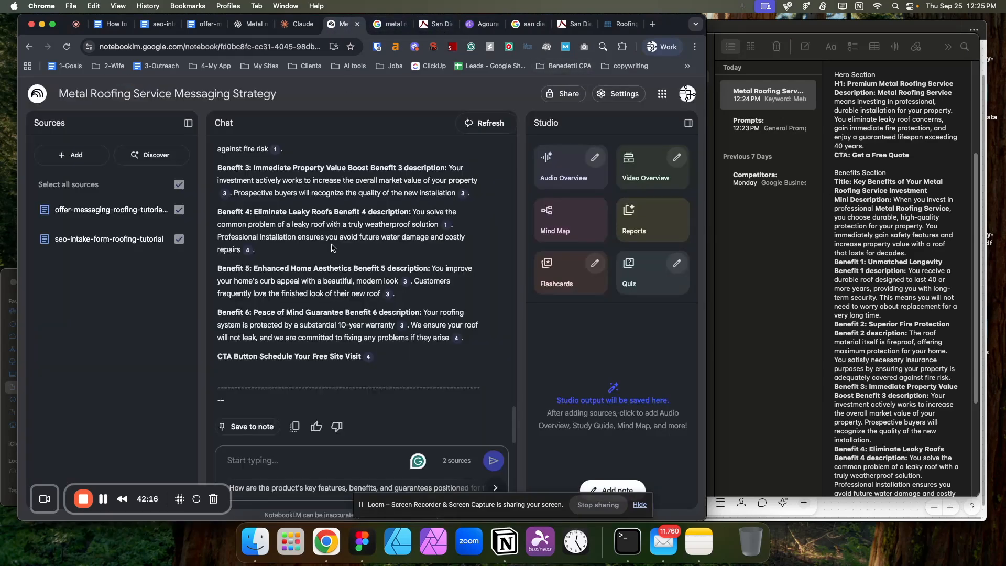
left_click(878, 287)
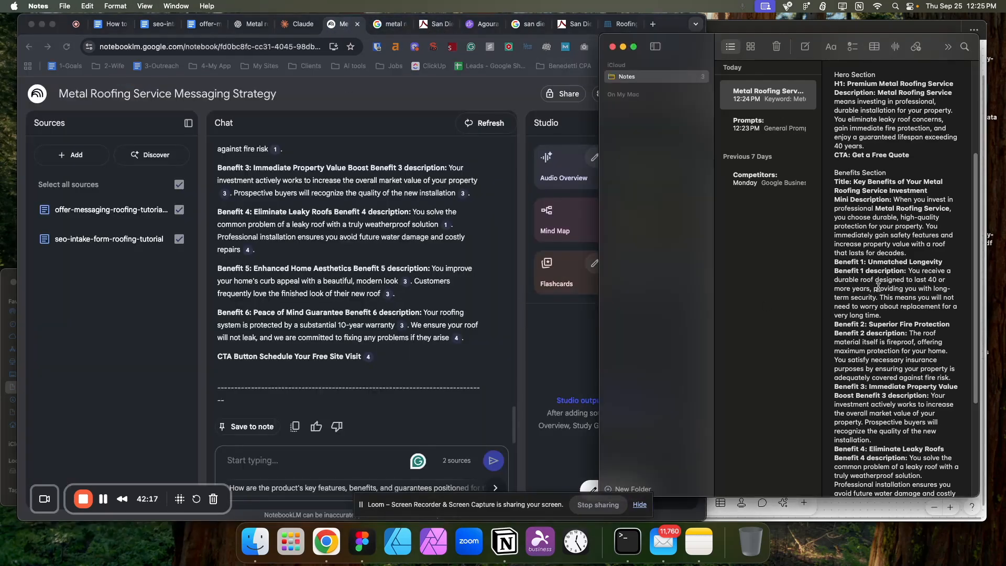
left_click(775, 127)
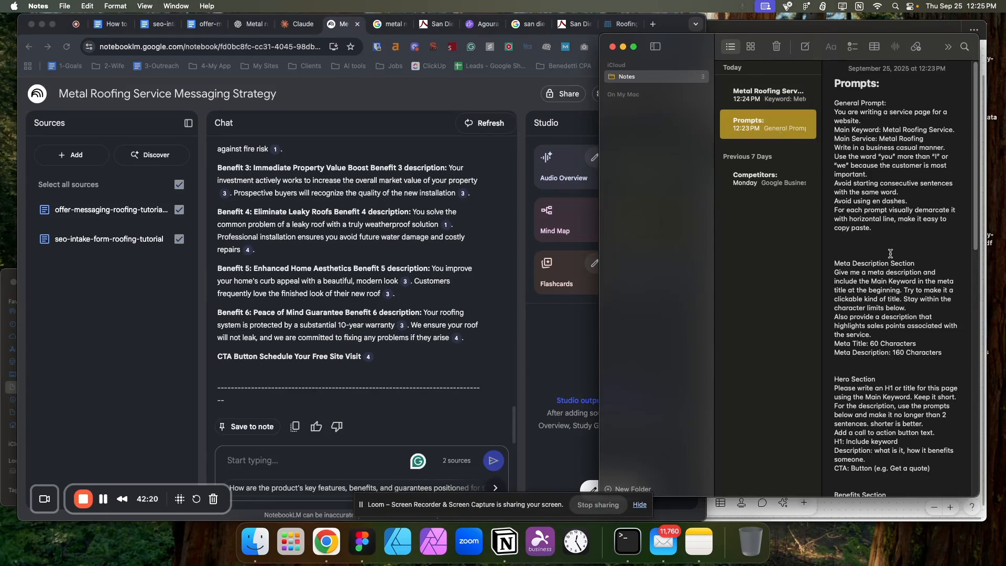
left_click(764, 95)
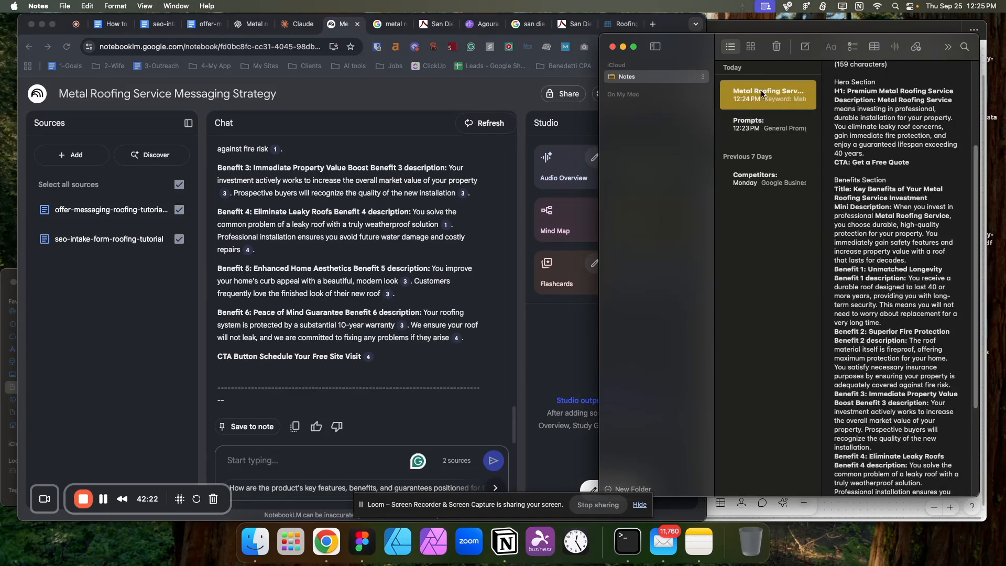
scroll(846, 111, "up", 5)
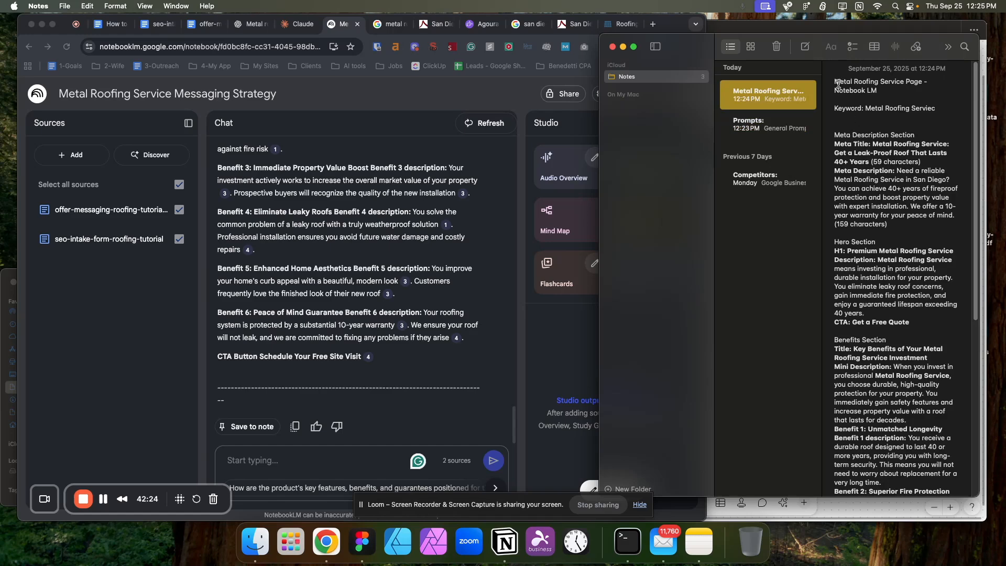
left_click(834, 81)
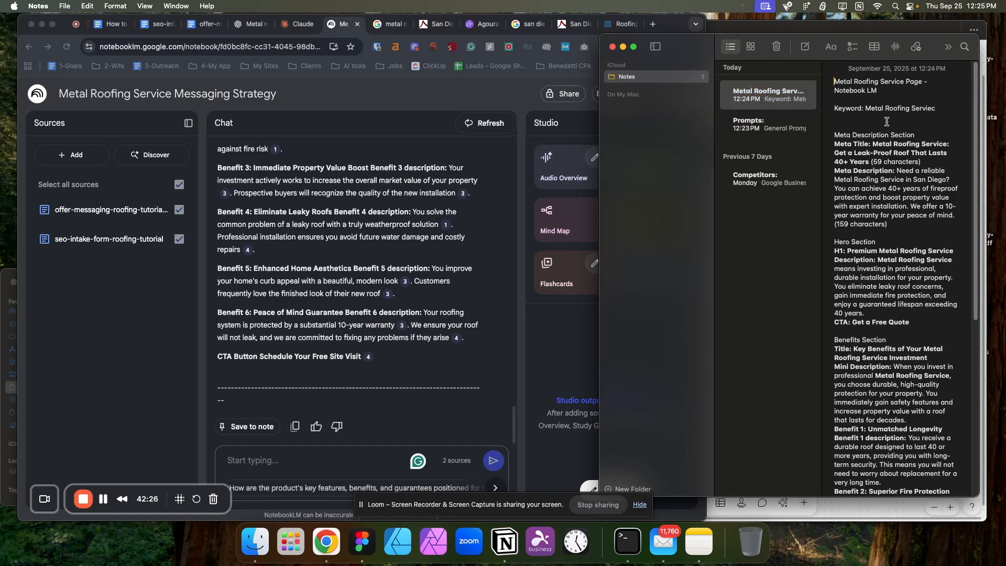
left_click(901, 152)
left_click_drag(834, 82, 928, 537)
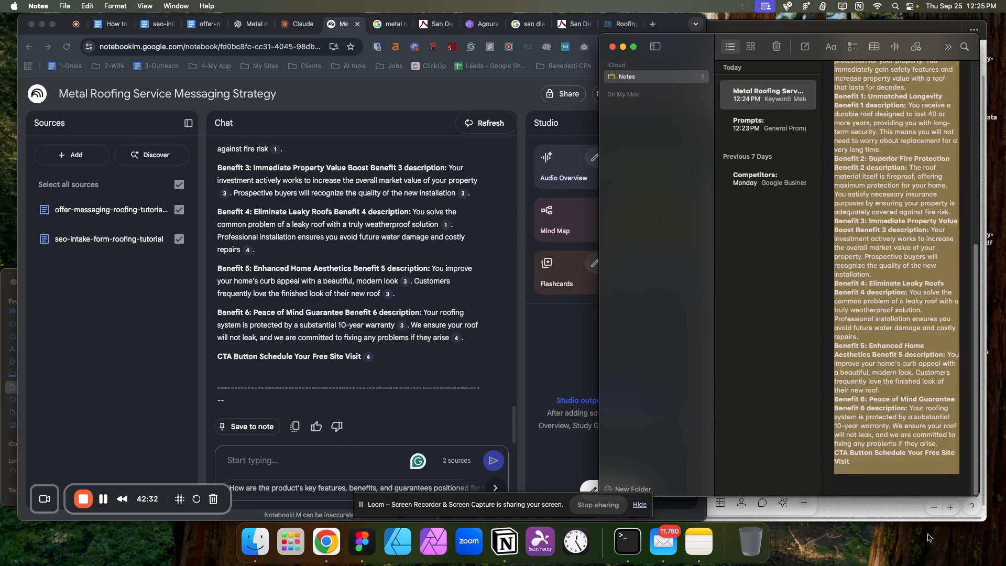
- Open the metal roofing conversation in ChatGPT and paste the copied service page text into the message box
left_click(429, 209)
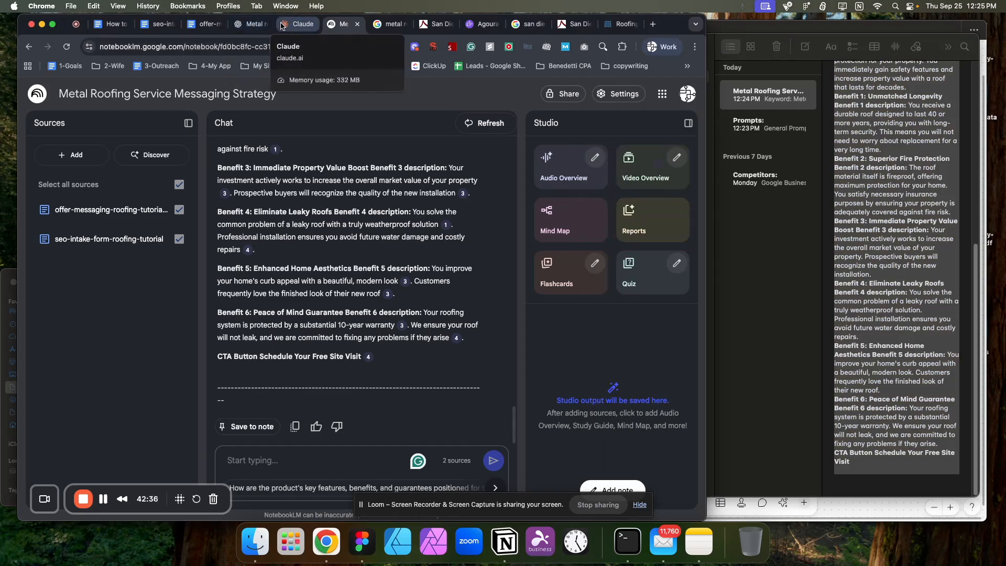
left_click(243, 30)
left_click(292, 31)
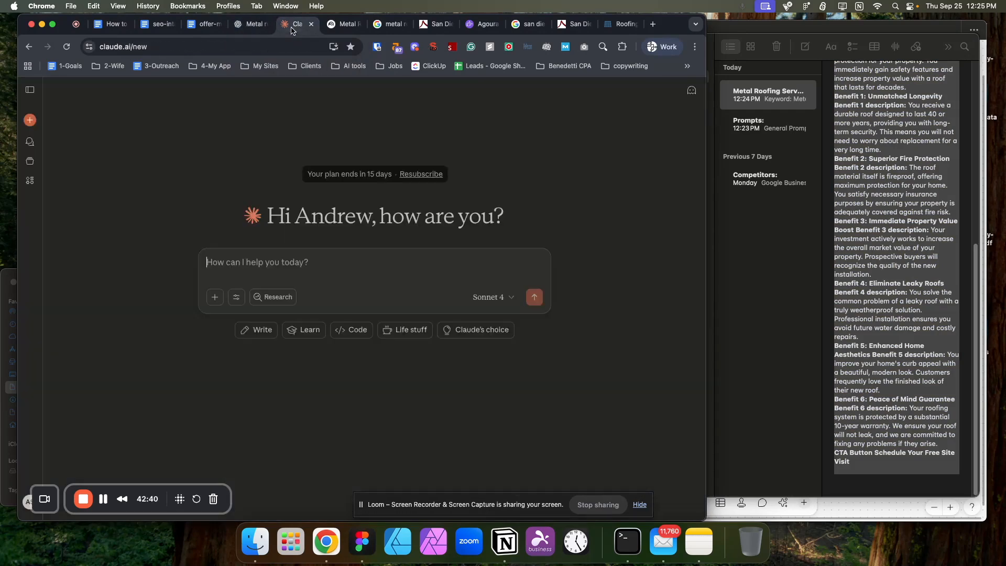
left_click(249, 30)
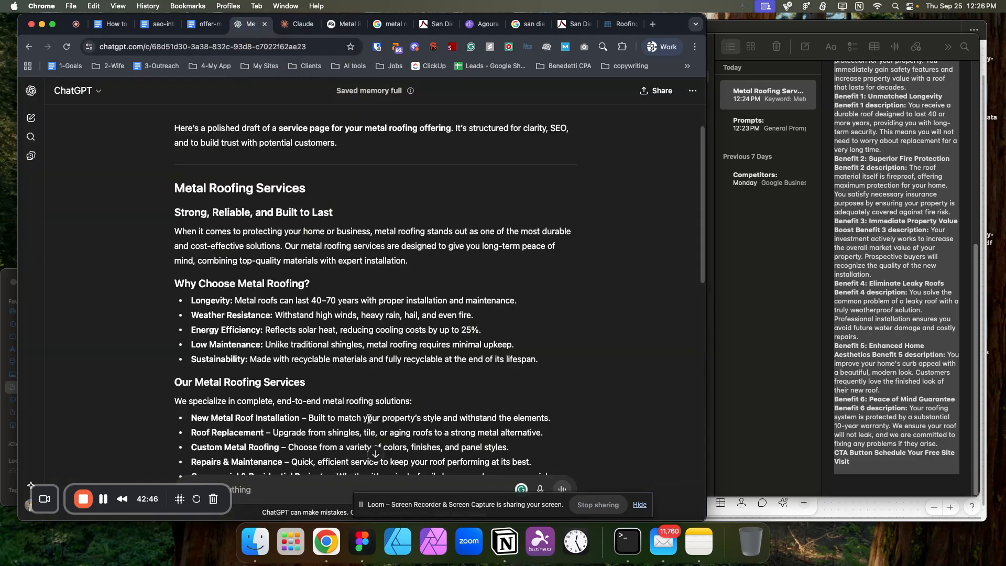
left_click(273, 488)
key("super+v")
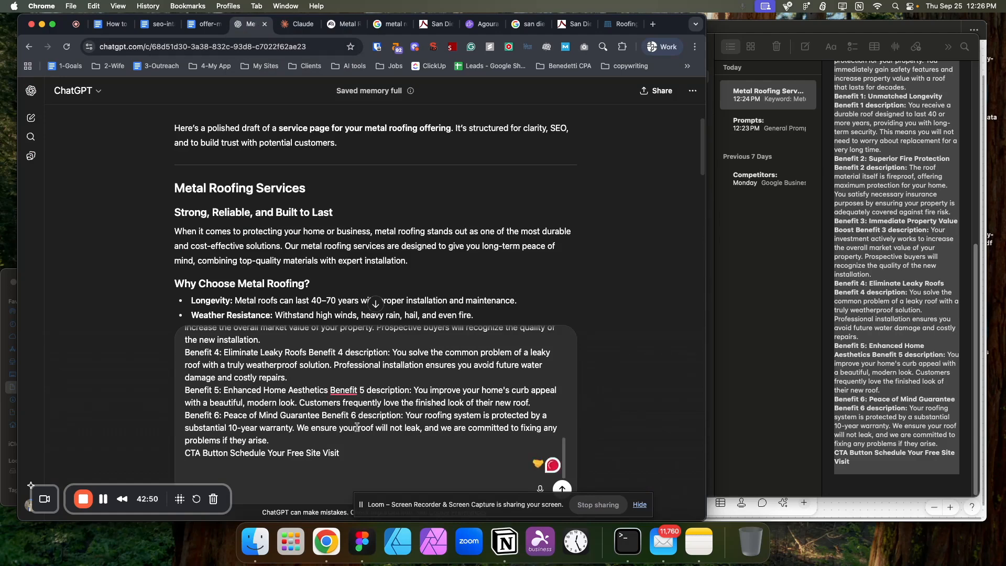
scroll(357, 427, "down", 1)
- Retitle the Prompts note in Notes as "Notebook LM Prompts:"
left_click(804, 220)
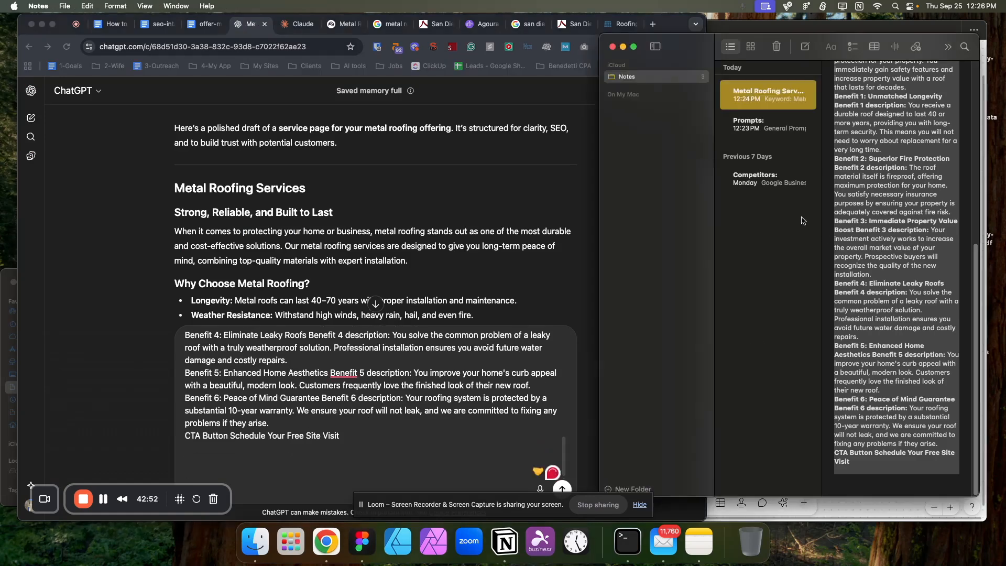
left_click(775, 125)
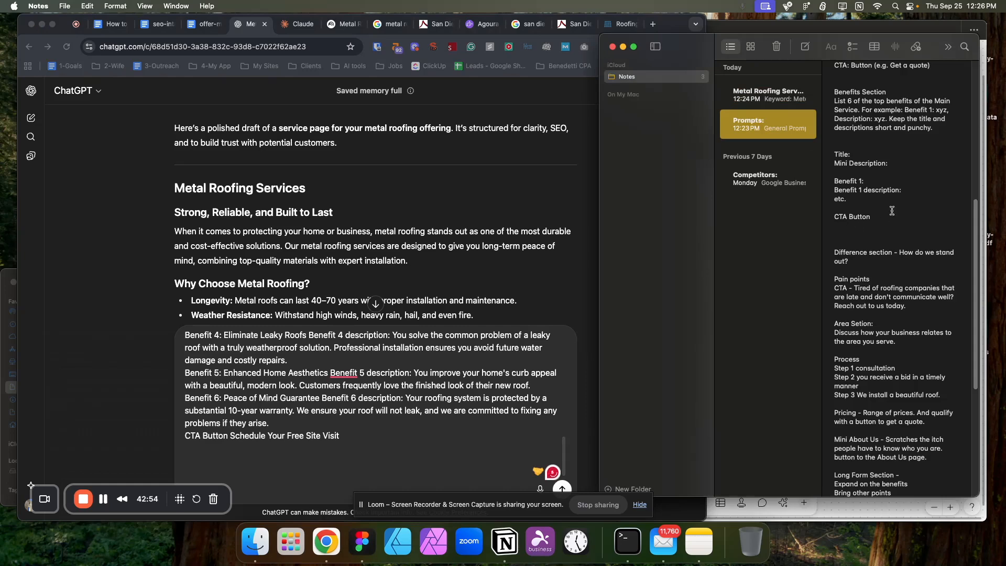
scroll(889, 213, "up", 10)
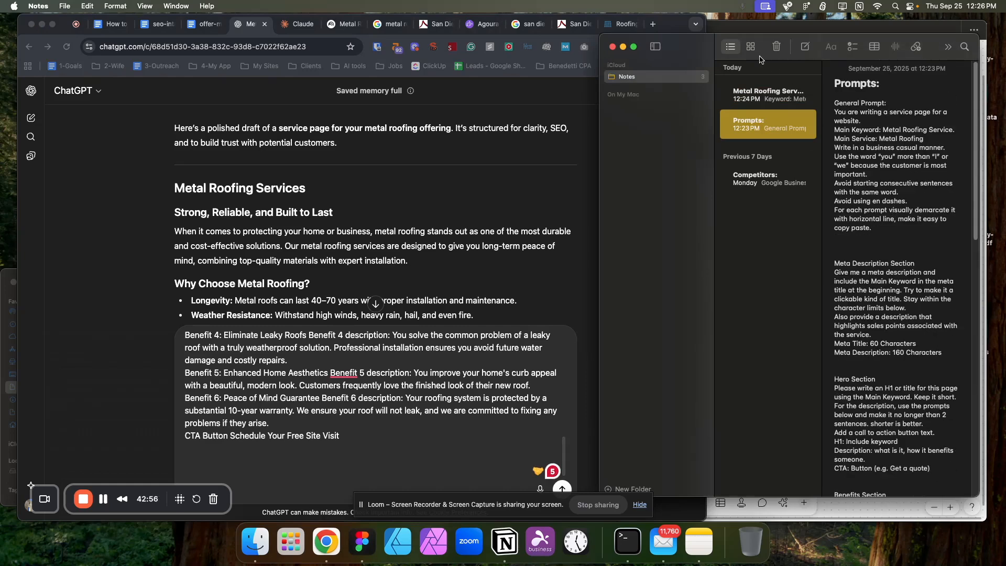
right_click(757, 120)
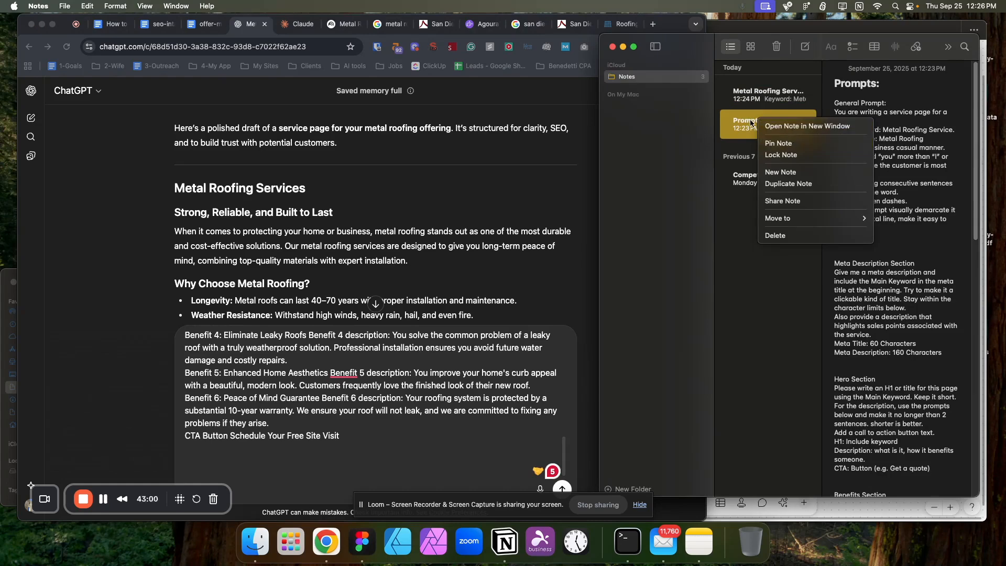
left_click(873, 104)
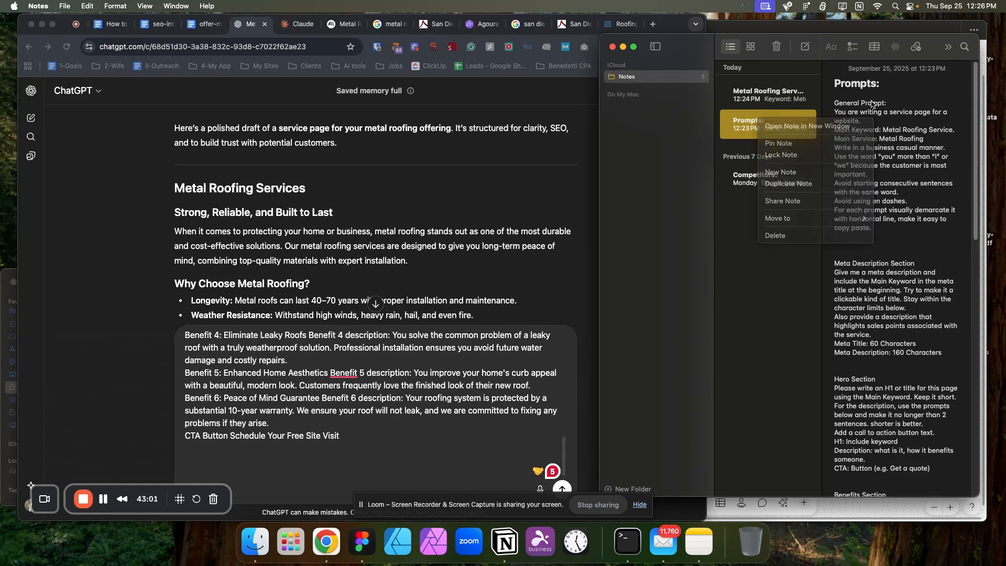
left_click(838, 85)
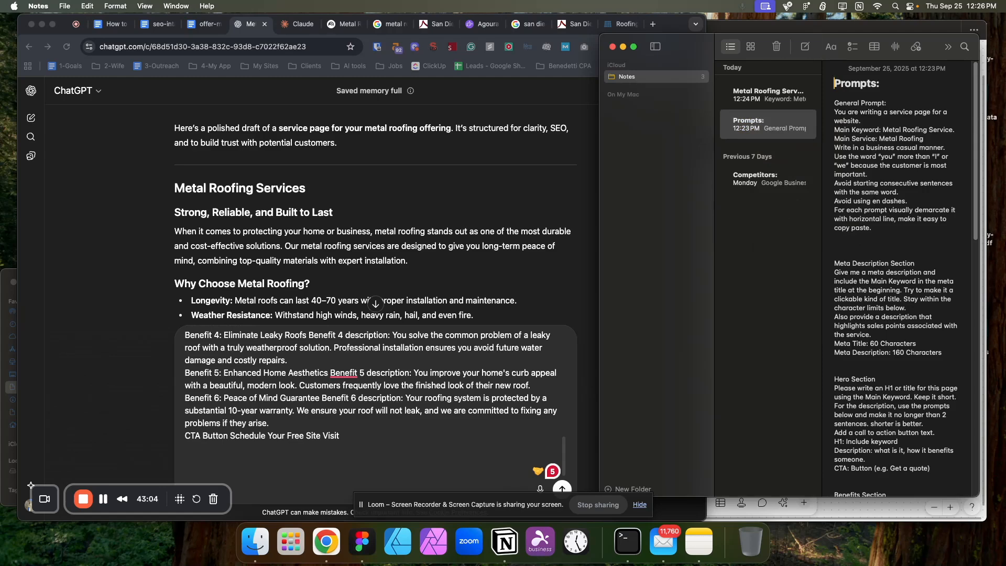
type("Notebook LM")
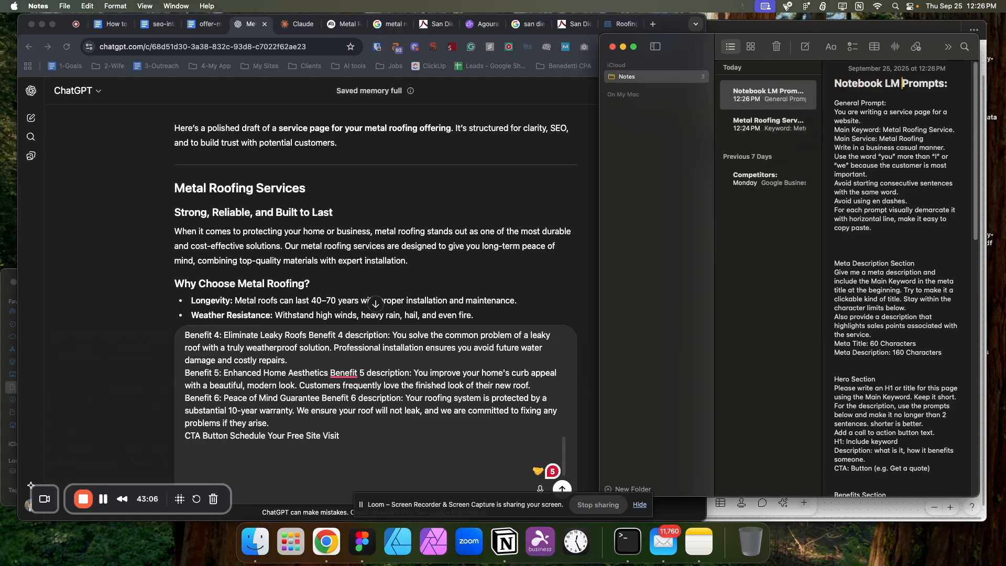
- Create a new note titled "ChatGPT Prompts"
left_click(806, 49)
type("ChatGPT Prompts")
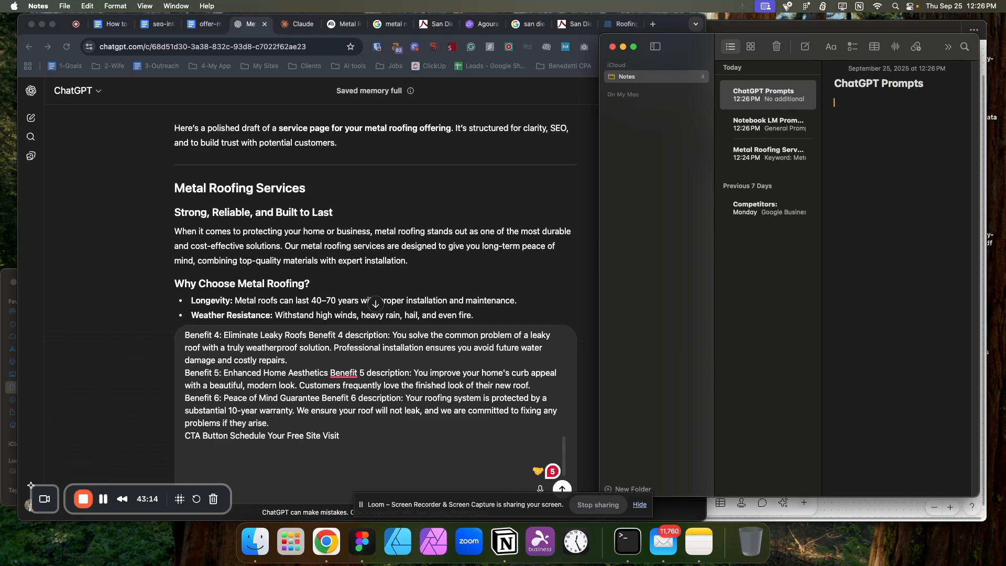
- Write "This is copy for a service page" in the note, with "Main Service: Metal roofing" and "Main Keyword: Metal Roofing Service" above it
type("This is copy for a service page")
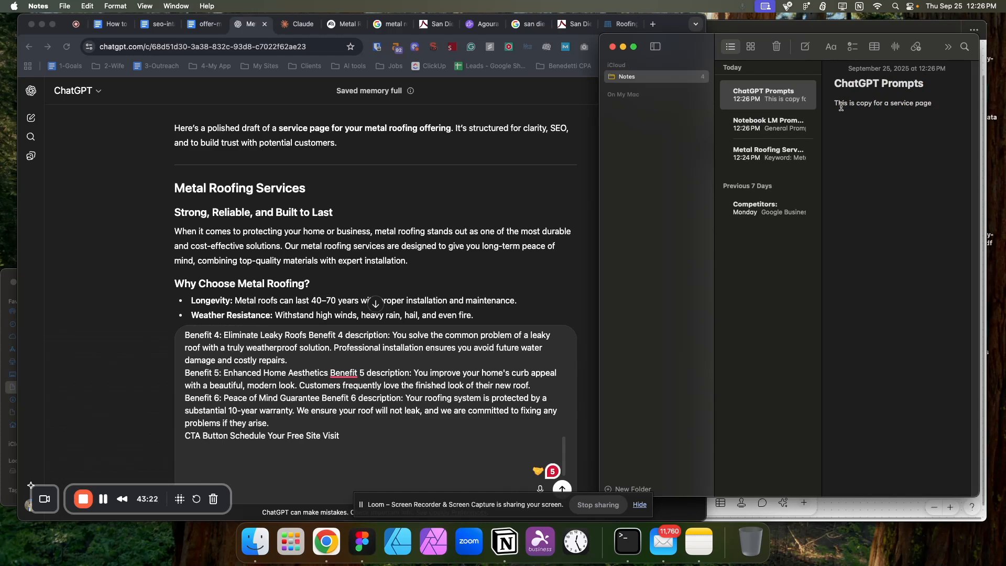
left_click(838, 103)
key("Return")
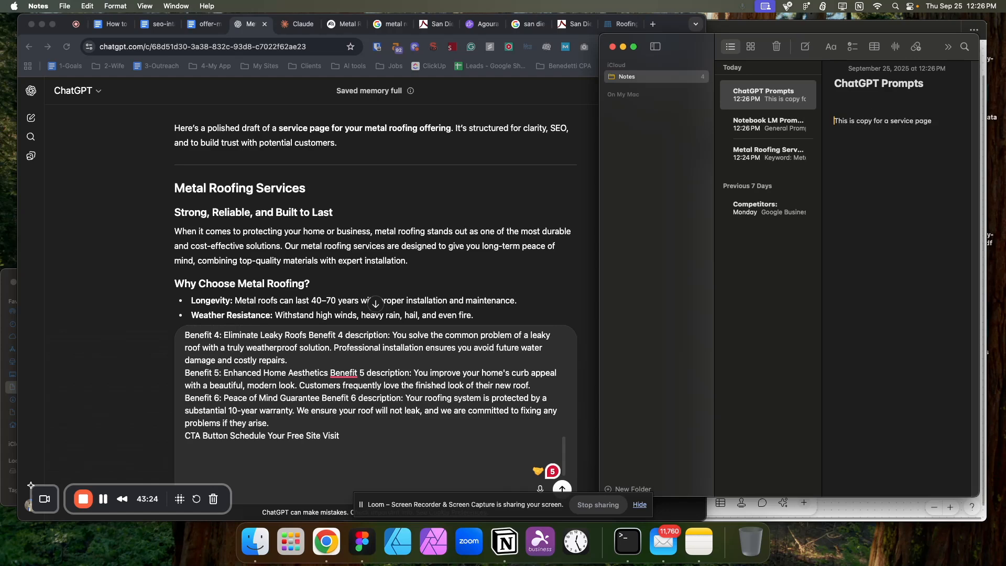
key("Return")
type("Main Service")
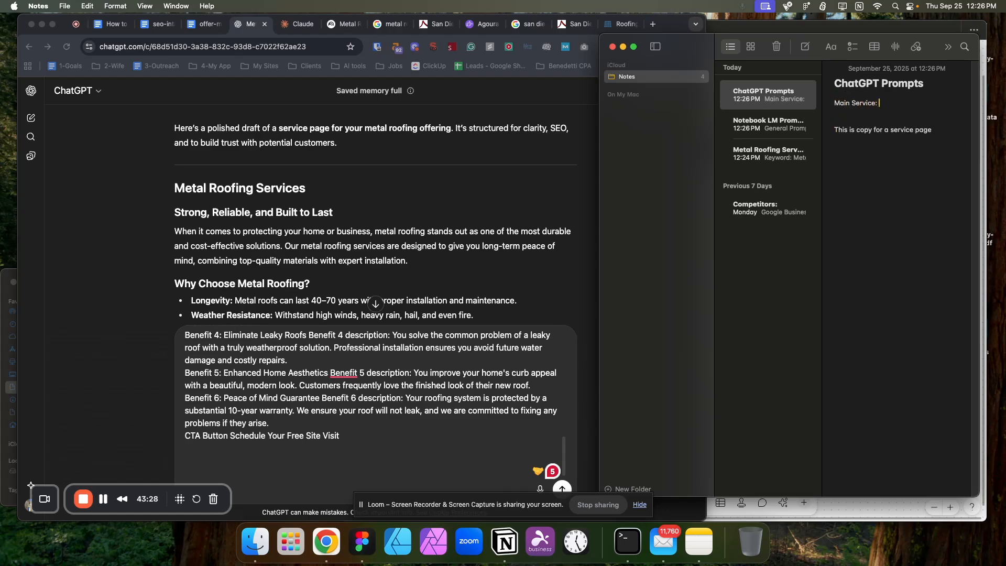
type(": Metal roofing")
key("Return")
type("Mai")
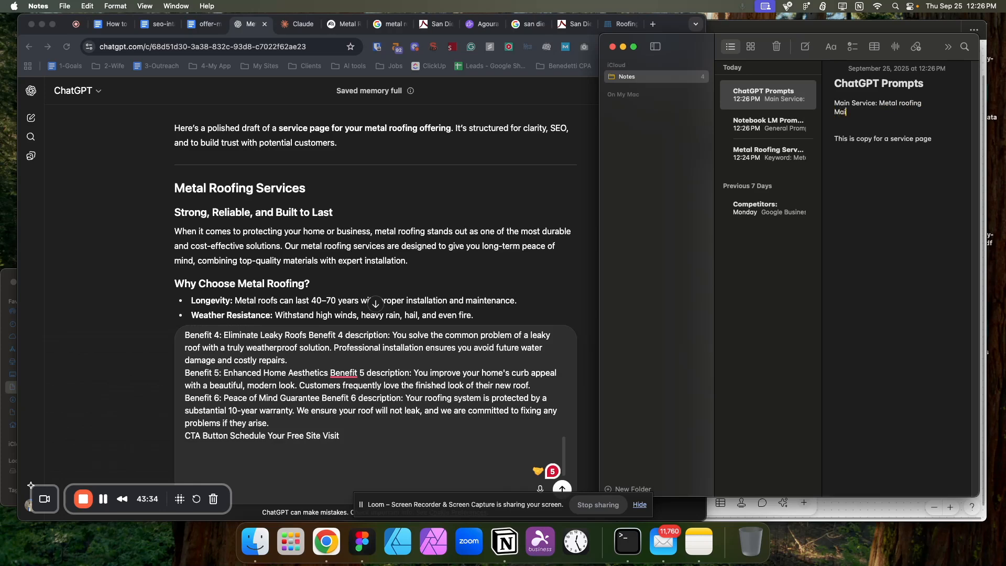
type("n Keyword: Metal Roofing Service")
- Extend the prompt sentence with "about the Main Service. Please refine the copy so that it's shorter, punchier."
left_click(941, 141)
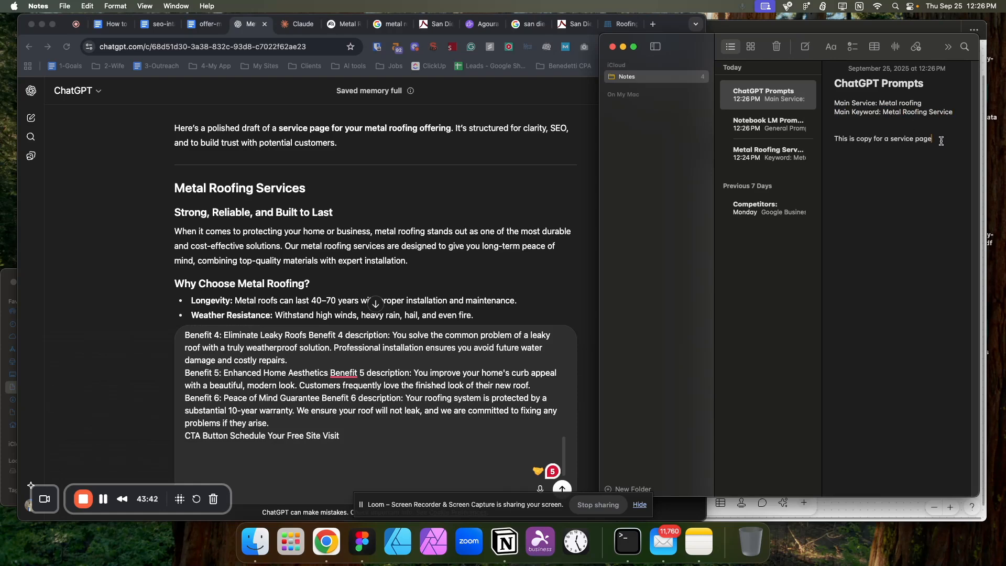
type("about the Main Service")
left_click(880, 139)
left_click_drag(836, 138, 905, 151)
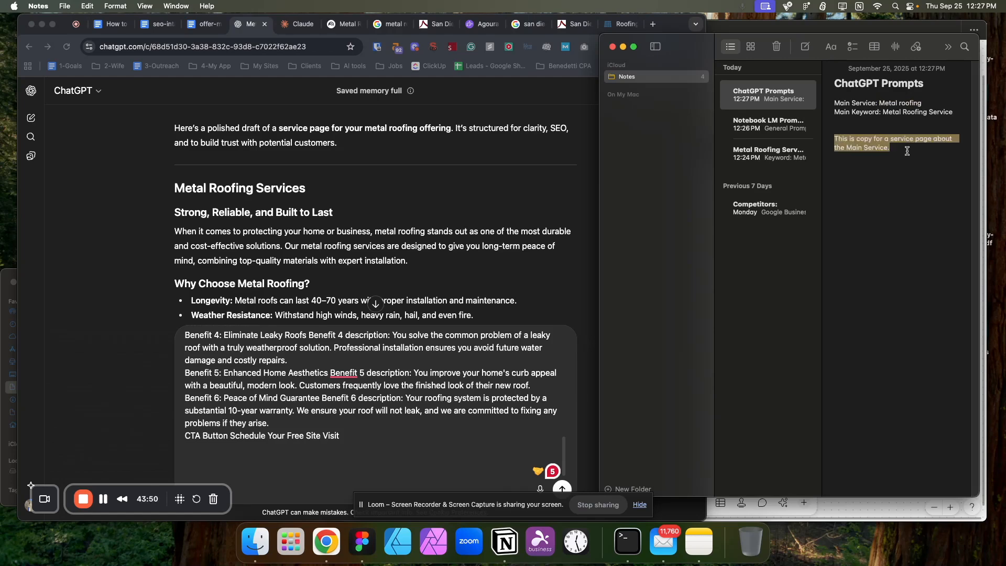
left_click(907, 151)
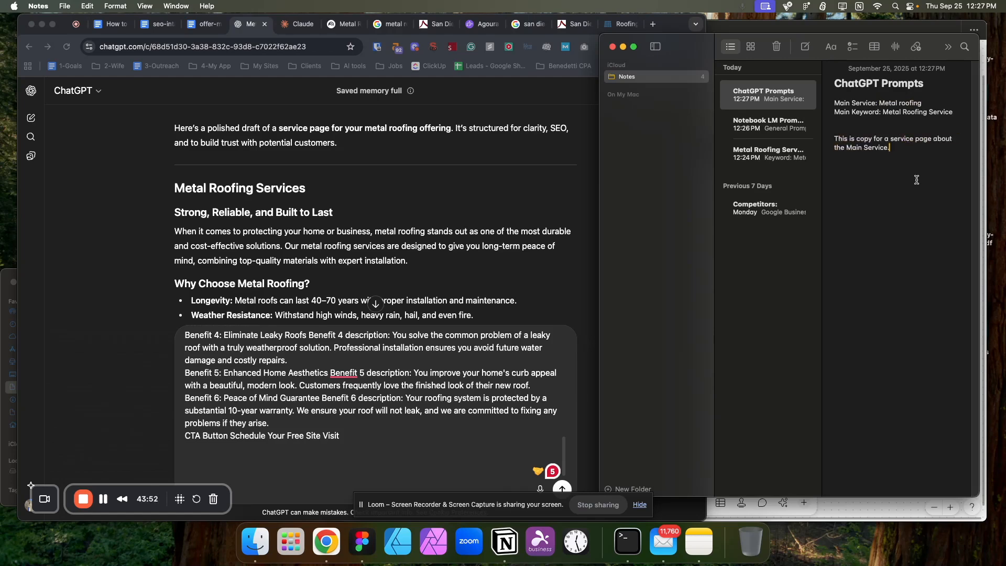
type("Please refine the copy so that it'ssh")
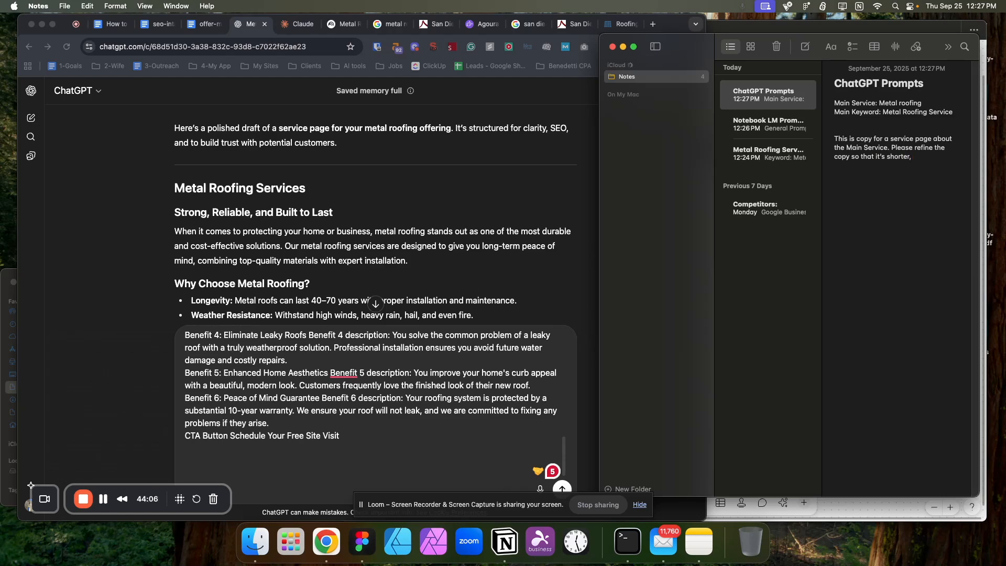
type("orter, pu")
- Copy the prompt text below the note's title, paste it under the service page copy in the ChatGPT message, and send it
left_click_drag(945, 156, 832, 103)
key("super+c")
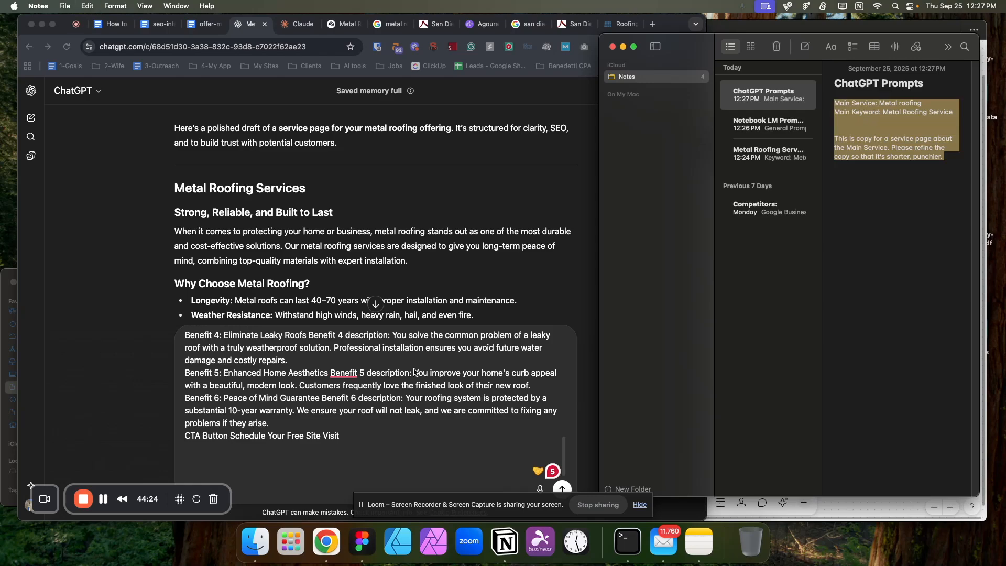
left_click(318, 486)
key("super+v")
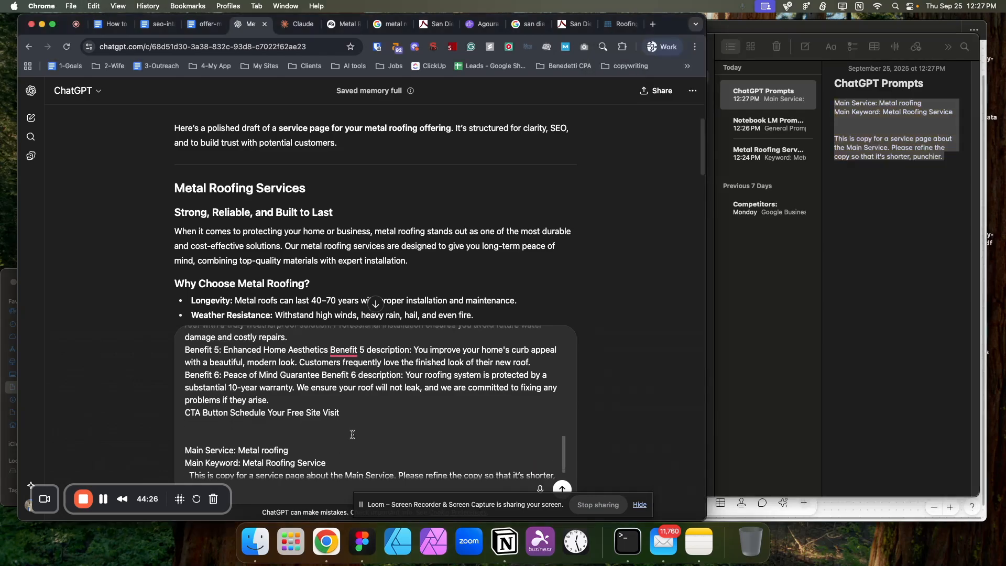
key("Return")
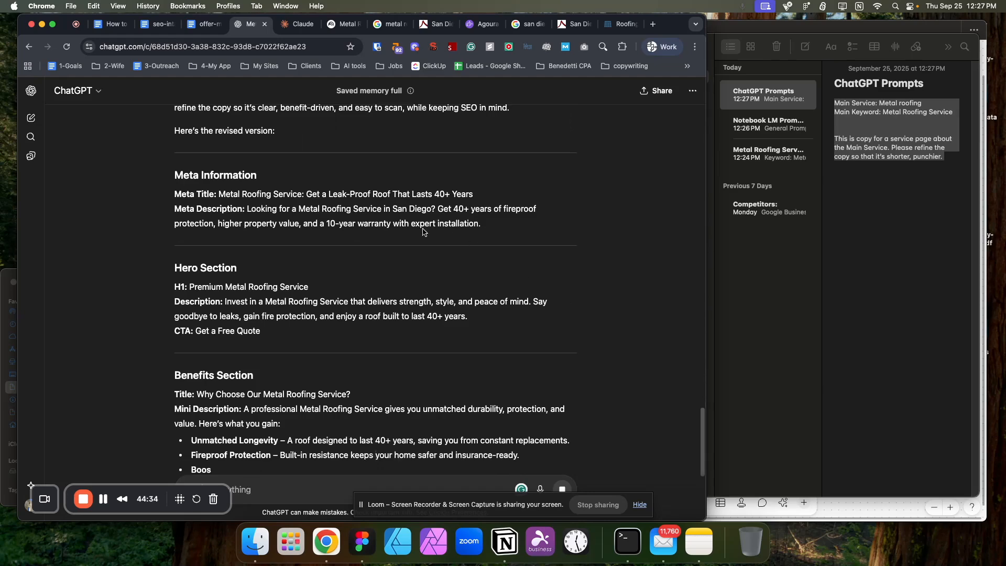
- Read through ChatGPT's revised copy, from Meta Information to the Benefits Section bullets
scroll(317, 227, "down", 3)
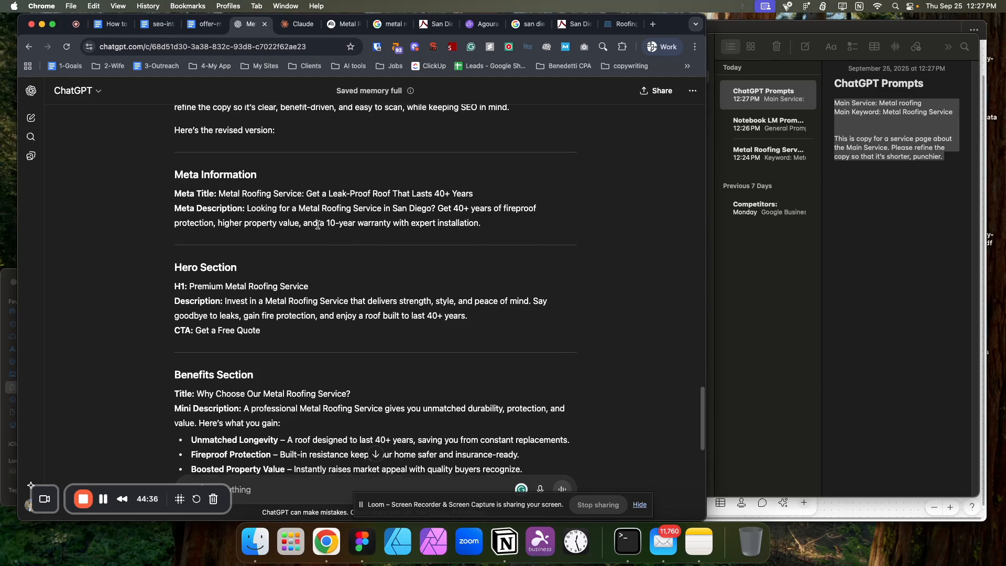
scroll(317, 227, "up", 2)
scroll(318, 227, "up", 4)
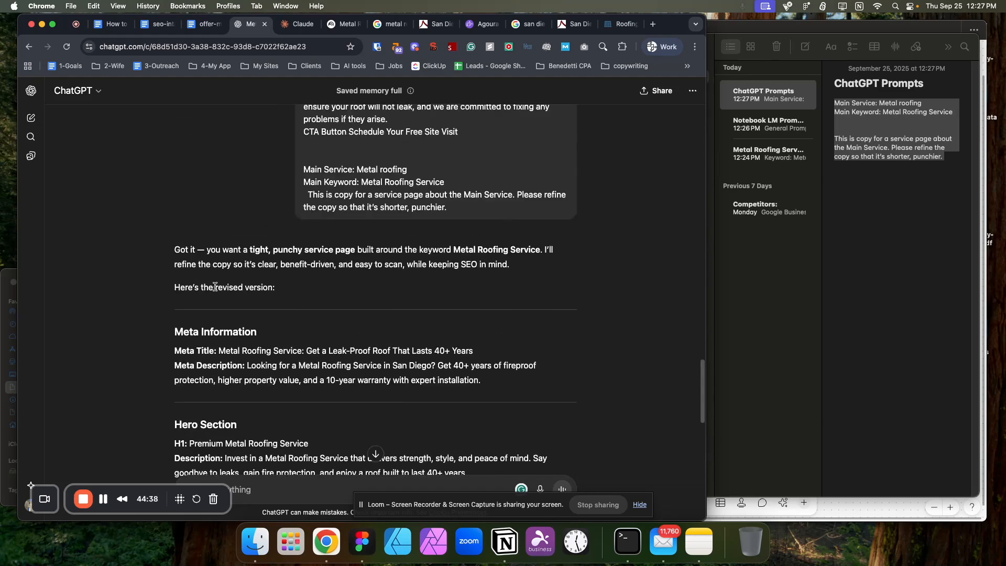
left_click_drag(176, 328, 550, 380)
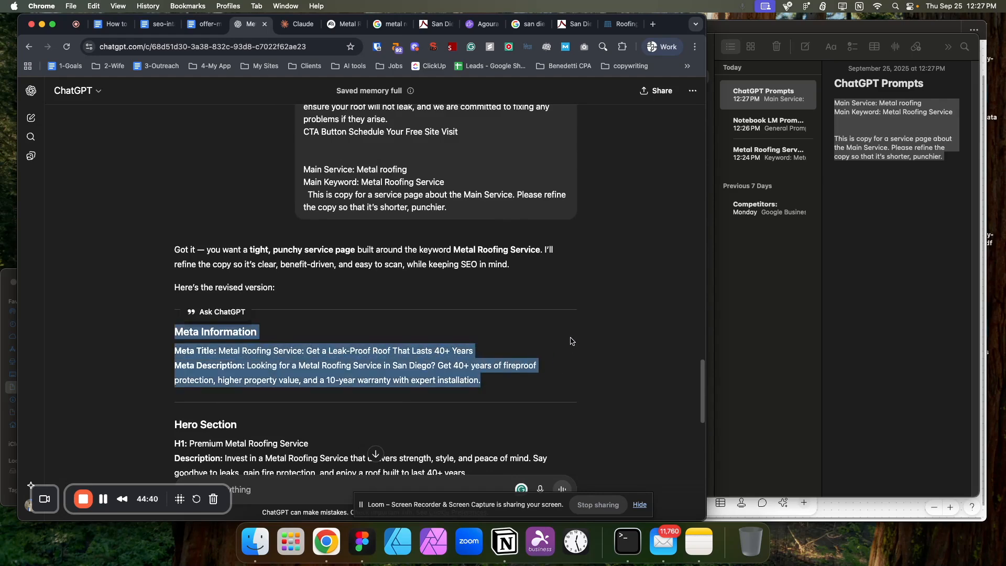
scroll(561, 362, "down", 5)
scroll(571, 341, "down", 1)
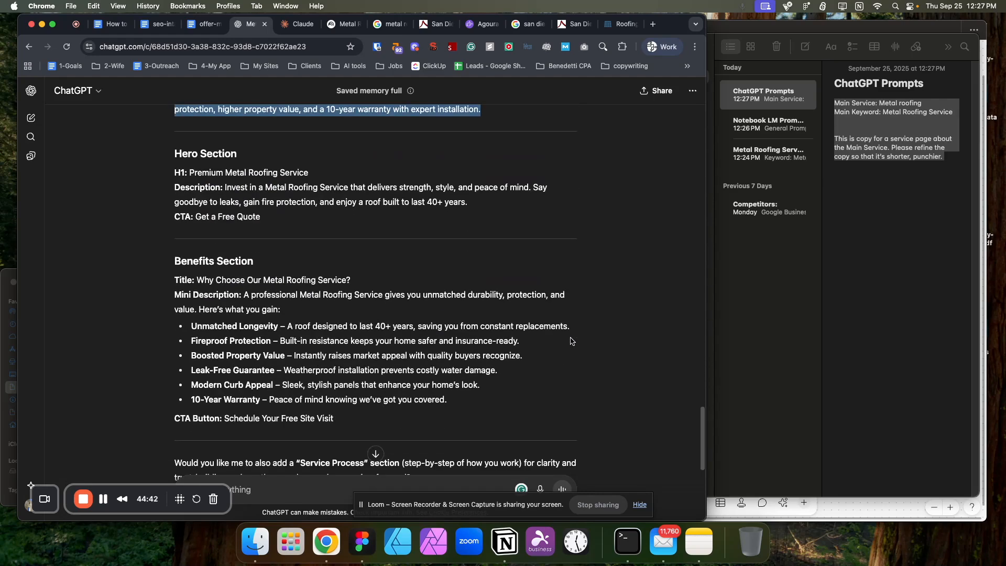
scroll(576, 248, "down", 2)
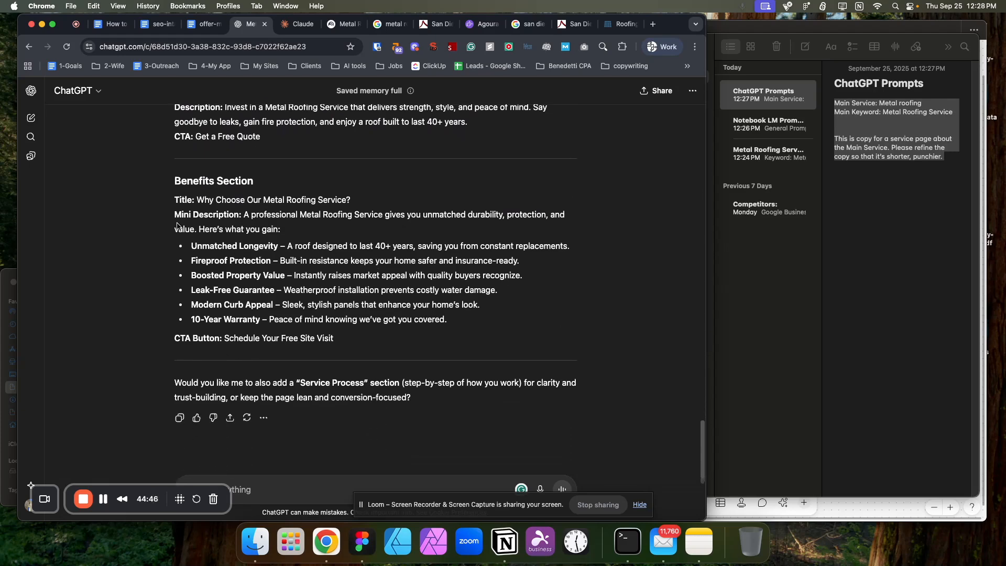
left_click_drag(175, 214, 411, 318)
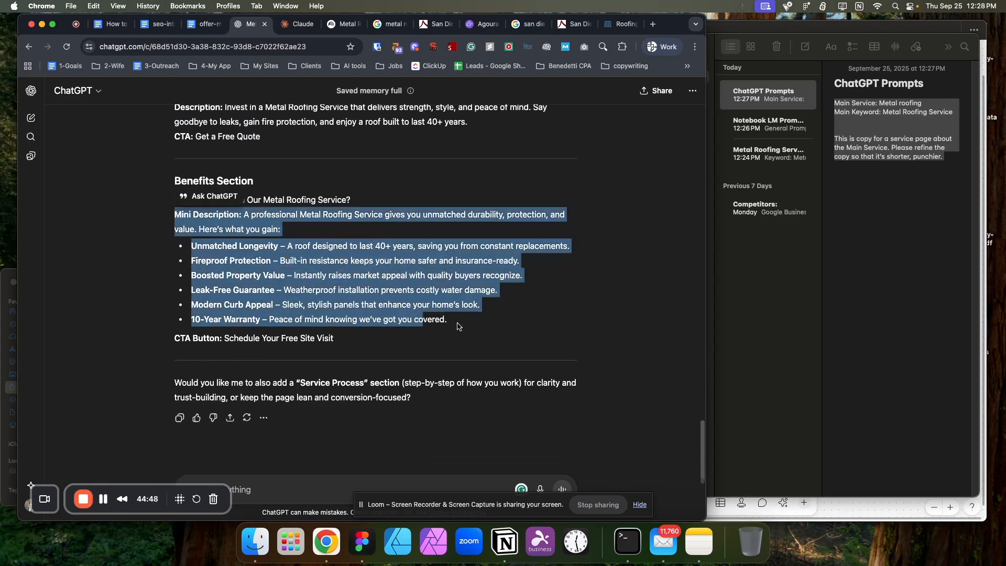
left_click(400, 320)
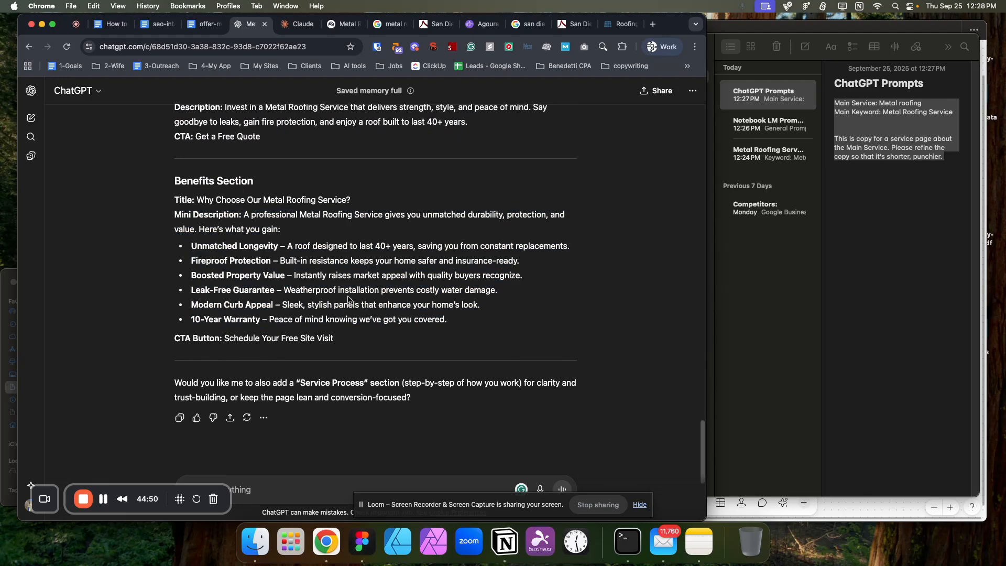
- Copy the revised page copy from Meta Information through the CTA Button into a new note in Notes
scroll(354, 304, "up", 5)
scroll(355, 305, "up", 4)
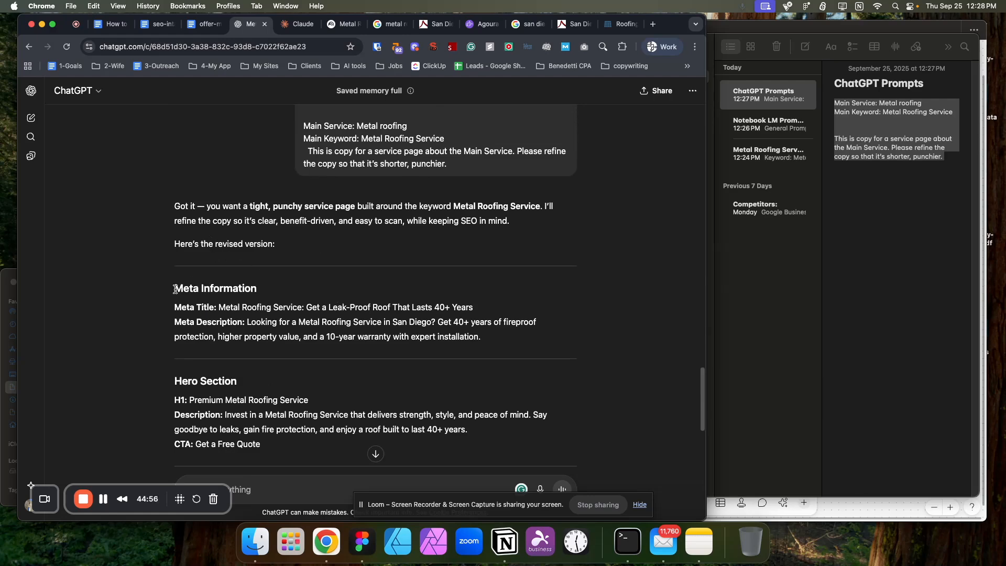
left_click_drag(175, 288, 485, 395)
scroll(471, 351, "down", 6)
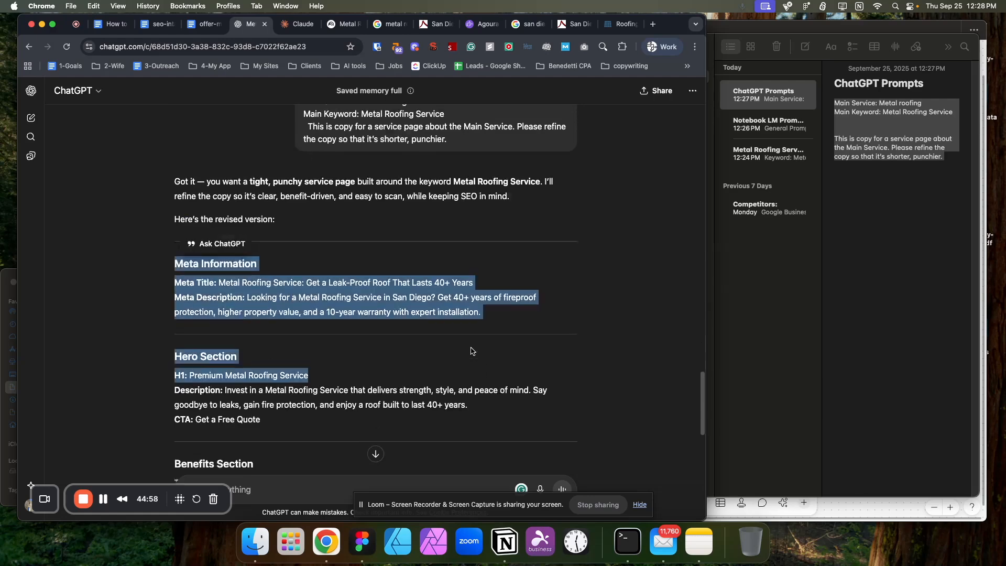
left_click(353, 320, "shift")
key("cmd+c")
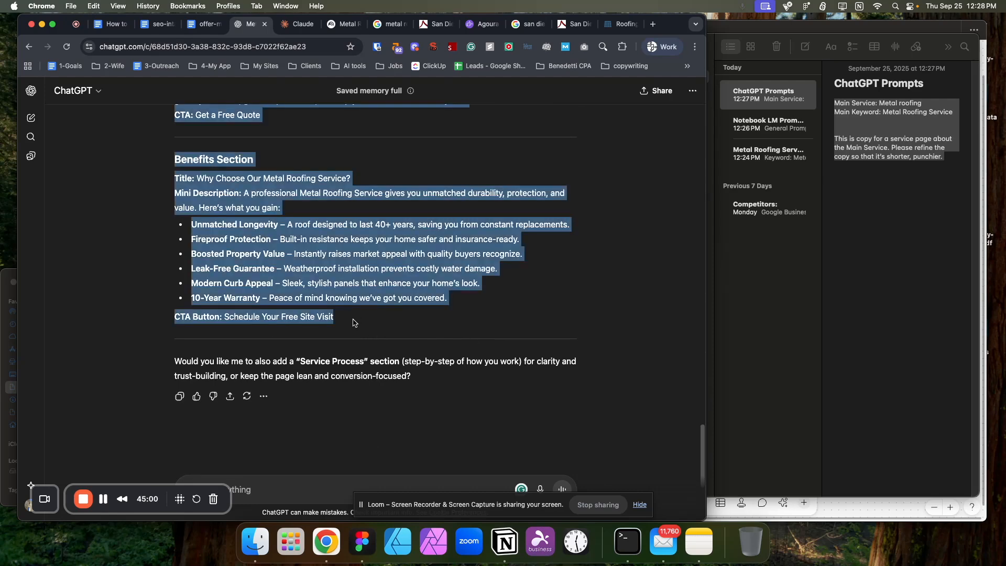
left_click(763, 324)
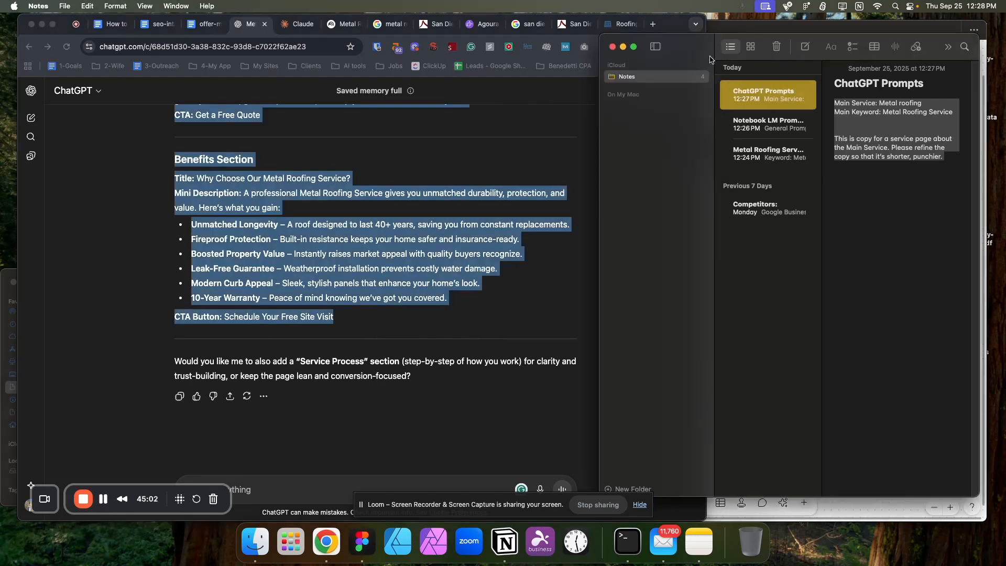
left_click(805, 46)
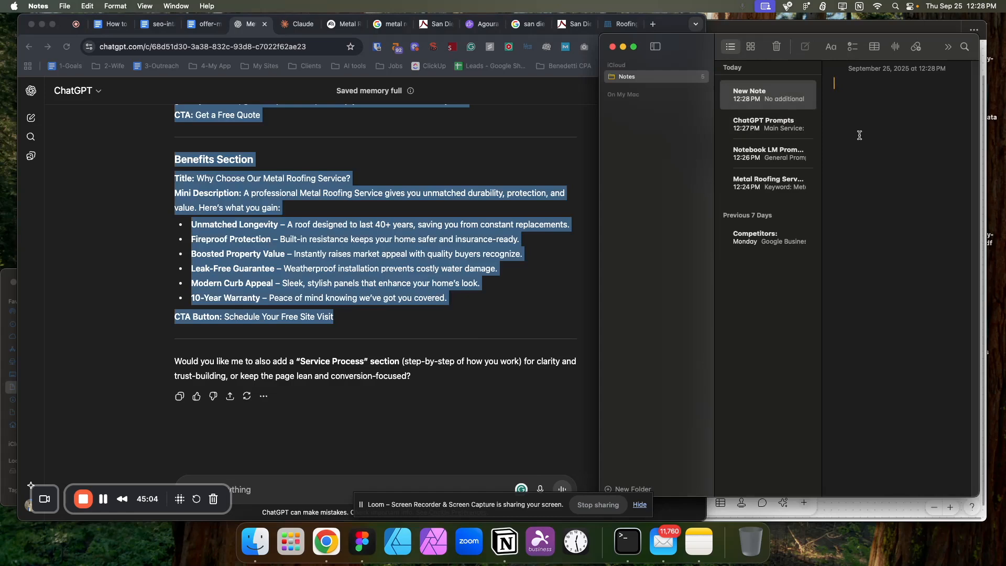
key("cmd+v")
- Add the title "ChatGPT Copy for Review" on its own line above Meta Information in the new note
left_click(834, 83)
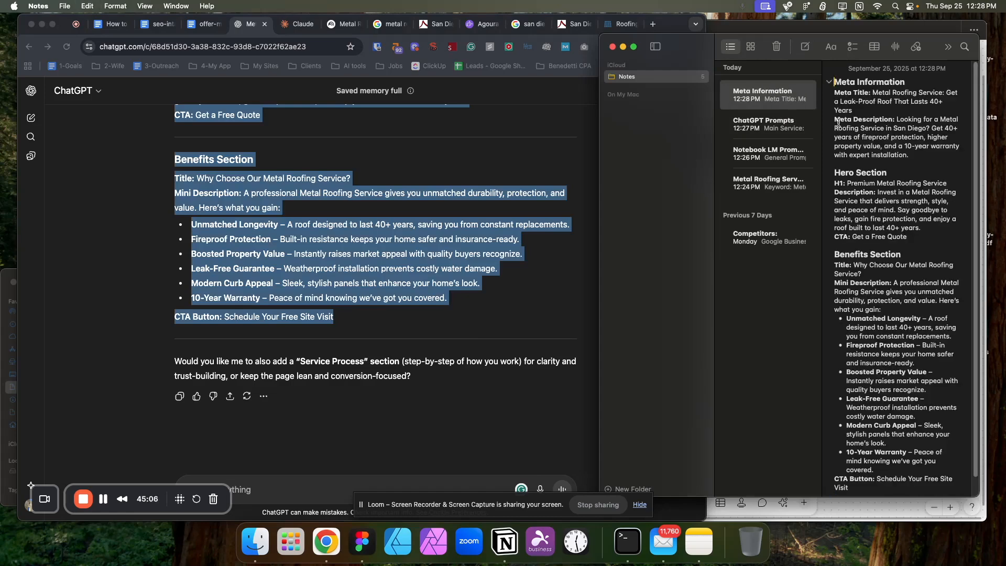
key("Return")
type("ChatGPT COpy")
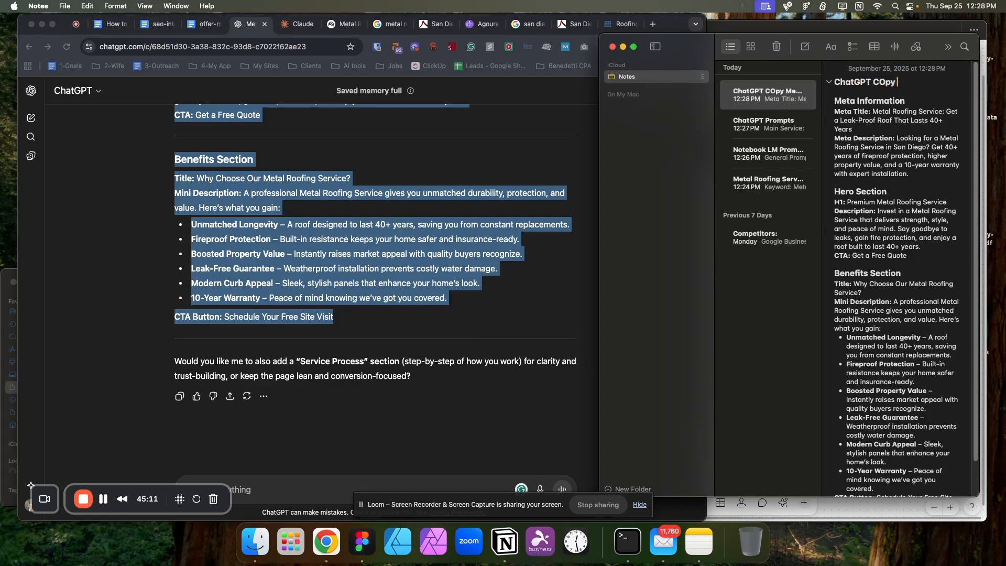
key("BackSpace")
type("opy for Review")
- Back in ChatGPT, examine the revised Benefits Section, particularly the roof lifespan claim in the Unmatched Longevity bullet
left_click(427, 193)
scroll(394, 225, "up", 8)
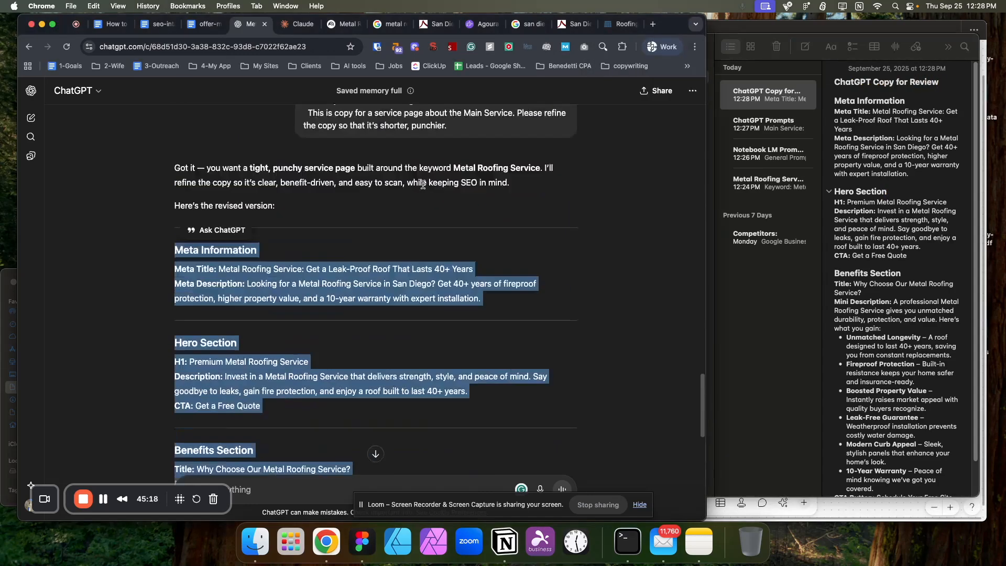
left_click(365, 339)
scroll(367, 329, "down", 5)
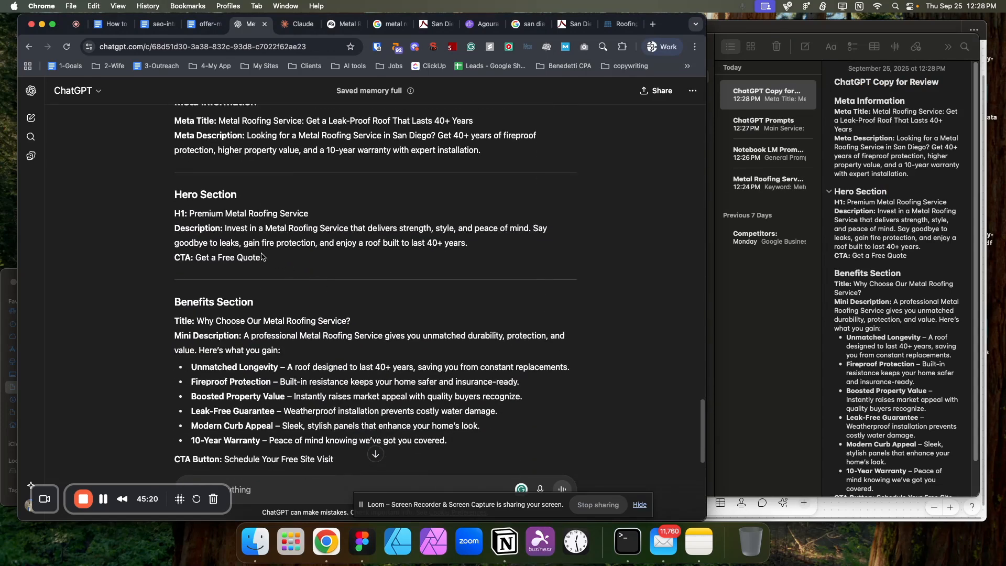
left_click_drag(288, 368, 401, 372)
left_click(387, 374)
left_click_drag(376, 367, 414, 367)
scroll(414, 366, "down", 2)
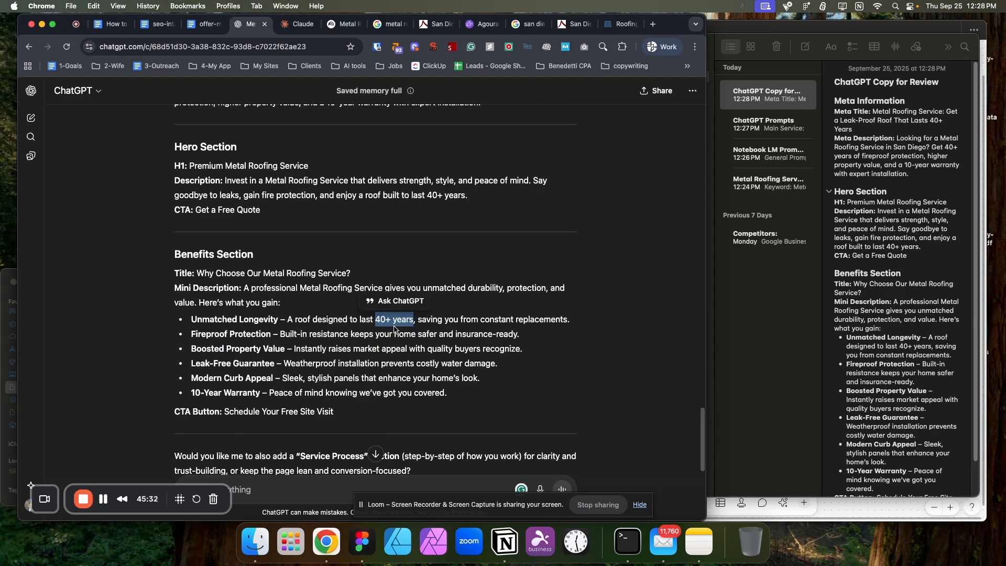
left_click(394, 325)
left_click_drag(376, 320, 406, 320)
left_click(402, 339)
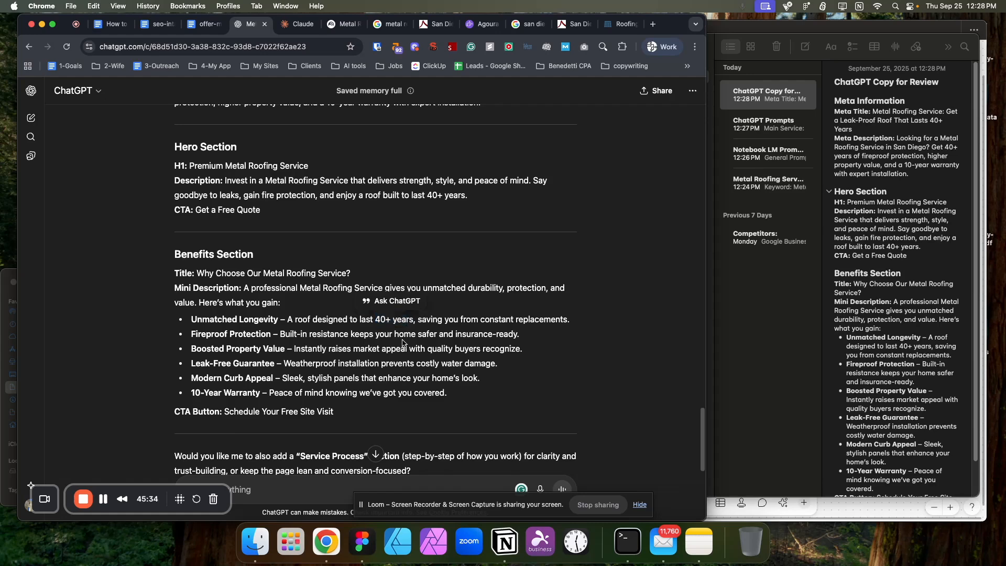
scroll(343, 338, "down", 3)
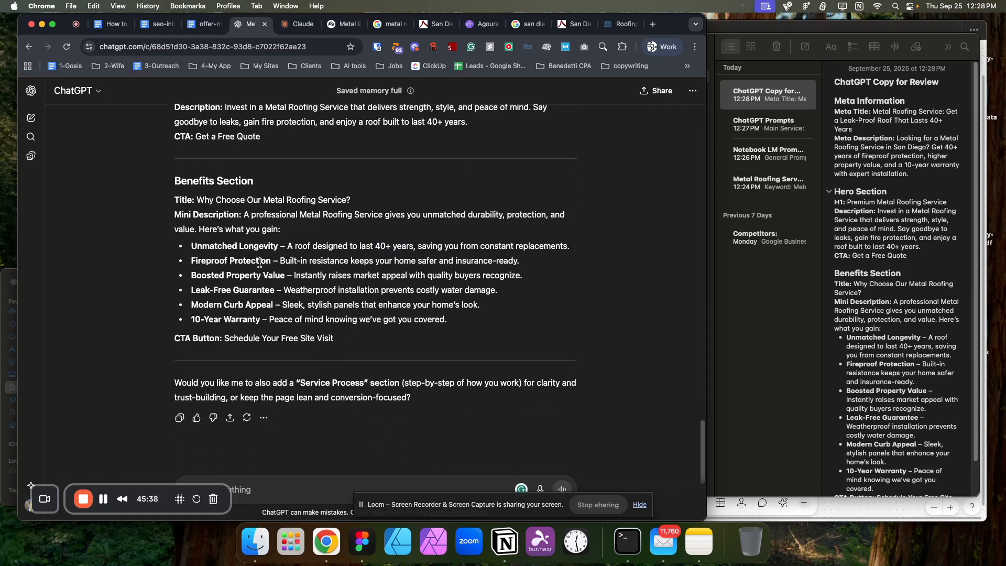
- Check how the revised Meta Title and Meta Description use the main keyword and location
scroll(220, 265, "up", 3)
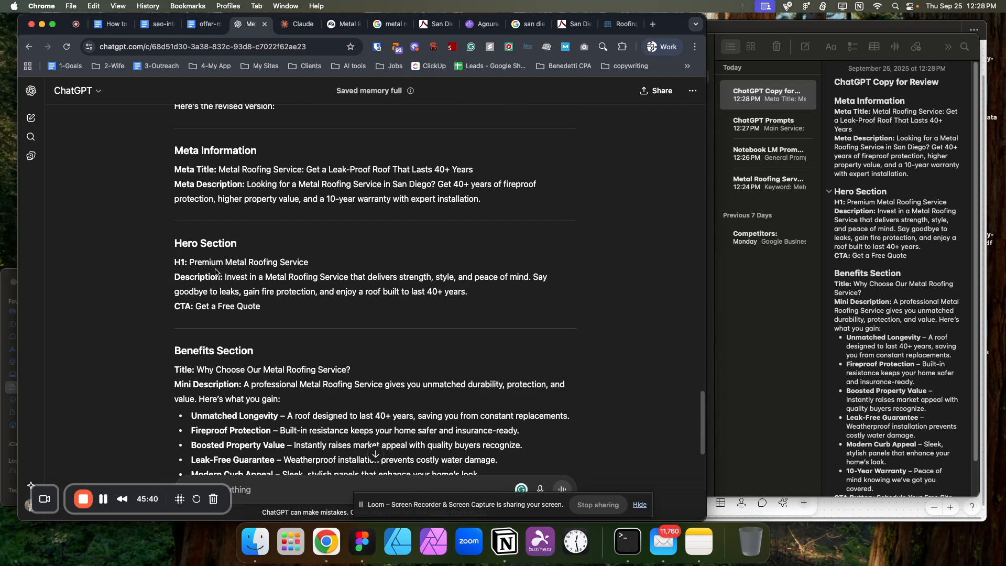
left_click_drag(220, 169, 303, 170)
scroll(258, 325, "up", 3)
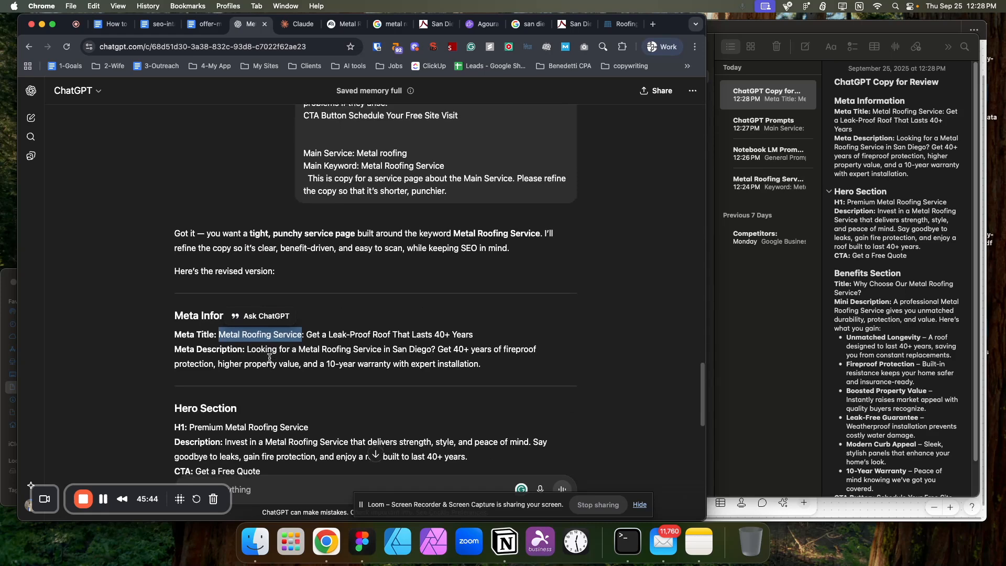
scroll(338, 317, "down", 1)
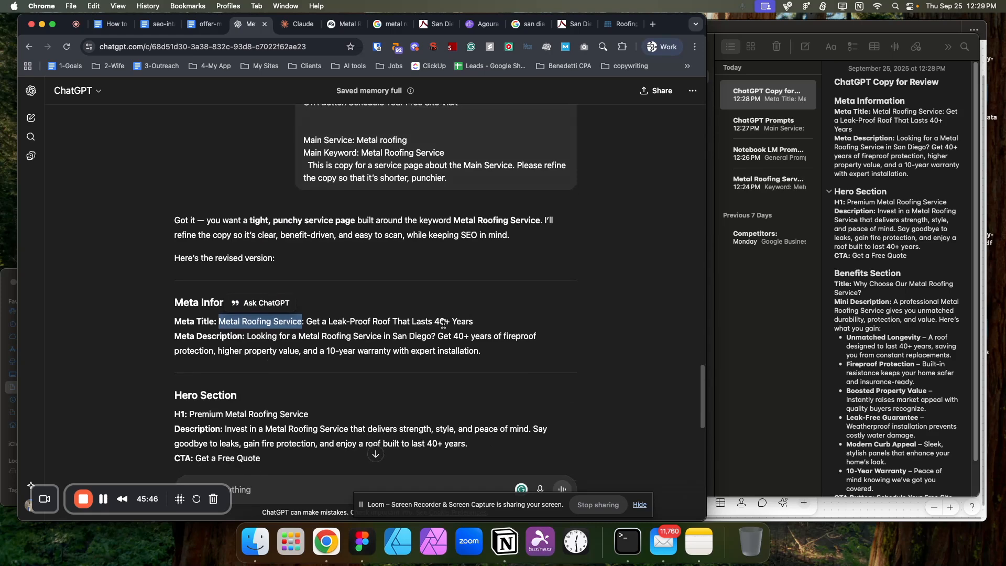
scroll(464, 325, "down", 2)
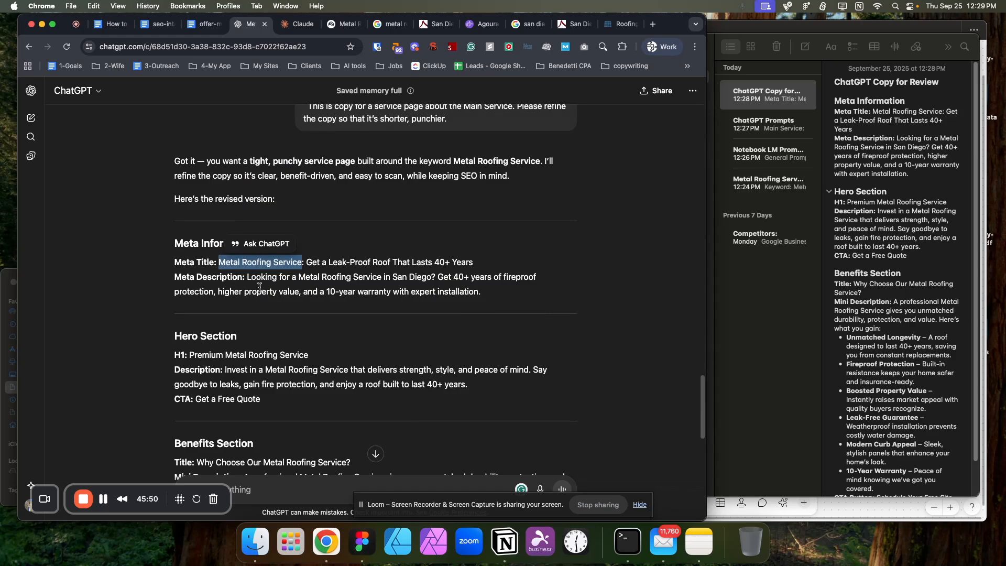
left_click_drag(248, 278, 435, 281)
left_click(402, 279)
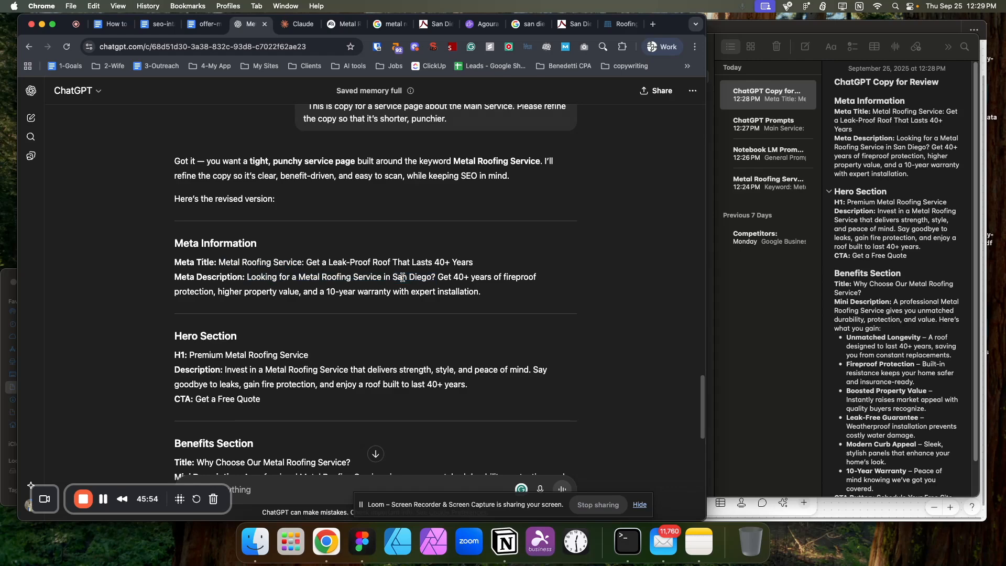
- Check the San Diego location mention in the revised Meta Description and read on through the Hero and Benefits sections
left_click_drag(393, 278, 432, 278)
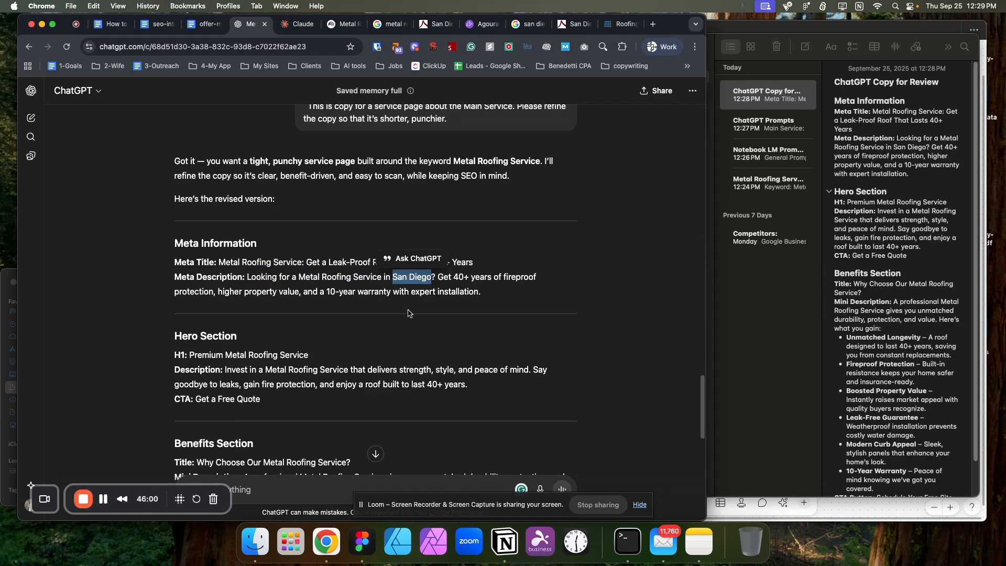
left_click(429, 293)
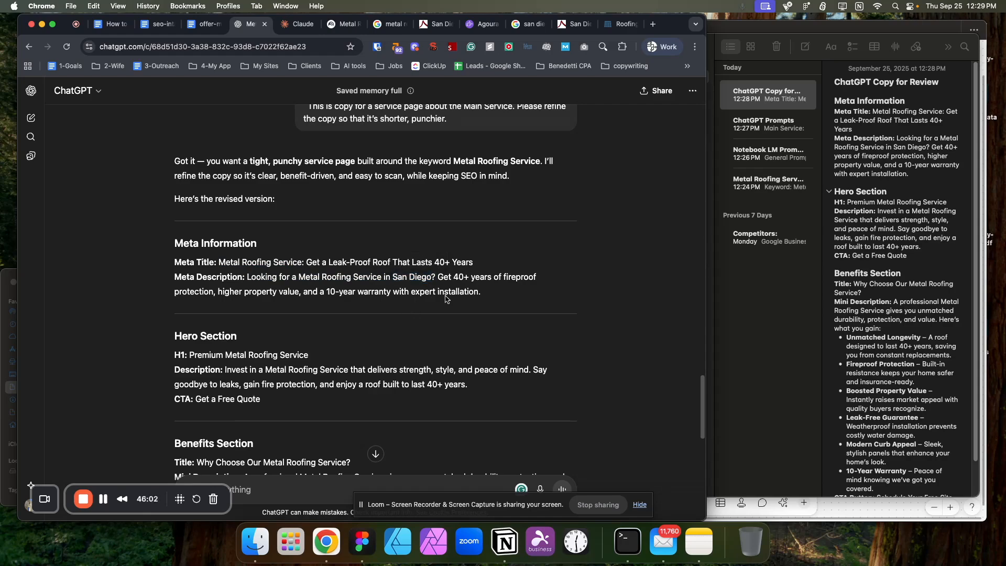
scroll(446, 300, "down", 5)
scroll(446, 299, "up", 3)
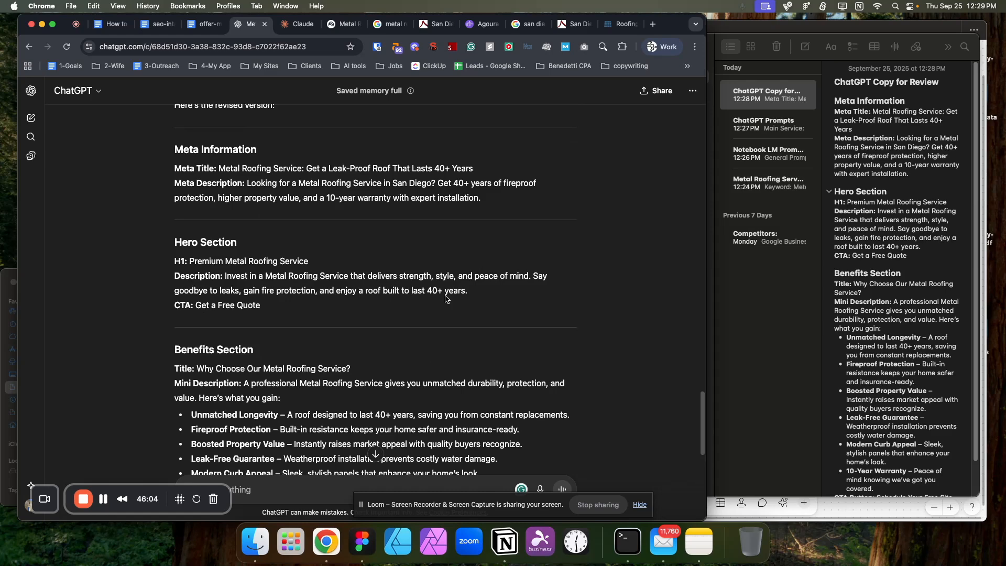
scroll(446, 300, "down", 4)
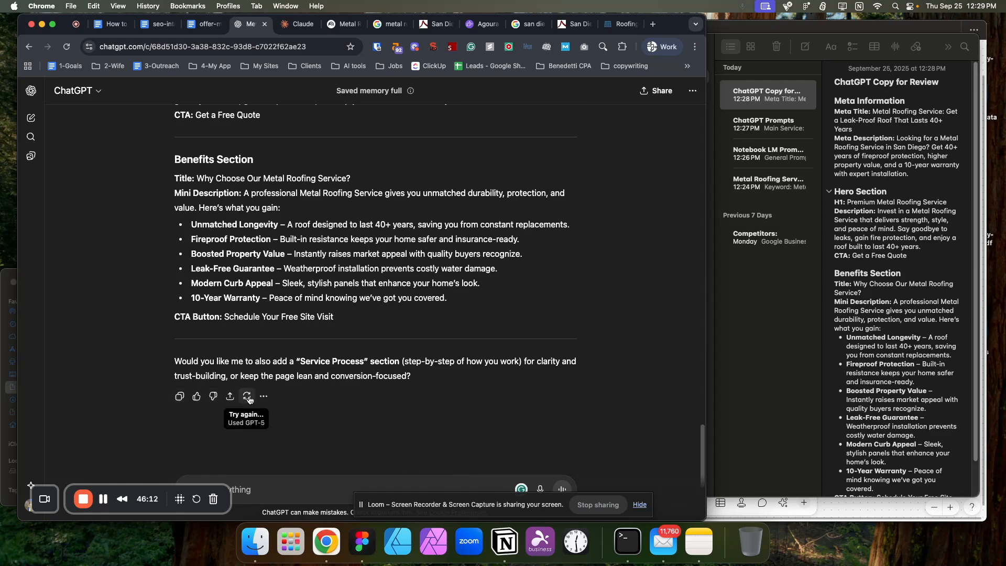
- Review the refinement prompt above the revised copy and look at the extra options available for the reply
scroll(368, 363, "up", 15)
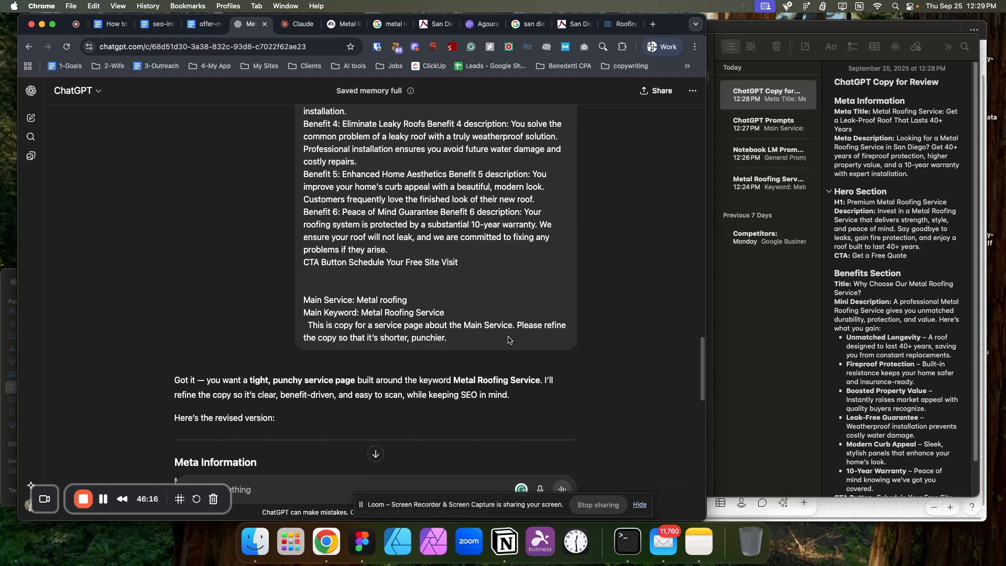
scroll(503, 340, "down", 10)
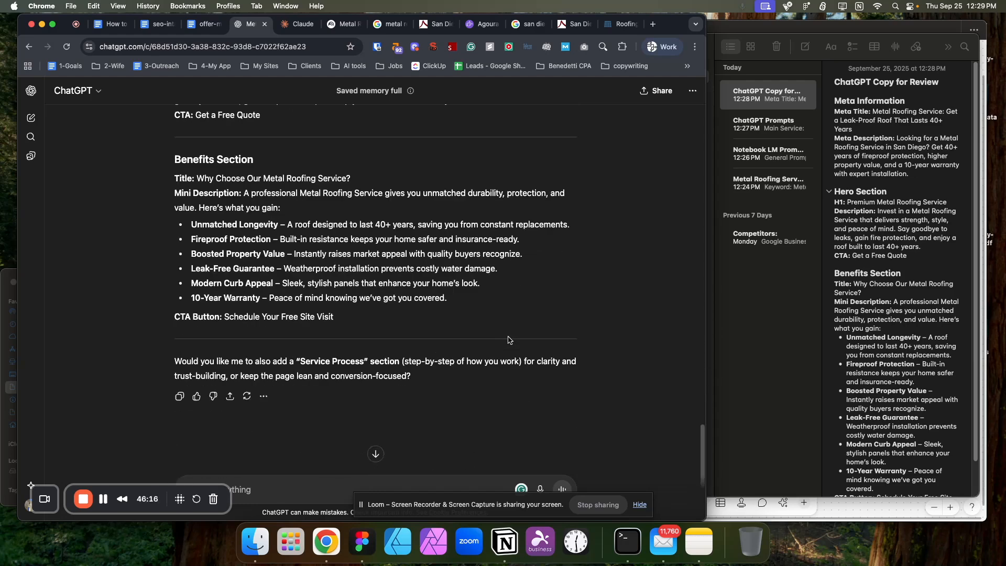
left_click(262, 396)
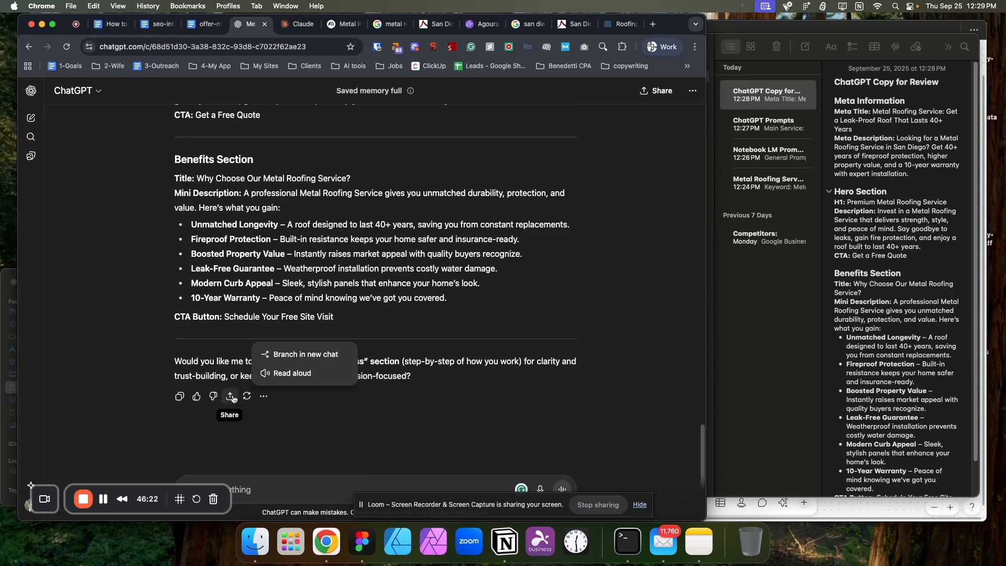
left_click(263, 396)
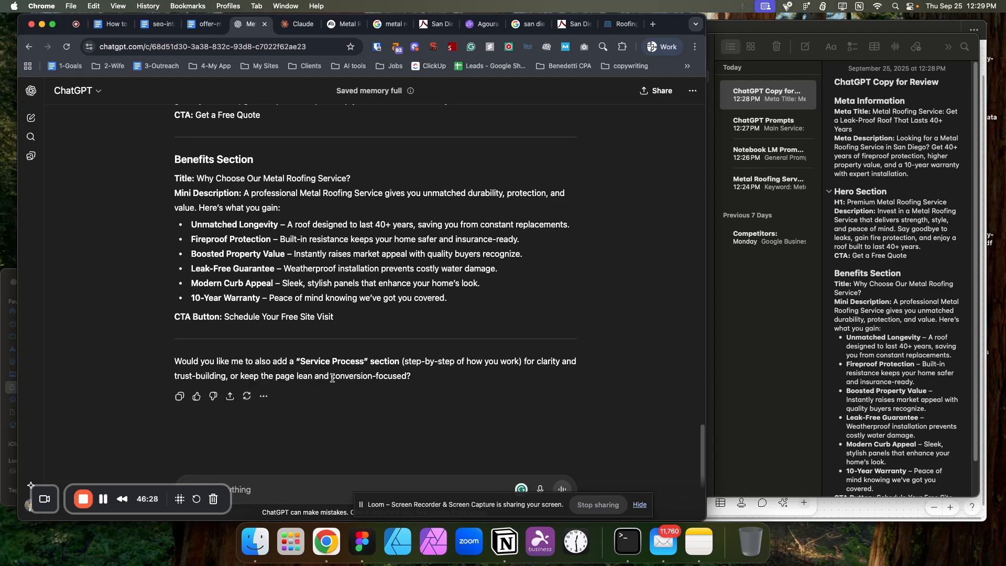
- Compare the revised copy in ChatGPT with the version saved in the ChatGPT Copy for Review note
left_click_drag(77, 115, 116, 182)
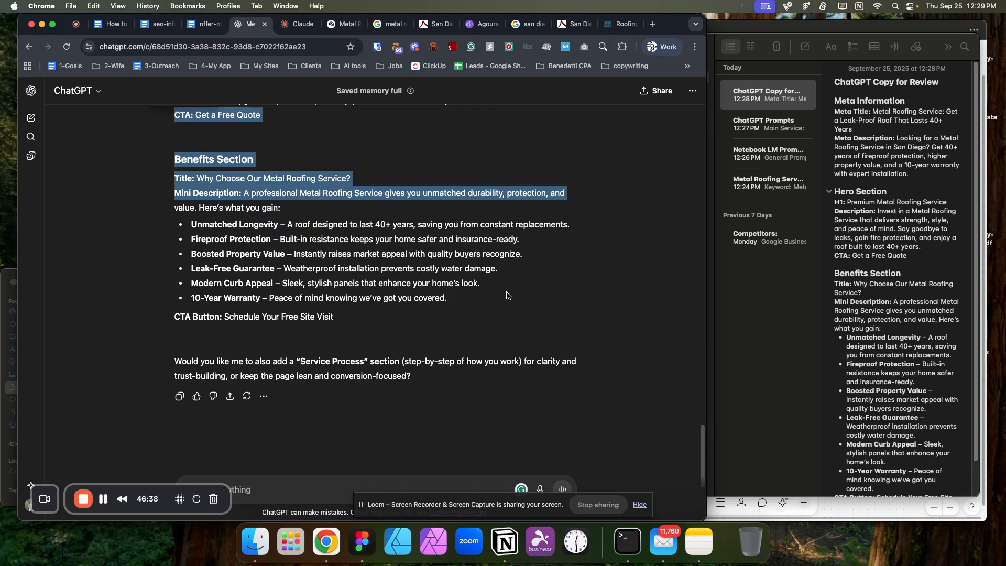
left_click(885, 254)
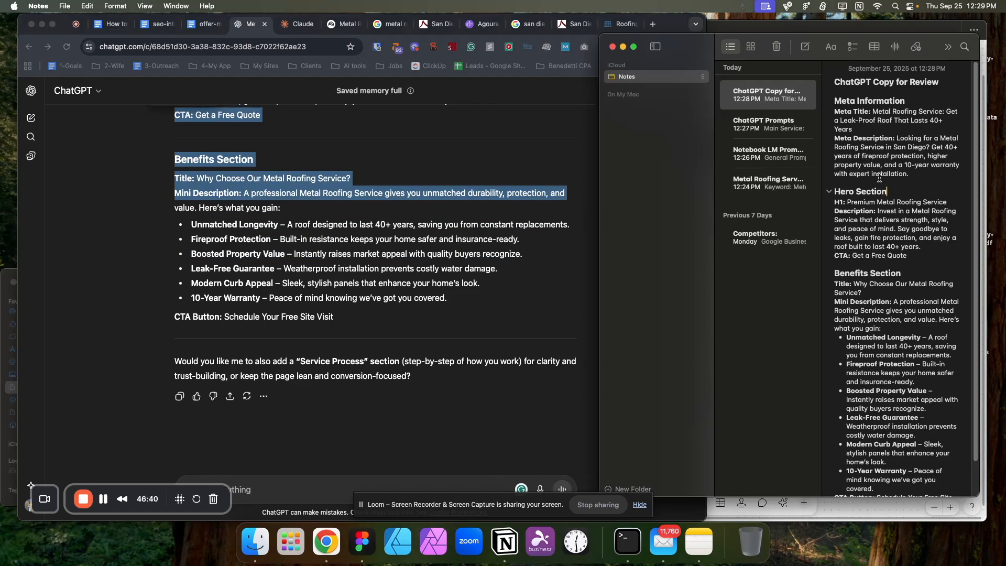
scroll(877, 298, "down", 2)
left_click(426, 272)
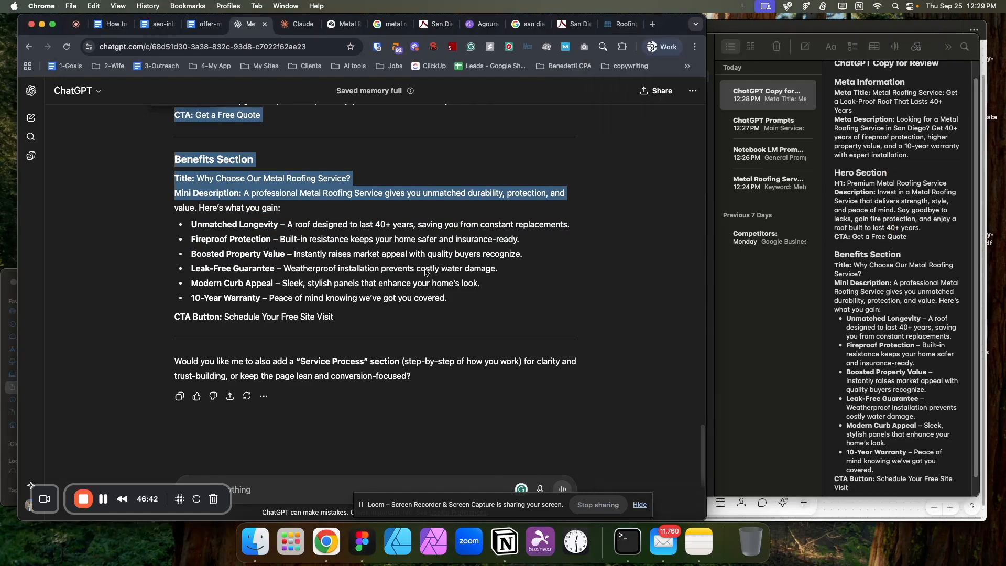
scroll(315, 210, "up", 1)
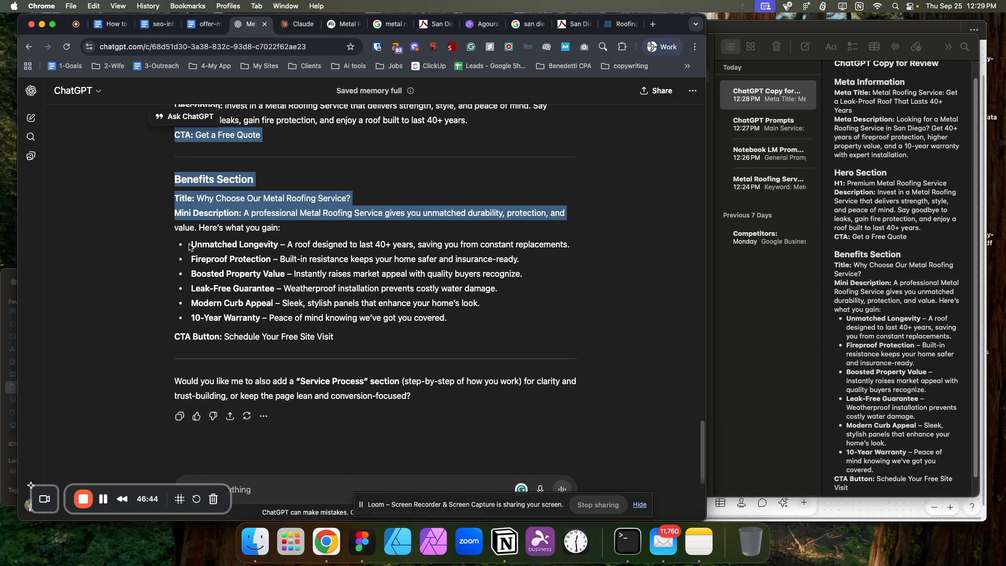
- Examine the Benefits Section bullets, such as Unmatched Longevity and Modern Curb Appeal, and the CTA Button text in the revised copy
left_click_drag(192, 244, 280, 259)
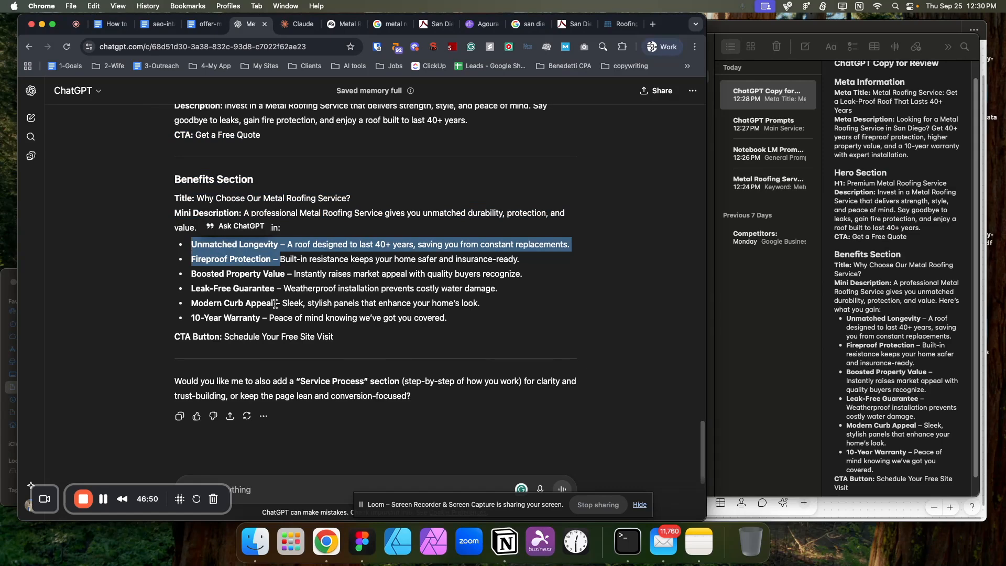
left_click_drag(275, 303, 192, 303)
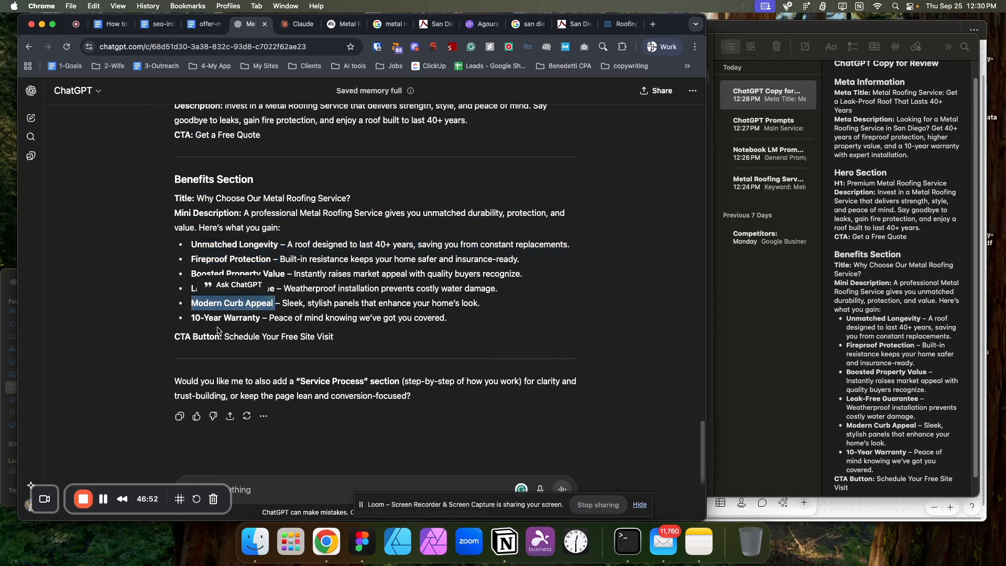
left_click_drag(224, 337, 367, 345)
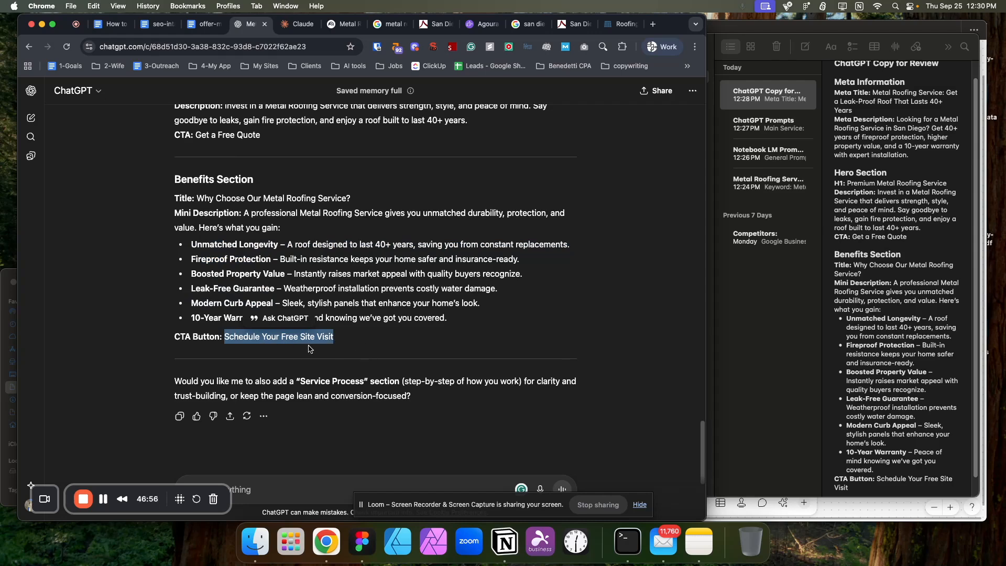
left_click(402, 347)
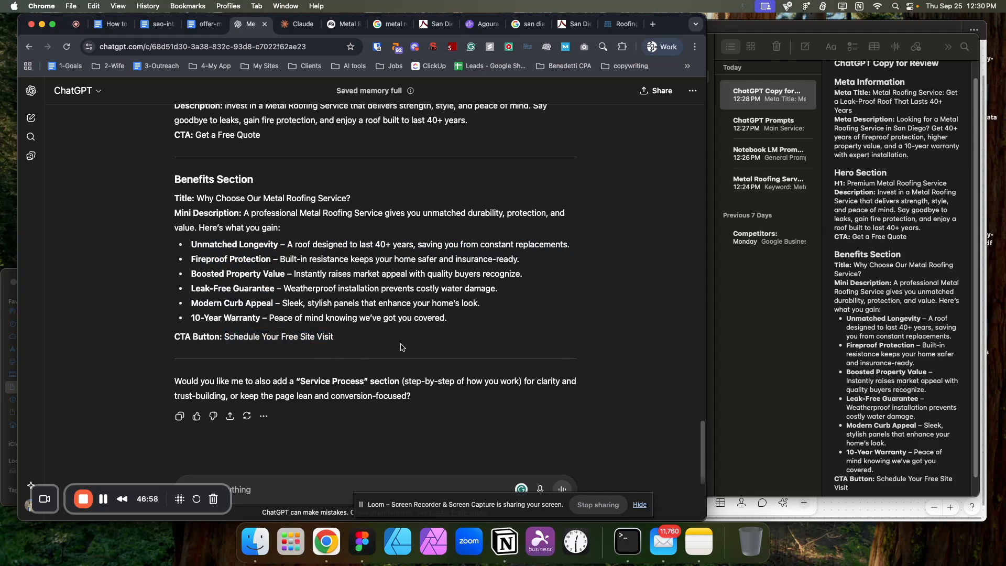
scroll(360, 333, "down", 1)
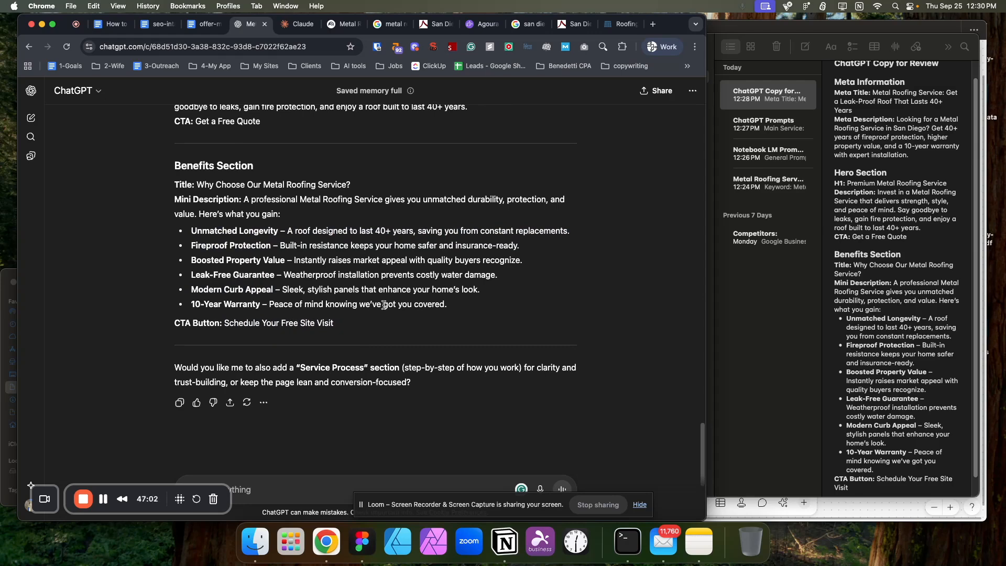
scroll(384, 304, "down", 1)
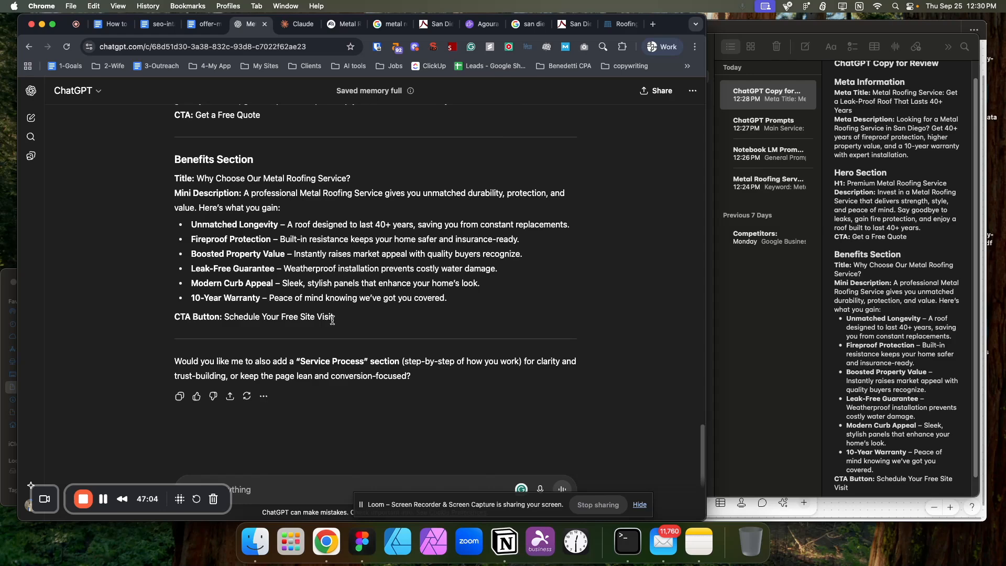
left_click_drag(334, 318, 180, 318)
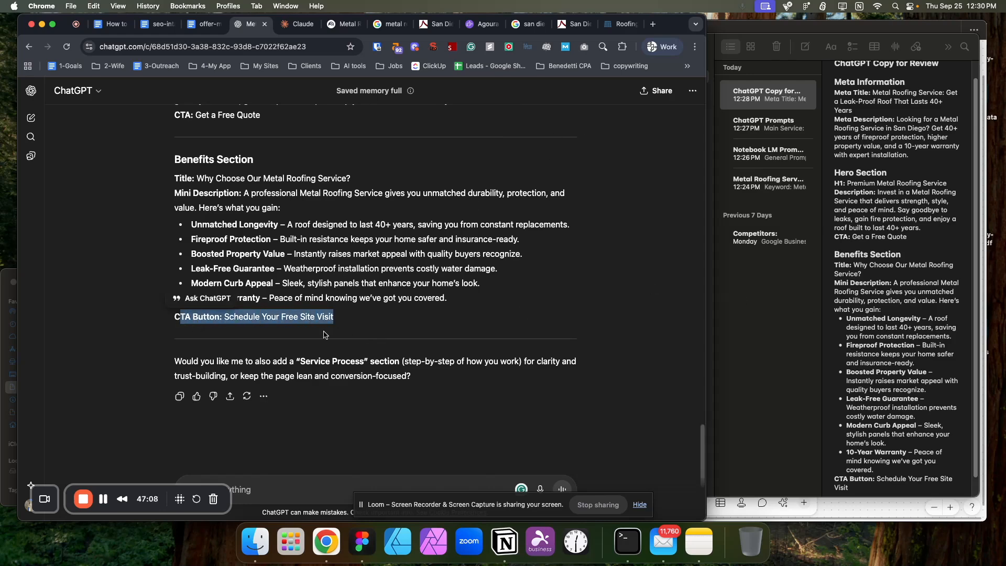
left_click(341, 319)
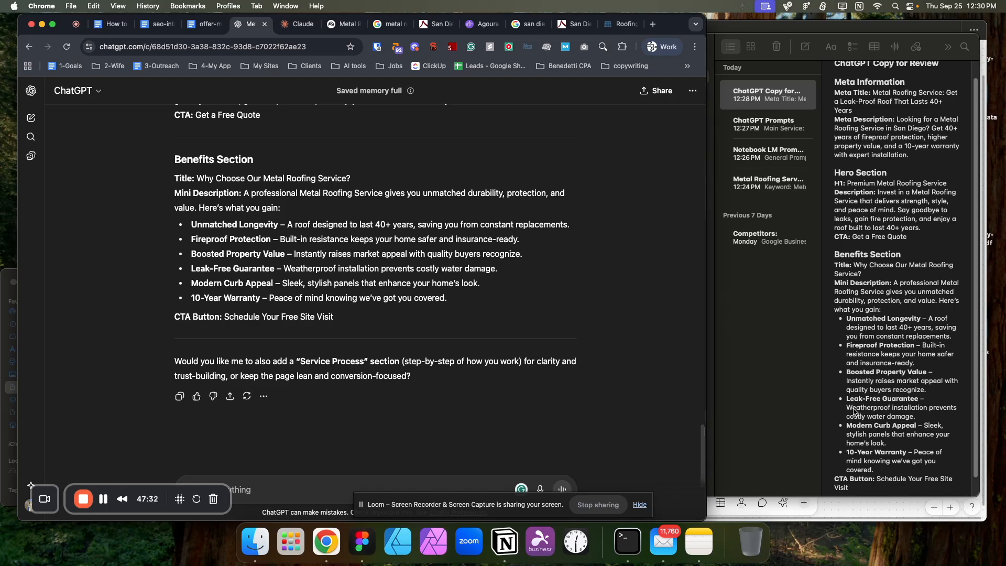
- Reread the revised copy from Meta Information onward, focusing on the Hero Section's H1, Description and CTA
scroll(336, 278, "up", 5)
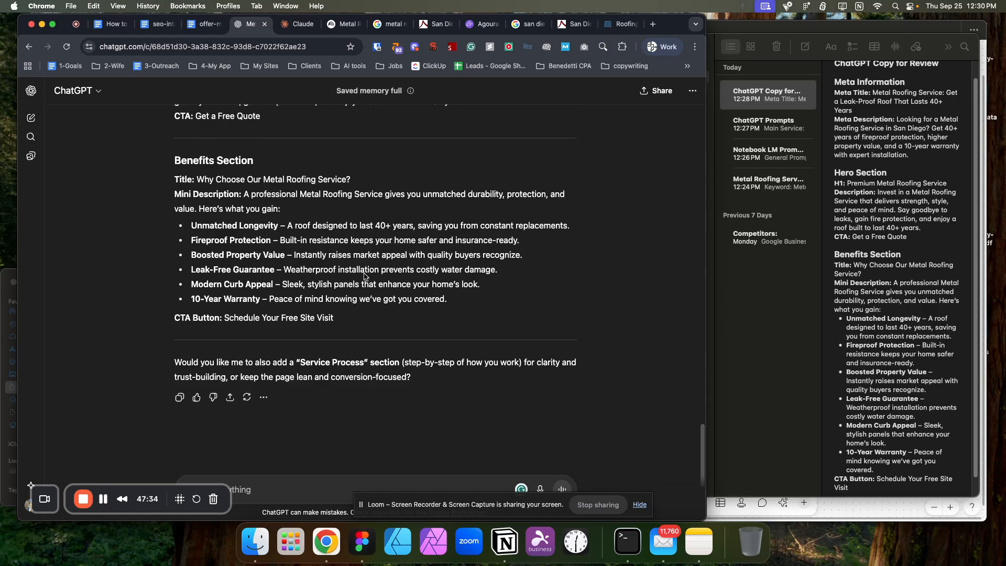
scroll(336, 278, "down", 5)
scroll(195, 164, "up", 1)
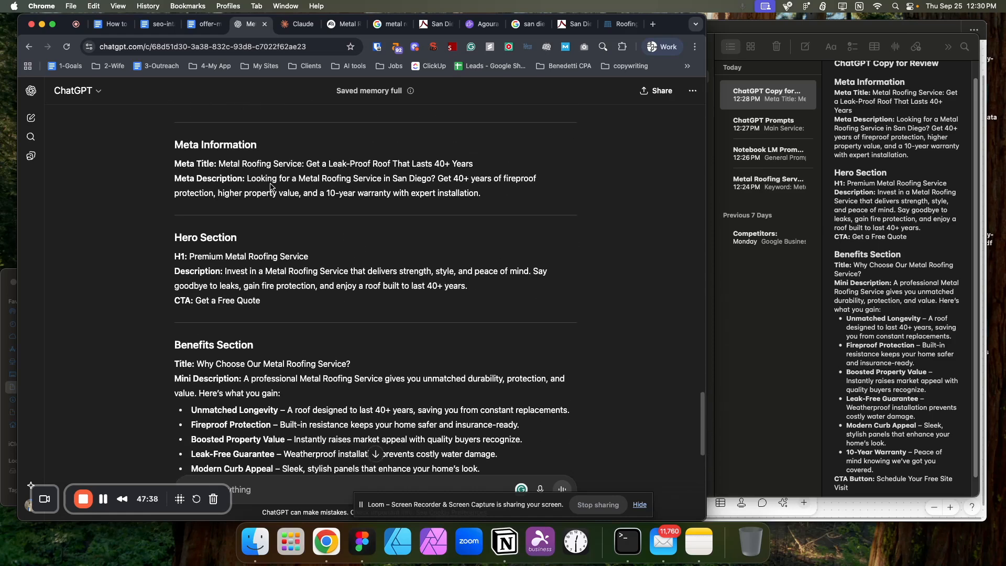
scroll(262, 189, "up", 3)
scroll(245, 227, "down", 5)
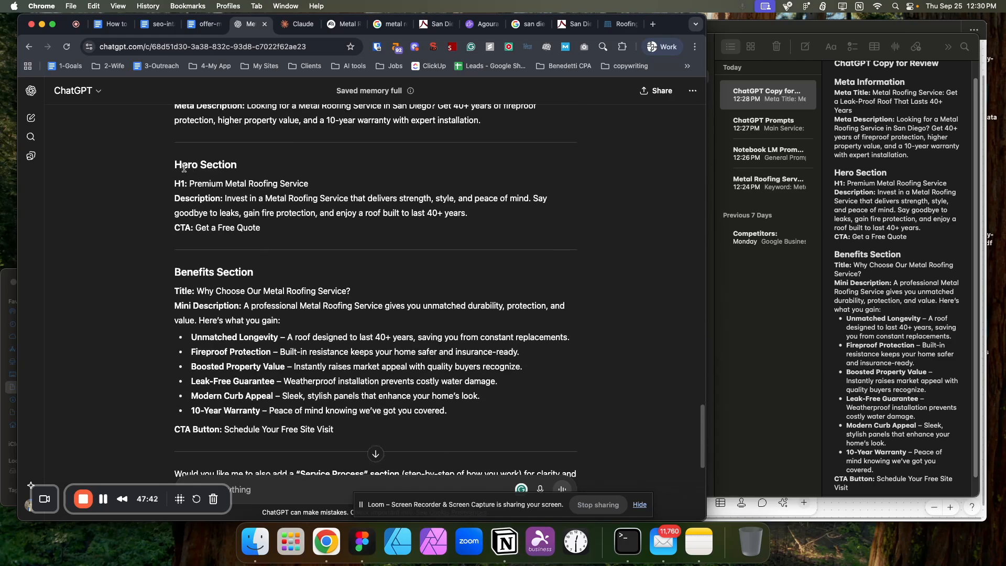
left_click_drag(174, 165, 270, 228)
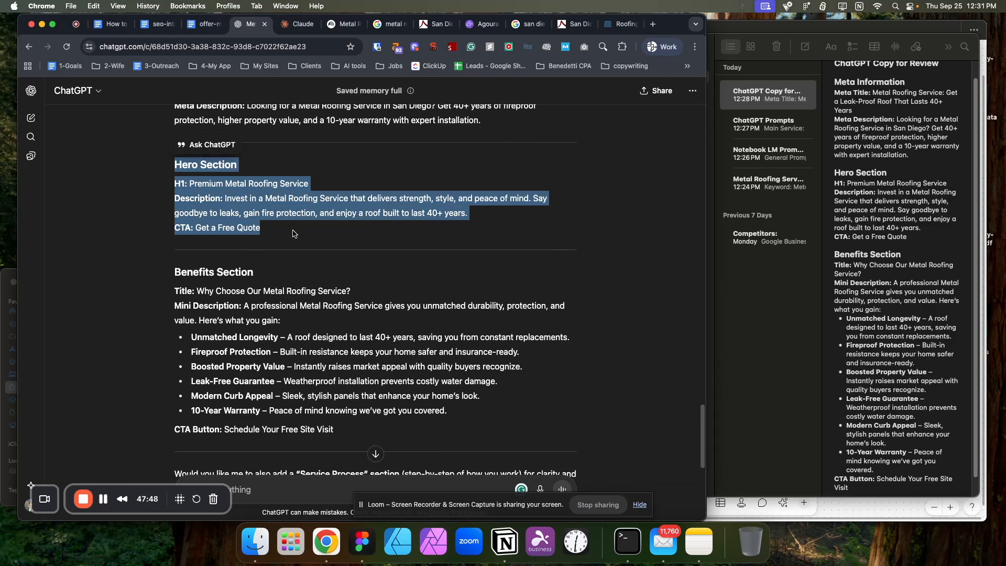
- Look at the How it works steps and the SEO Pricing section on the Agoura Hills SEO service page
left_click(484, 33)
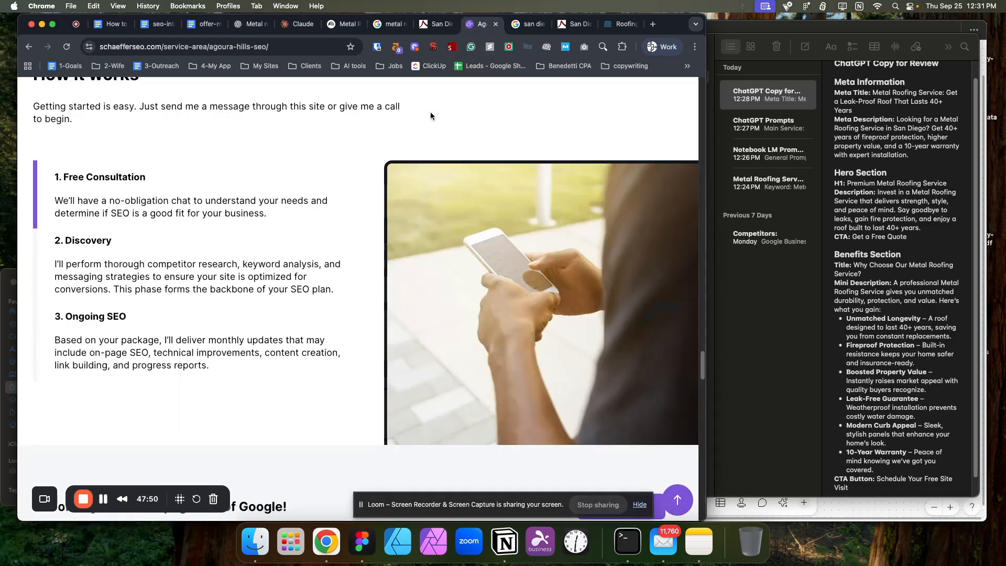
scroll(262, 157, "up", 2)
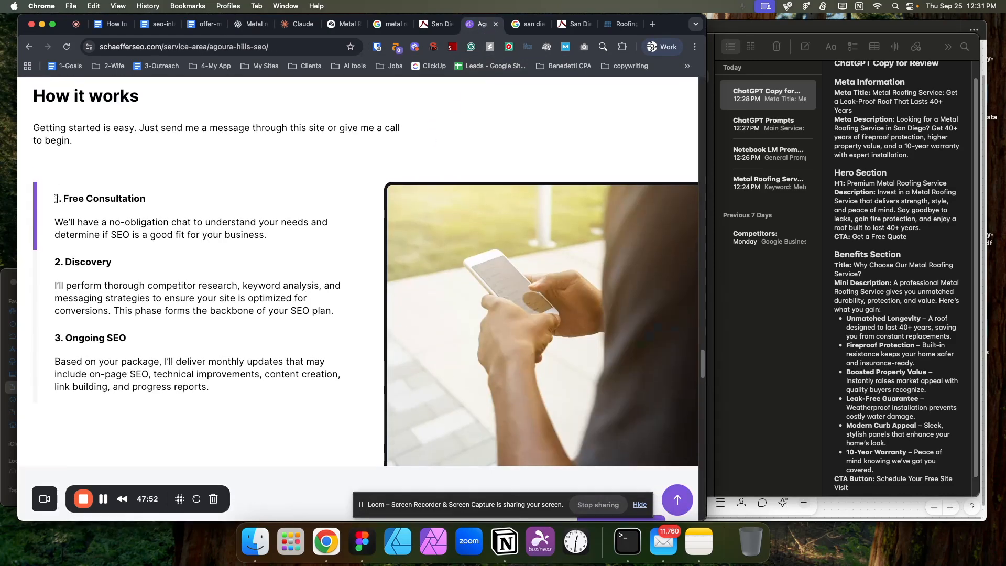
left_click_drag(56, 199, 156, 203)
scroll(155, 237, "up", 2)
scroll(262, 238, "down", 10)
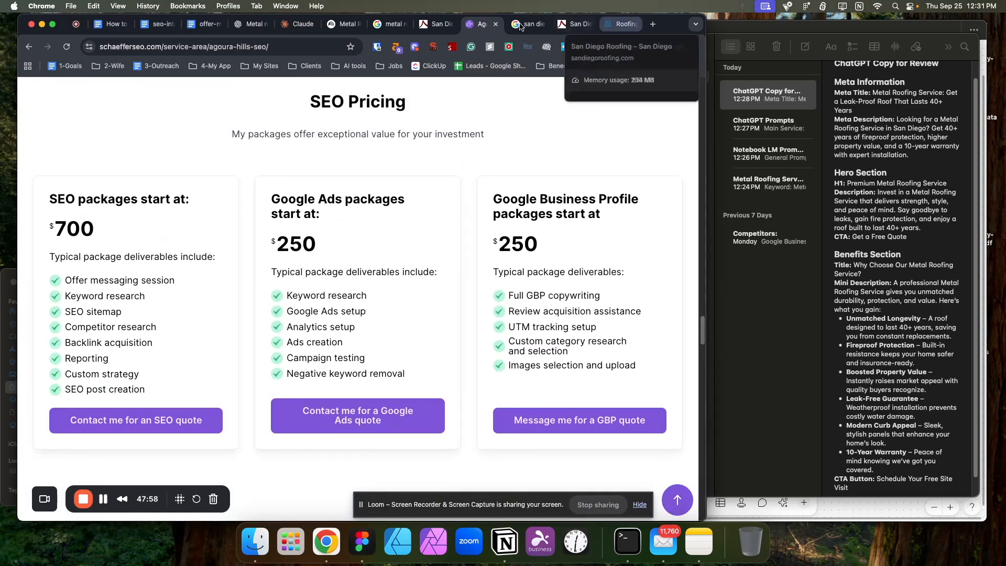
- Switch to the Metal Roofing Service Messaging Strategy notebook in NotebookLM and review the original Benefits Section copy
left_click(333, 26)
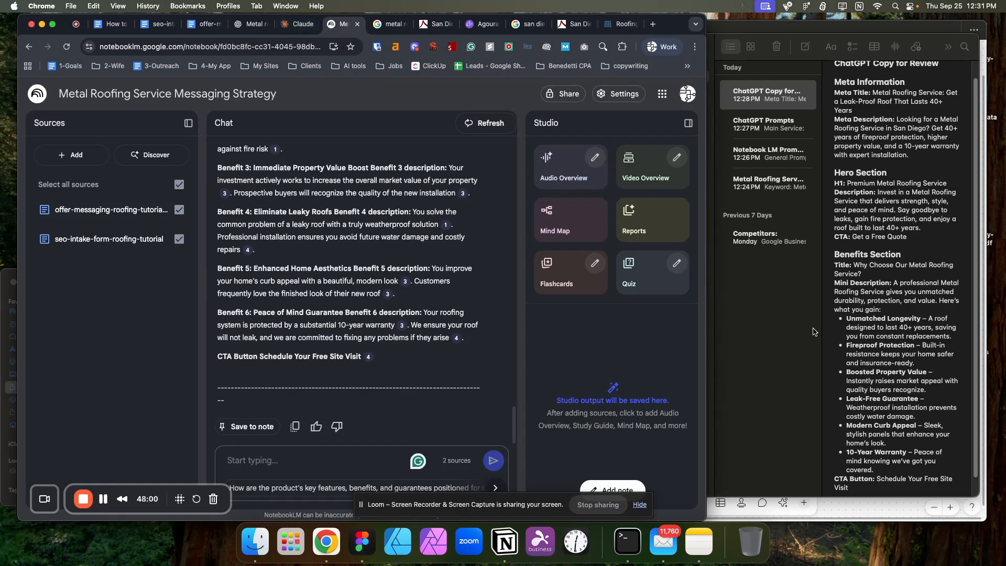
scroll(317, 257, "up", 5)
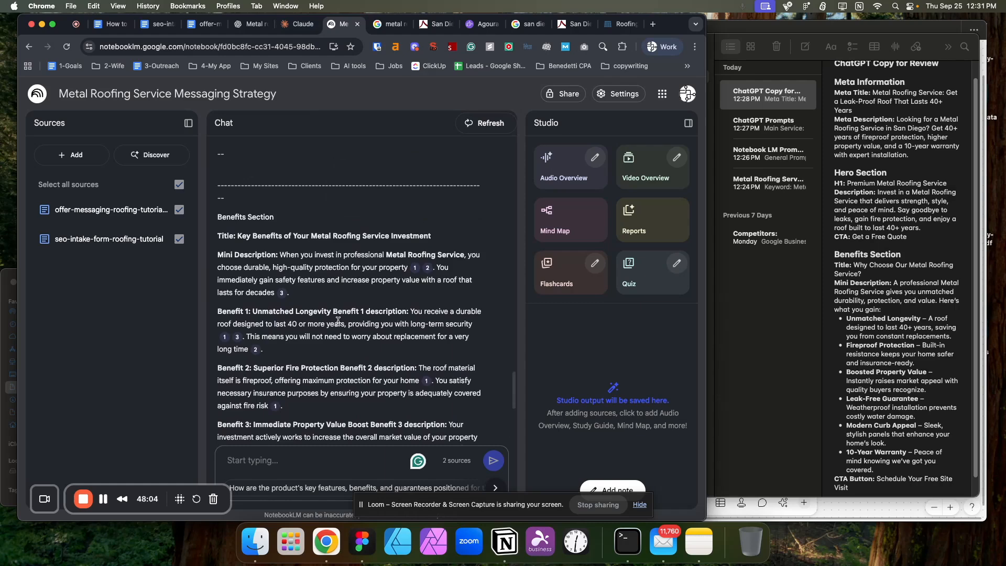
scroll(338, 320, "up", 2)
scroll(335, 325, "down", 5)
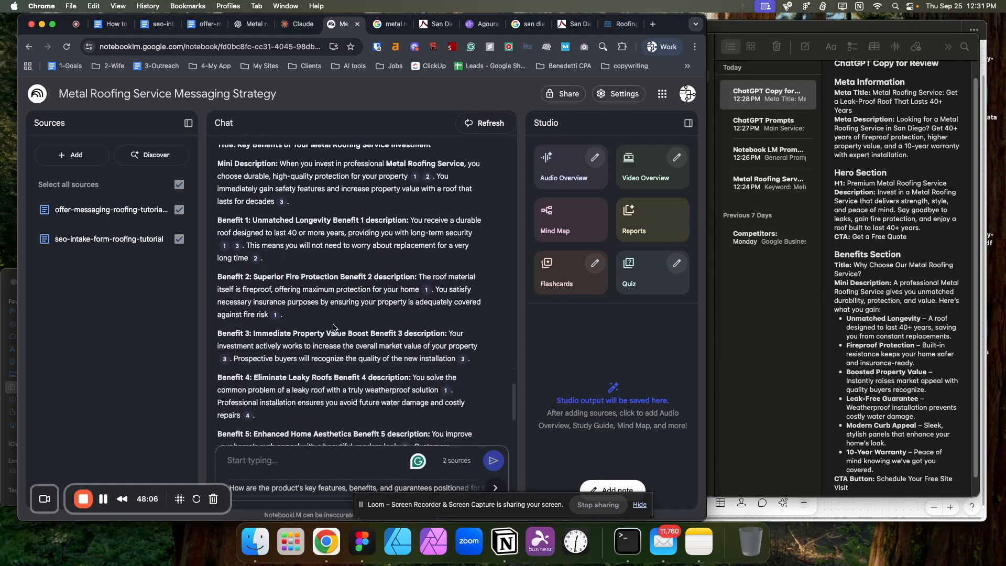